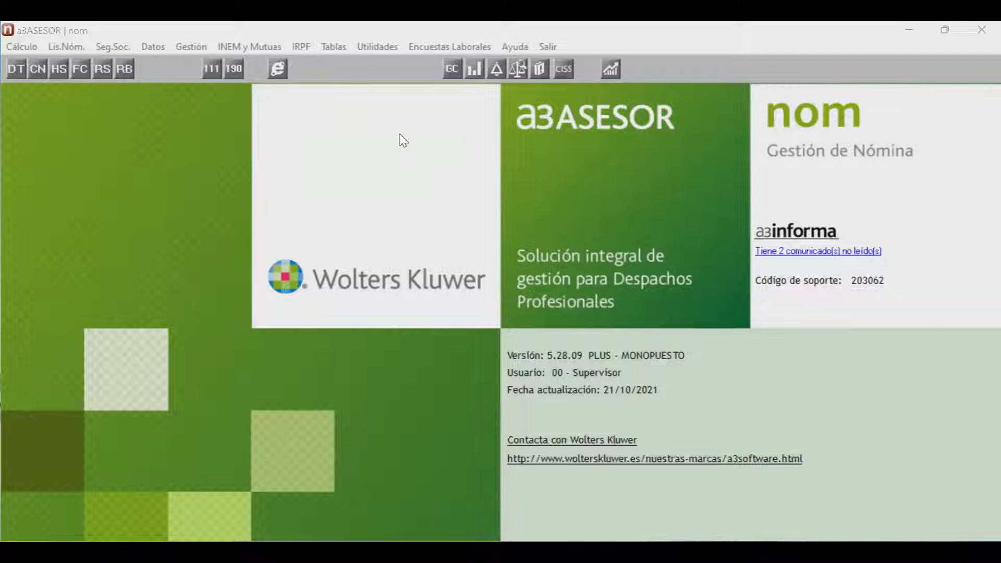
- Open the Listado Cuadre de Cuotas IRPF and limit it by company range, from 500 to 500
click(300, 46)
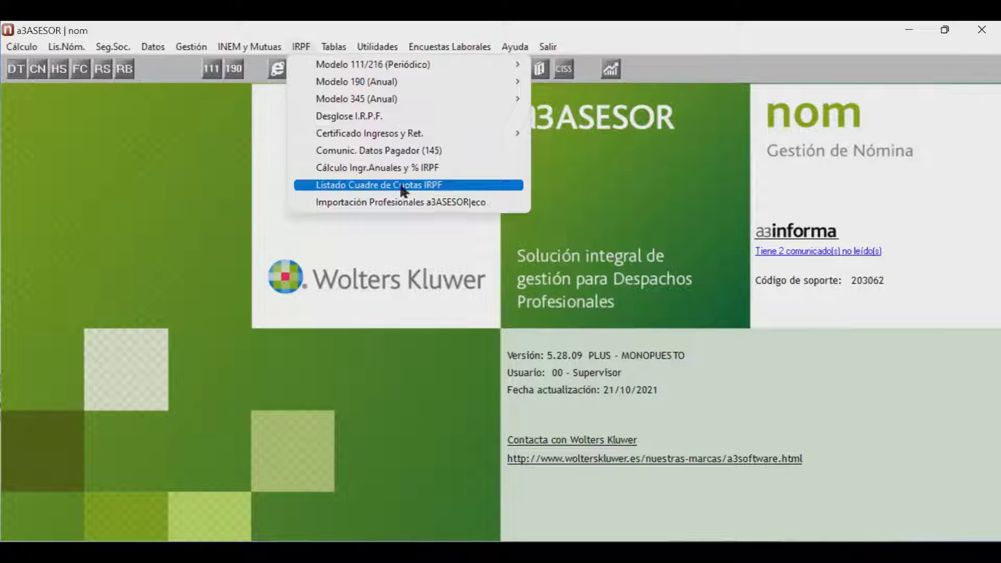
click(436, 189)
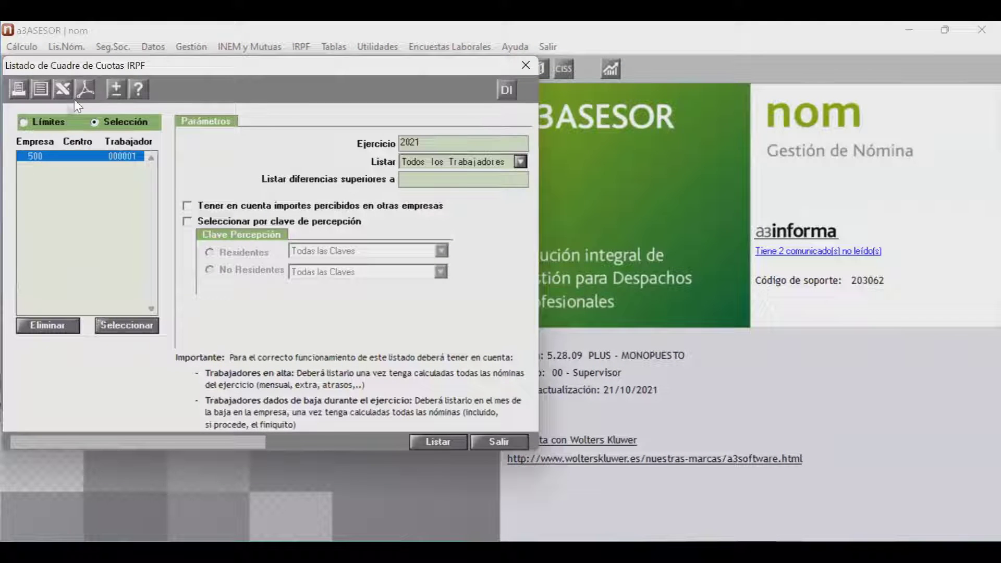
click(45, 124)
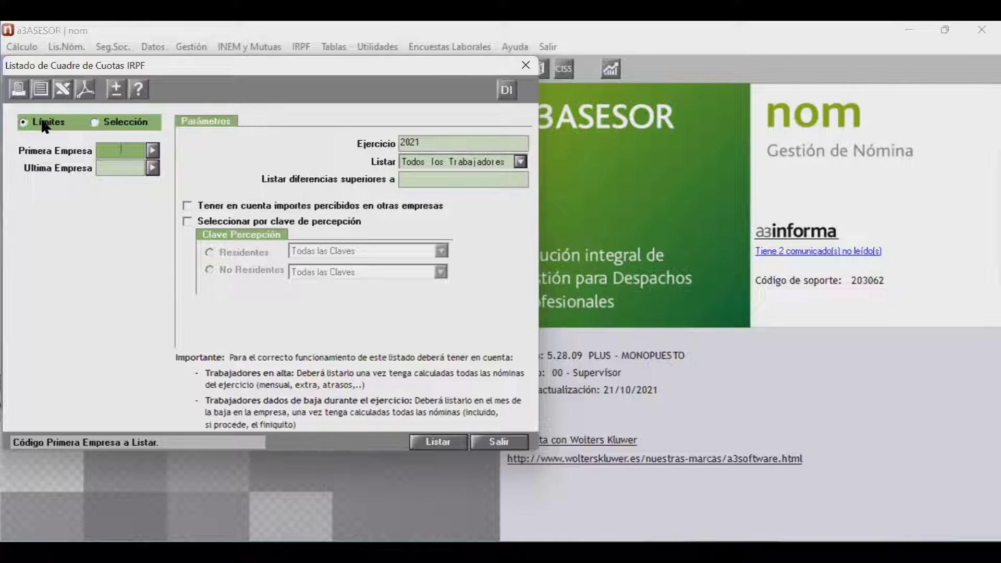
text(500)
key(Return)
text(500)
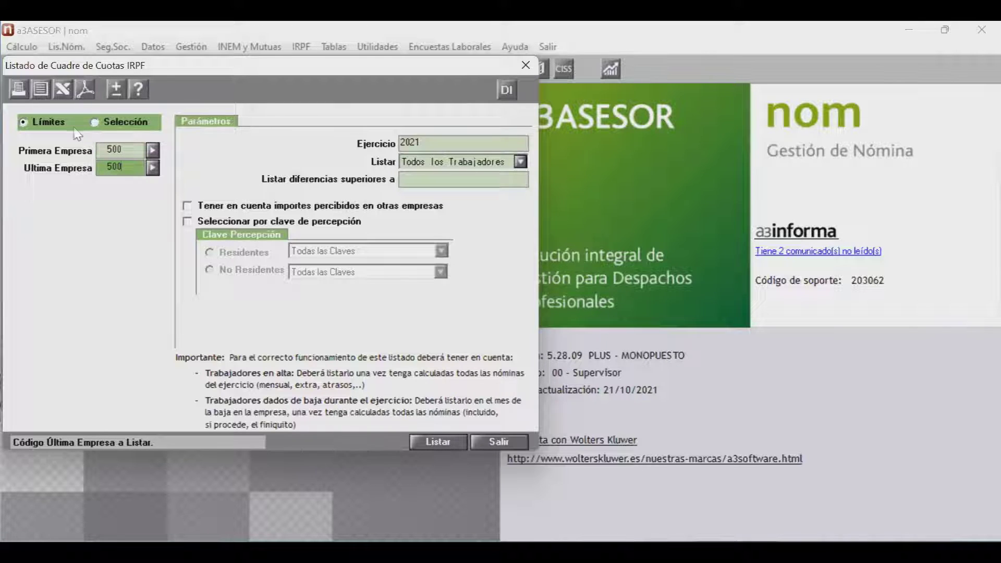
- Remove the worker from the individual selection list, cancel choosing another, and return to filtering by company limits
click(103, 124)
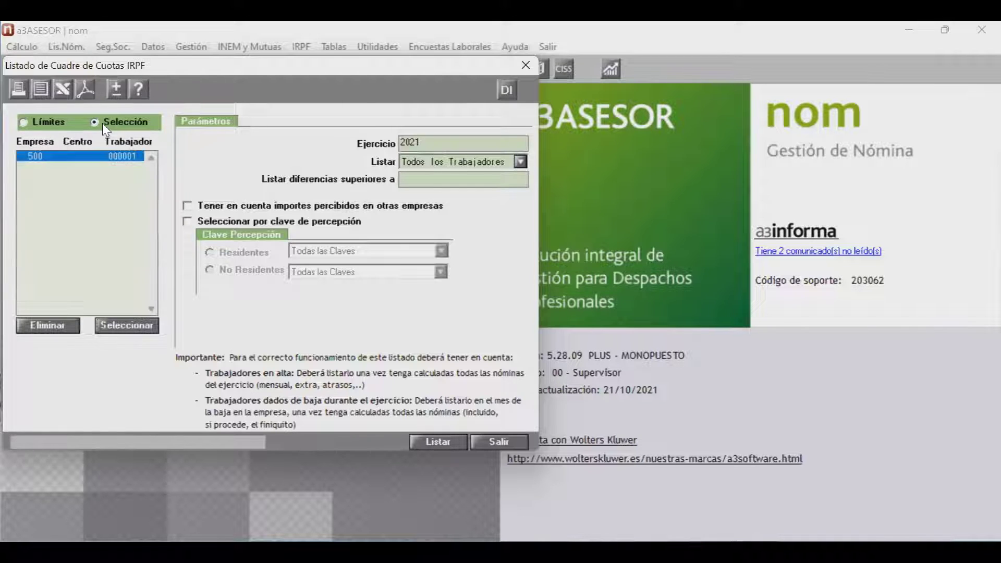
click(76, 329)
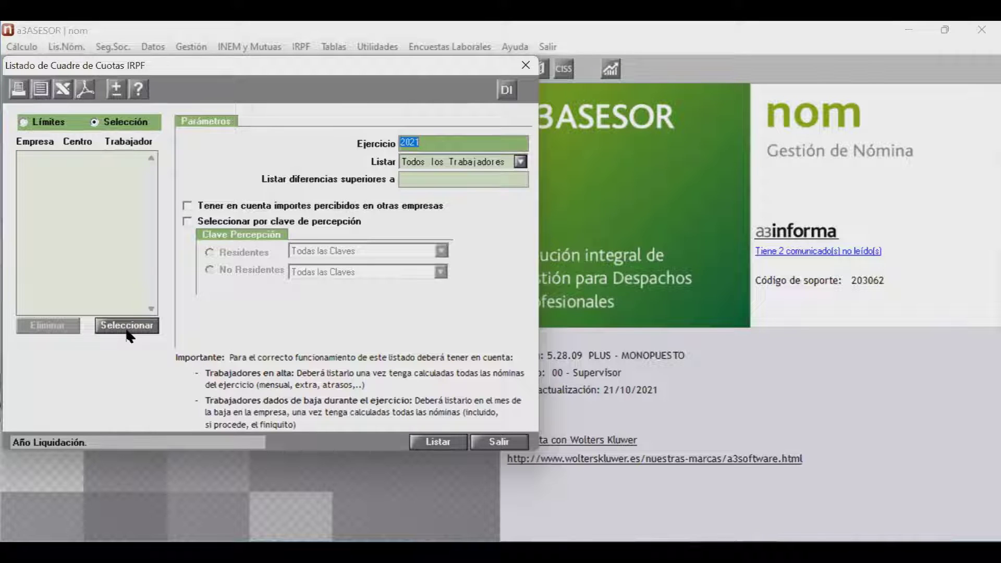
click(128, 329)
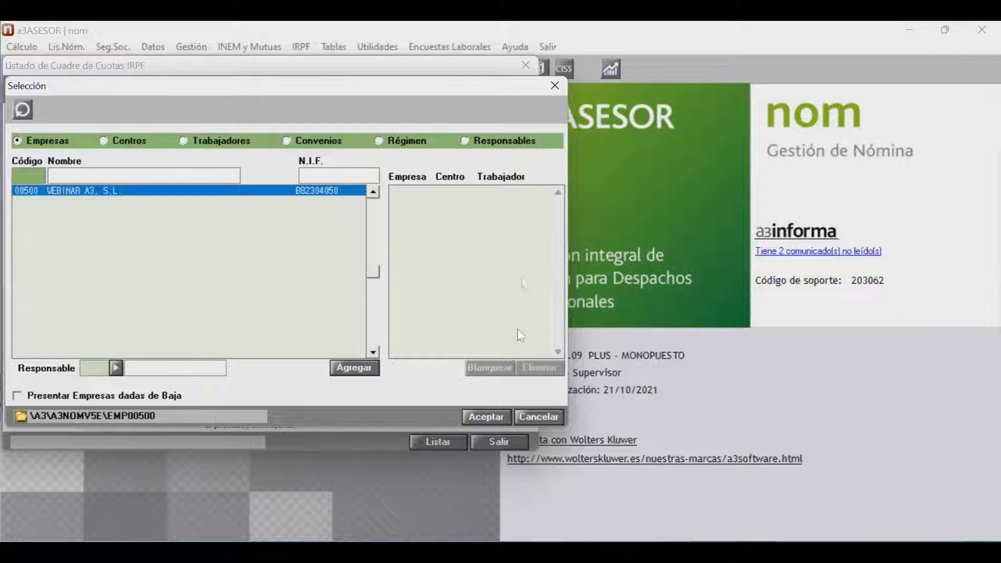
click(543, 418)
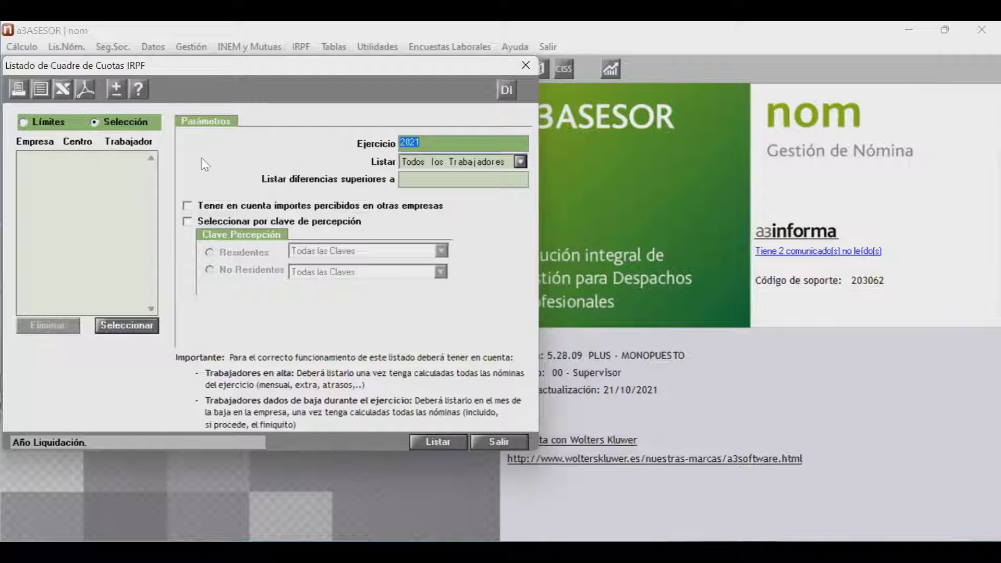
click(36, 124)
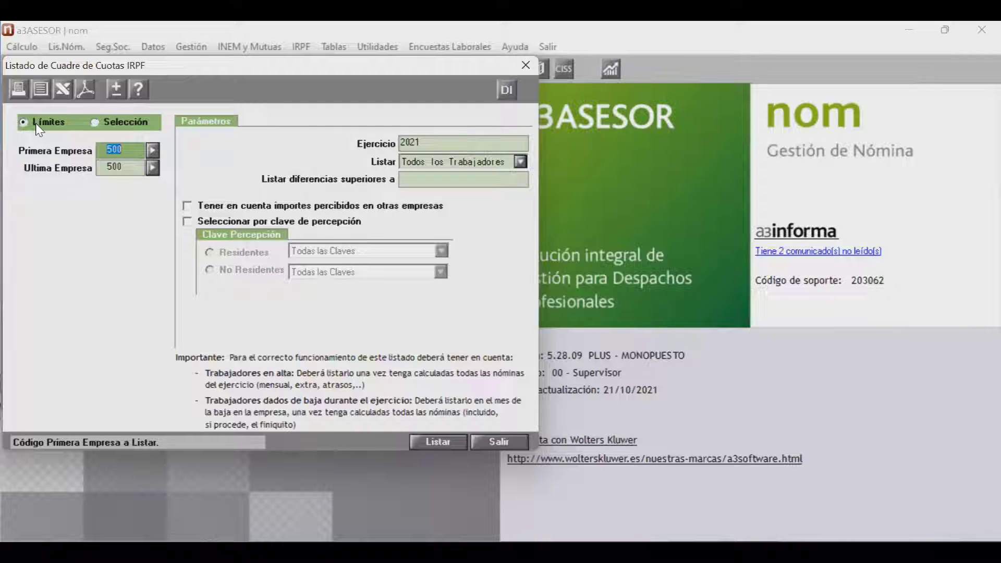
- Set the listing to Todos los Trabajadores and leave the minimum difference blank
click(437, 163)
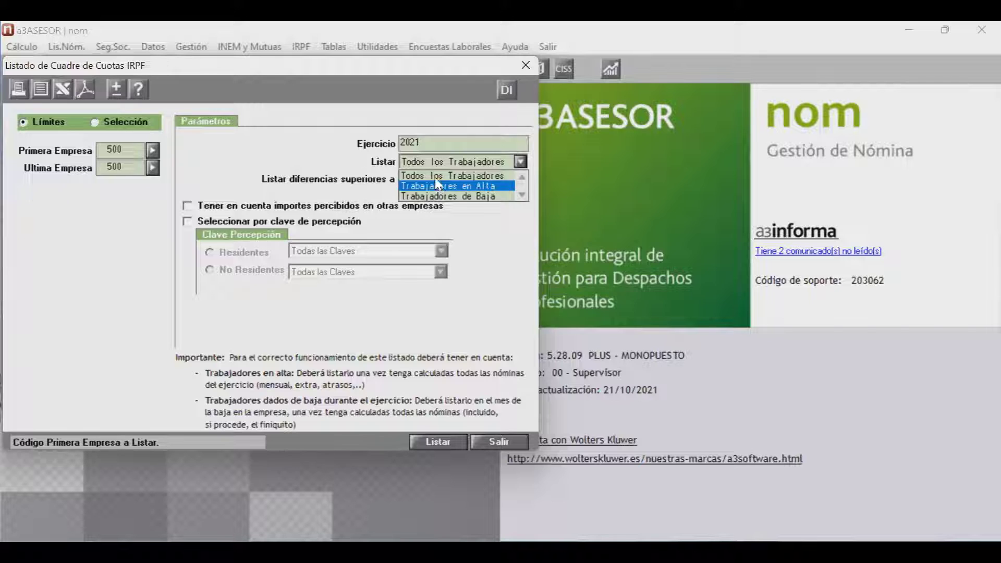
click(436, 178)
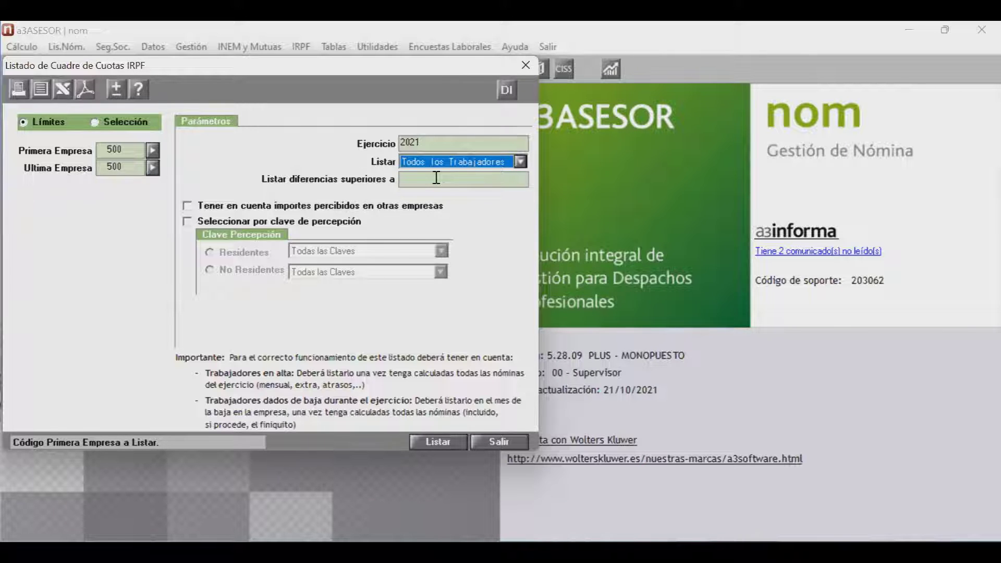
click(436, 179)
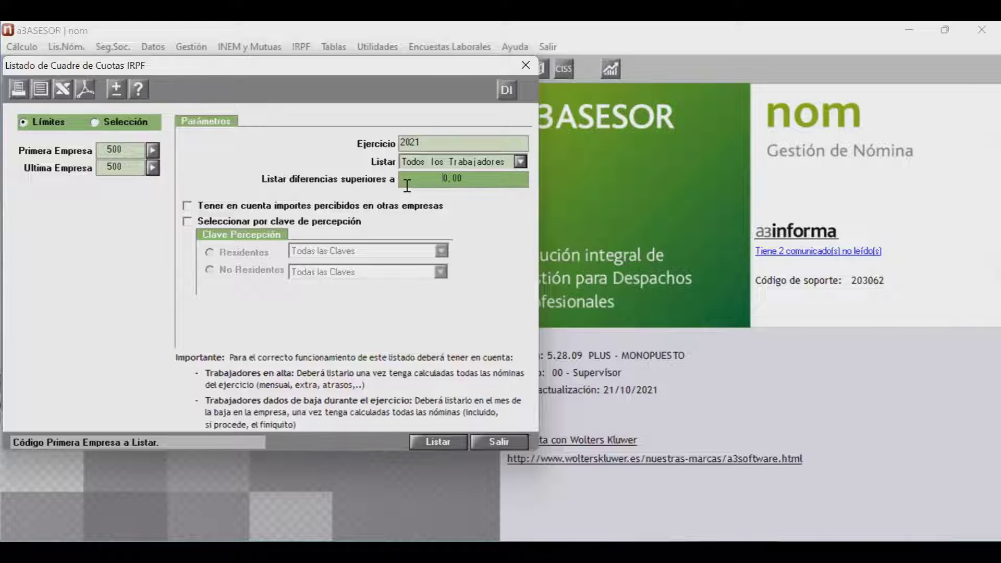
text(1)
key(BackSpace)
click(245, 210)
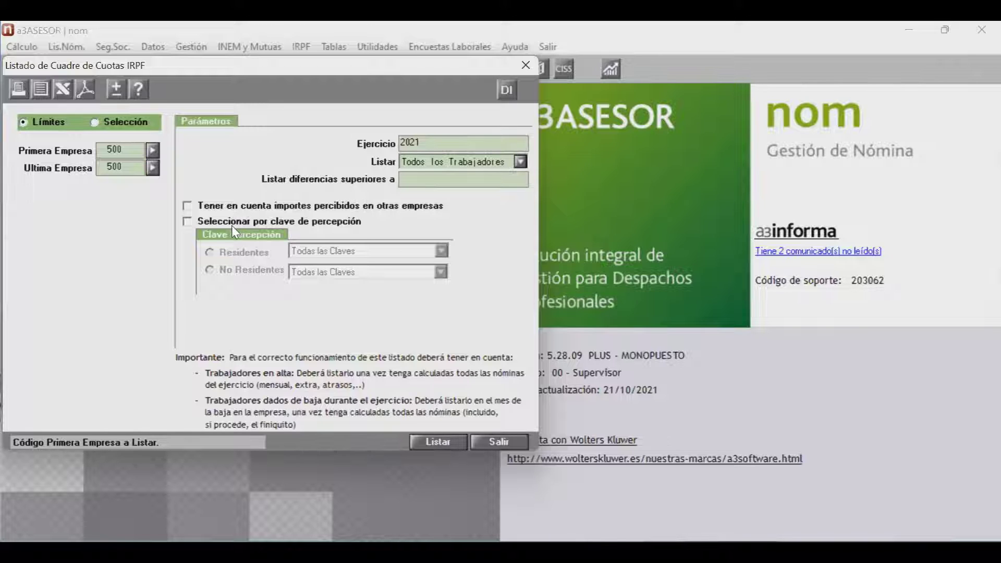
- Try the filter by clave de percepción, review the key lists for Residentes and No Residentes, and turn the filter off
click(231, 226)
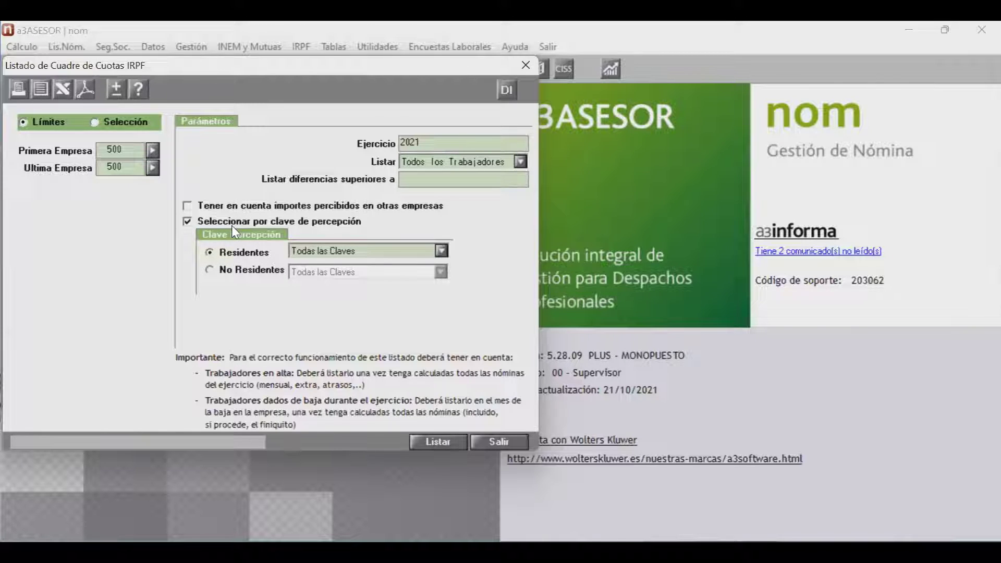
click(299, 251)
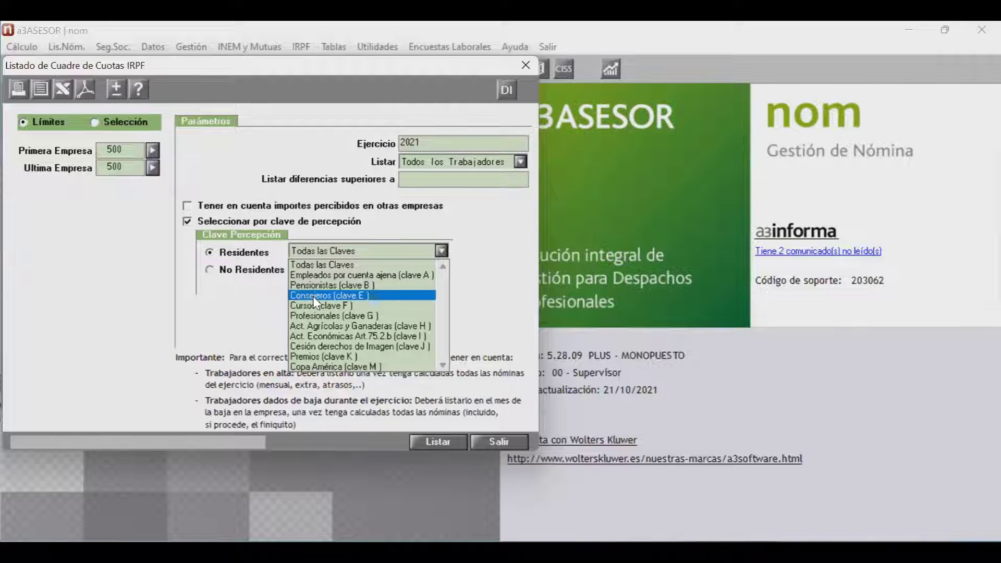
click(270, 280)
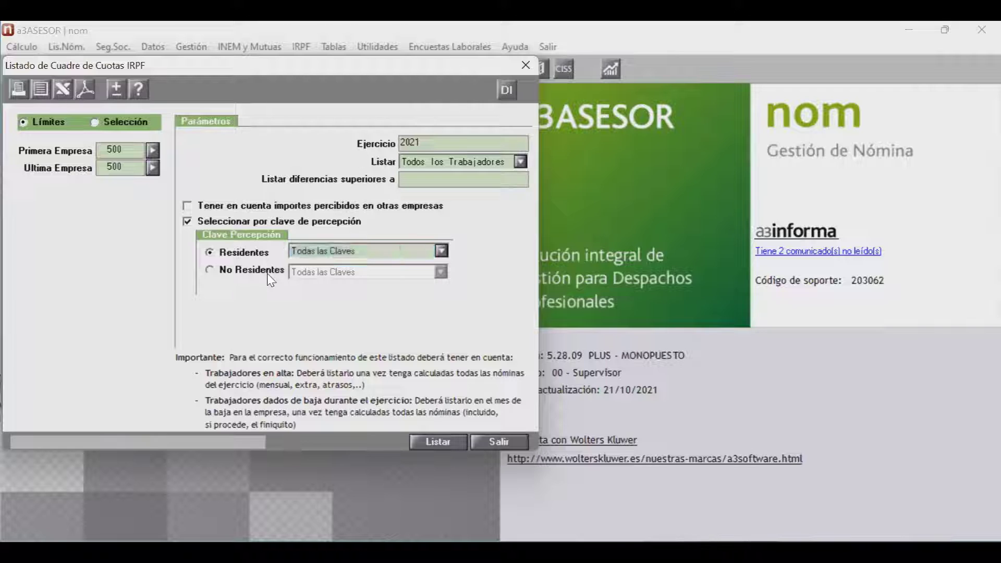
click(269, 278)
click(318, 275)
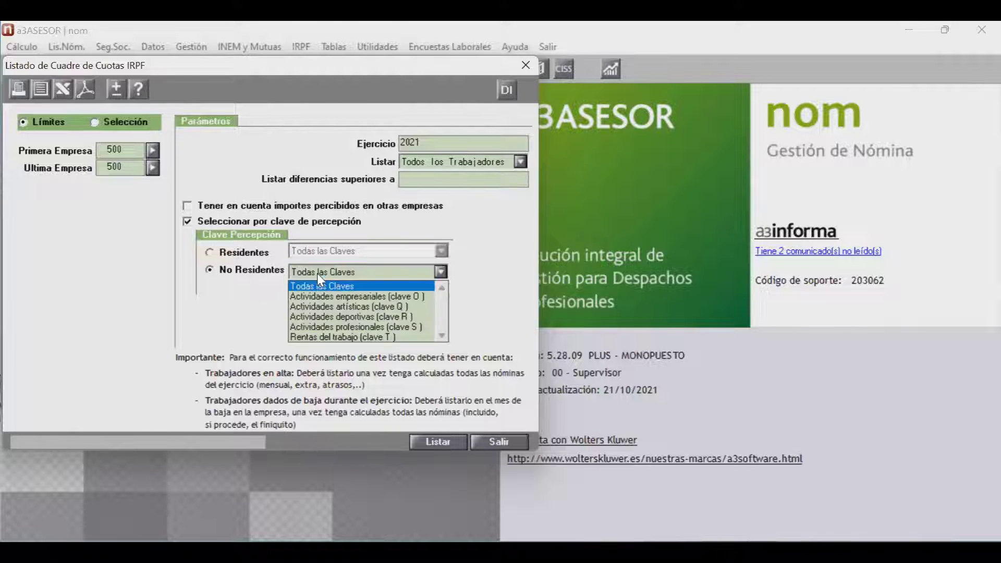
click(317, 274)
click(317, 273)
click(251, 254)
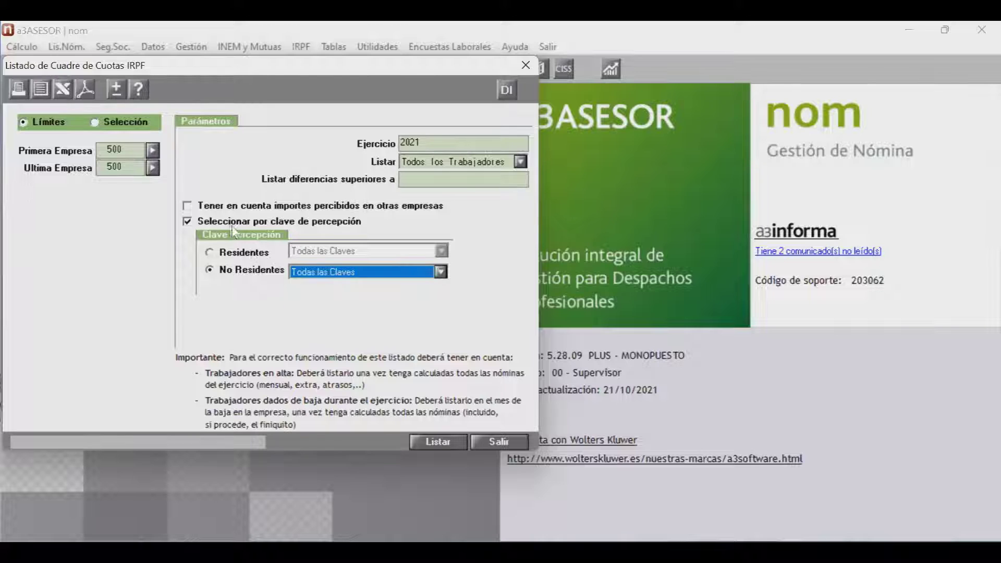
click(229, 223)
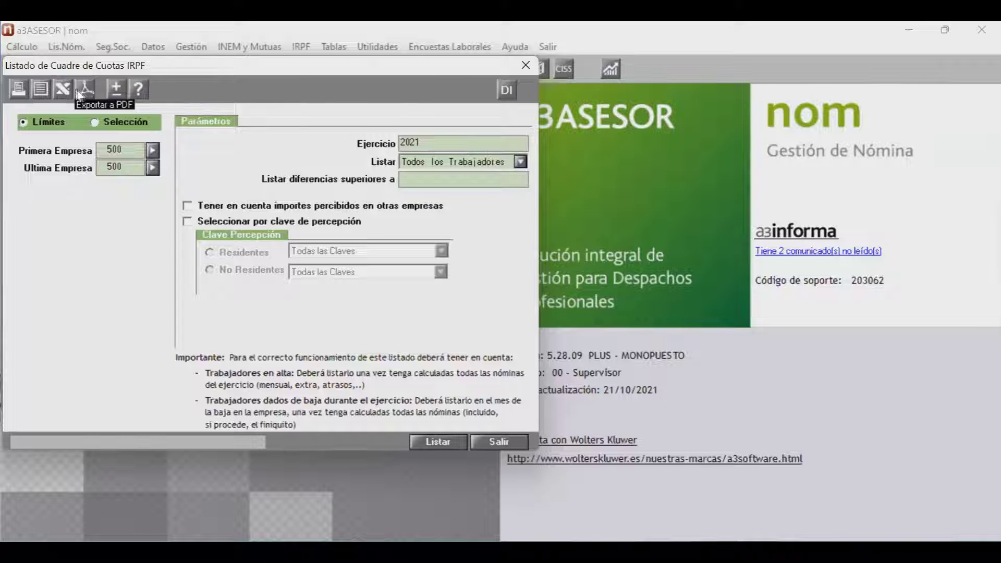
- View the 2021 IRPF quota reconciliation listing on screen, and close the report and its parameters dialog
click(40, 89)
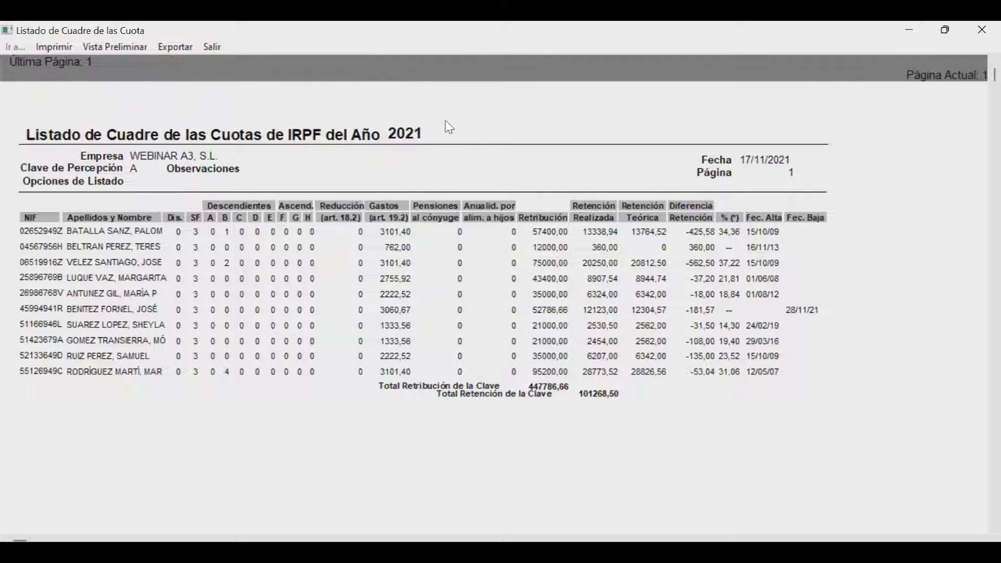
click(209, 45)
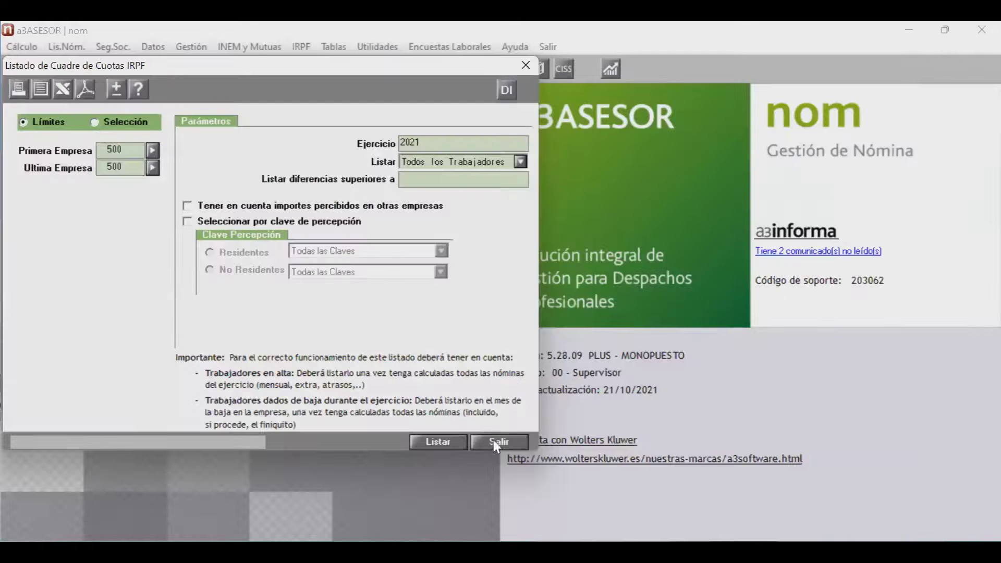
click(493, 440)
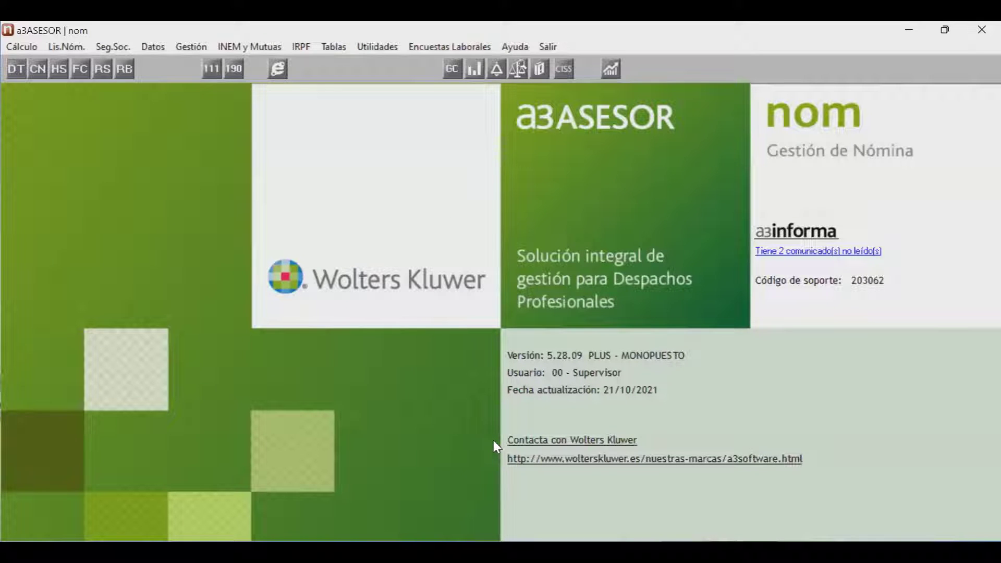
- Open the maintenance record of the first worker of company WEBINAR A3, S.L. and enable it for editing
click(147, 48)
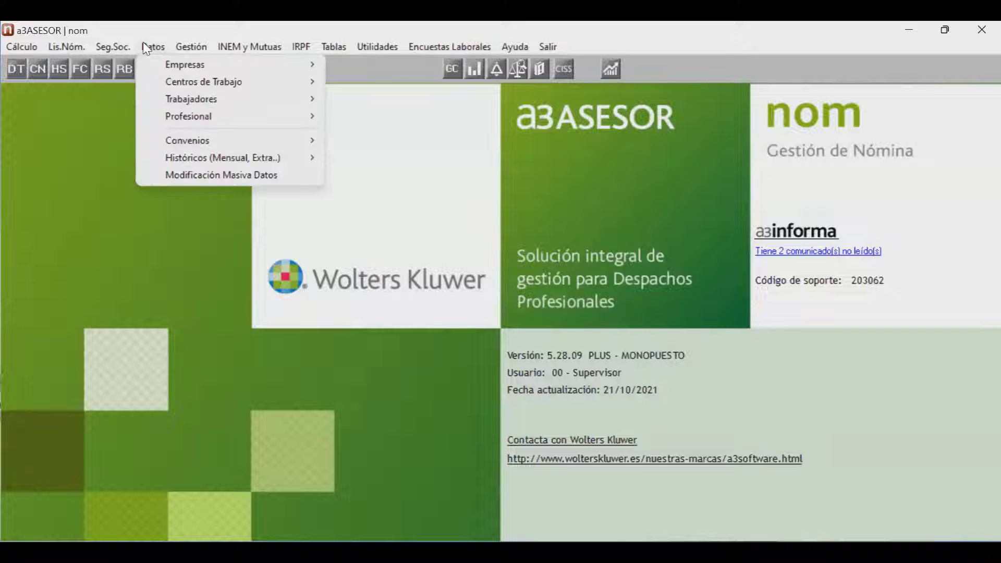
click(184, 105)
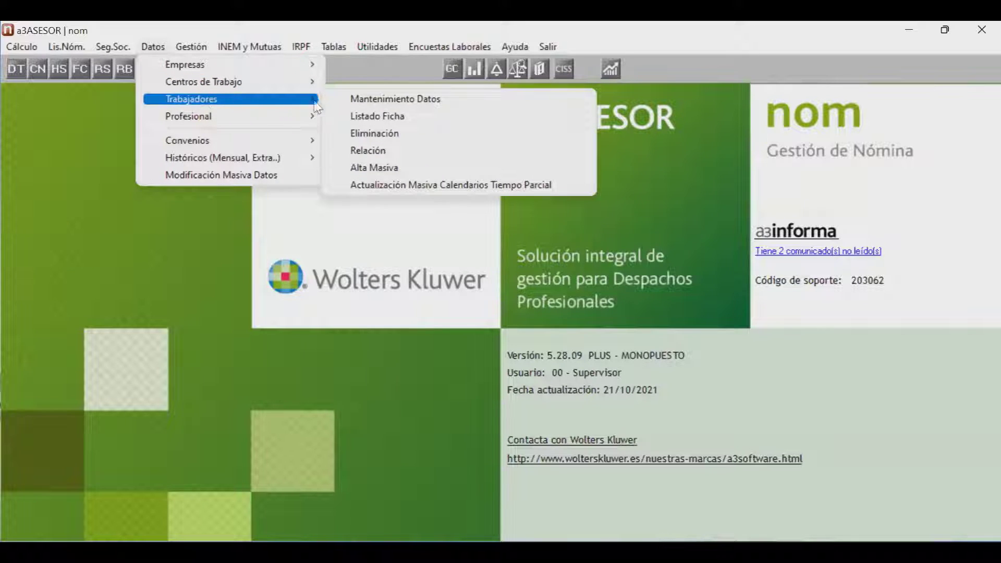
click(360, 99)
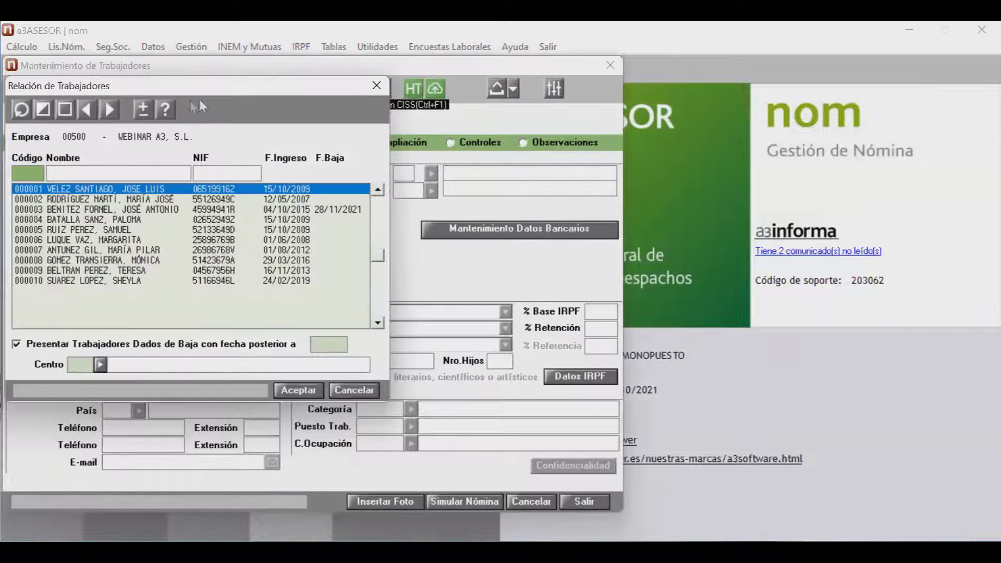
double_click(147, 194)
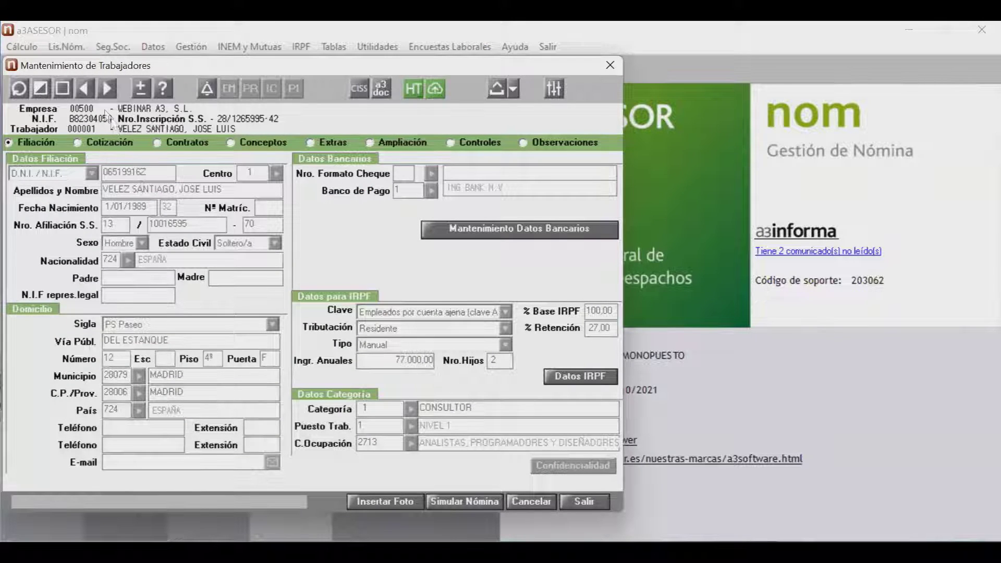
click(40, 88)
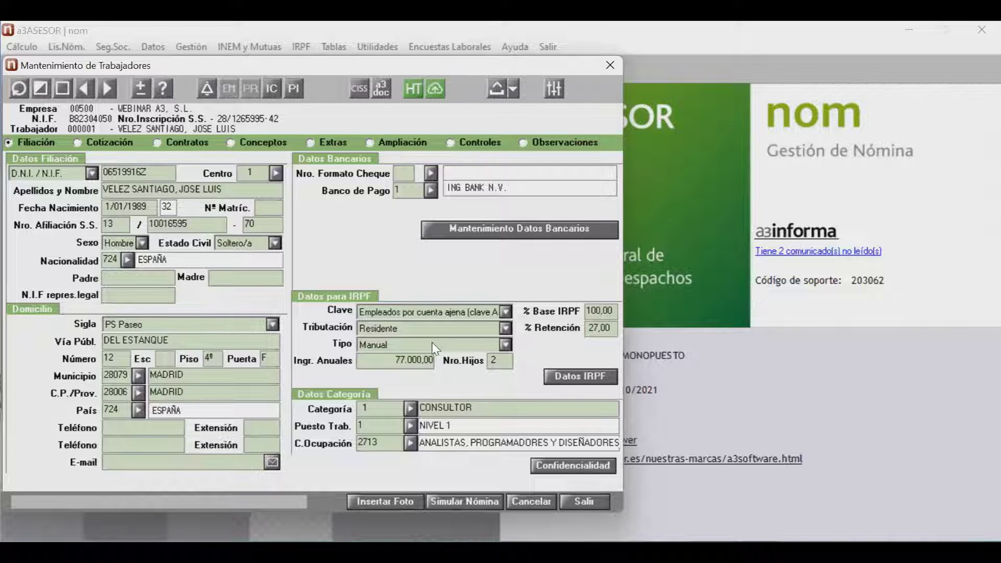
- Set the worker's IRPF calculation type to "Sólo si >= al calculado" with a reference percentage of 27
click(505, 345)
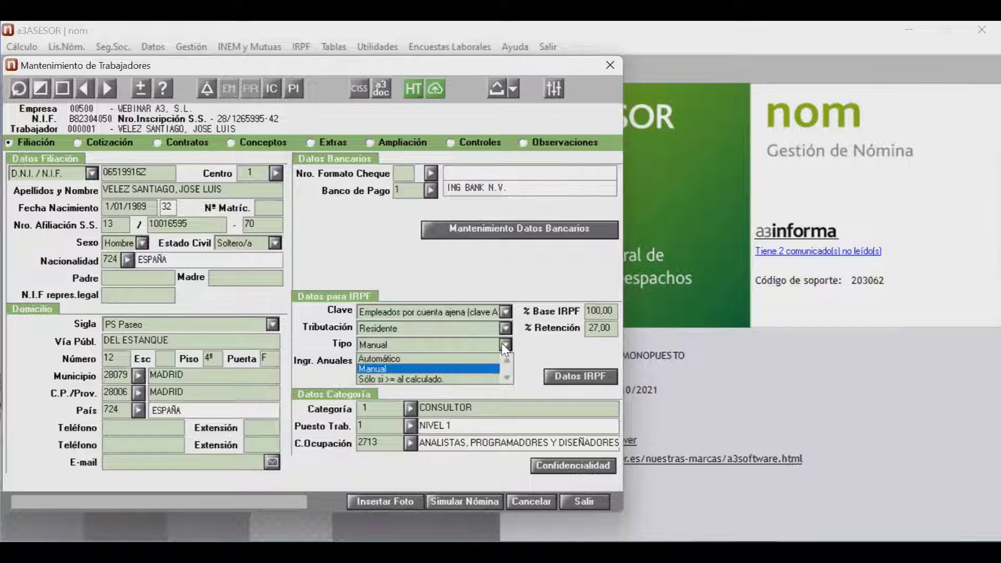
click(490, 380)
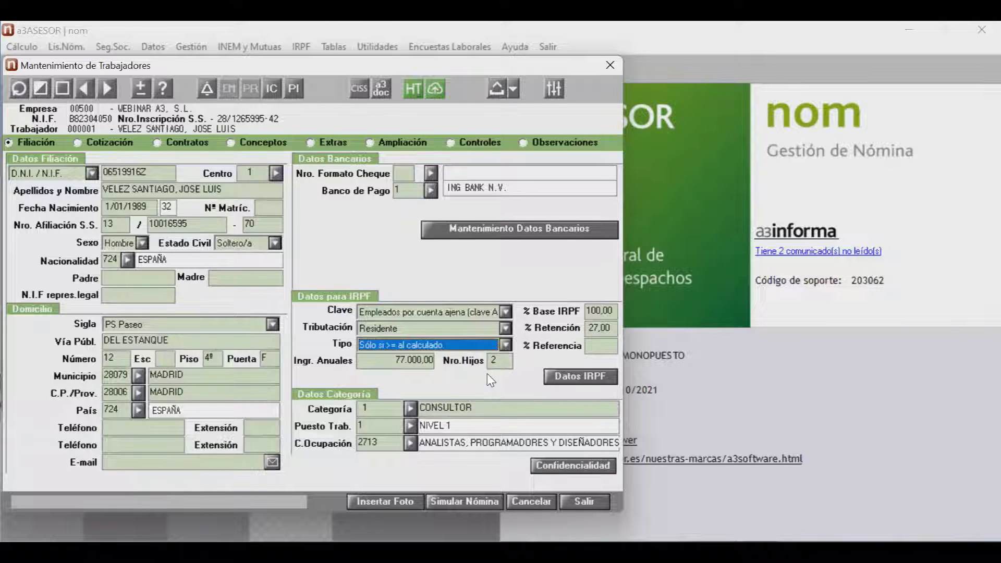
click(595, 348)
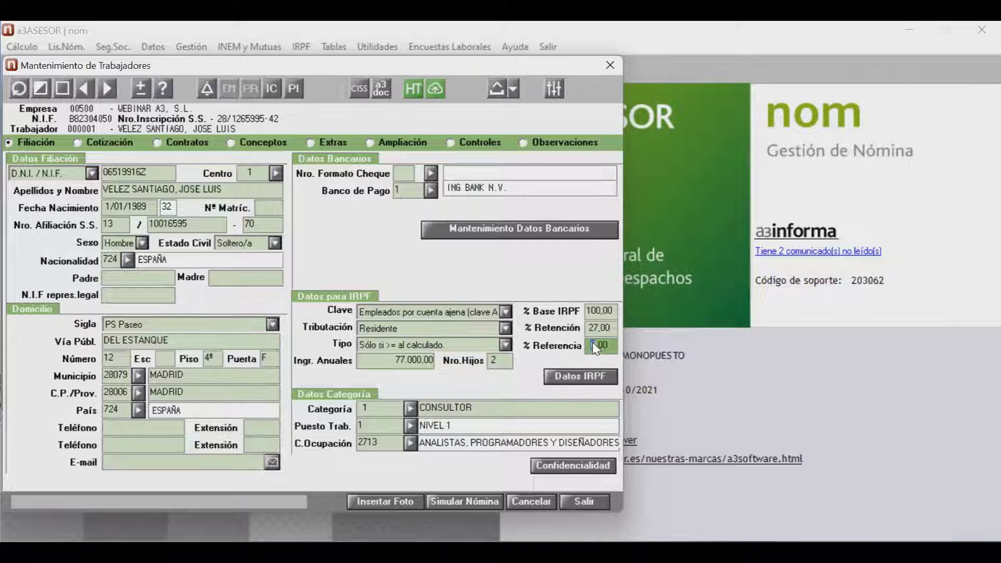
text(27)
click(592, 342)
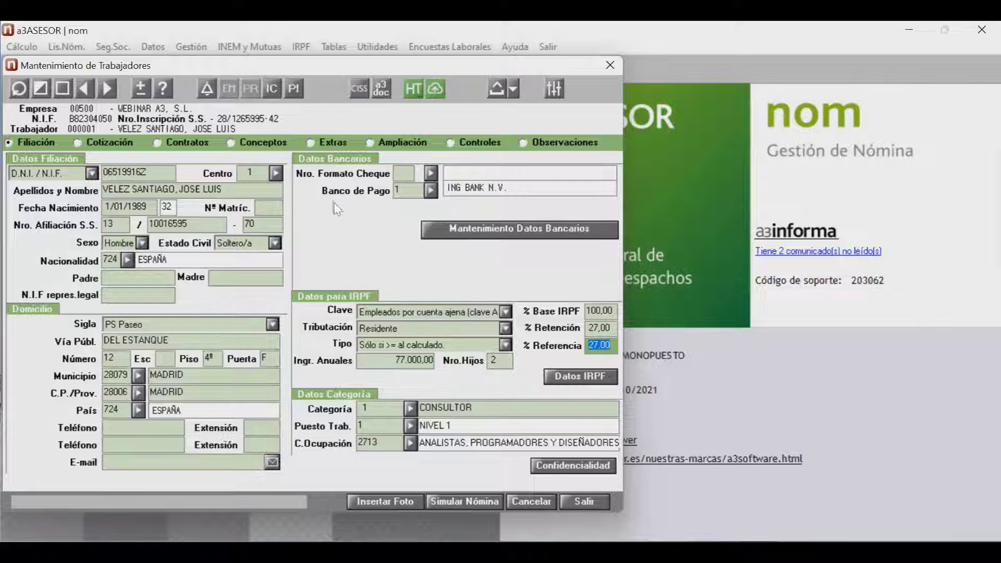
- Run the worker's annual income and IRPF withholding forecast with the current date set to 12/2021
click(295, 85)
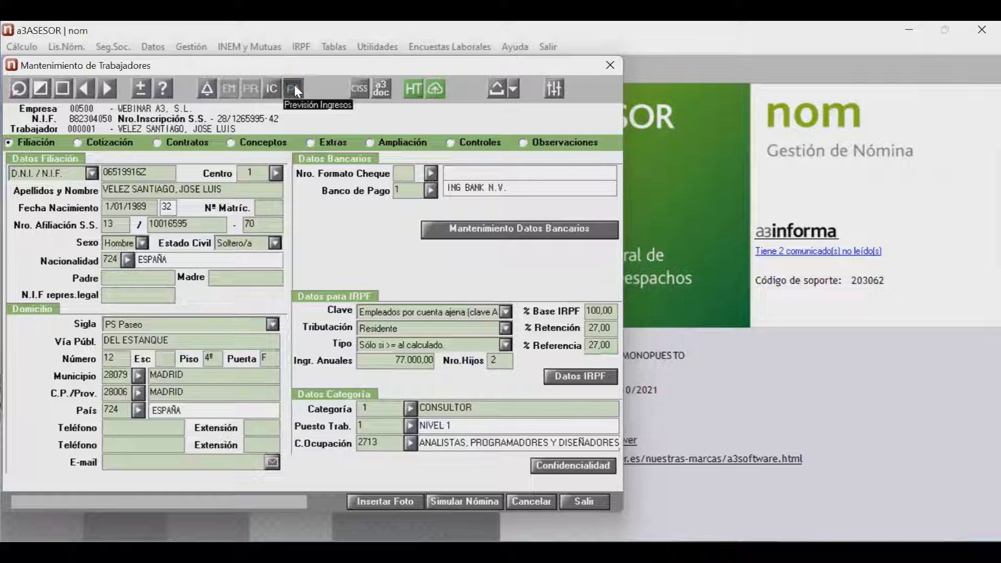
text(1)
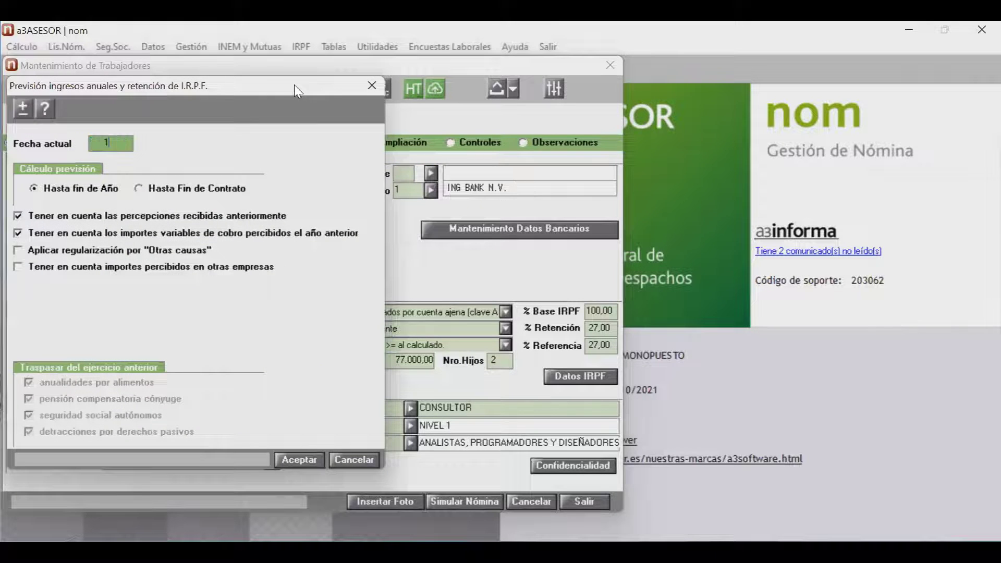
text(2/2021)
key(Return)
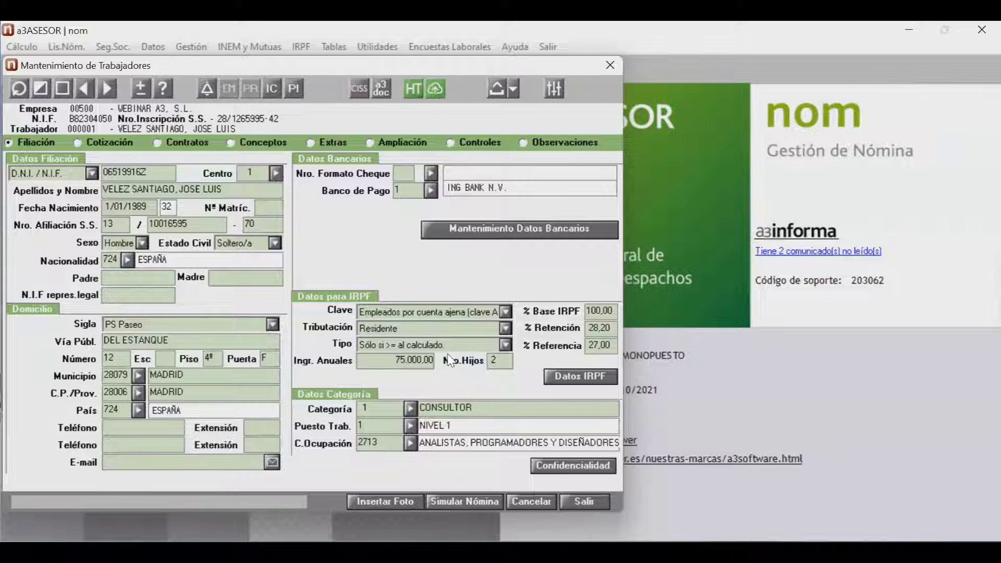
- Open the worker's 2021 IRPF economic data and try enabling manual entry of the fixed and variable remuneration amounts
click(572, 380)
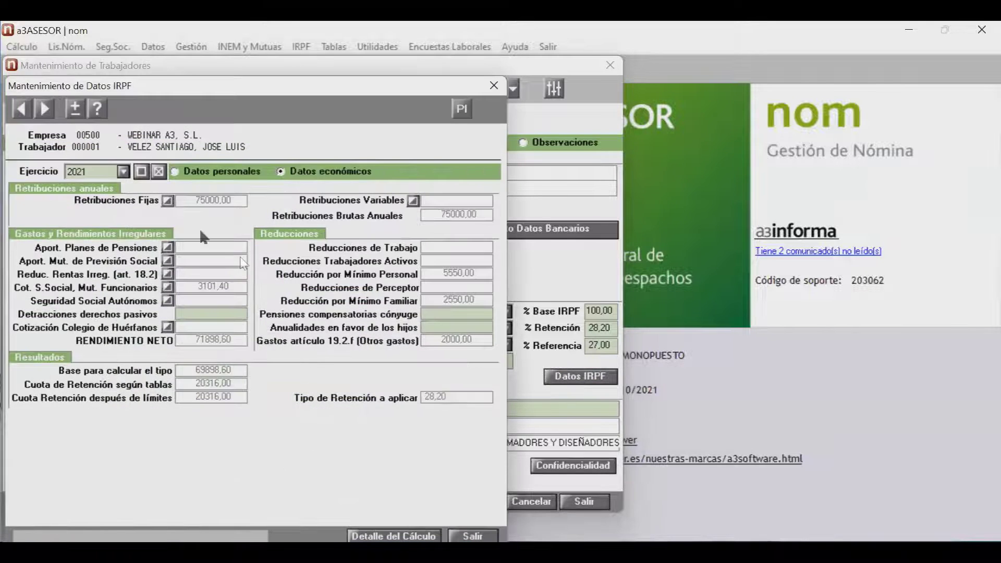
click(168, 203)
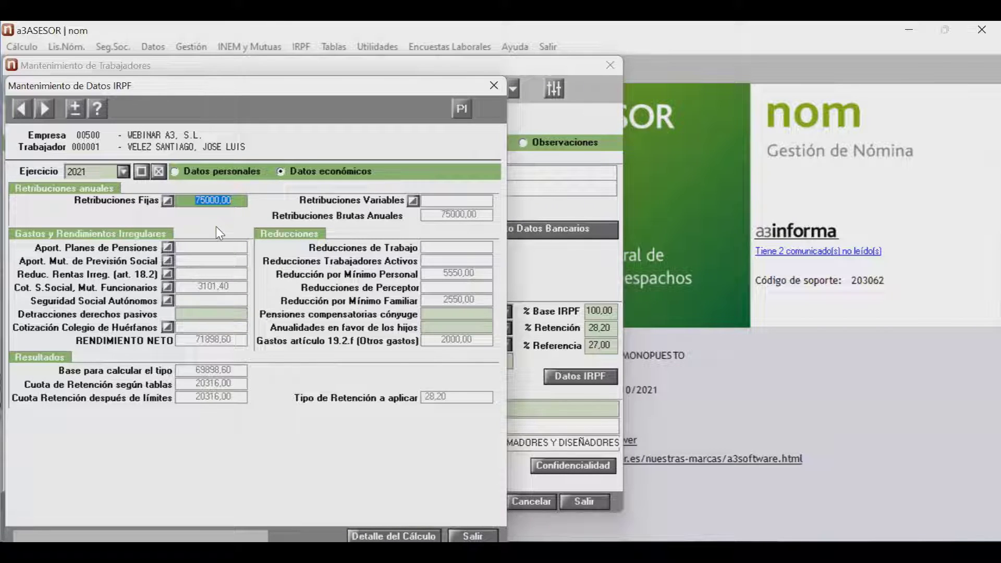
click(414, 201)
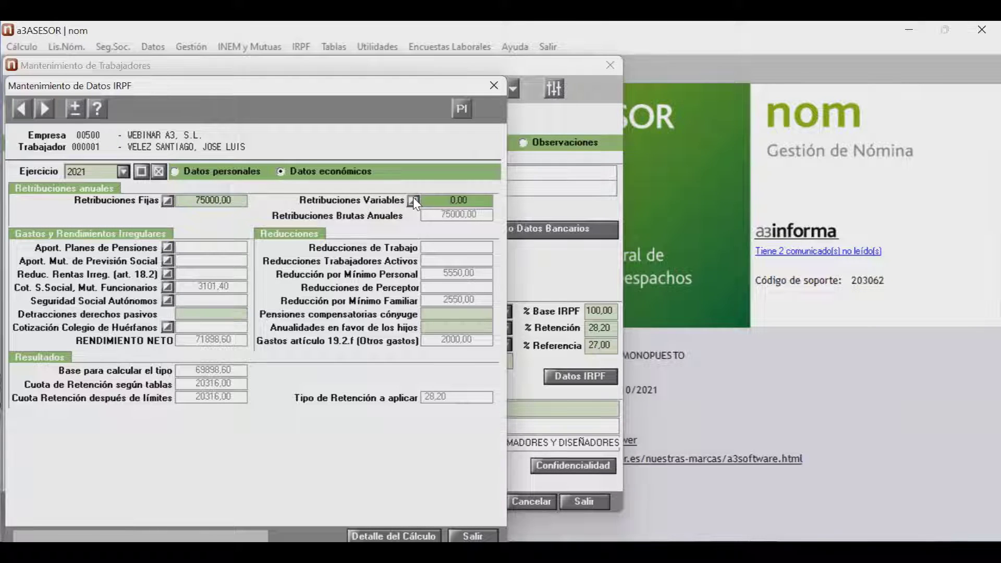
click(414, 202)
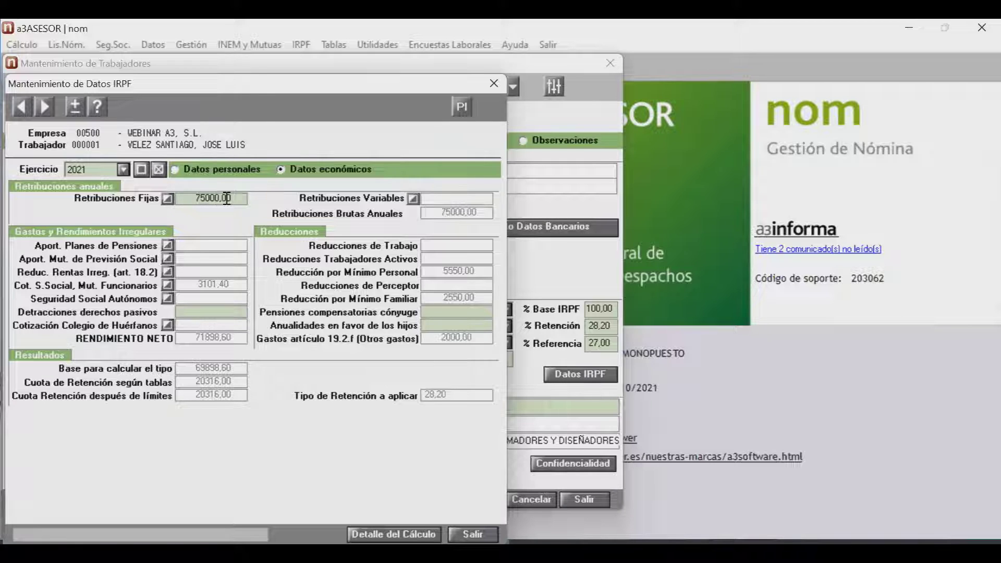
- Switch manual entry of the fixed and variable annual remuneration on and off, leaving both amounts locked
click(167, 199)
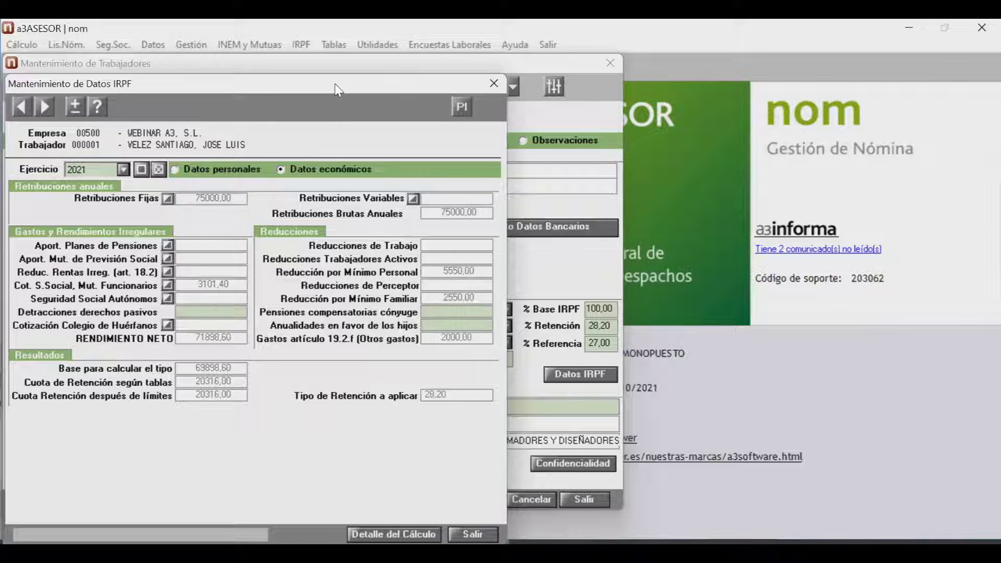
click(167, 200)
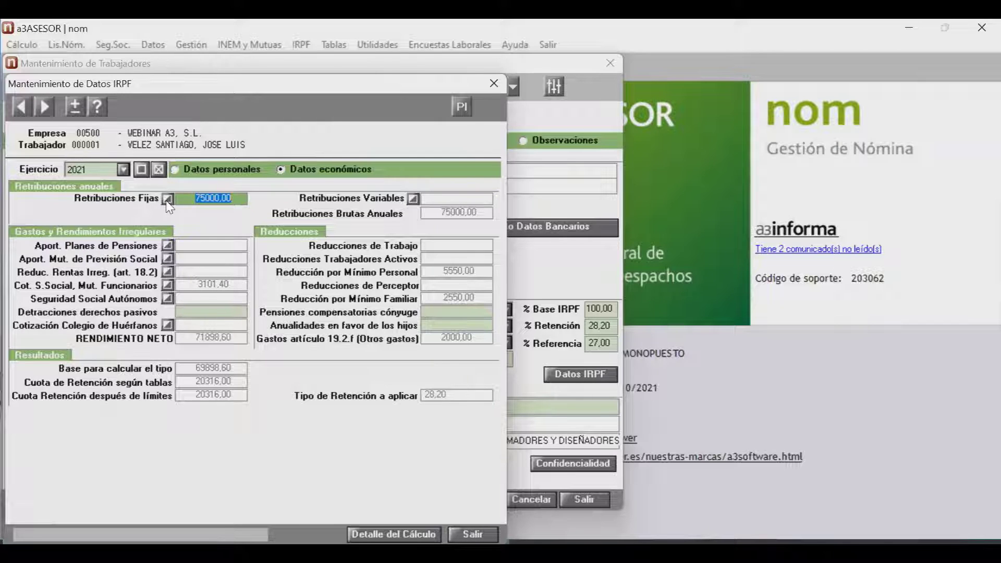
click(166, 201)
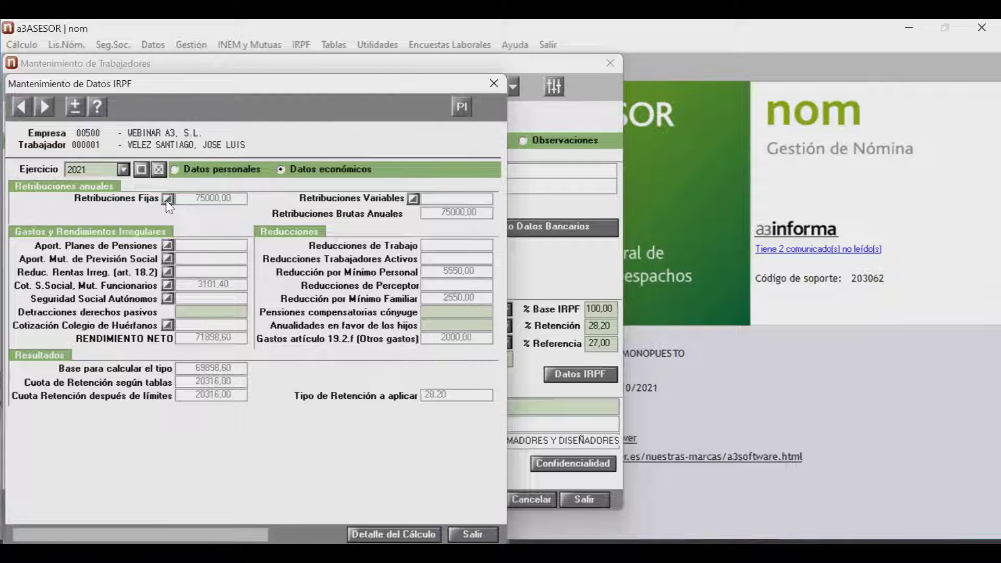
click(166, 200)
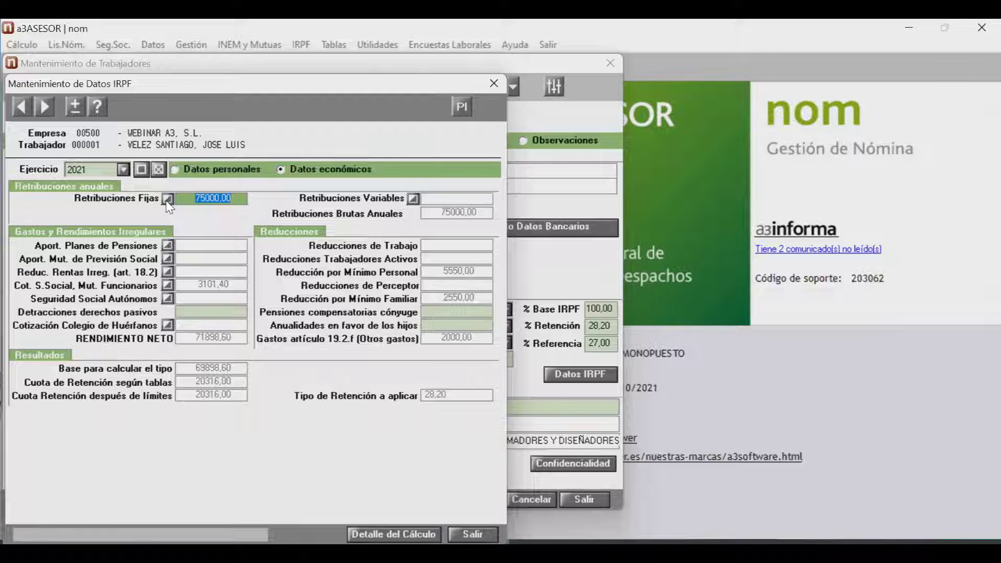
click(167, 201)
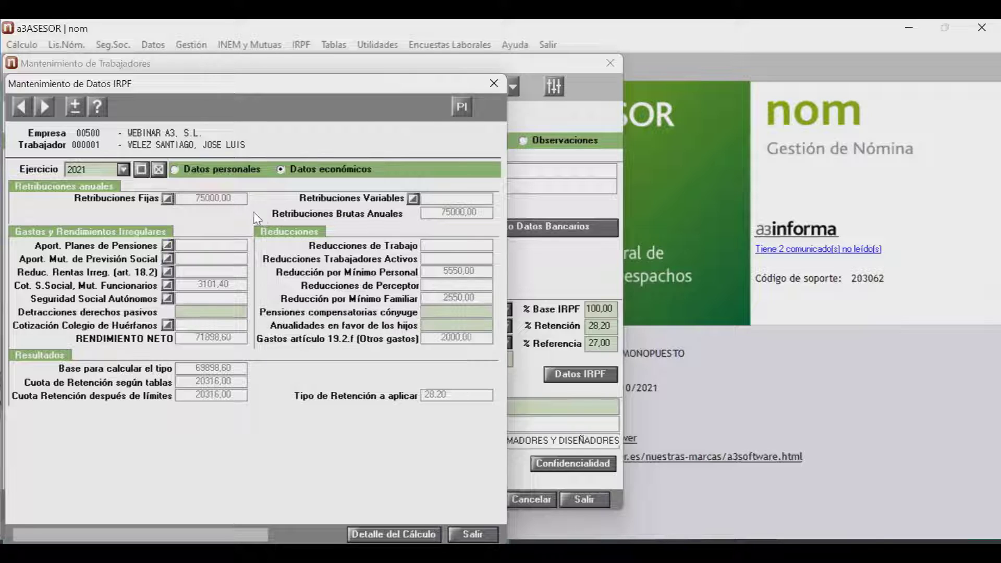
click(168, 199)
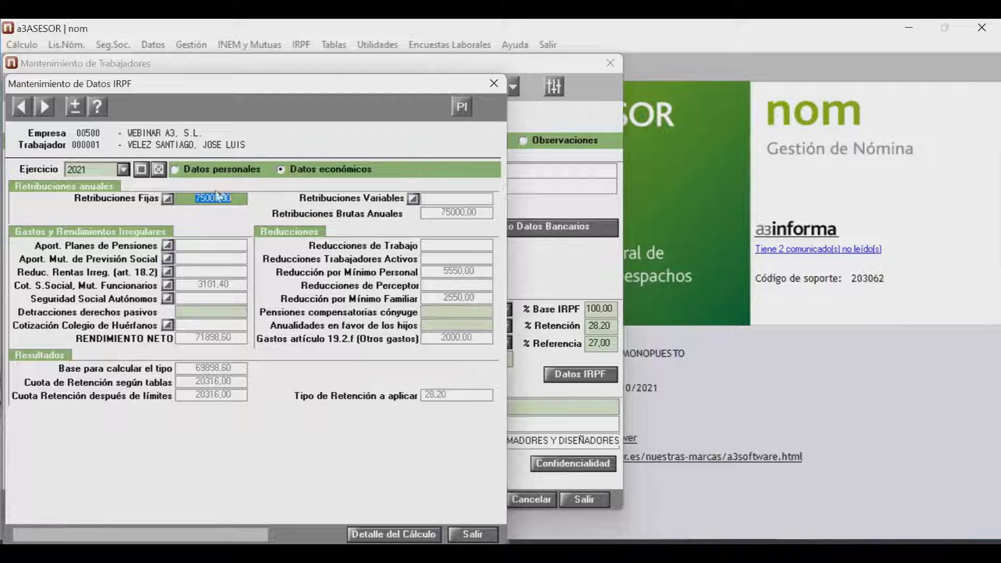
click(165, 202)
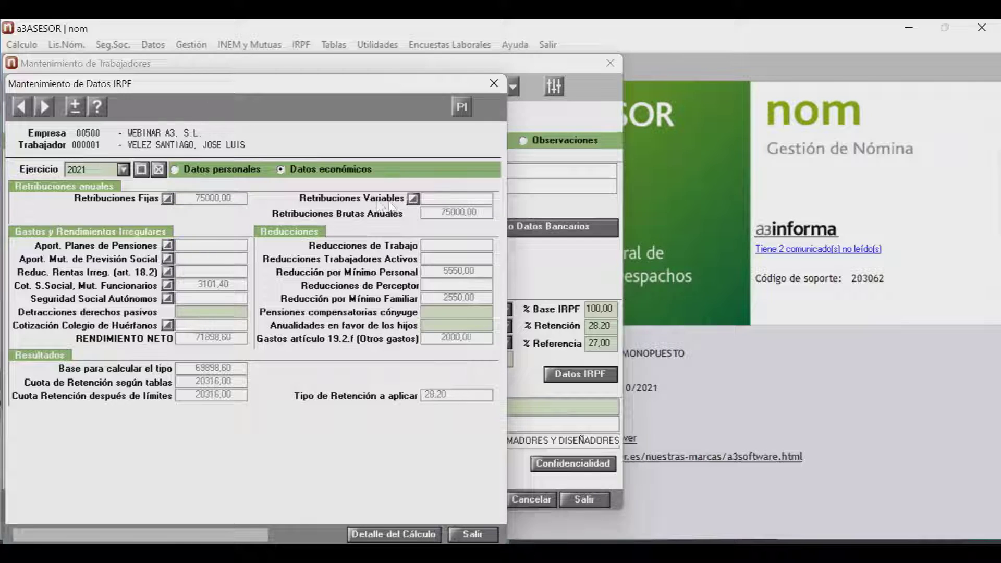
click(413, 200)
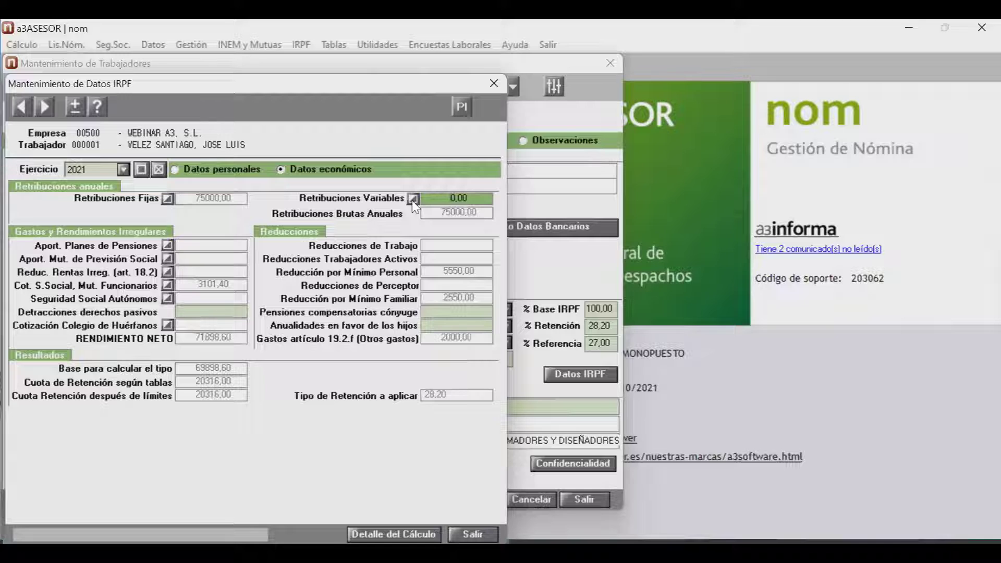
click(413, 200)
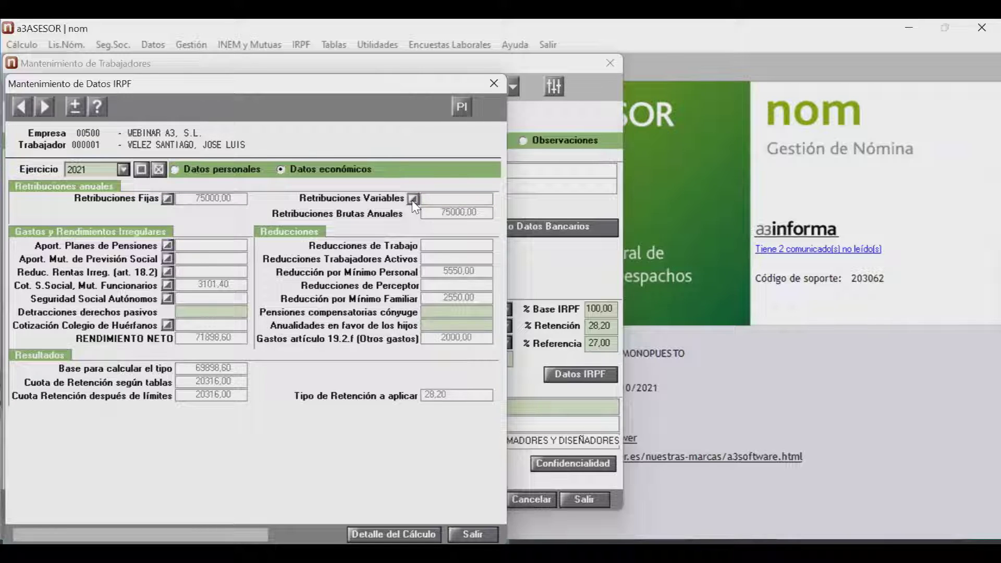
- Close the IRPF data and exit the worker's maintenance record
click(495, 84)
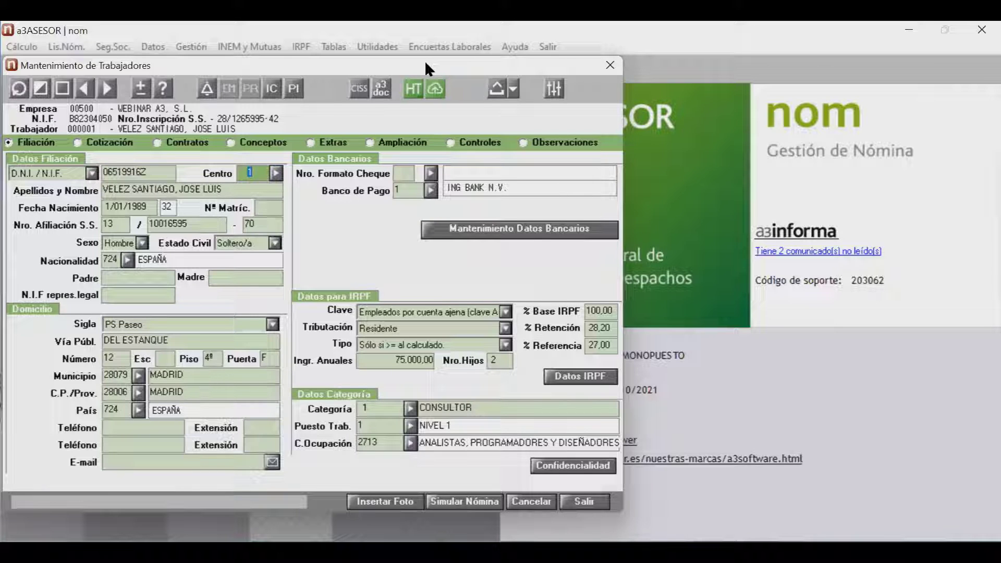
drag(426, 63, 438, 38)
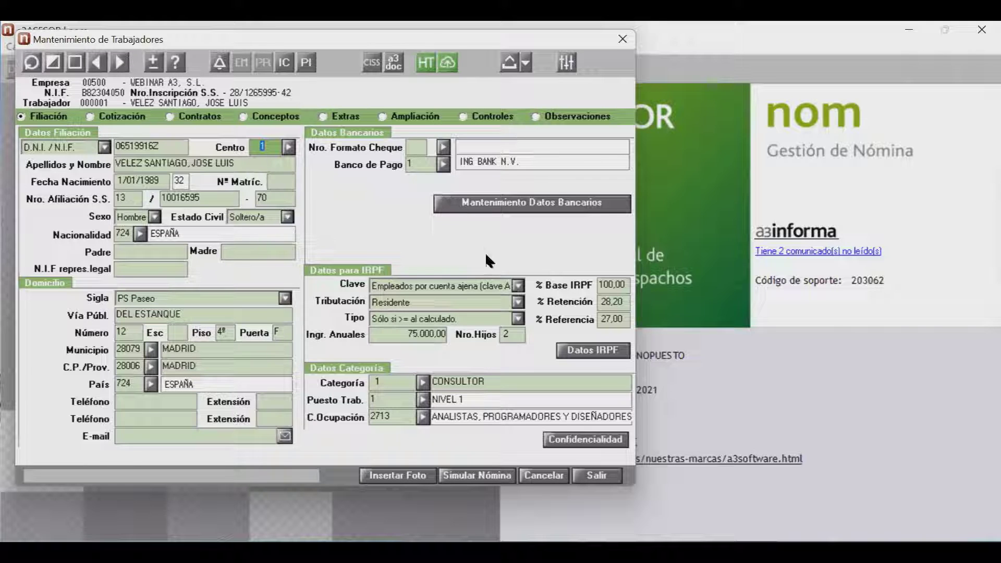
click(599, 472)
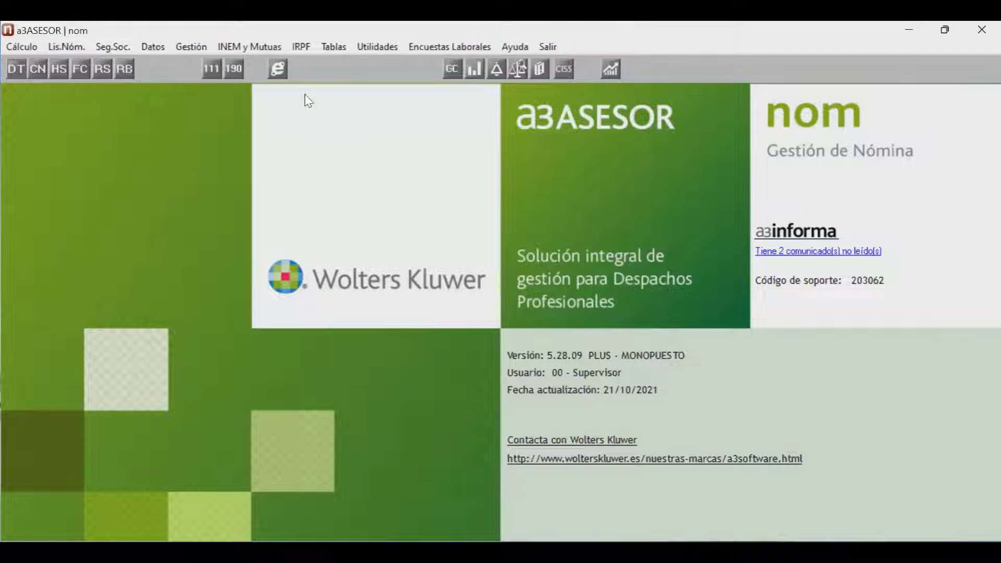
- Set up the annual income and IRPF percentage calculation for company 500 only, with current date 12/2021 and the forecast until Fin Año
click(301, 47)
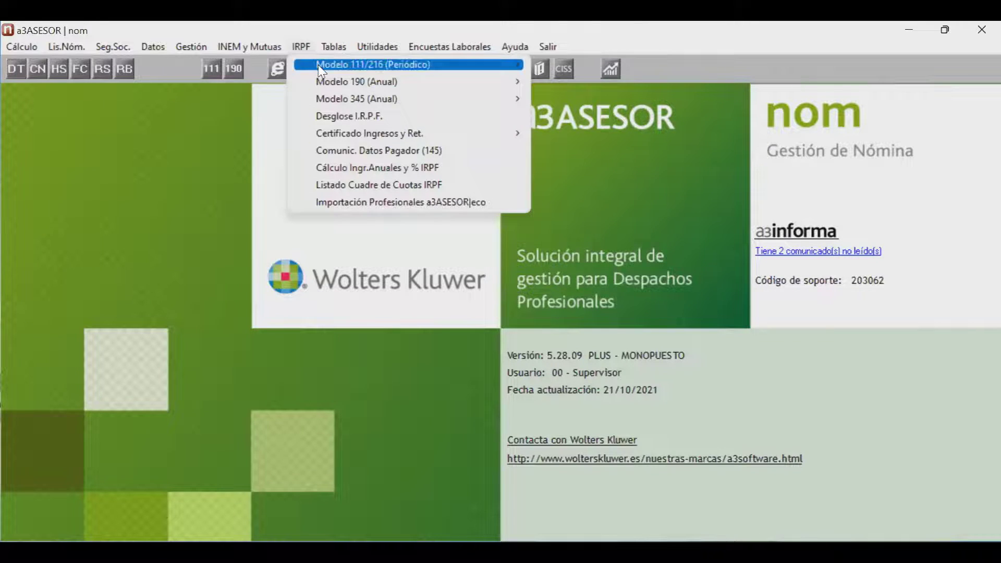
click(392, 174)
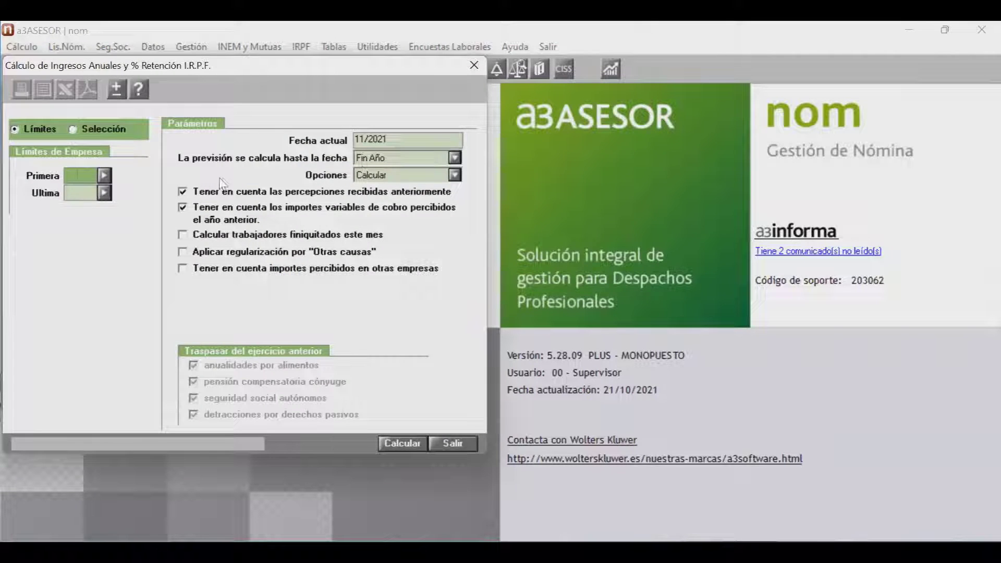
text(500)
key(Tab)
text(50)
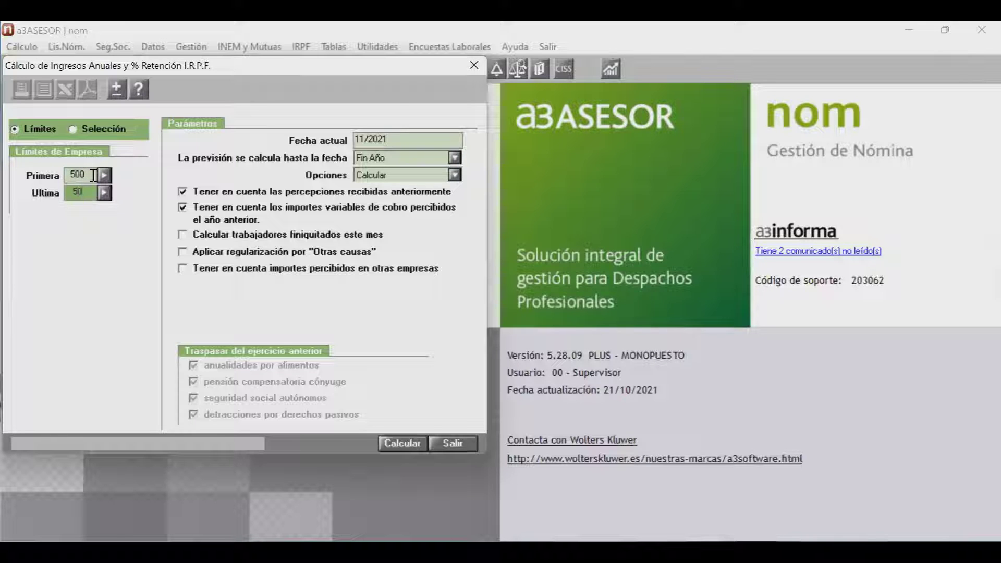
text(0)
key(Tab)
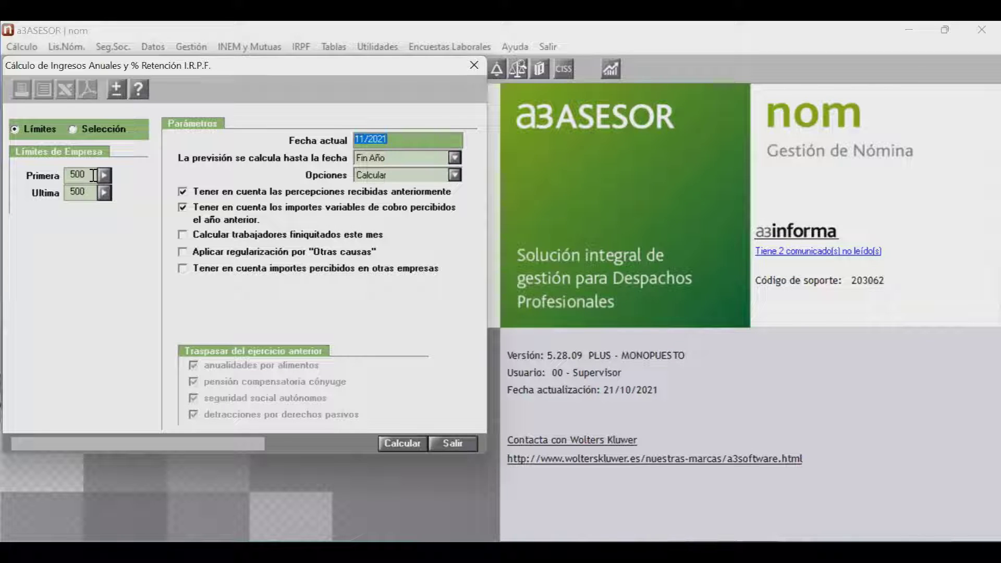
text(12/2000)
text(21)
key(Tab)
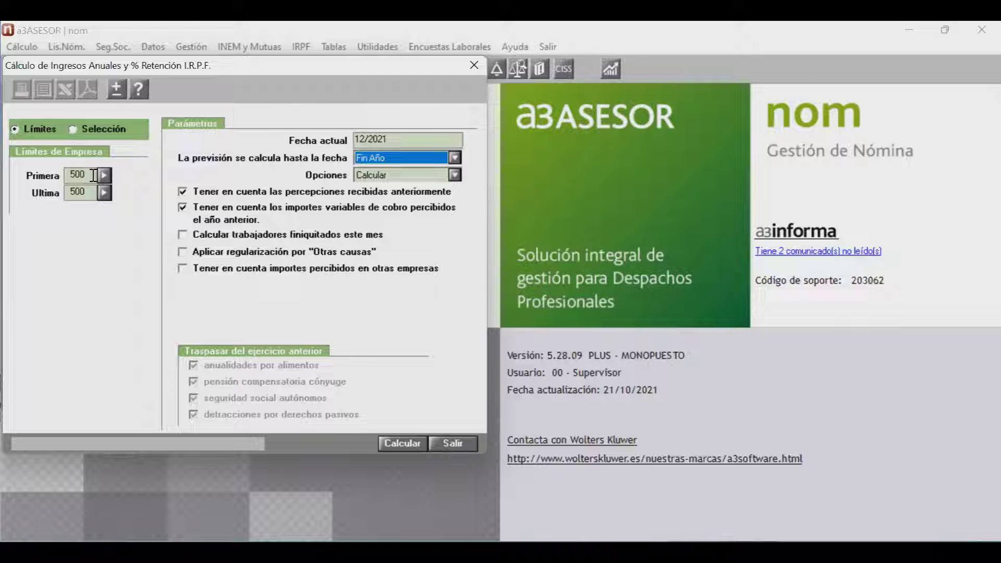
key(Down)
key(Up)
key(Tab)
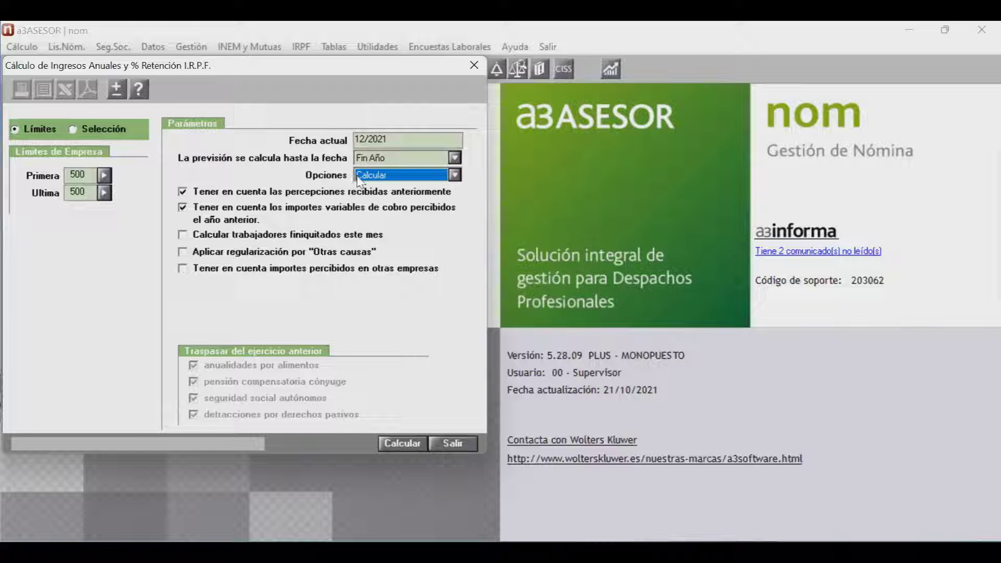
- Choose the Listar option, export the income and withholding listing to Excel, and exit the calculation dialog
click(376, 178)
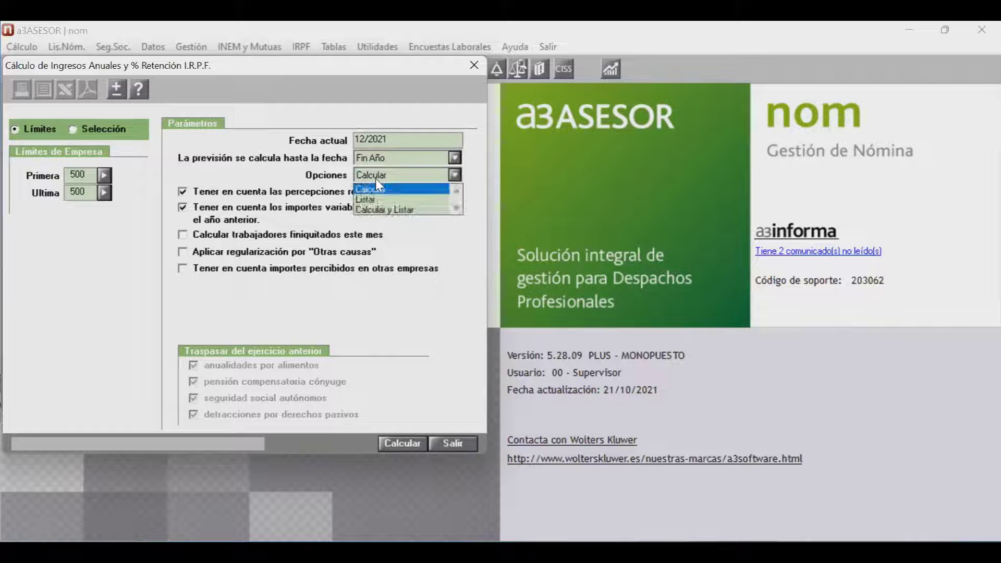
click(375, 199)
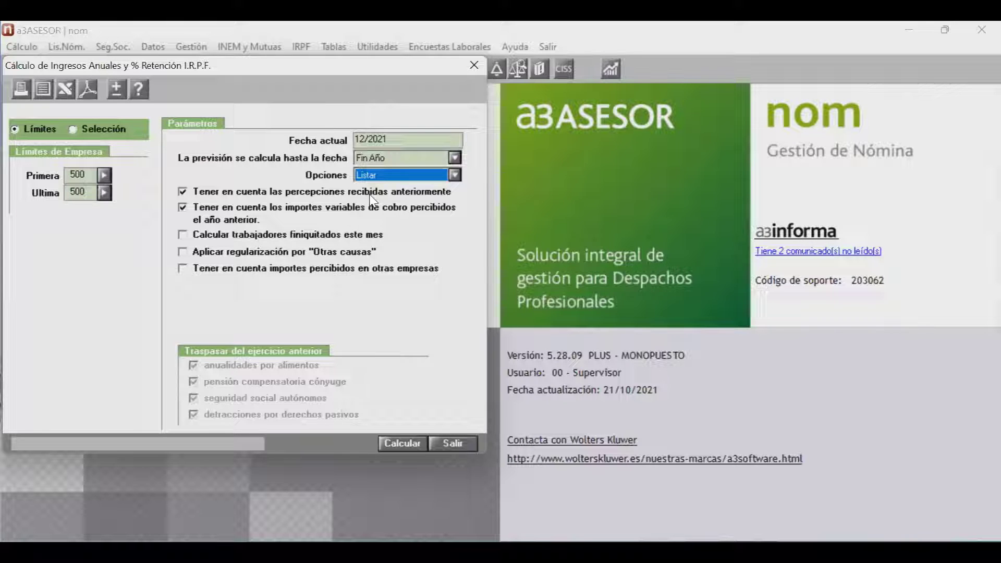
click(65, 91)
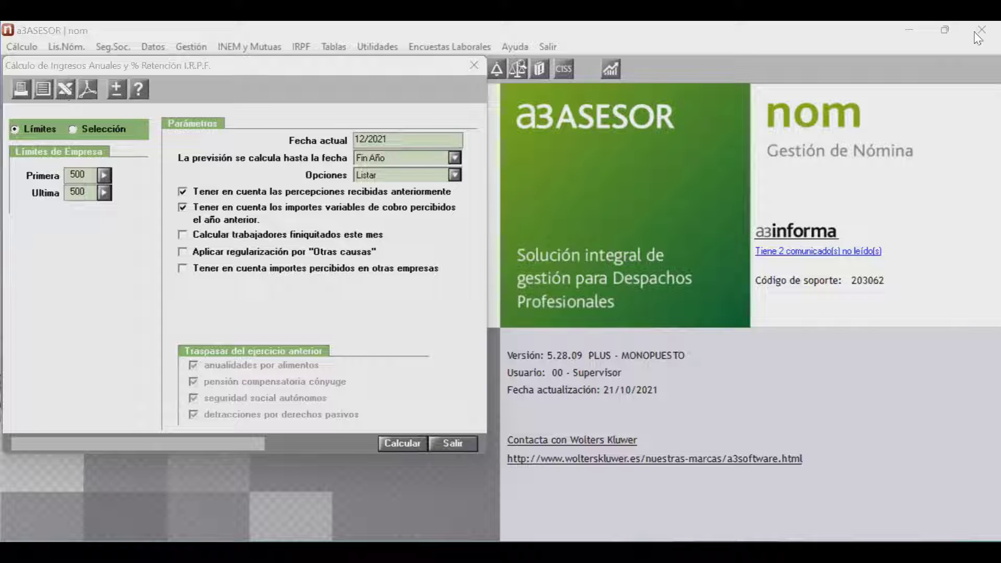
click(103, 129)
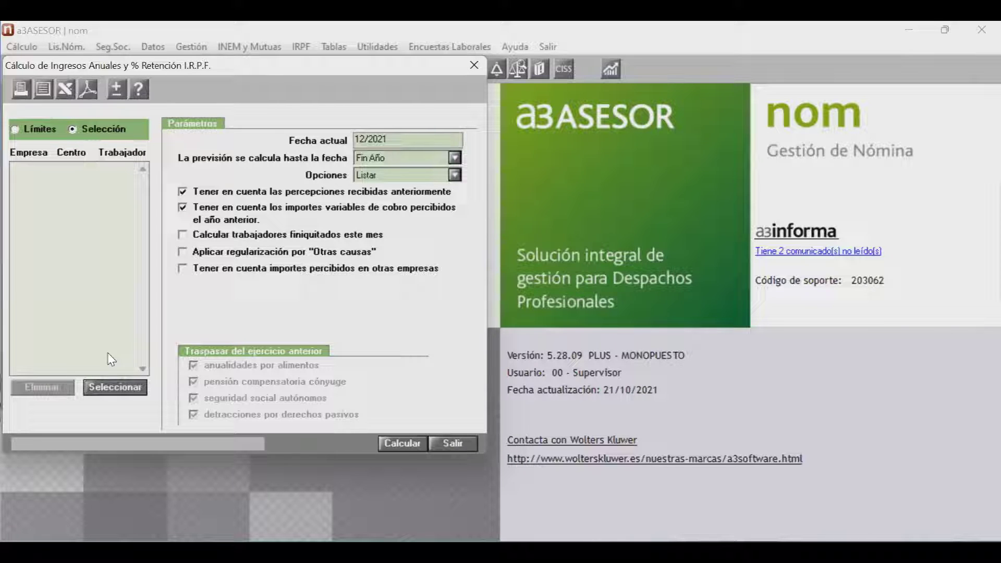
click(448, 443)
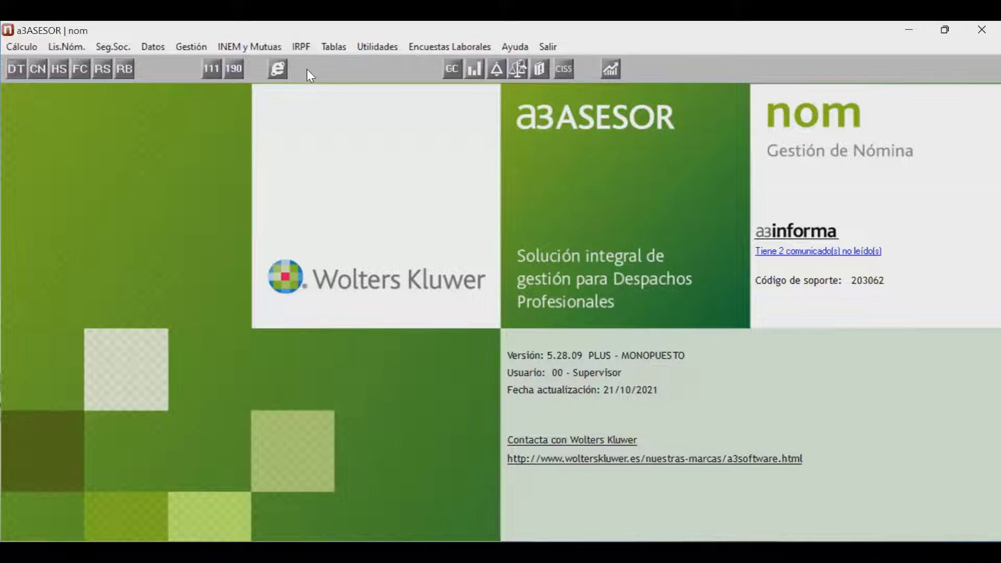
- Open the IRPF quota reconciliation listing and limit it to company 500 as both first and last company
click(302, 47)
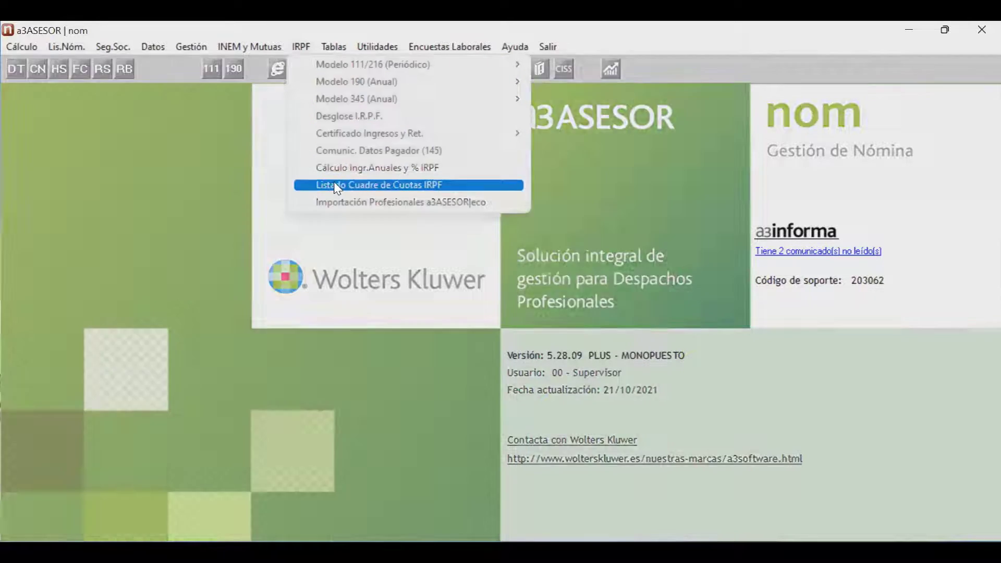
click(338, 185)
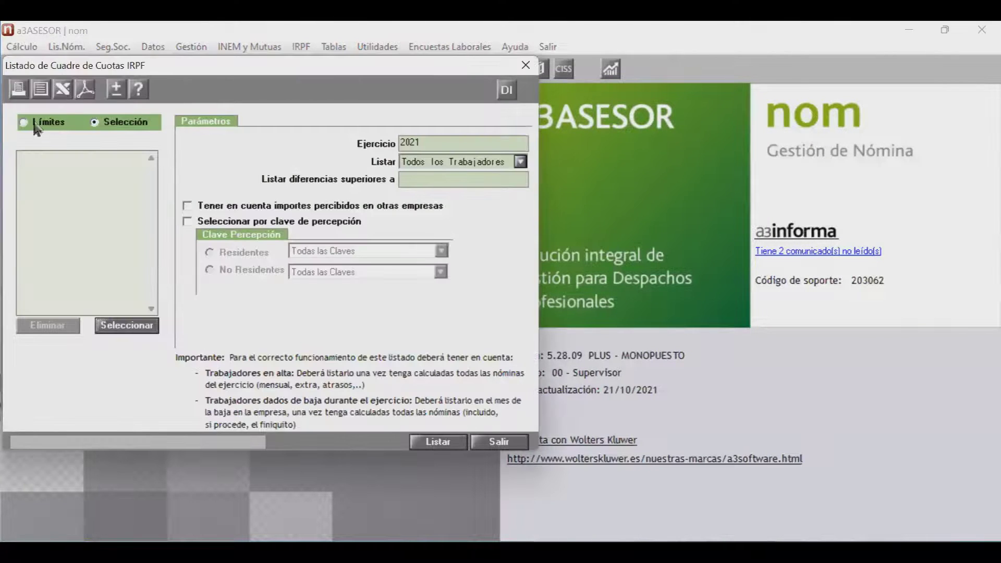
click(35, 126)
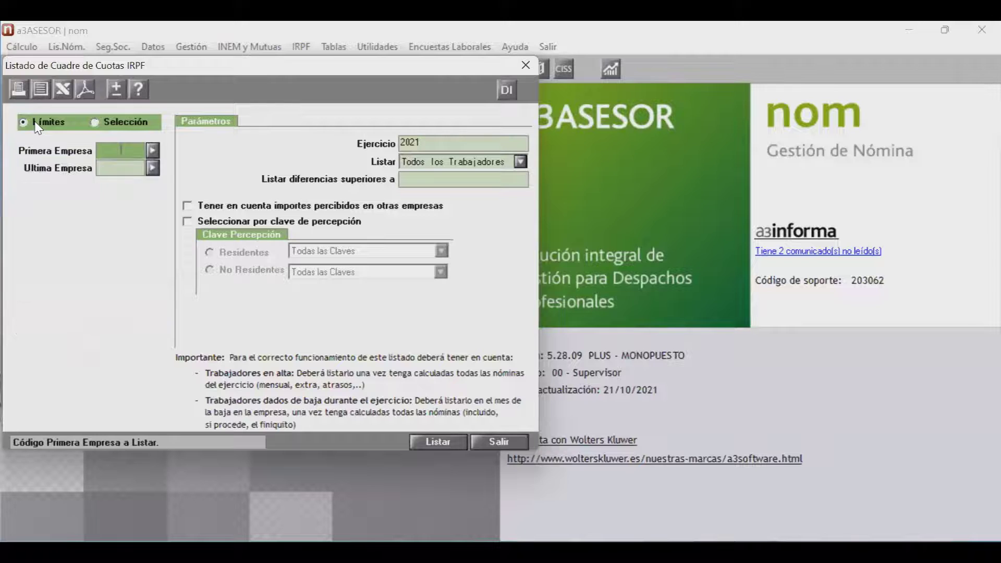
text(500)
key(Return)
text(50)
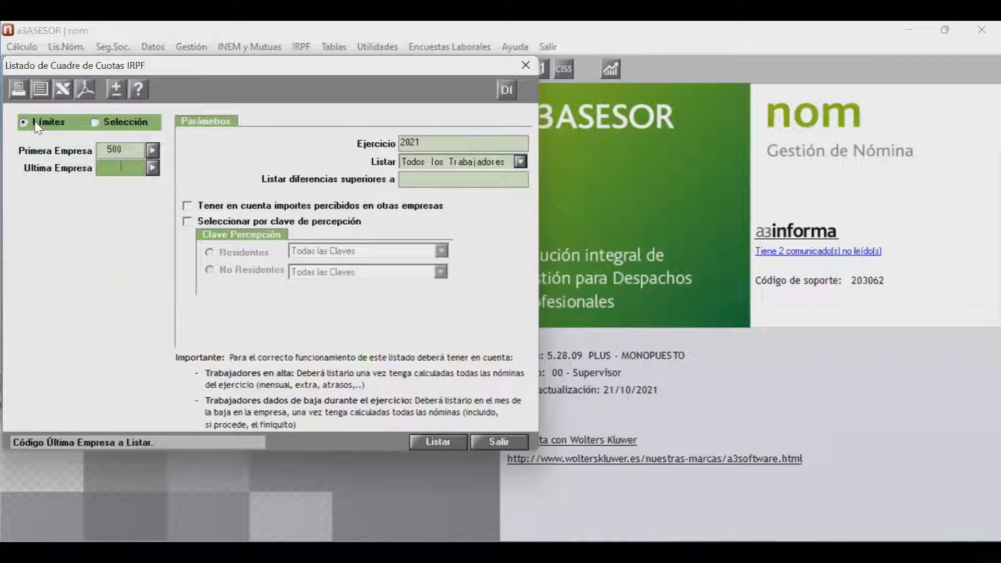
text(0)
key(Return)
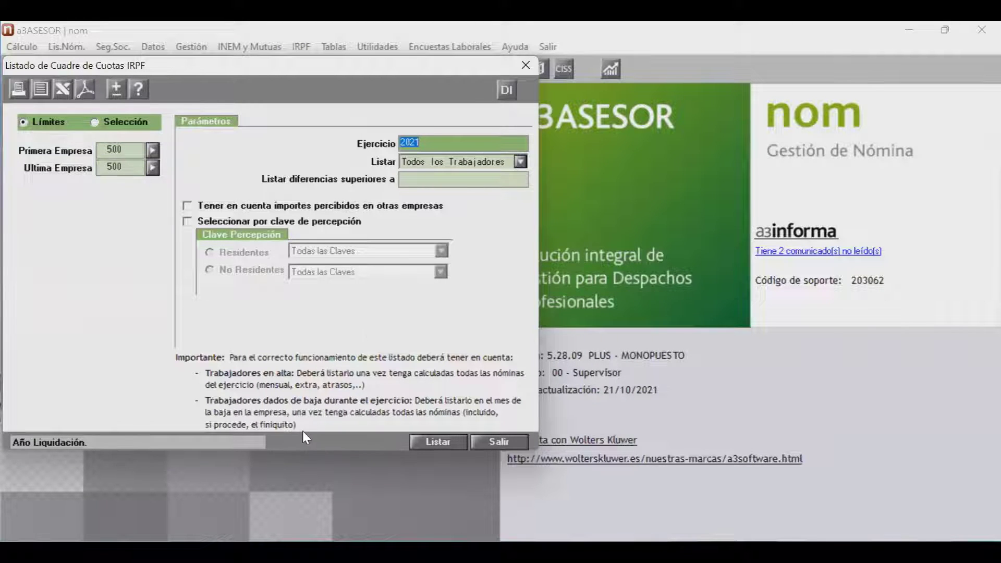
- Display the company's IRPF quota reconciliation listing on screen, and exit the report and its parameters dialog
click(38, 87)
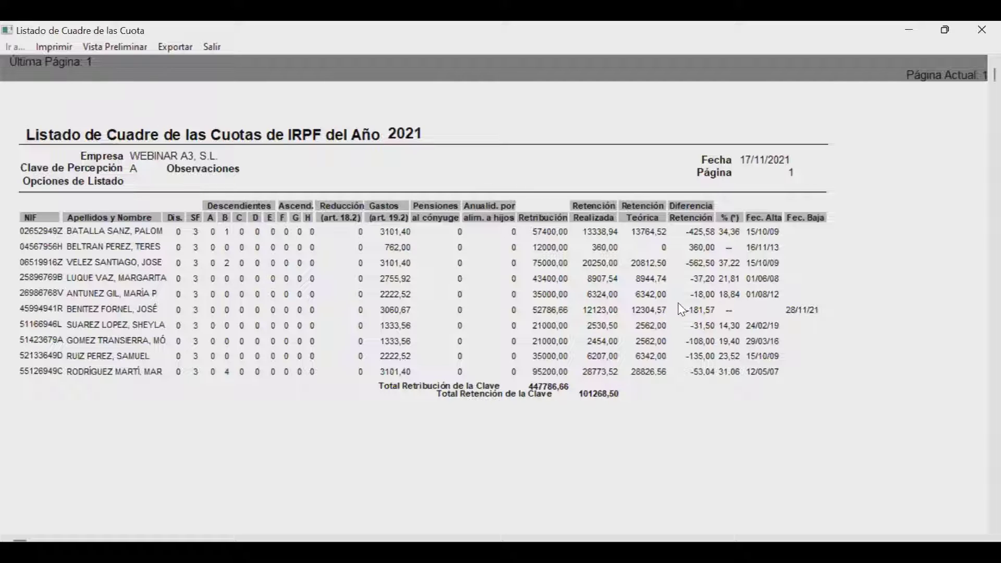
click(211, 46)
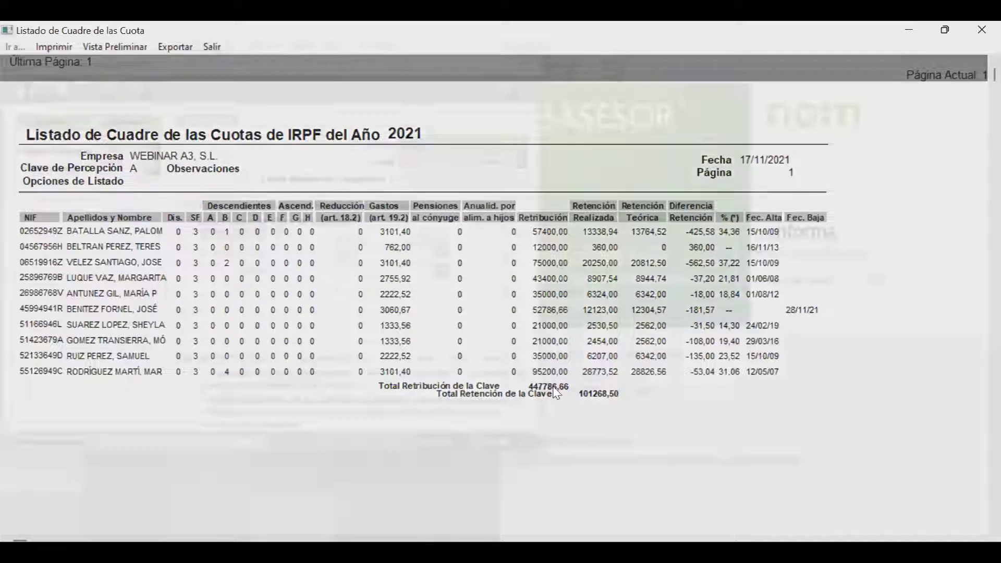
click(498, 442)
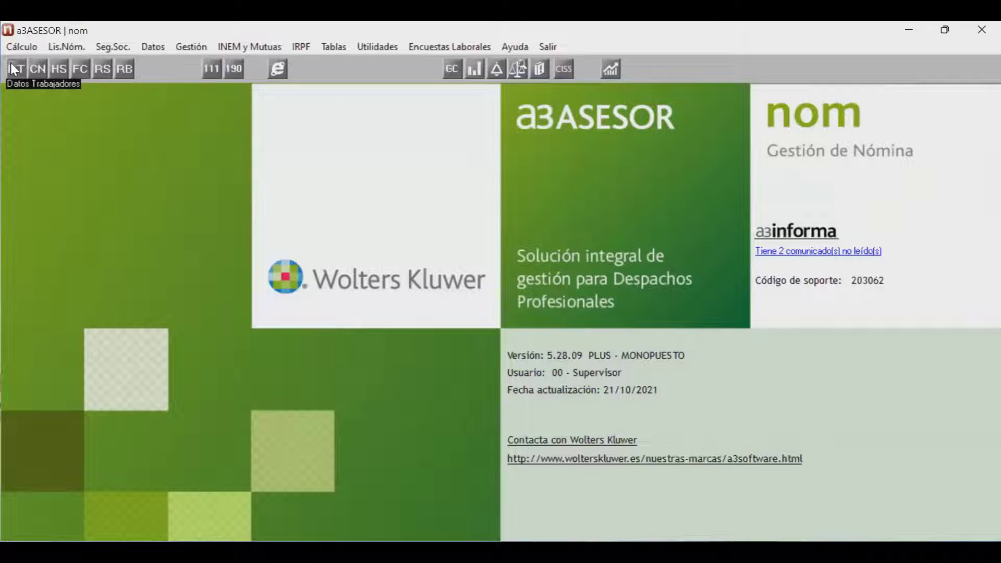
- Open the first listed worker's record for modification and set the IRPF withholding percentage (% Retención) to 37,22
click(14, 68)
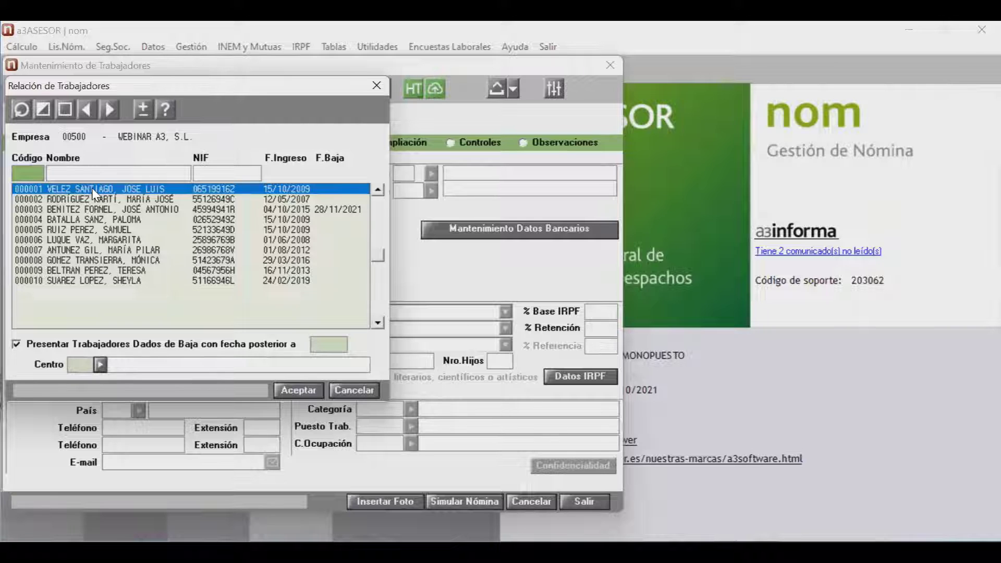
double_click(96, 194)
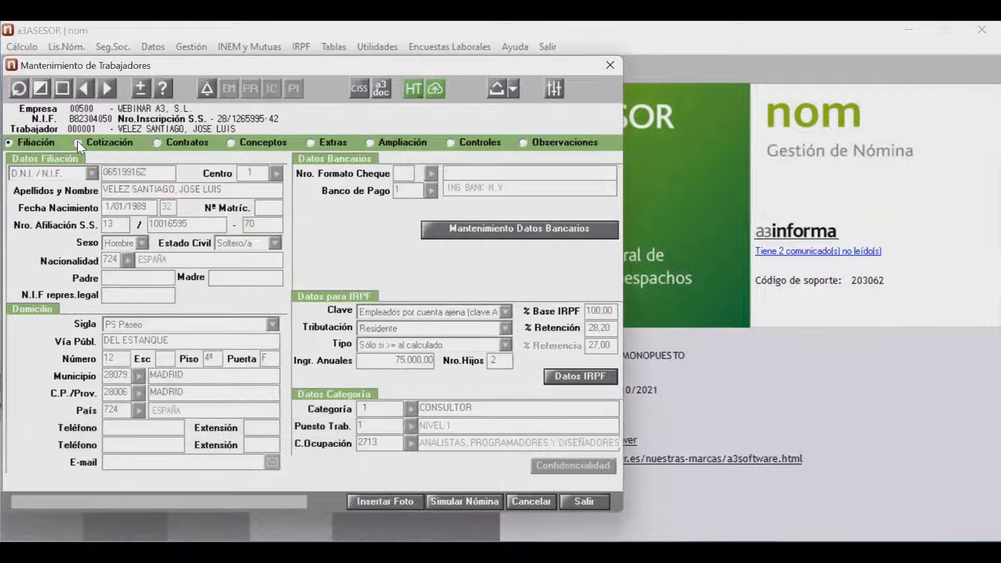
click(42, 93)
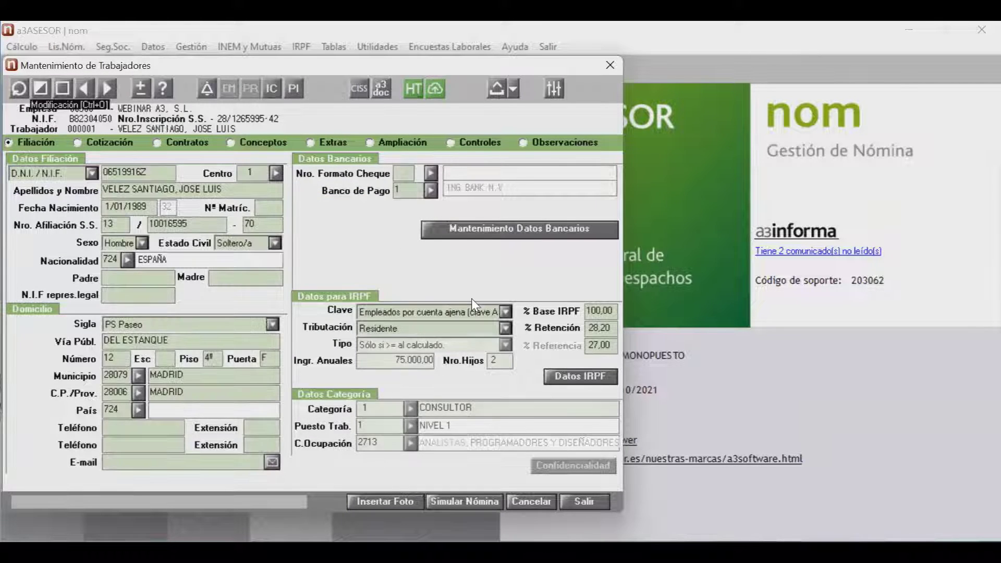
click(612, 330)
text(37)
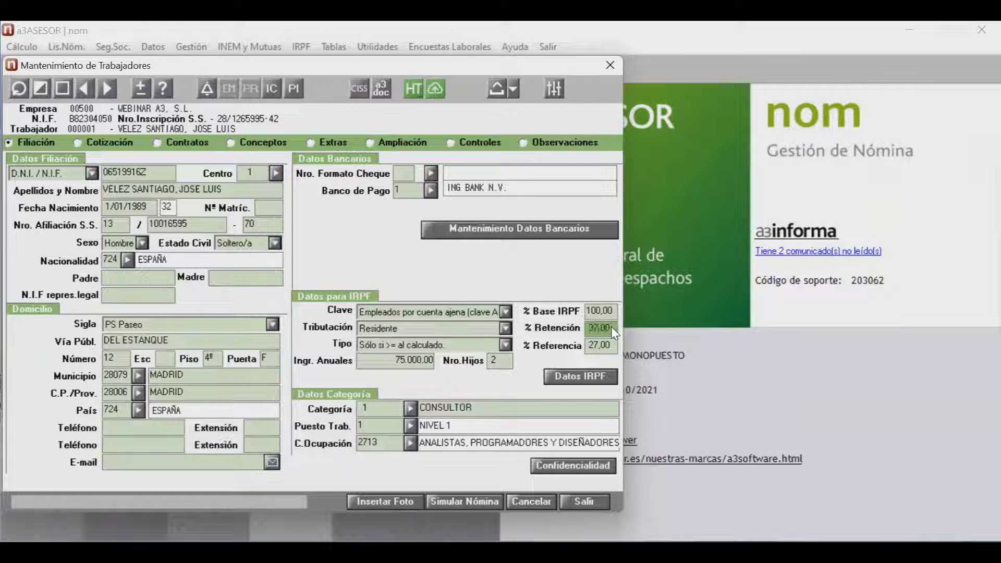
text(,22)
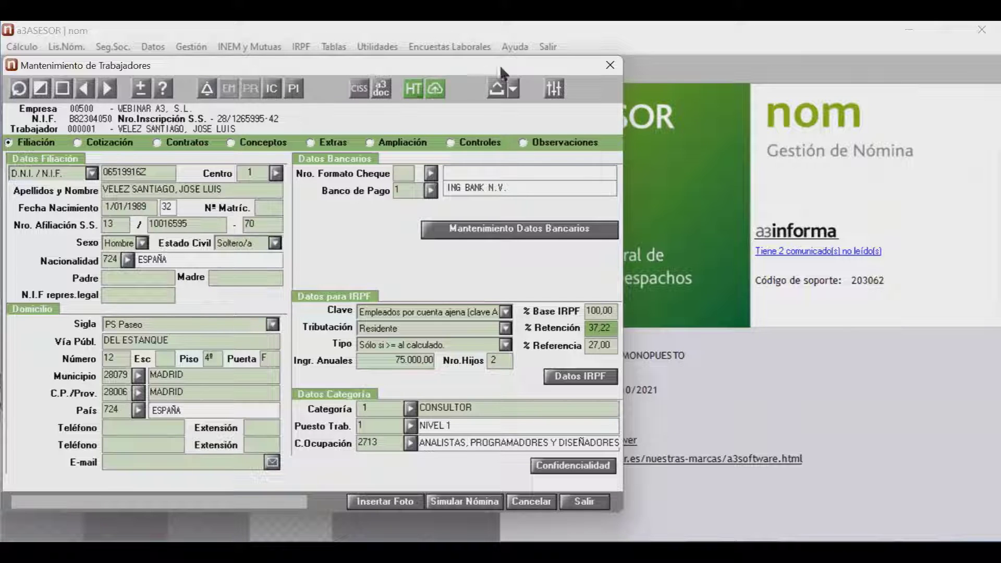
- Set up this worker's Mensual payroll calculation for 12/2021, including already calculated workers and payslip review after the calculation
drag(495, 66, 501, 41)
click(520, 65)
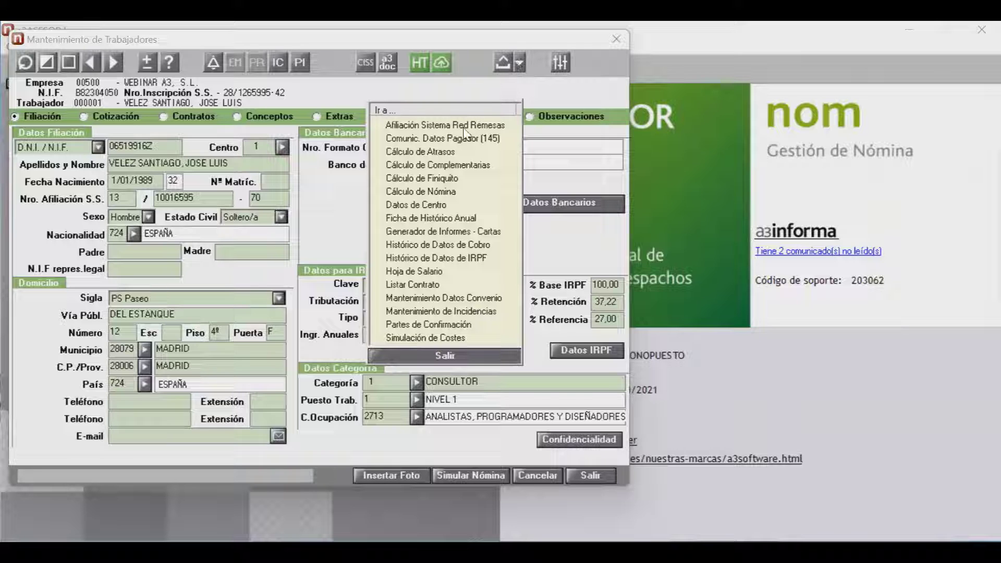
double_click(434, 192)
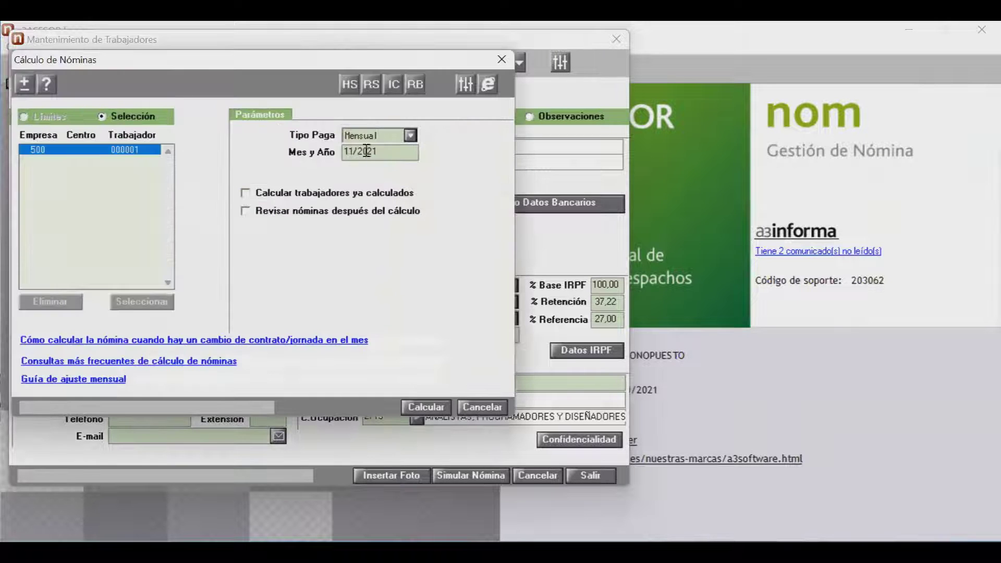
click(377, 151)
text(12)
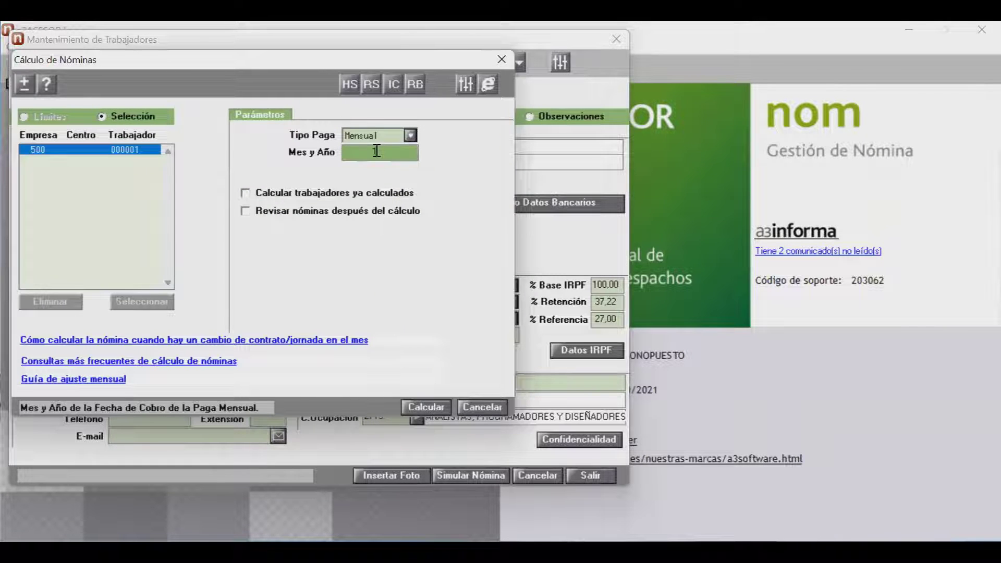
text(/2021)
key(Tab)
click(334, 193)
click(336, 211)
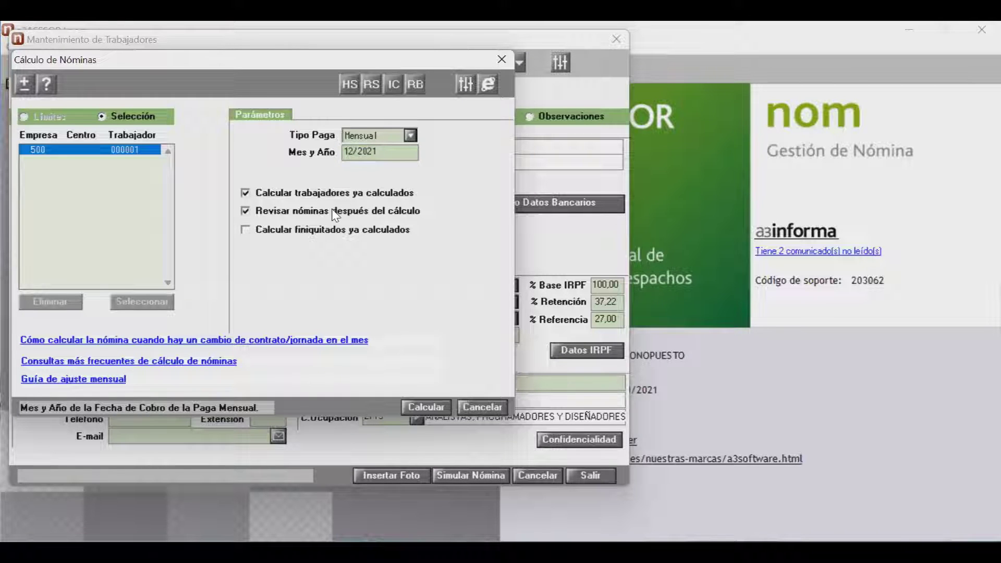
- Recalculate the payroll from Datos Fijos for the Posicionado worker, check the payslip, and exit the calculation and the worker record
click(426, 407)
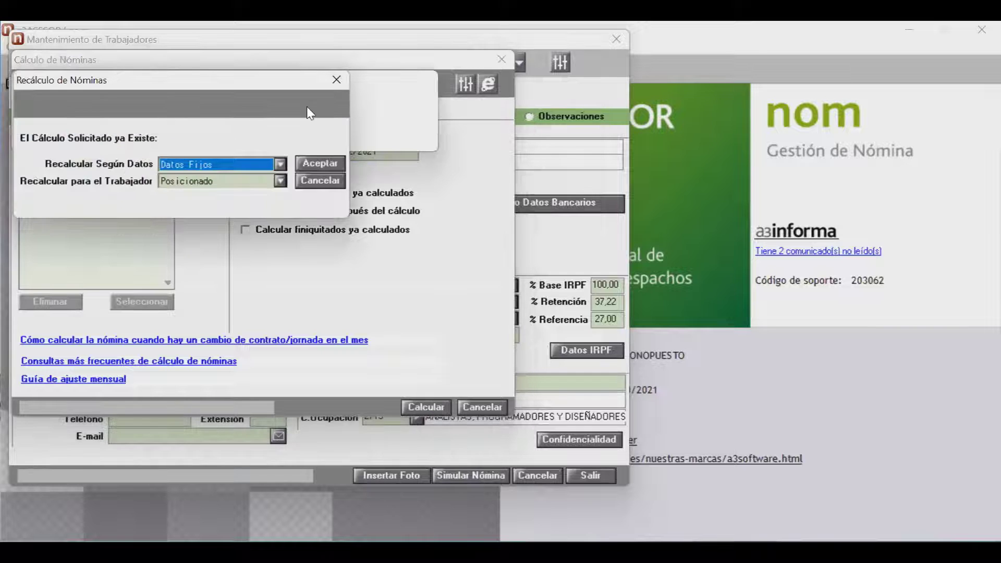
click(310, 163)
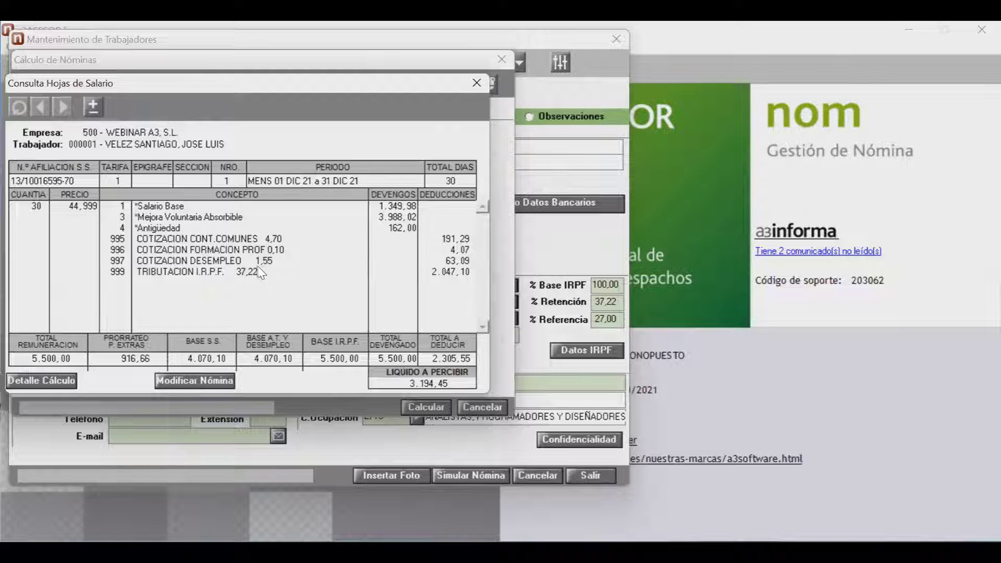
click(477, 83)
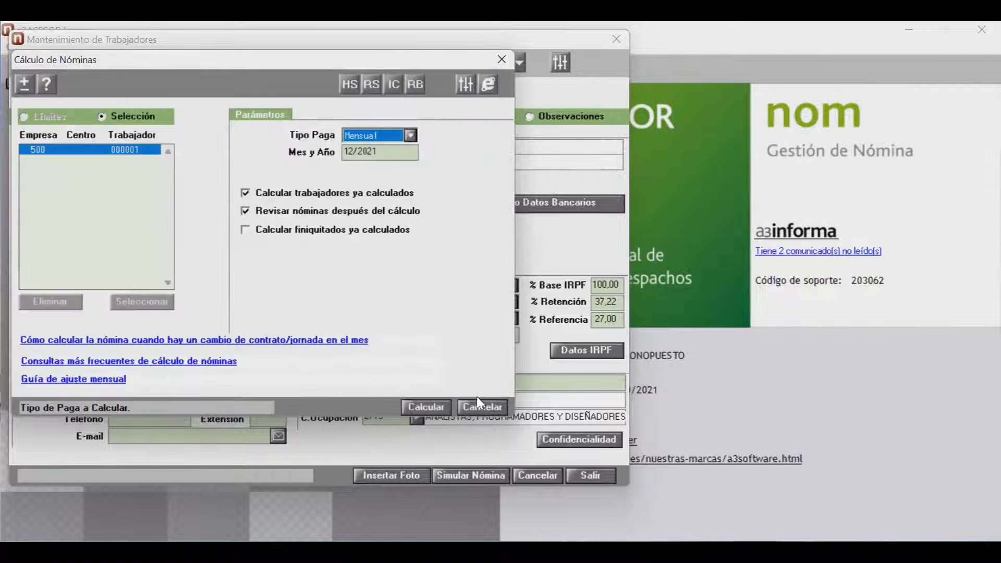
click(476, 407)
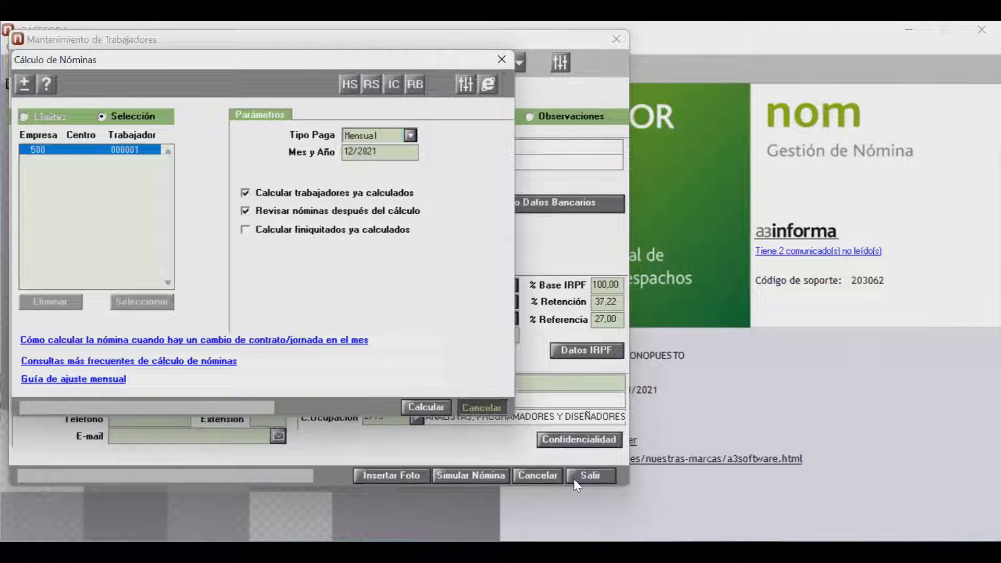
click(592, 476)
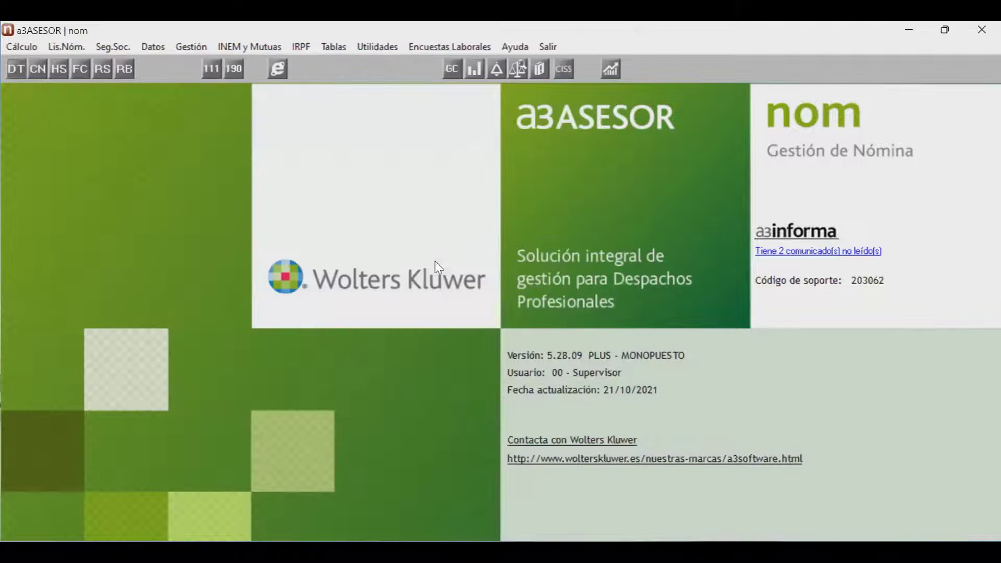
- Display the IRPF quota reconciliation listing on screen with company 500 as first and last company, review it, and exit the listing
click(302, 49)
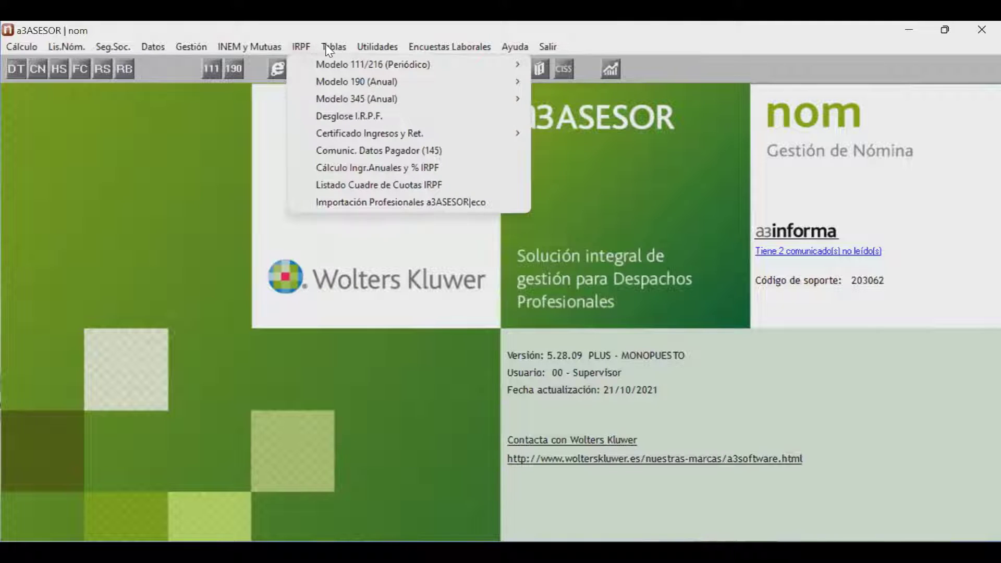
click(326, 49)
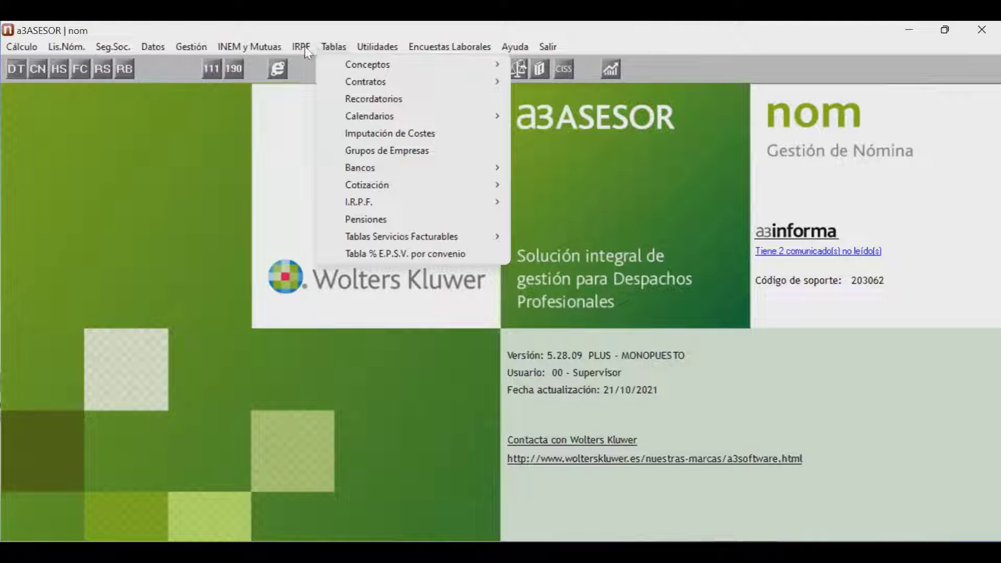
click(302, 47)
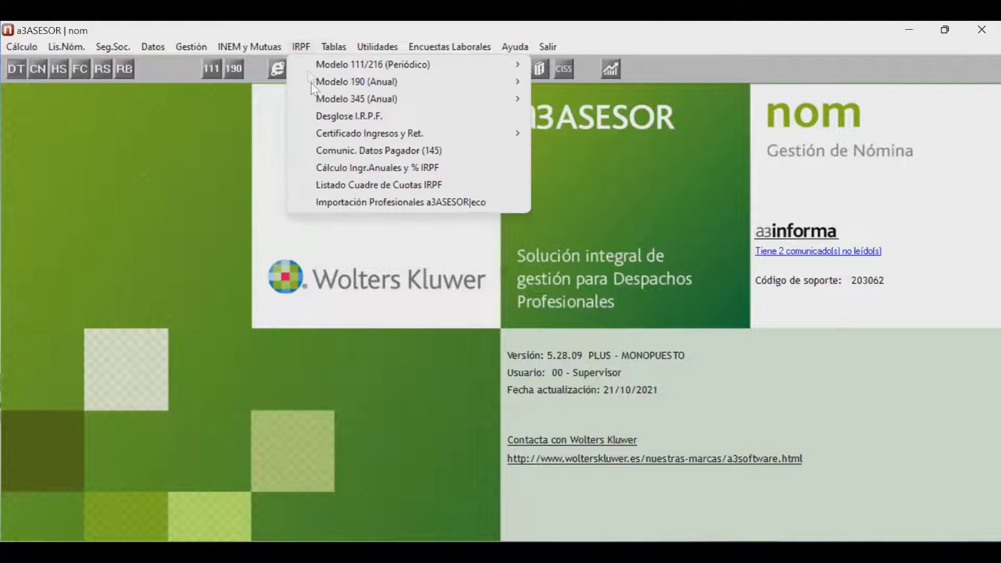
click(336, 185)
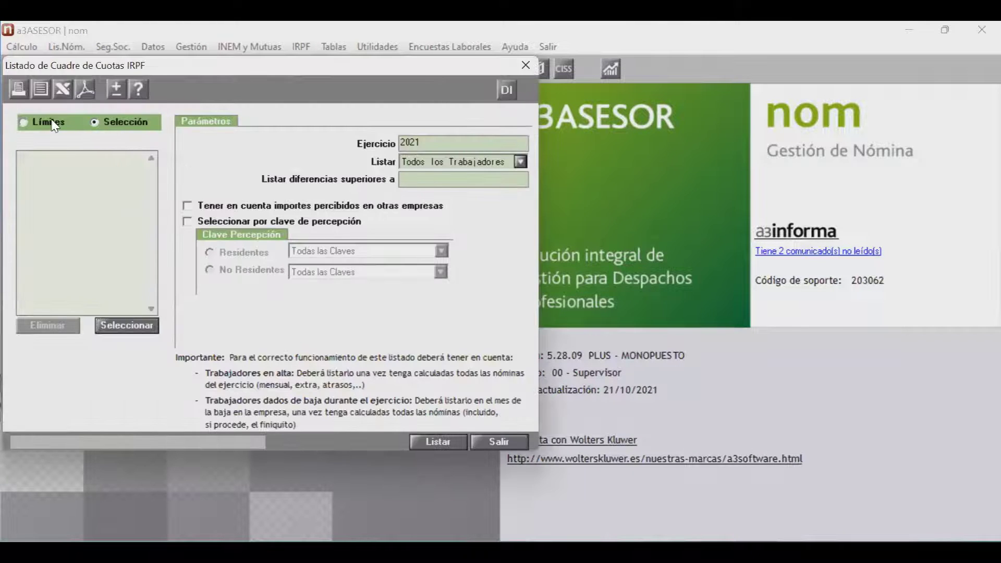
click(52, 123)
text(500)
key(Return)
text(500)
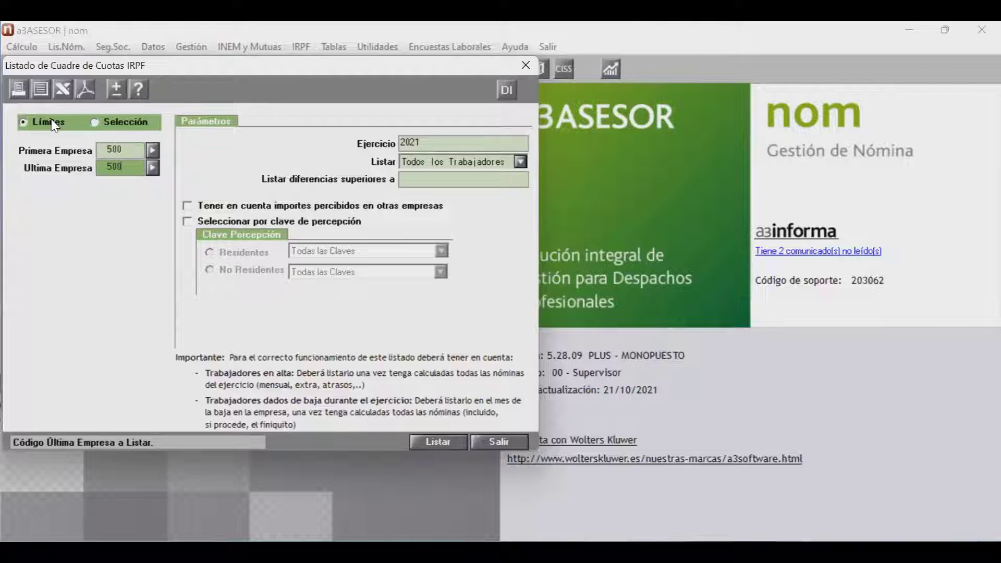
click(40, 88)
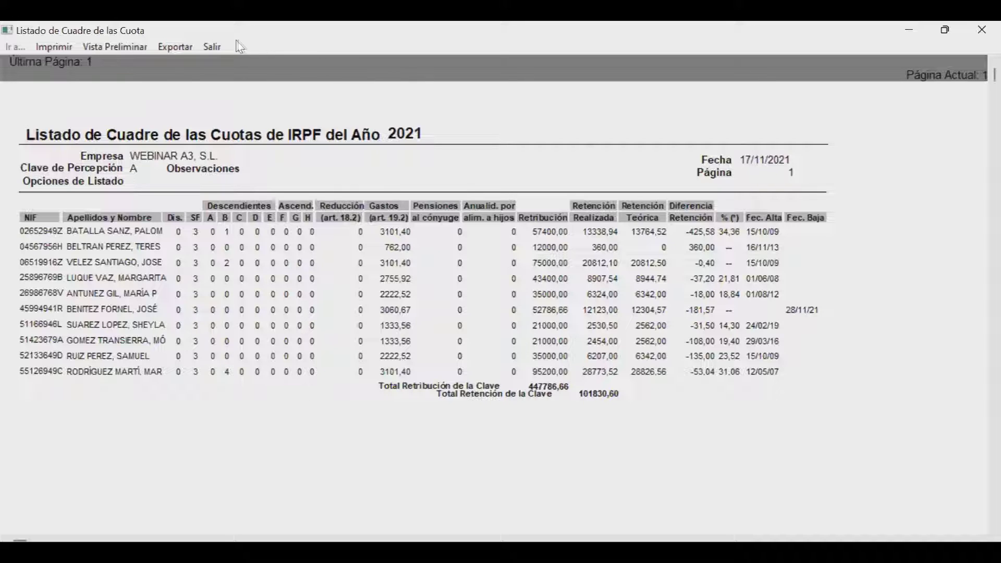
click(213, 48)
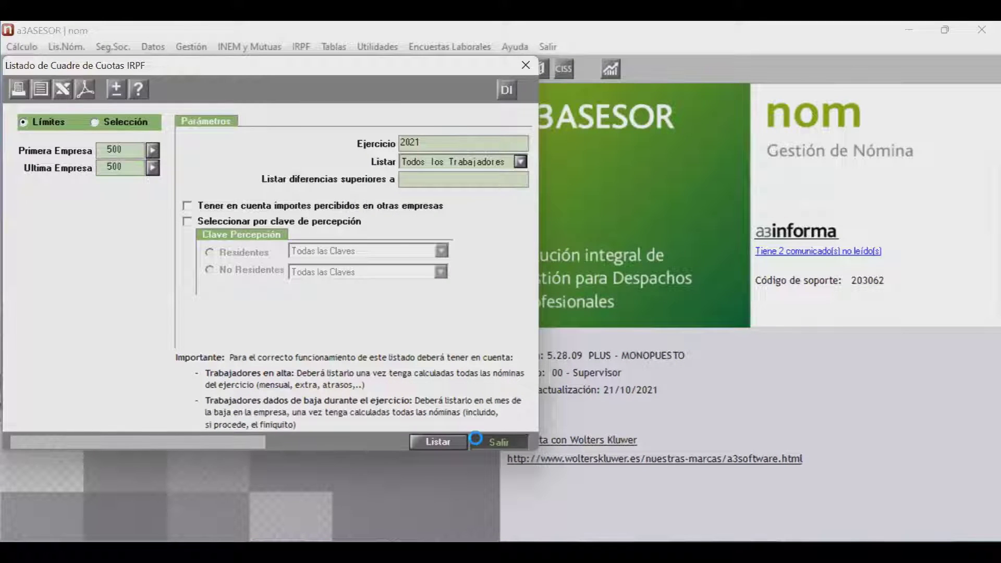
click(476, 441)
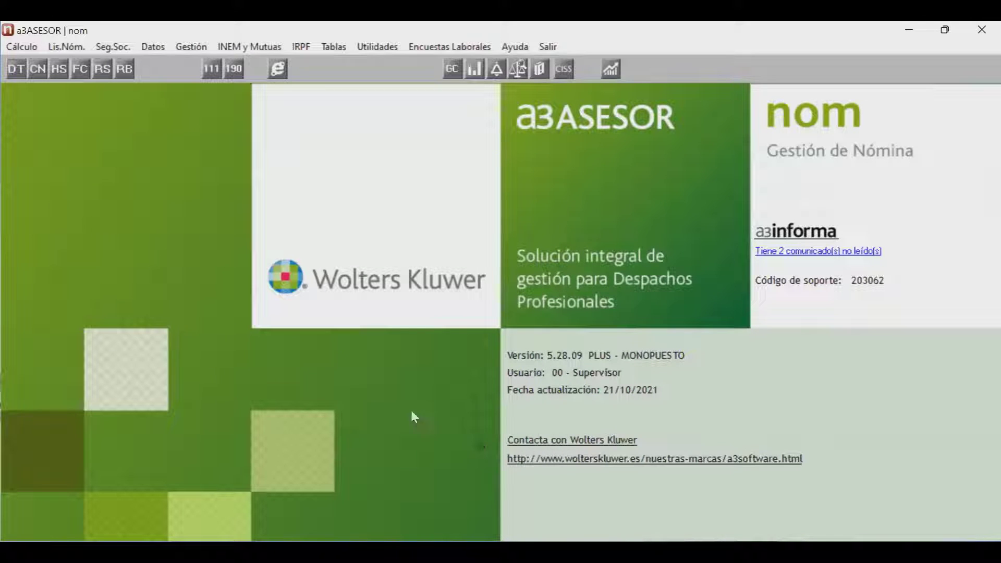
- Open the data maintenance record of the worker with leave date 28/11/2021 and put it in modification mode
click(155, 51)
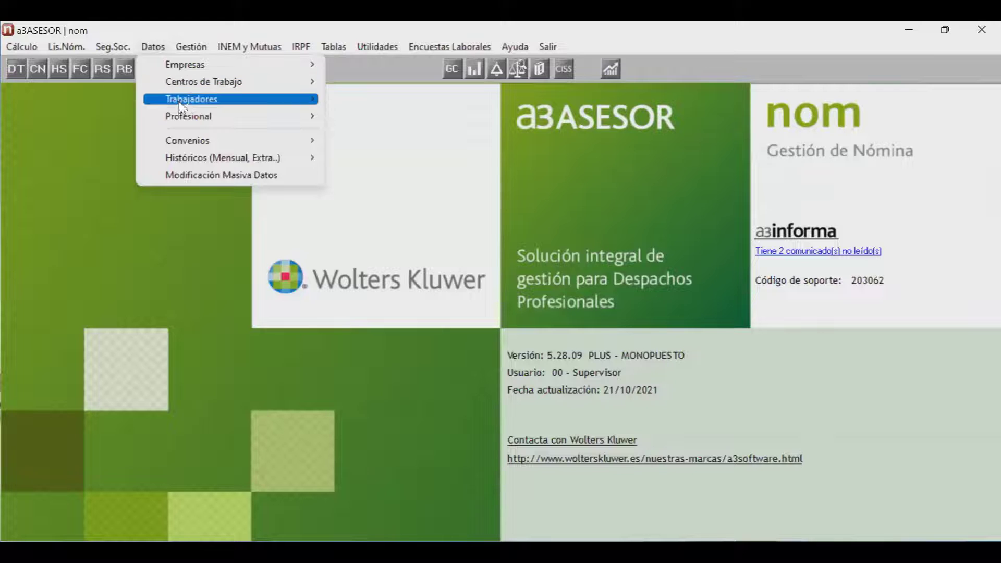
mouse_move(260, 103)
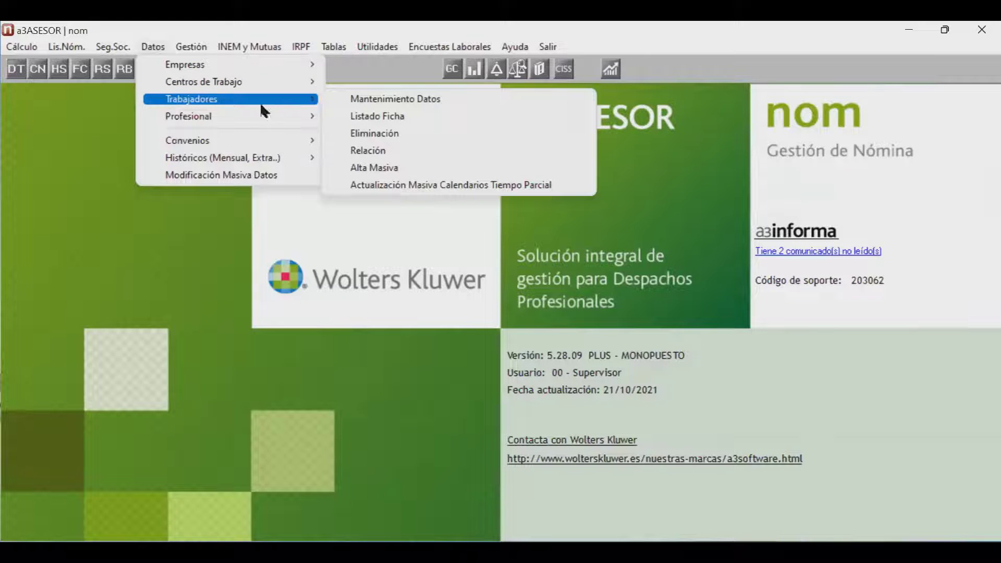
click(344, 101)
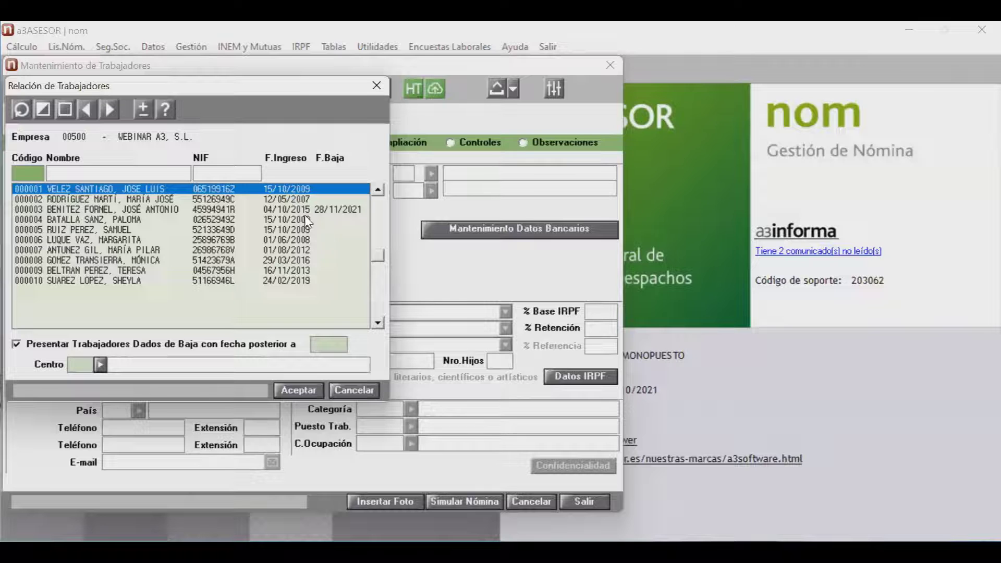
click(311, 210)
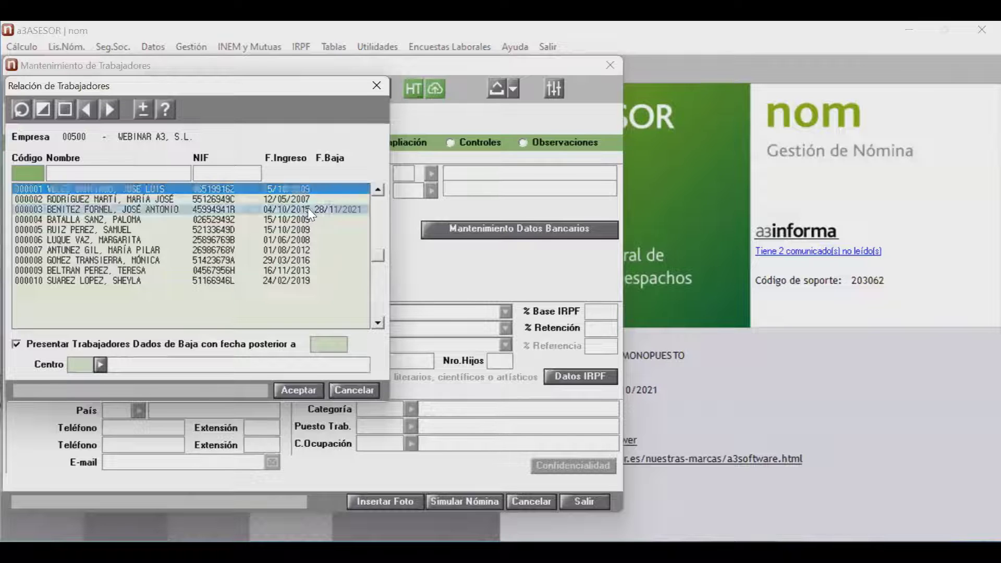
double_click(308, 209)
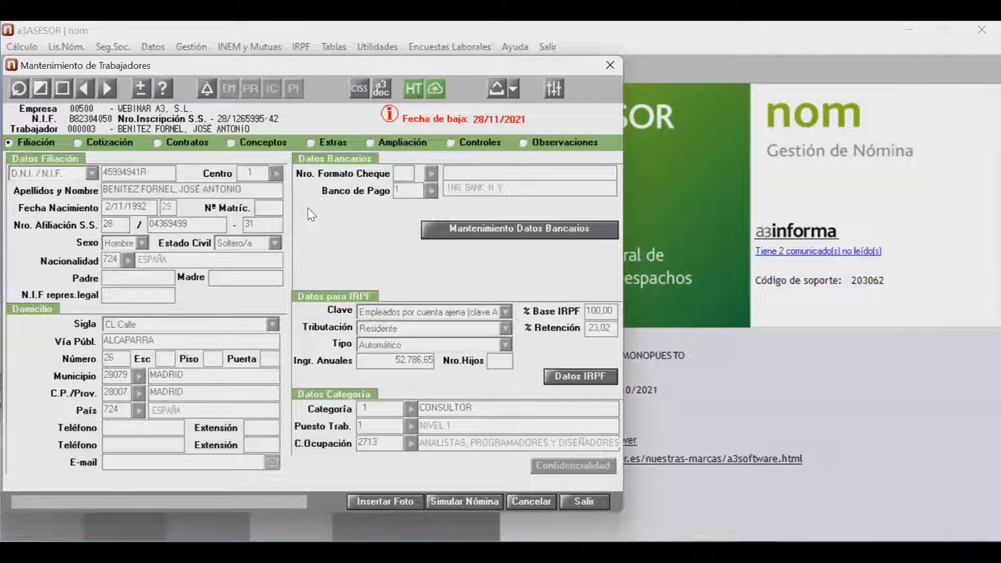
click(40, 87)
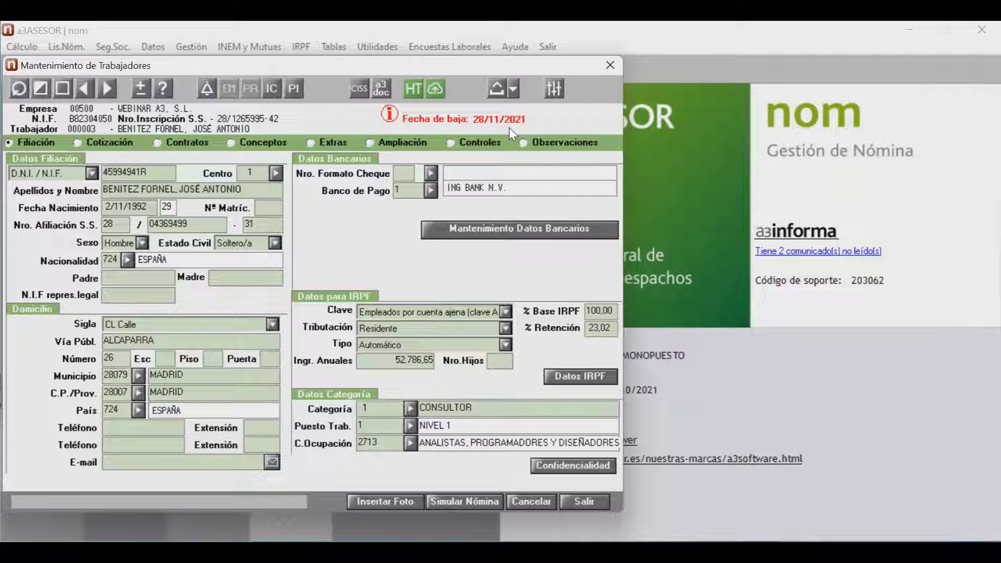
- Open the settlement calculation (Cálculo de Finiquito) for this worker and enable Recalcular % IRPF
click(514, 90)
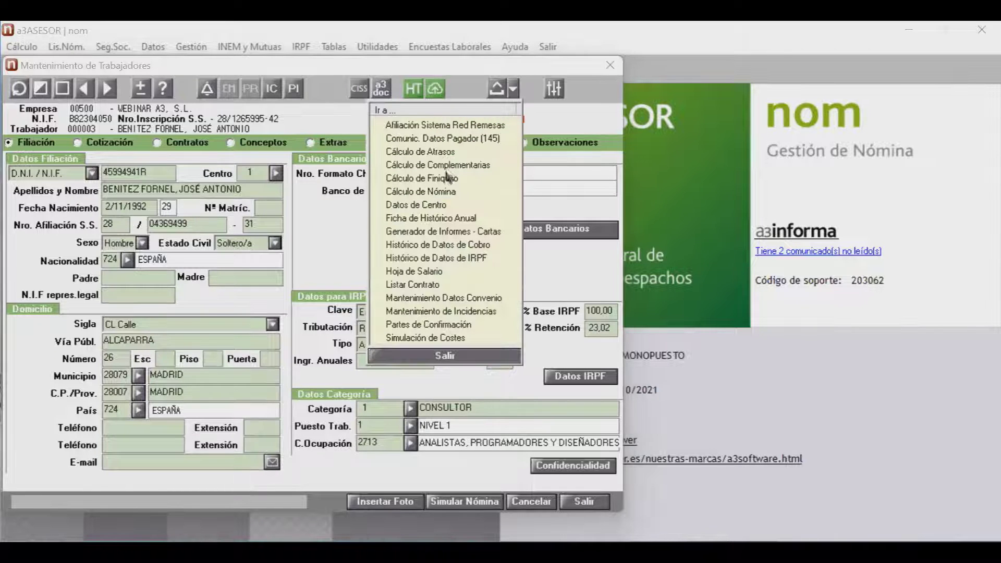
click(447, 179)
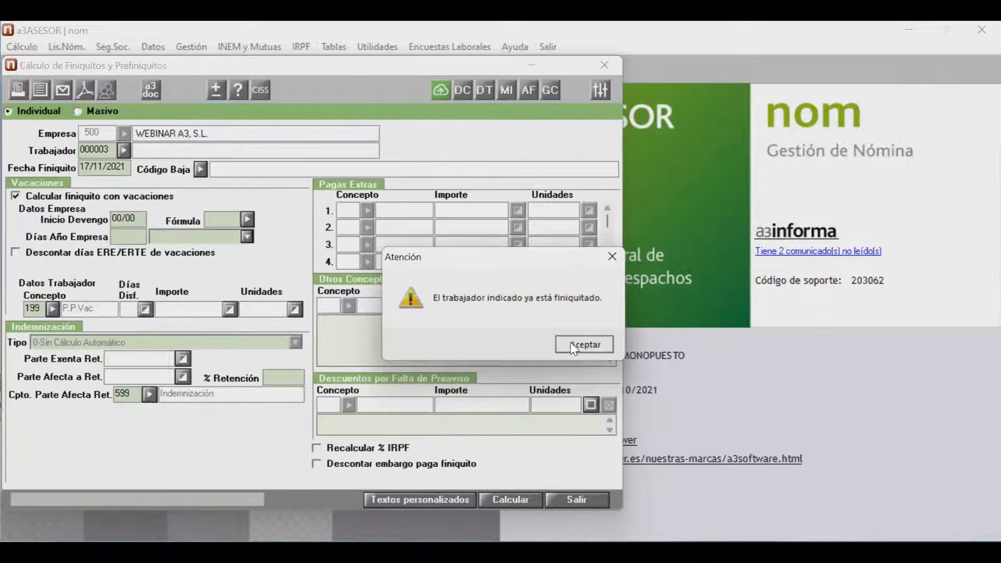
click(574, 346)
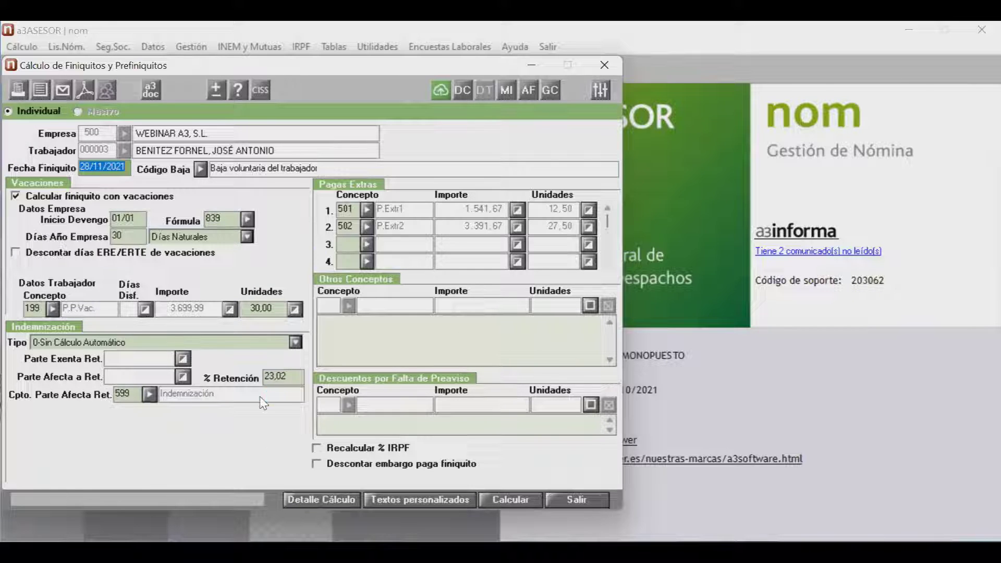
click(317, 448)
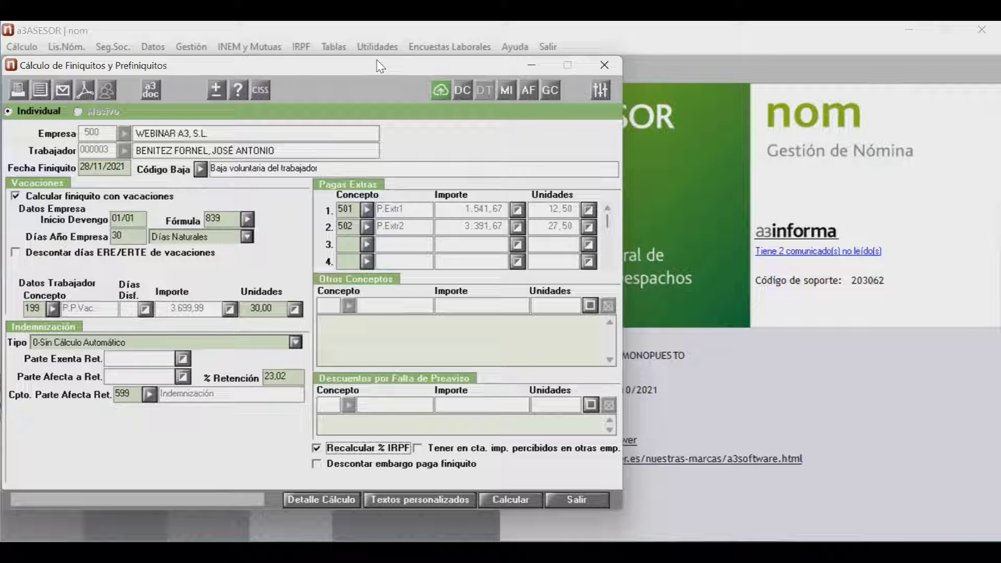
drag(377, 60, 381, 31)
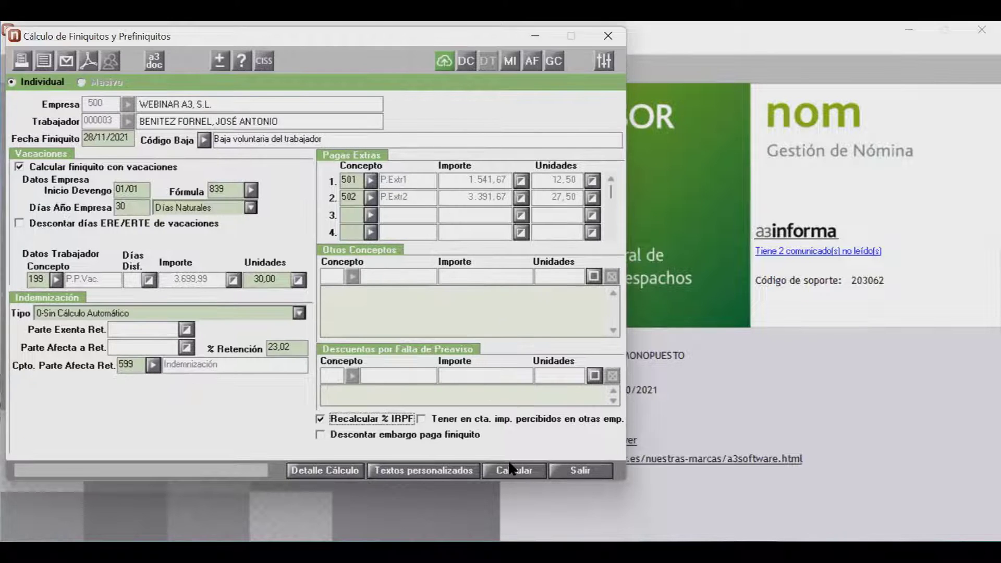
- Calculate the settlement without processing the T.G.S.S. affiliation, list the IRPF differences, and accept calculating with the new IRPF percentage
click(512, 472)
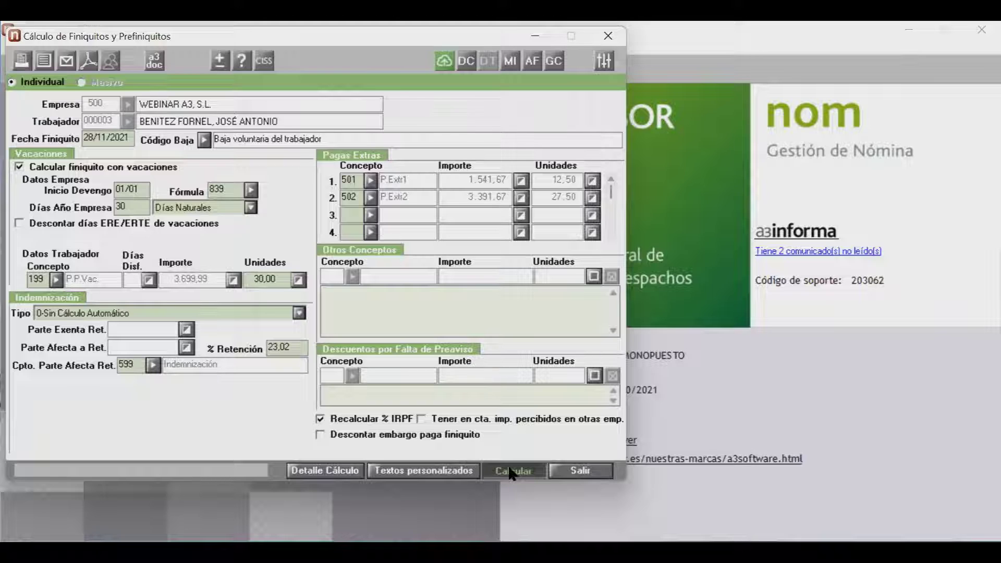
click(328, 143)
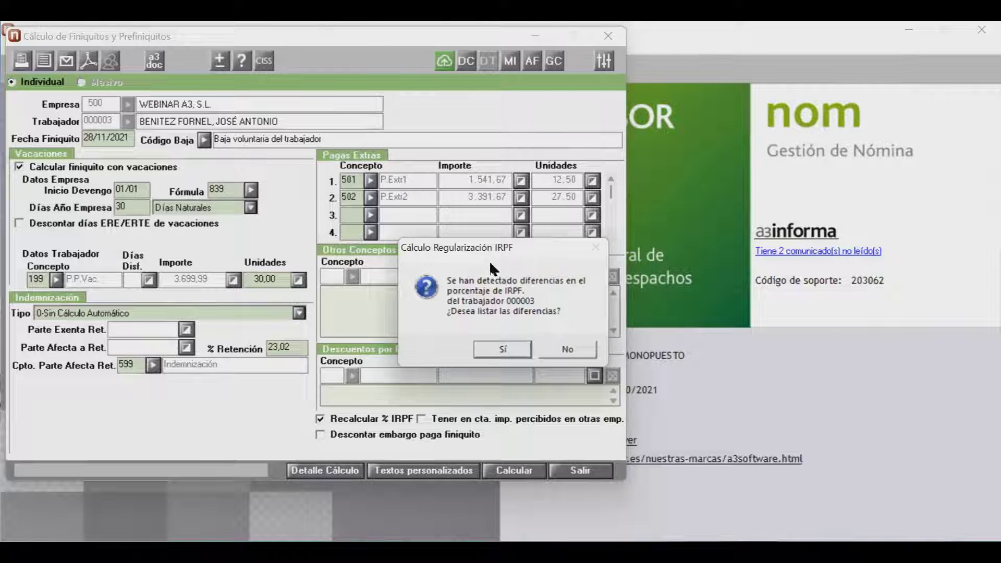
click(506, 350)
click(370, 119)
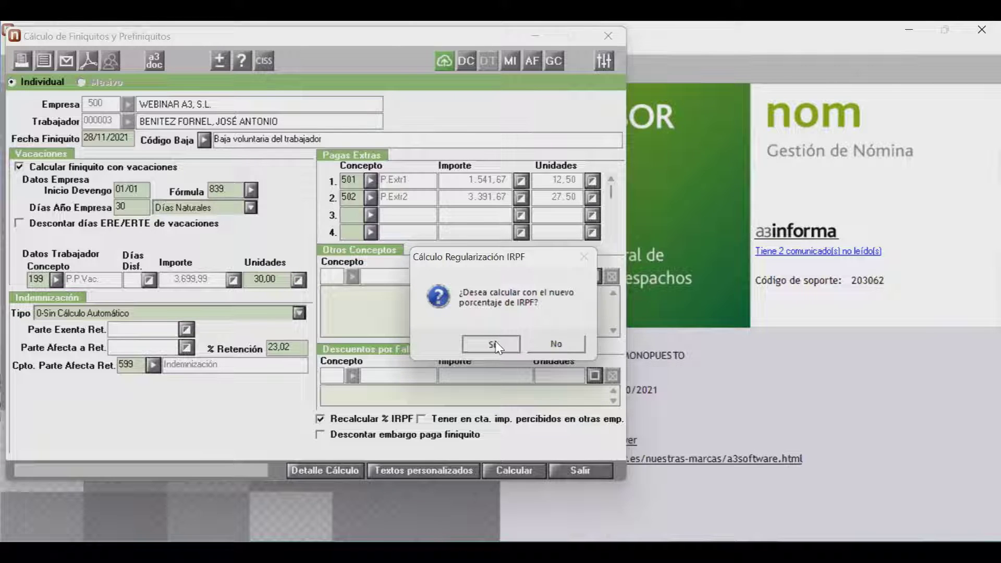
click(493, 345)
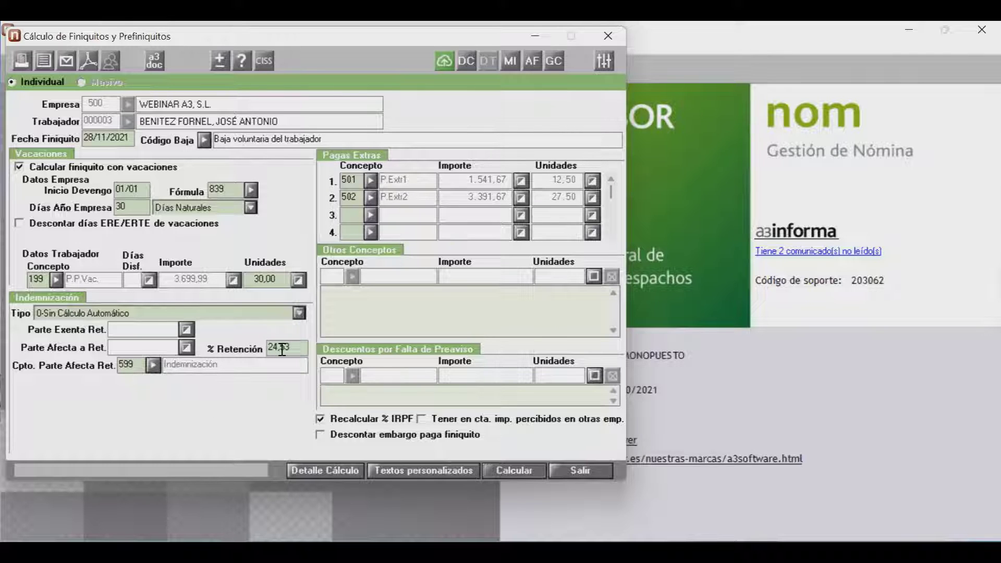
- Exit the settlement calculation with No procesar as the T.G.S.S. communication, and exit the worker record
click(579, 470)
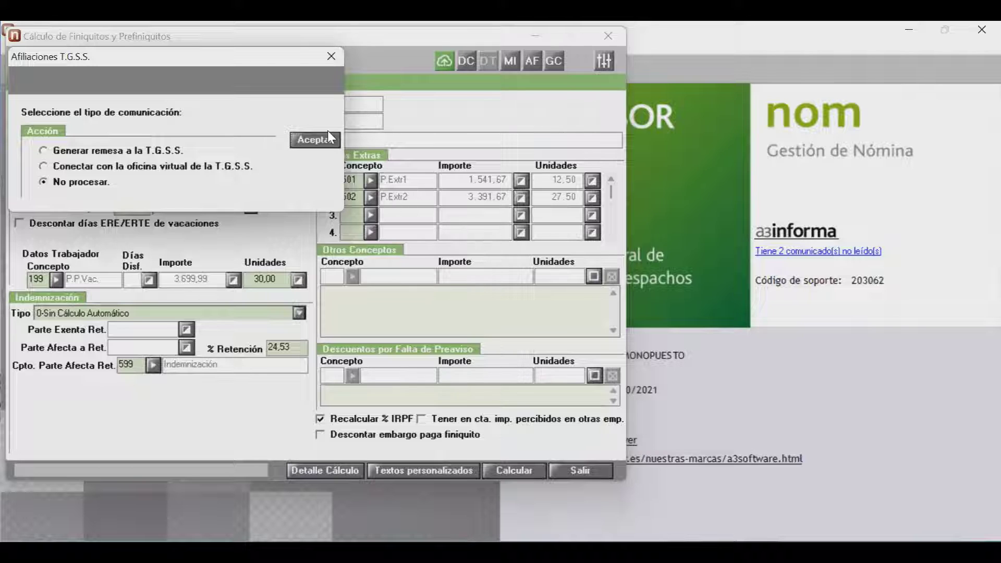
click(330, 145)
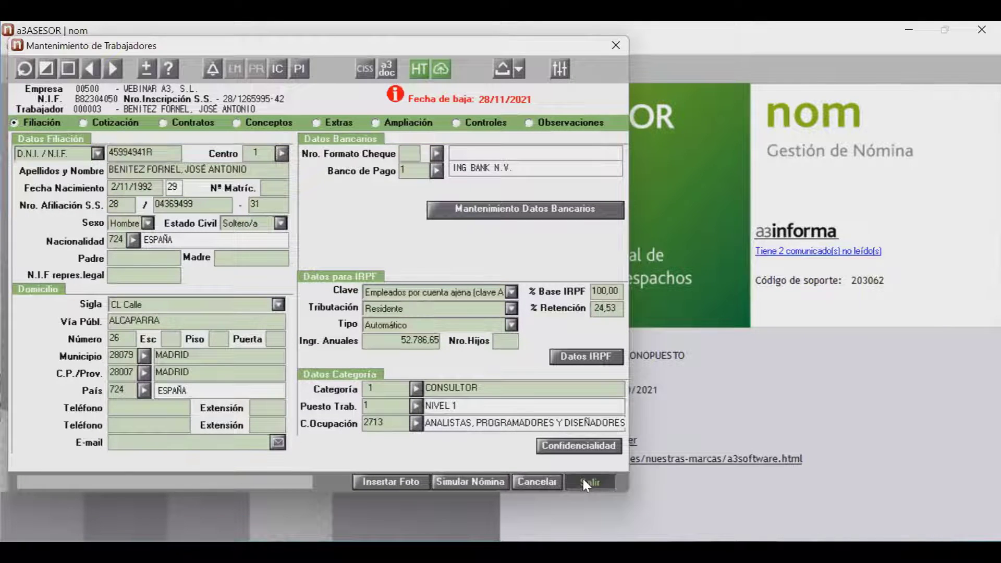
click(586, 482)
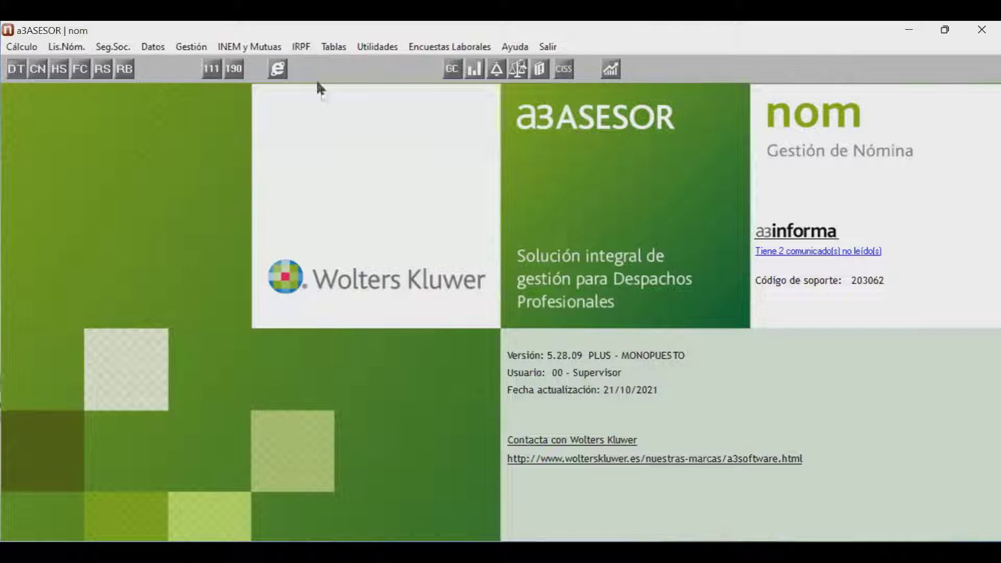
- Display the IRPF quota reconciliation listing again for company 500, check the settled worker's retention difference, and exit the listing
click(302, 47)
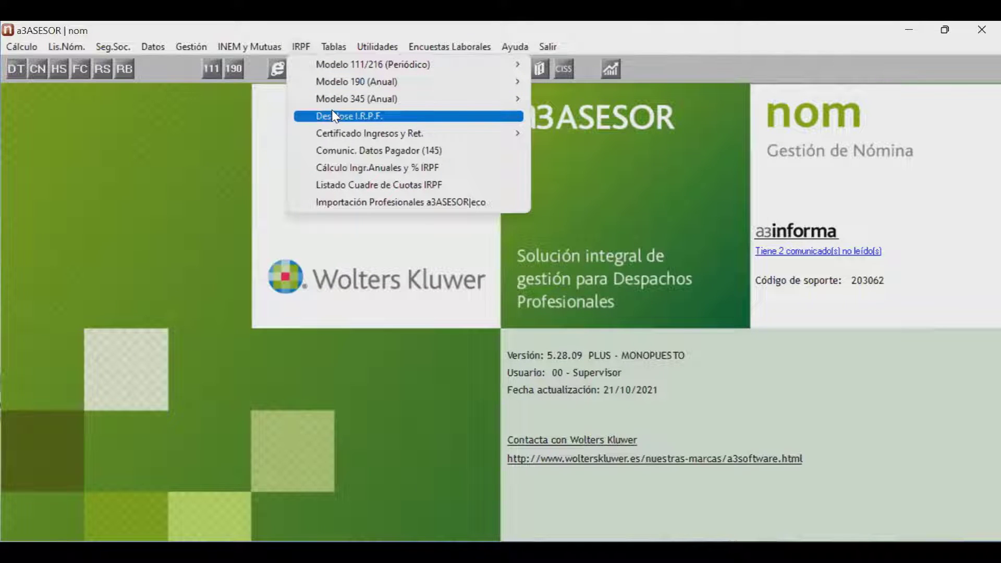
click(353, 185)
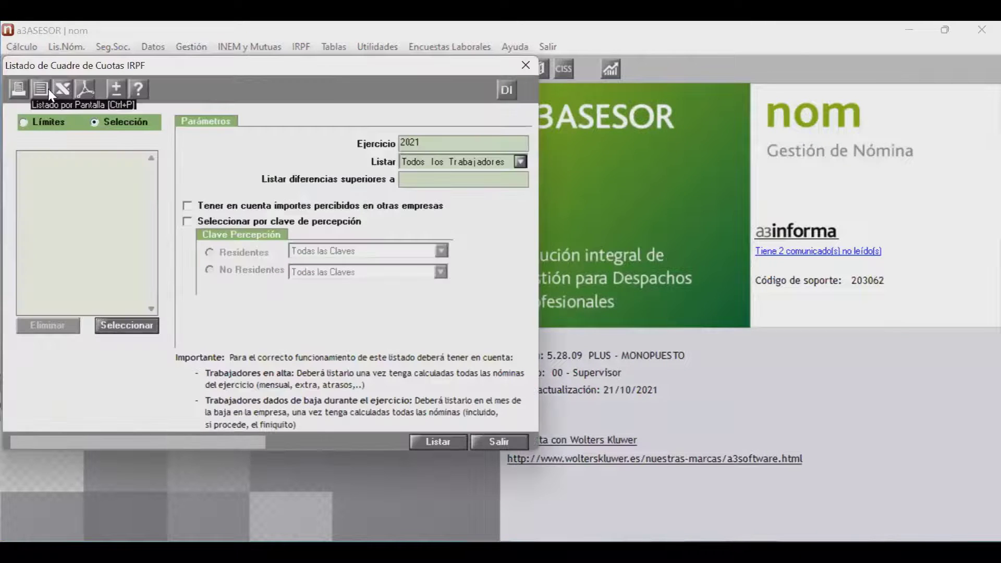
click(40, 88)
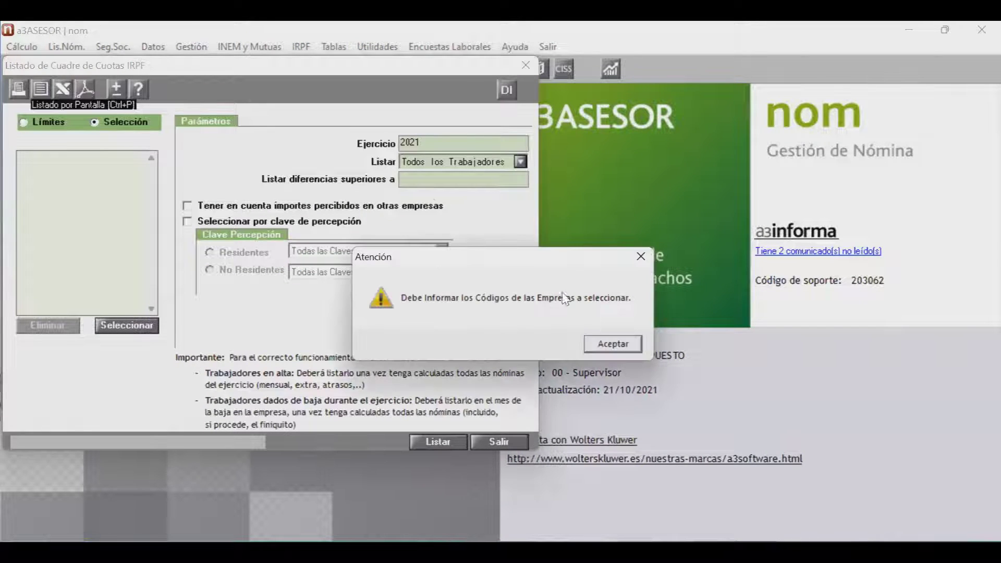
click(606, 345)
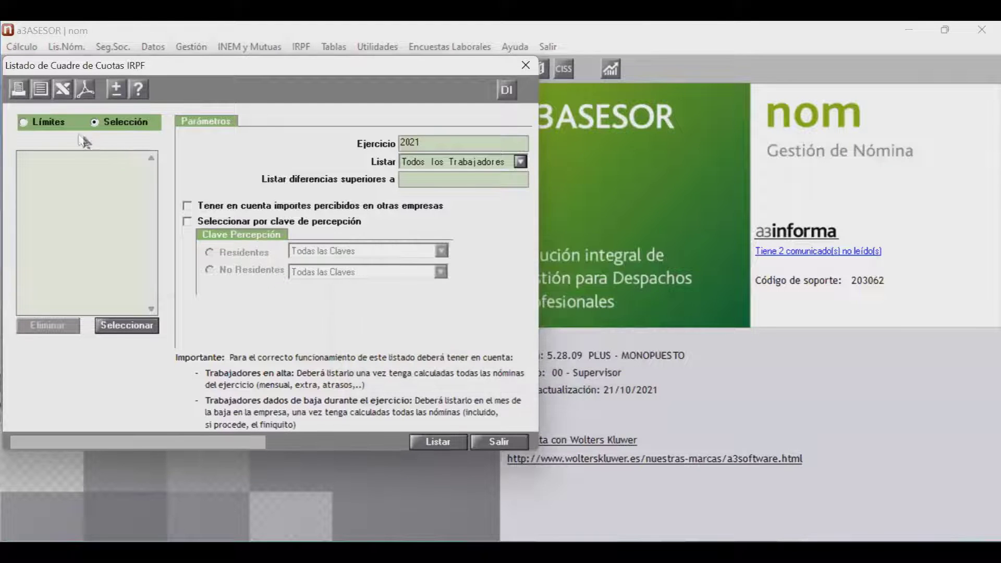
click(53, 118)
text(500)
key(Return)
text(500)
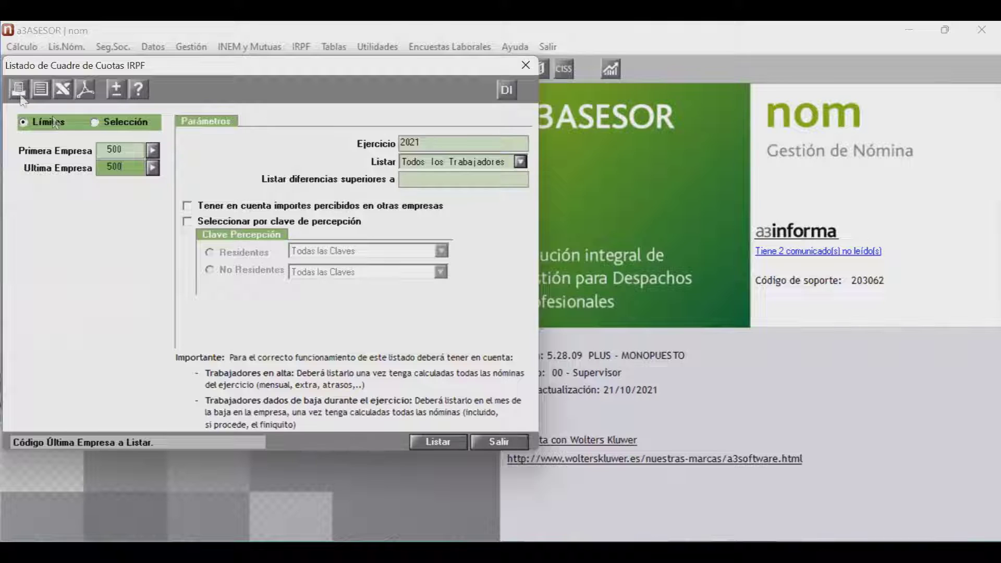
click(40, 91)
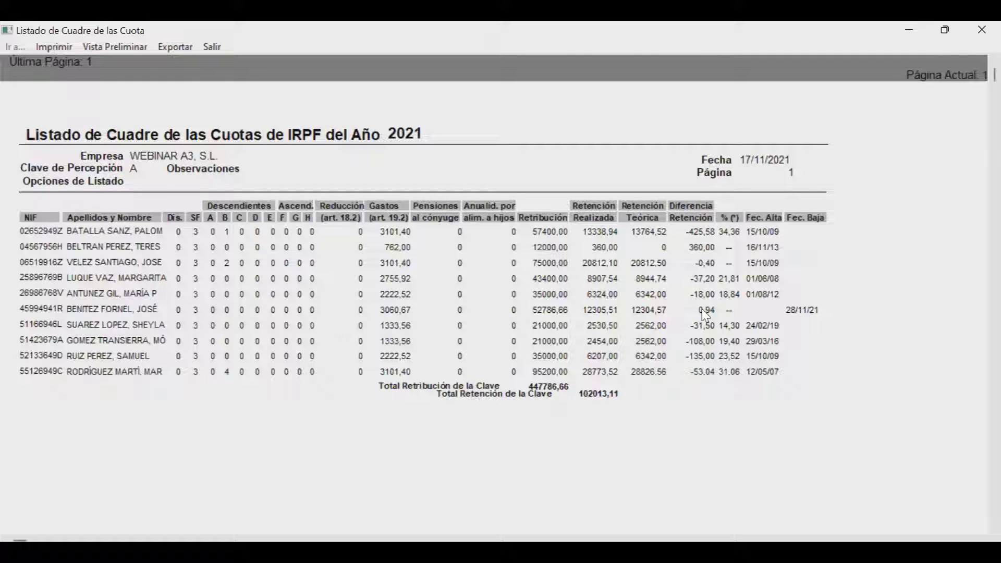
click(217, 47)
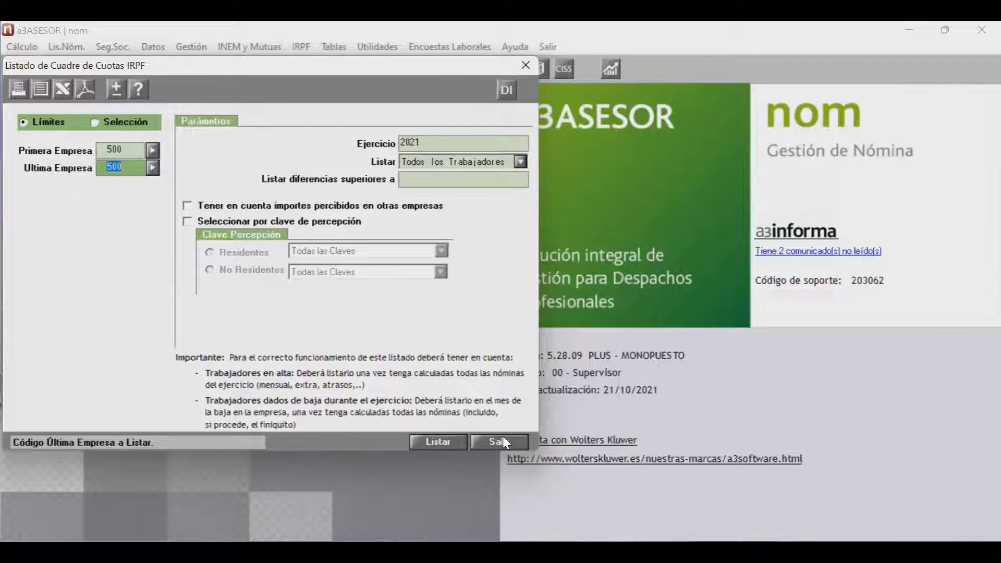
click(504, 441)
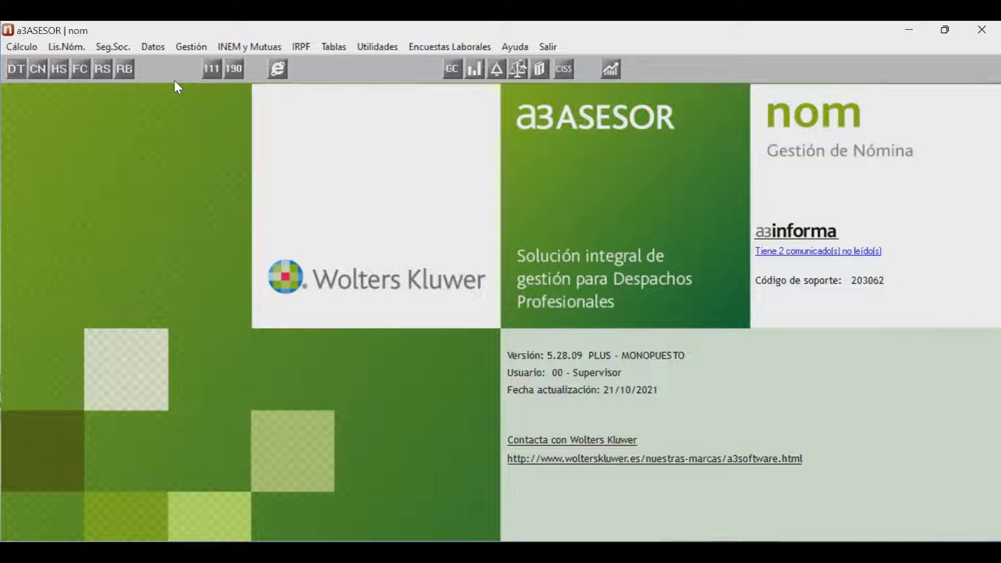
- Set up an Excel export of Conceptos de Cobro in Modificación Masiva Datos with company 500 as first and last company
click(154, 48)
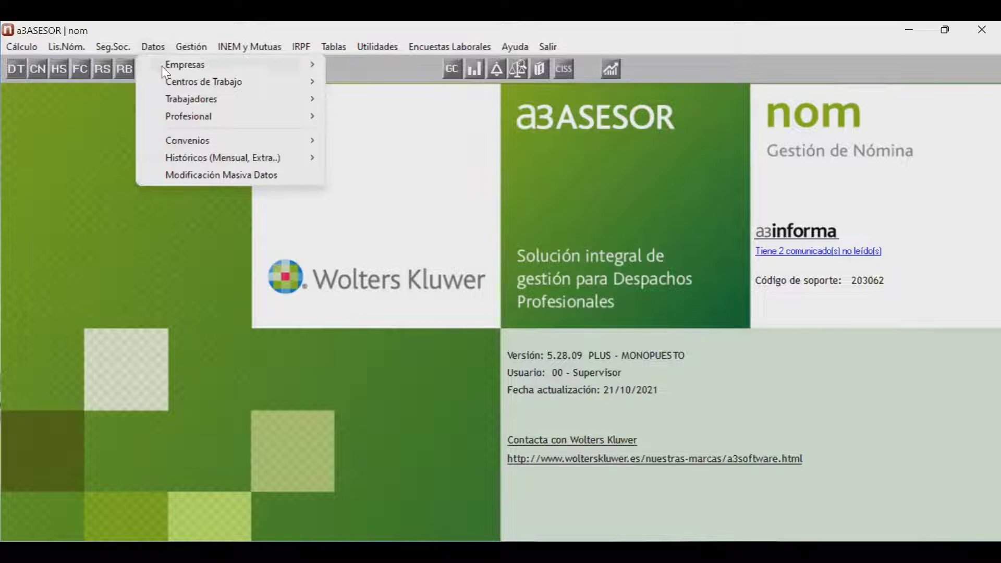
click(203, 175)
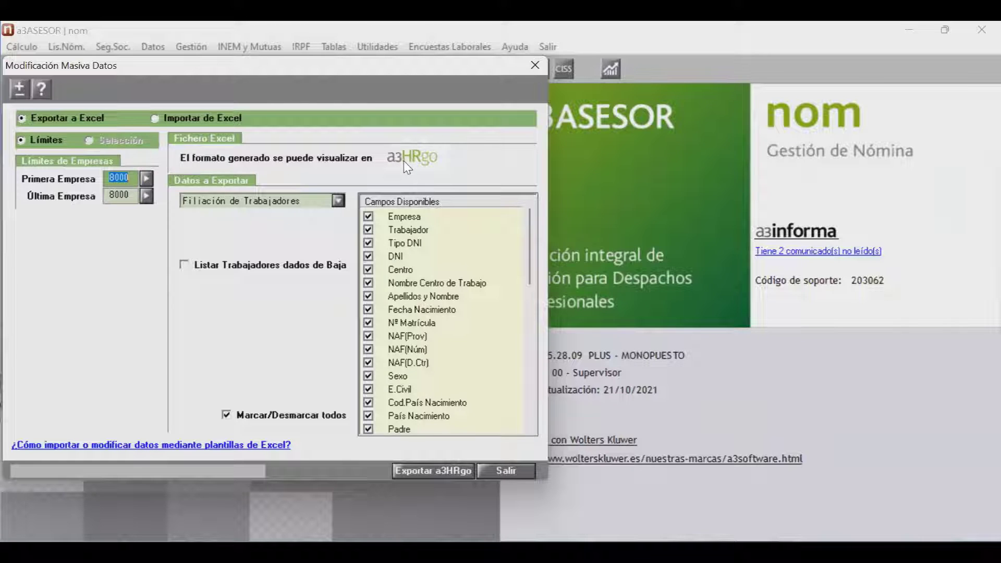
click(338, 202)
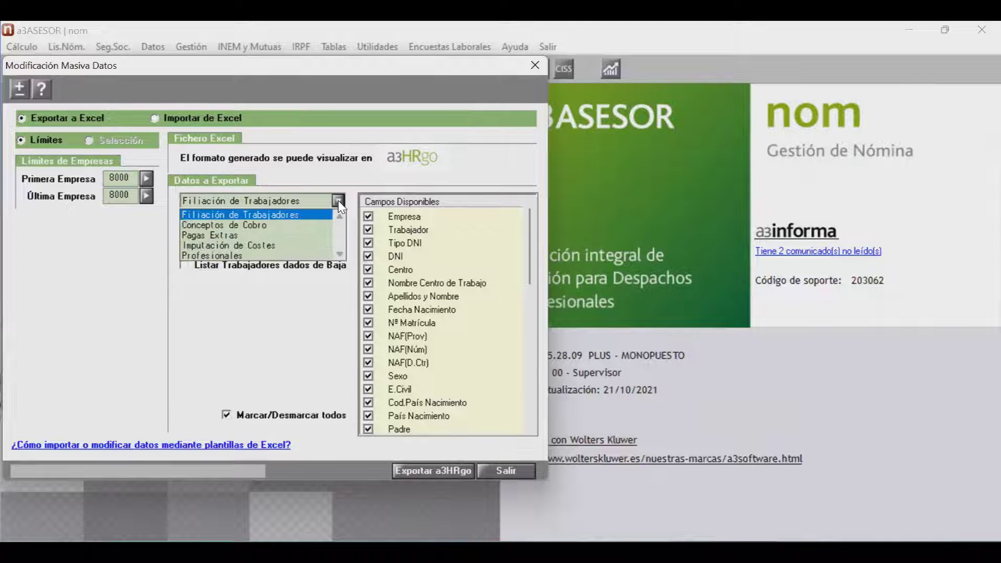
click(308, 225)
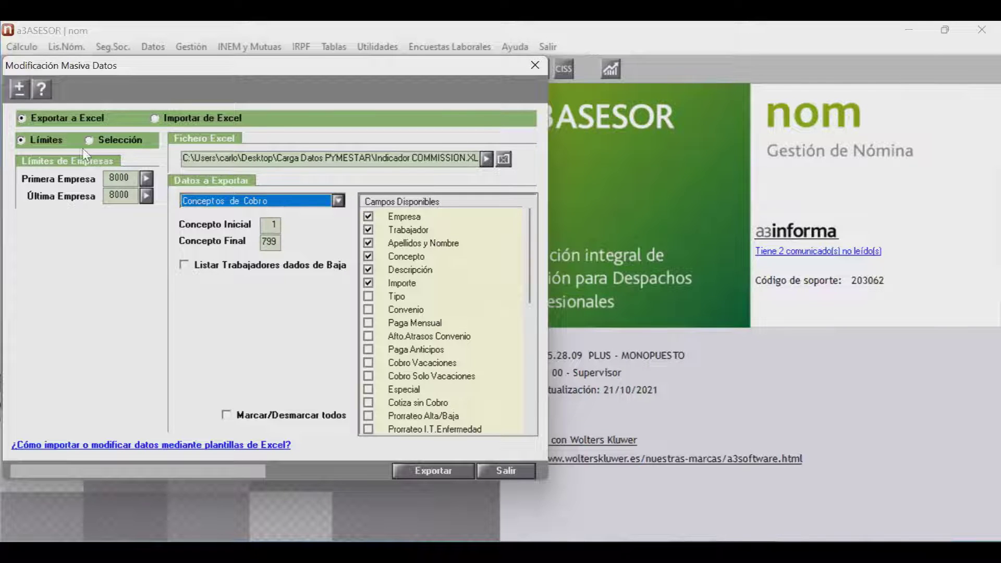
double_click(130, 178)
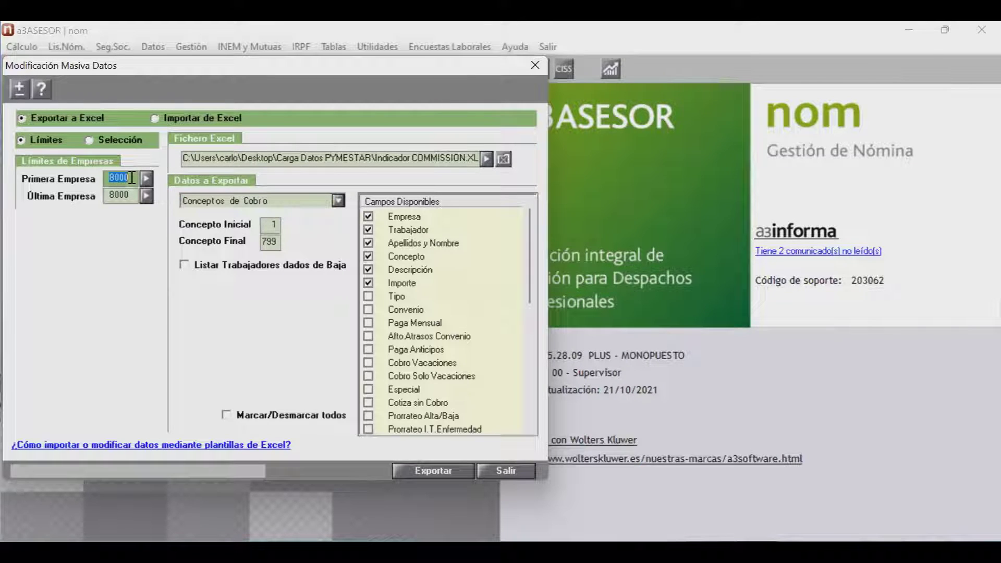
text(500)
key(Tab)
text(50)
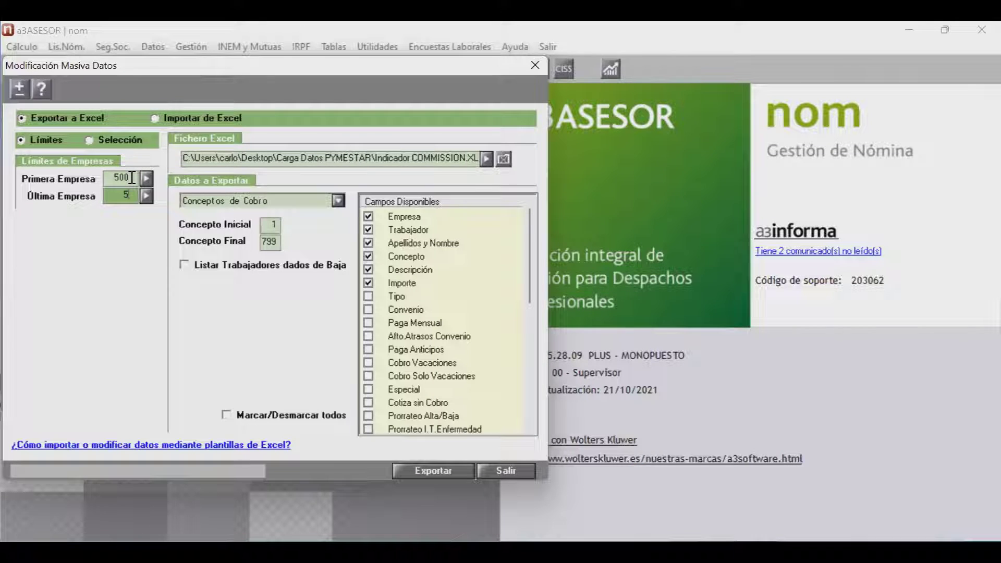
text(0)
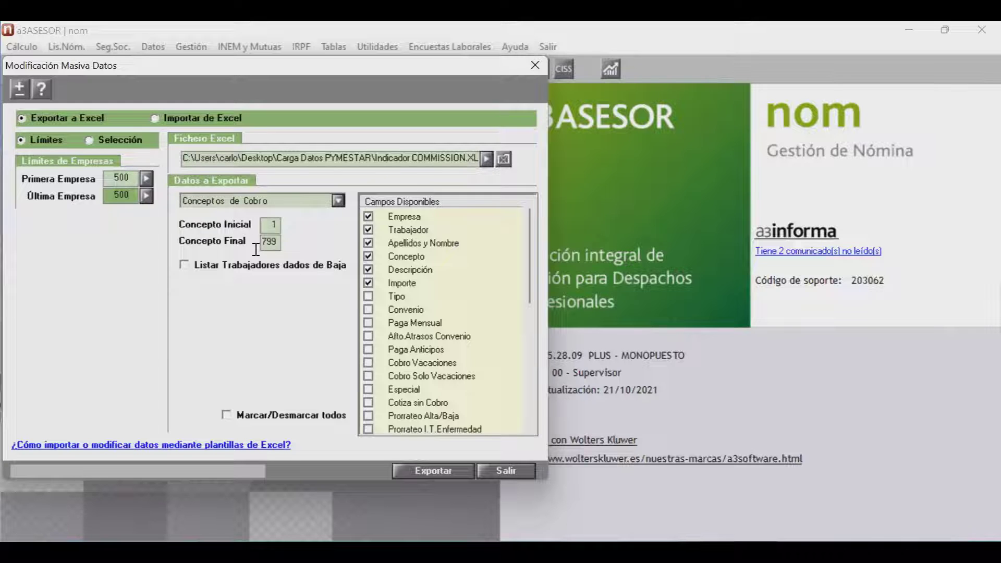
- Keep the export's concept range at 1 to 799 and mark all available fields
click(274, 225)
click(278, 242)
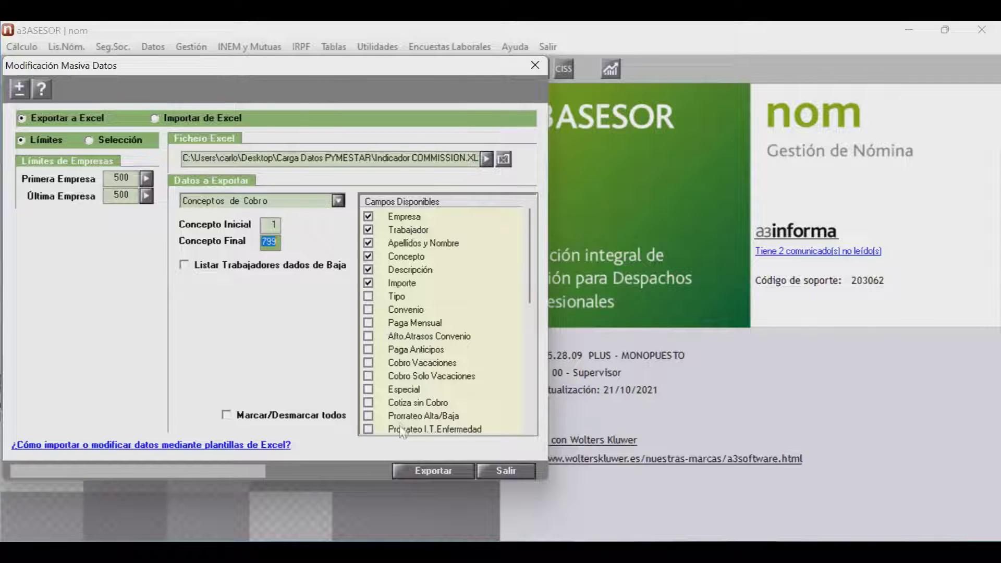
click(228, 416)
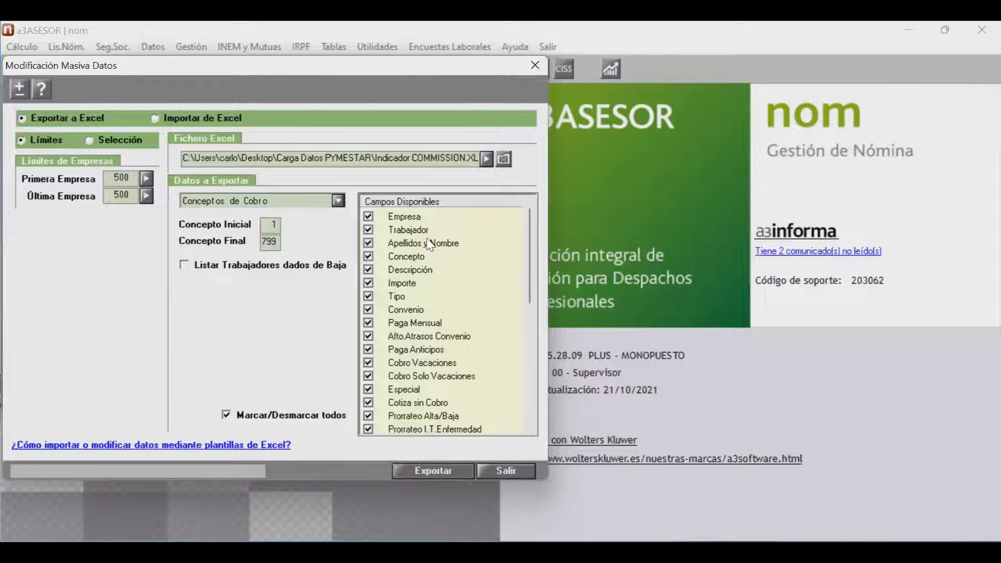
- Set the export file to conceptos salariales.XLS on the desktop (Escritorio) and export the data
click(485, 158)
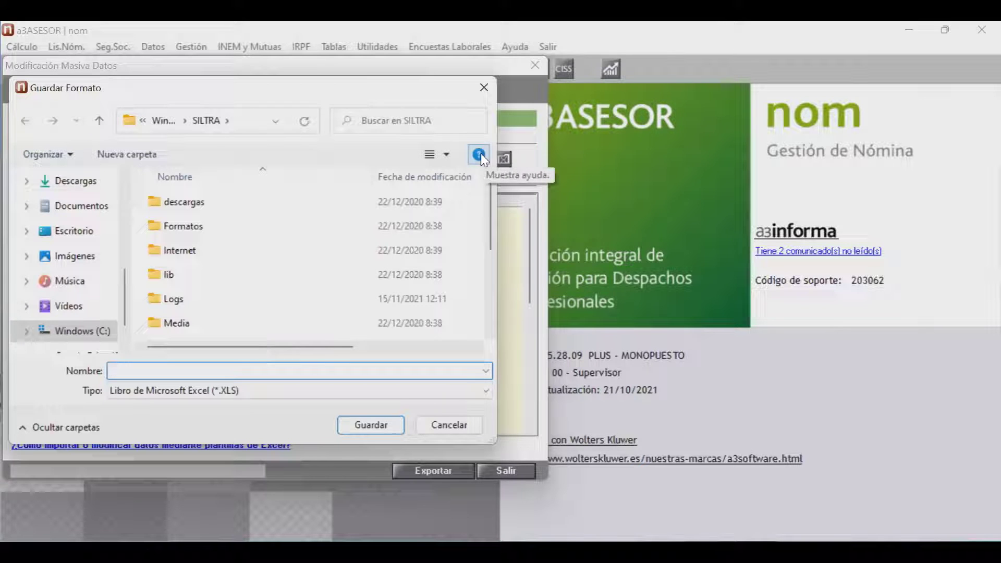
click(57, 231)
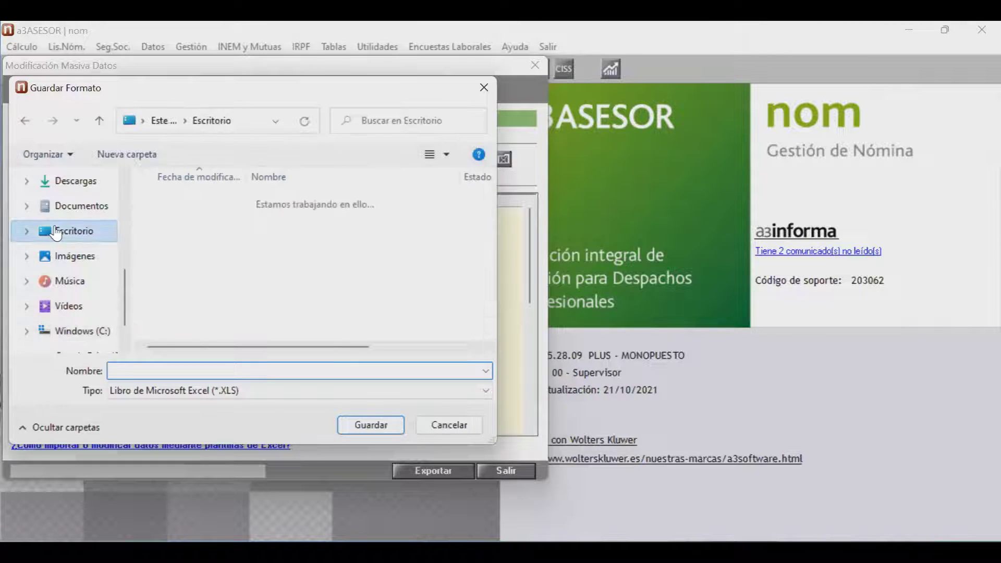
click(132, 373)
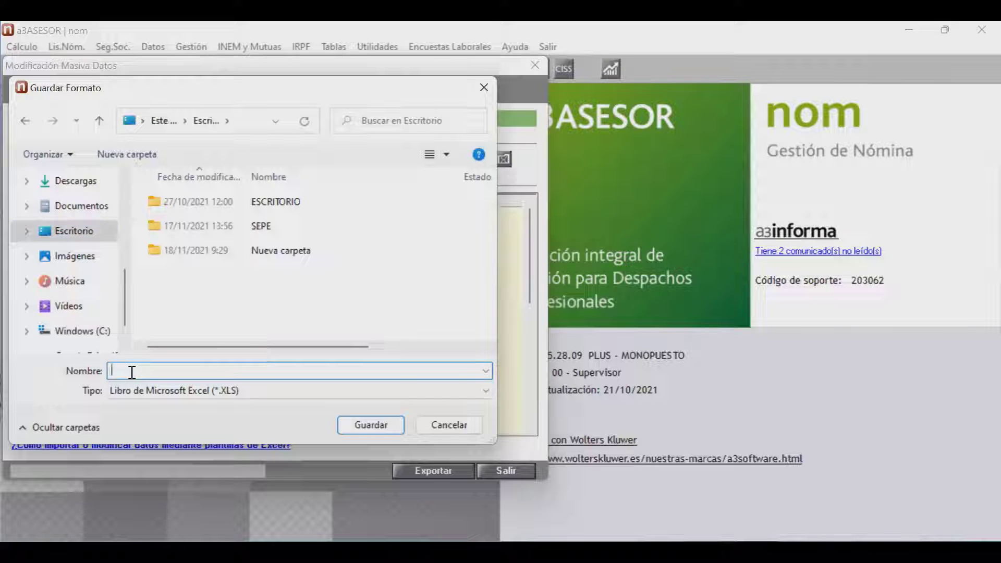
text(conceptos salariales)
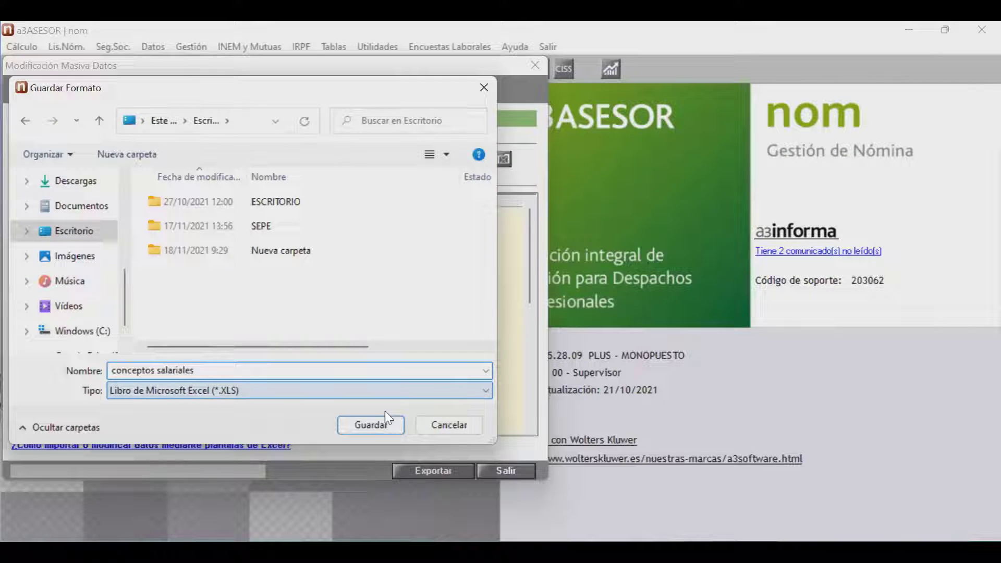
click(373, 427)
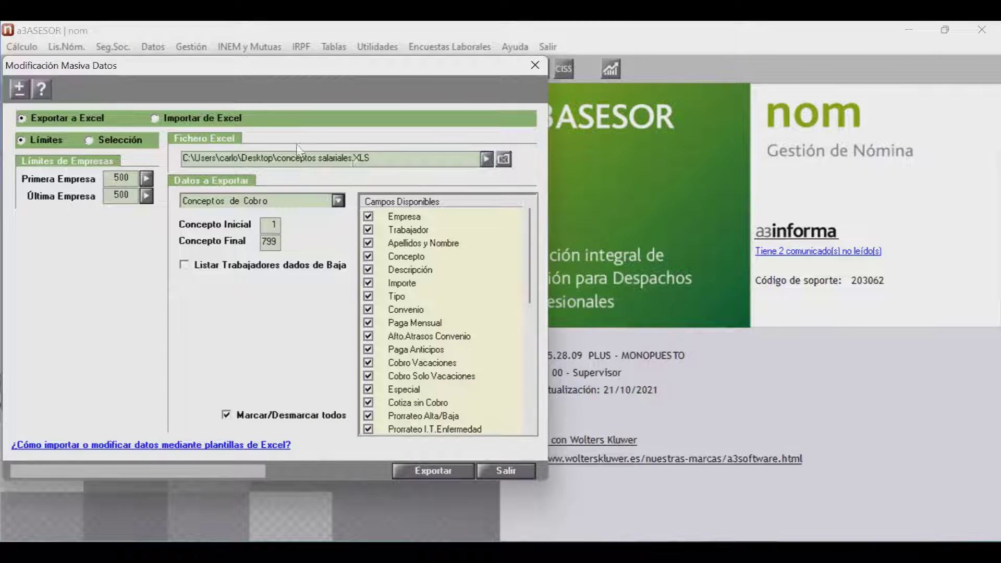
click(372, 158)
click(428, 468)
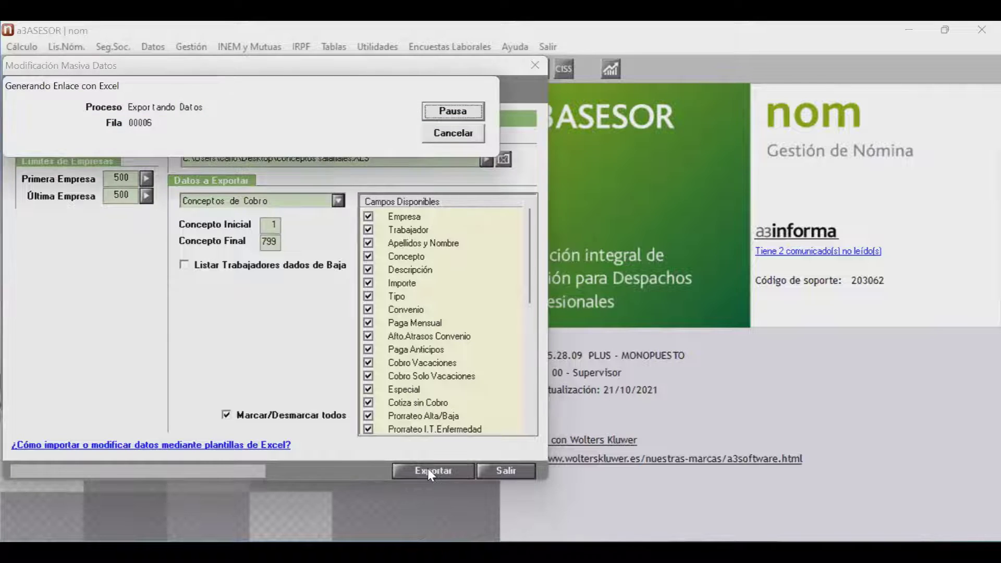
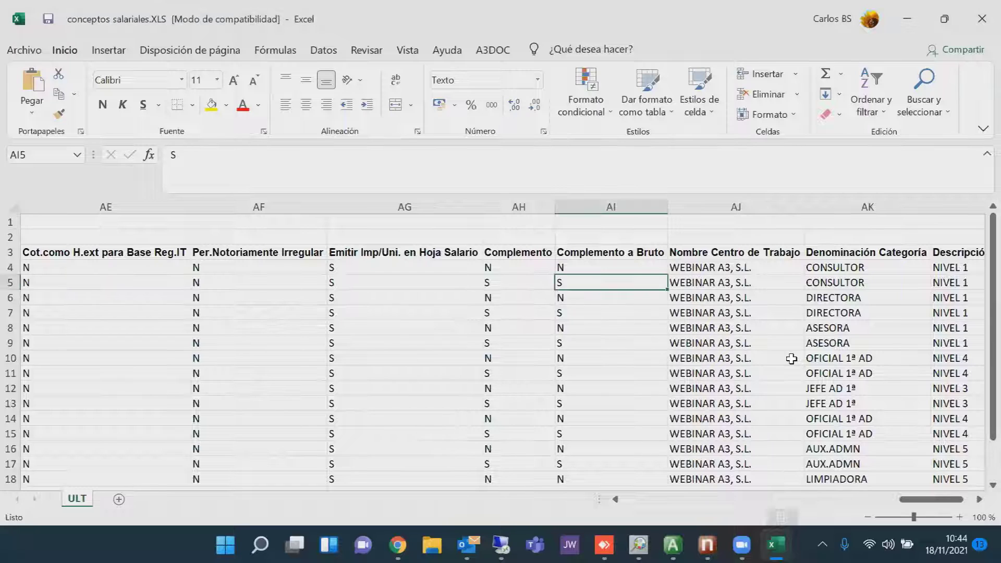
- Review the exported fields in row 5 of conceptos salariales.XLS from Complemento a Bruto back to Importe, and close the workbook
key(Left)
key(Left)
key(Left)
key(Left)
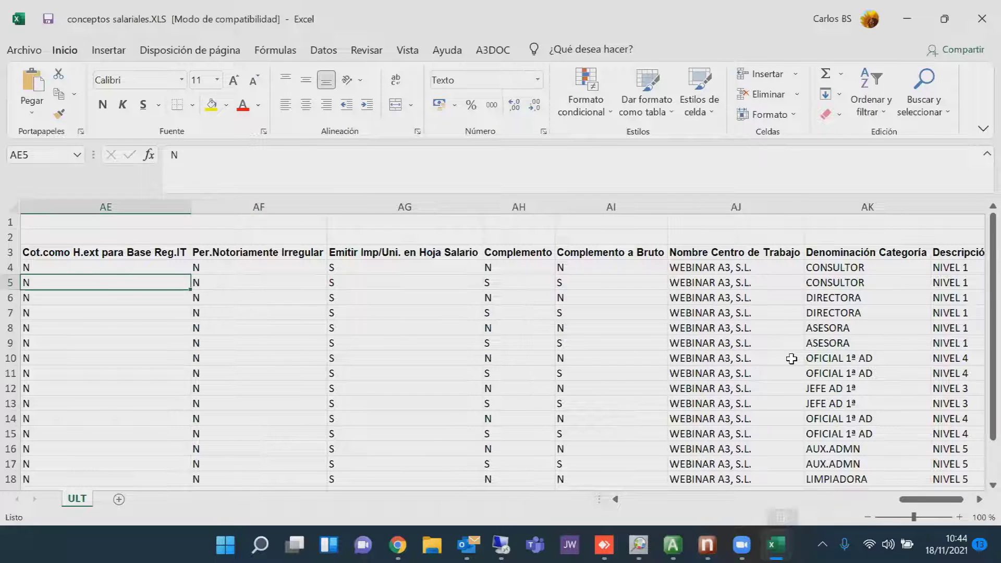
key(Left)
key(Left)
key(Left)
key(Left)
key(Left)
key(Left)
key(Left)
key(Left)
key(Left)
key(Left)
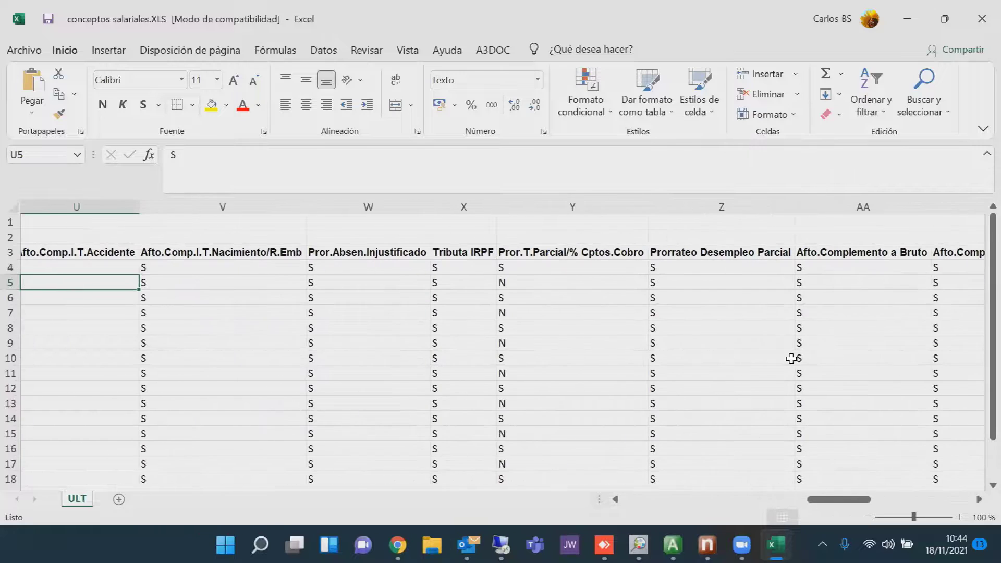
key(Left)
key(Left)
key(Left)
key(Left)
key(Left)
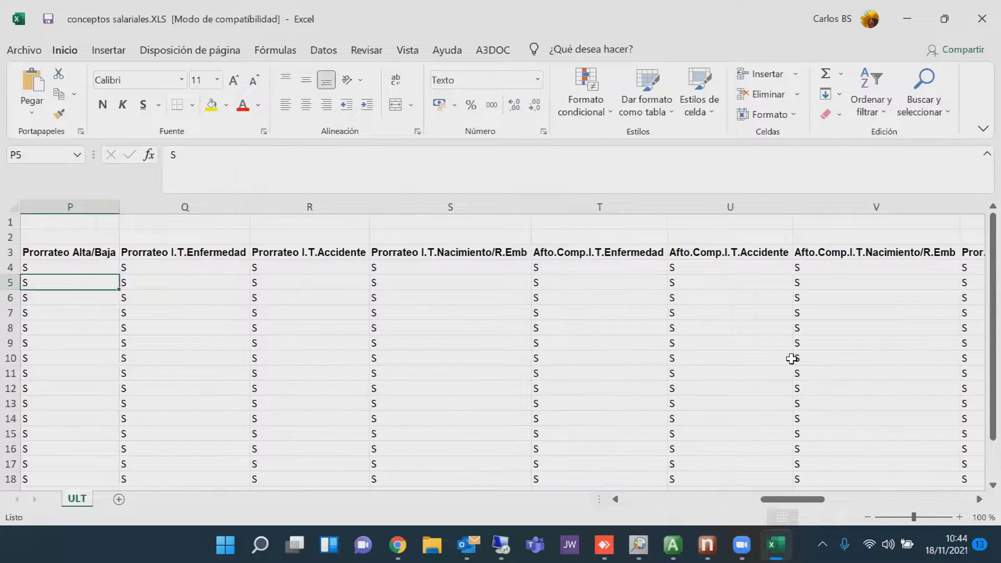
key(Left)
key(Left)
key(Left)
key(Left)
key(Left)
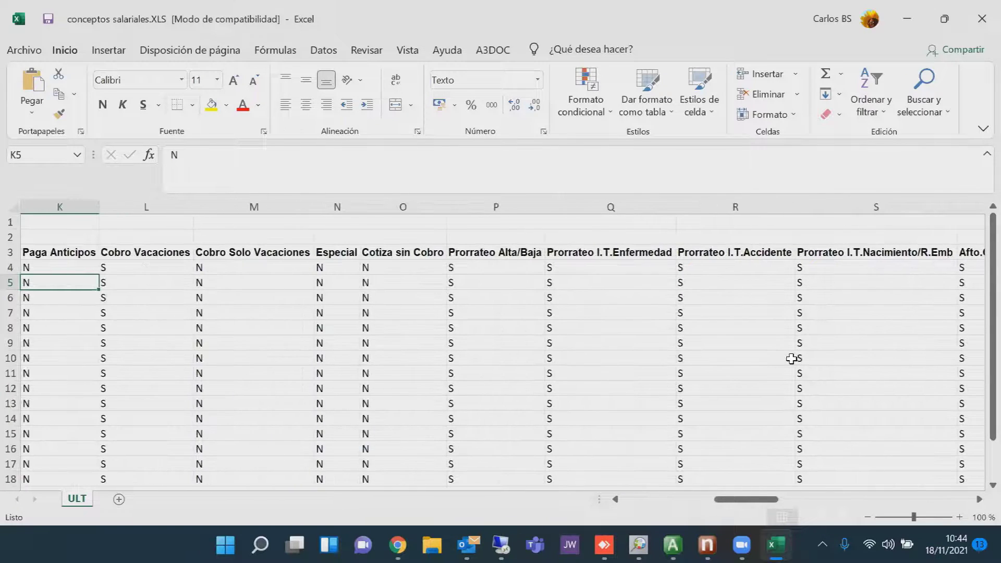
key(Left)
key(Left)
key(Left)
key(Left)
key(Left)
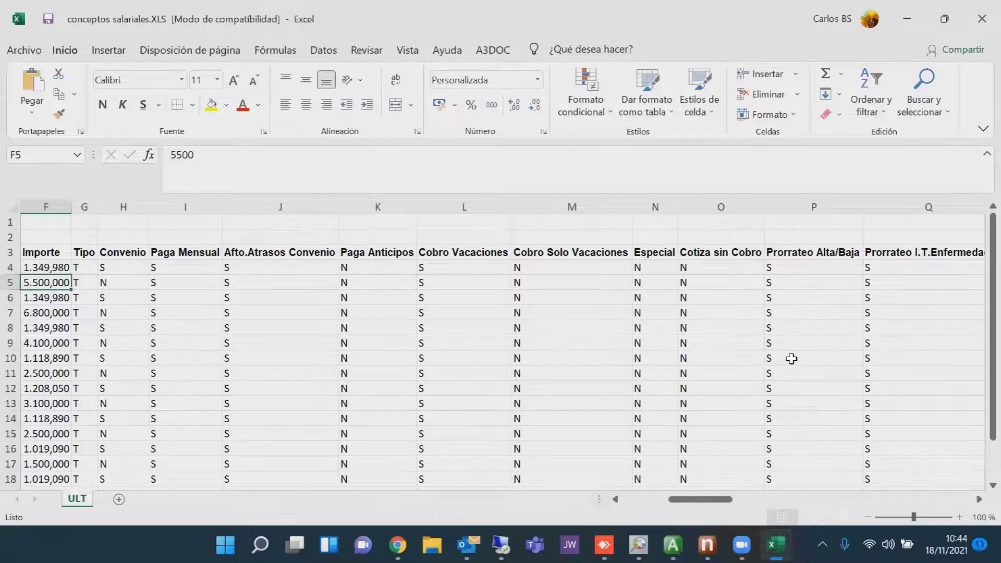
click(979, 15)
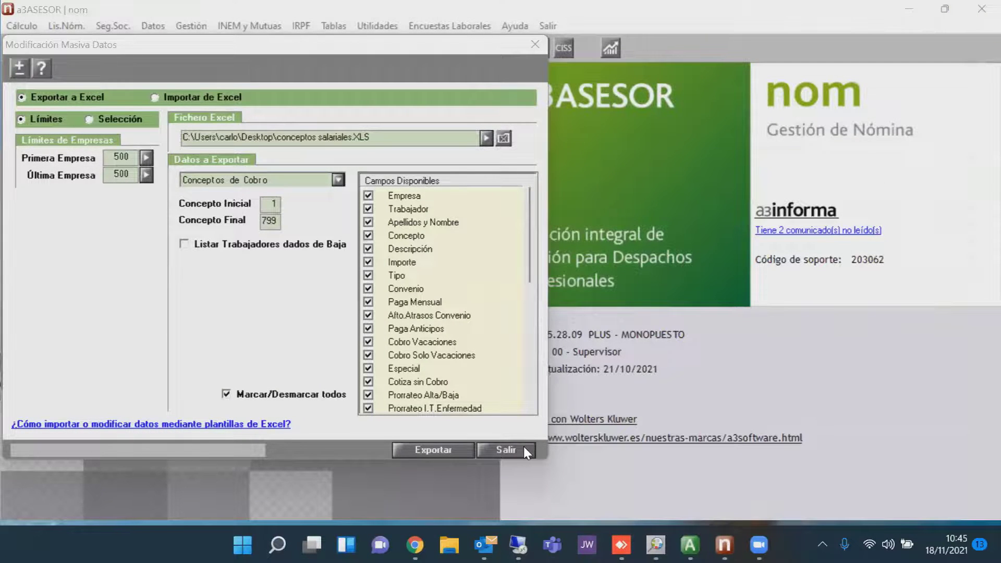
- Exit and reopen Modificación Masiva Datos, and set the export file to concep sal.XLS on the desktop (Escritorio)
click(505, 450)
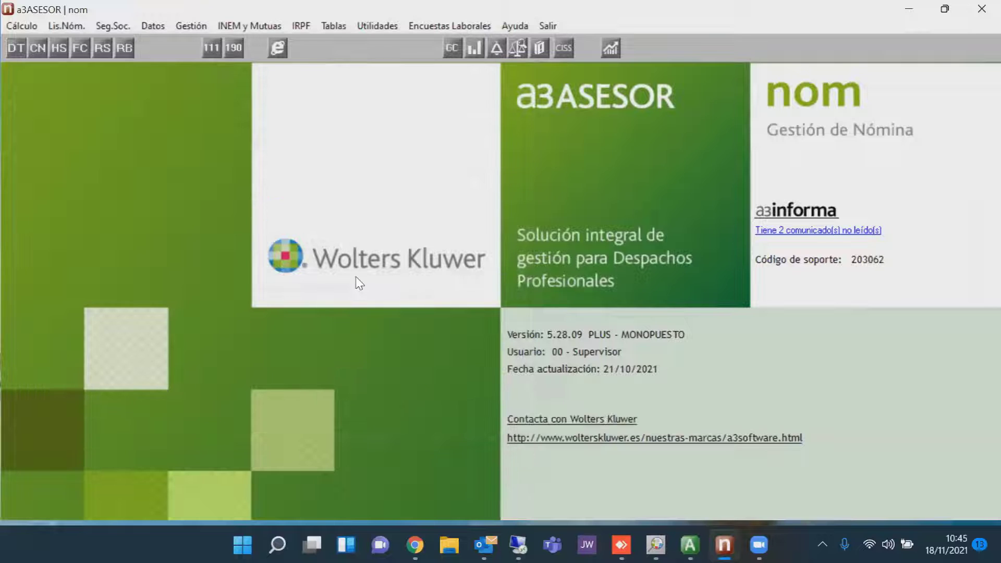
click(161, 29)
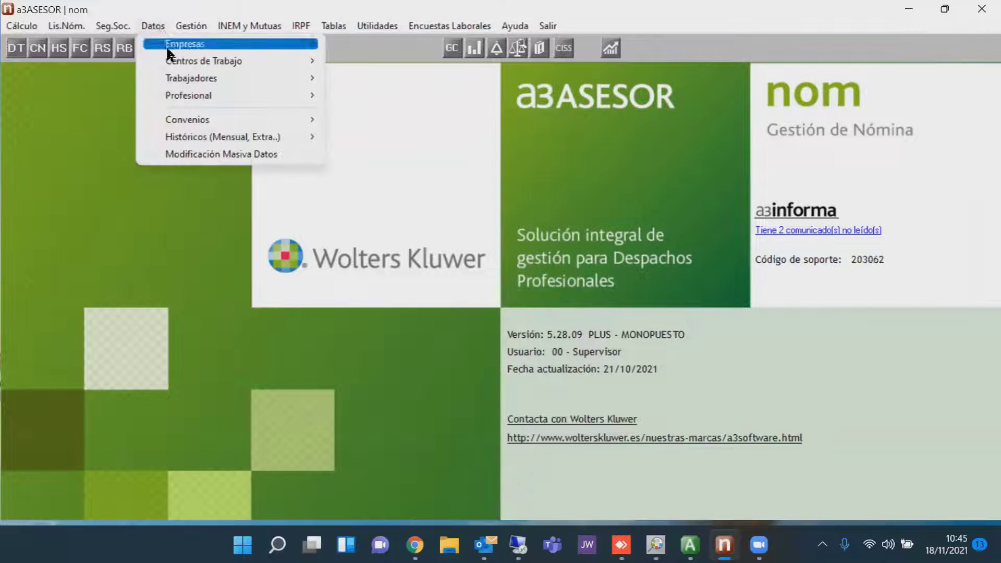
click(193, 154)
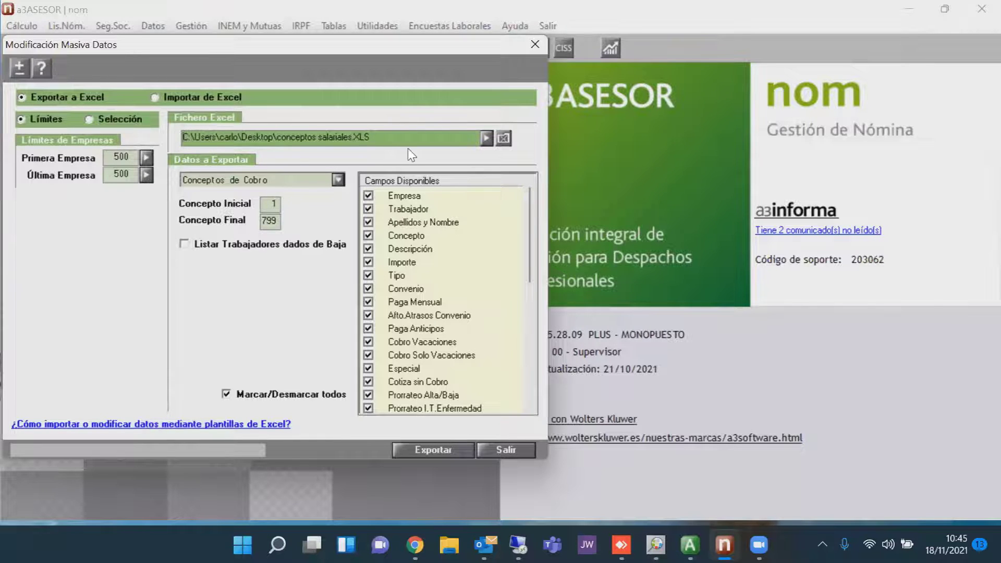
click(486, 138)
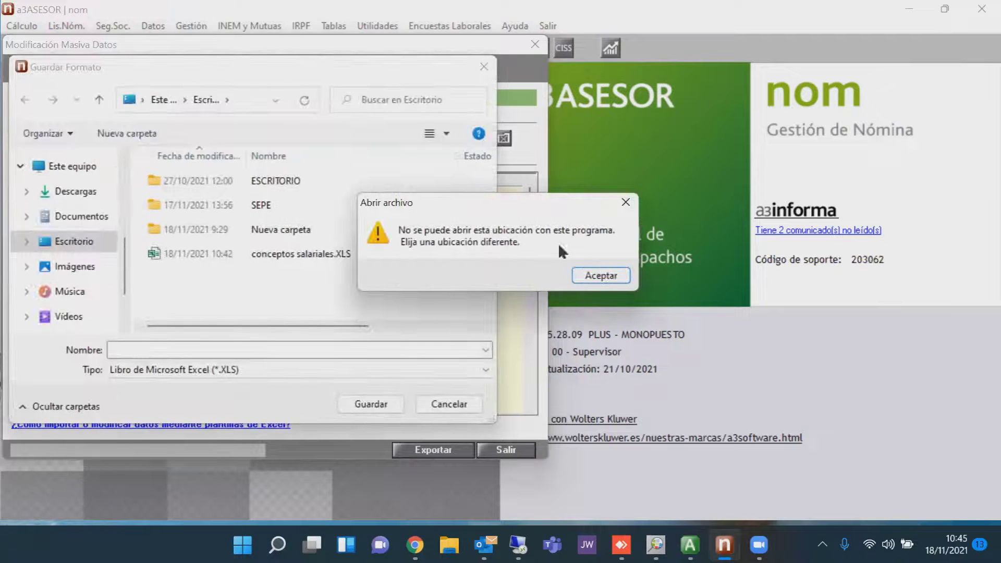
click(594, 275)
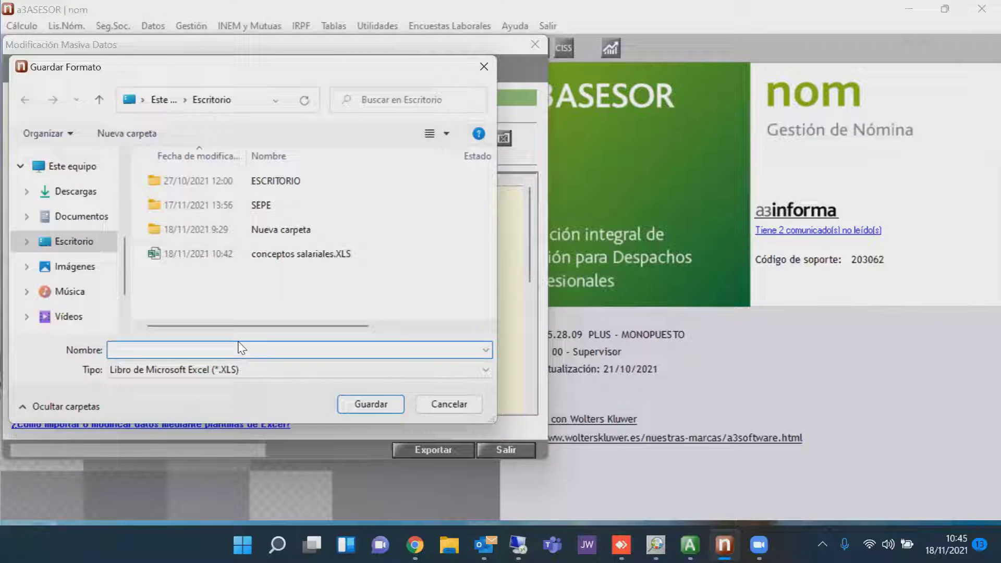
text(co)
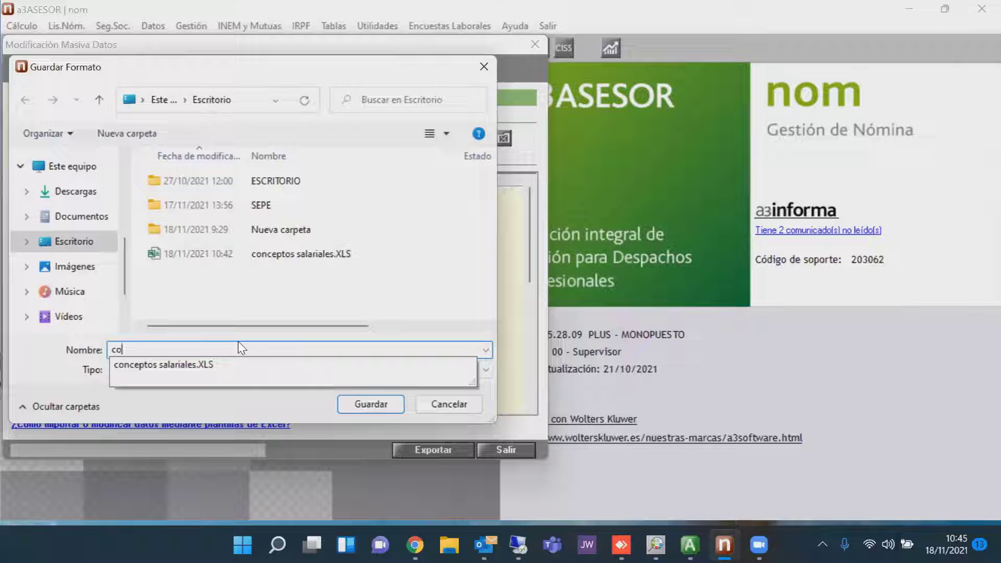
text(ncep)
click(239, 348)
text(sal)
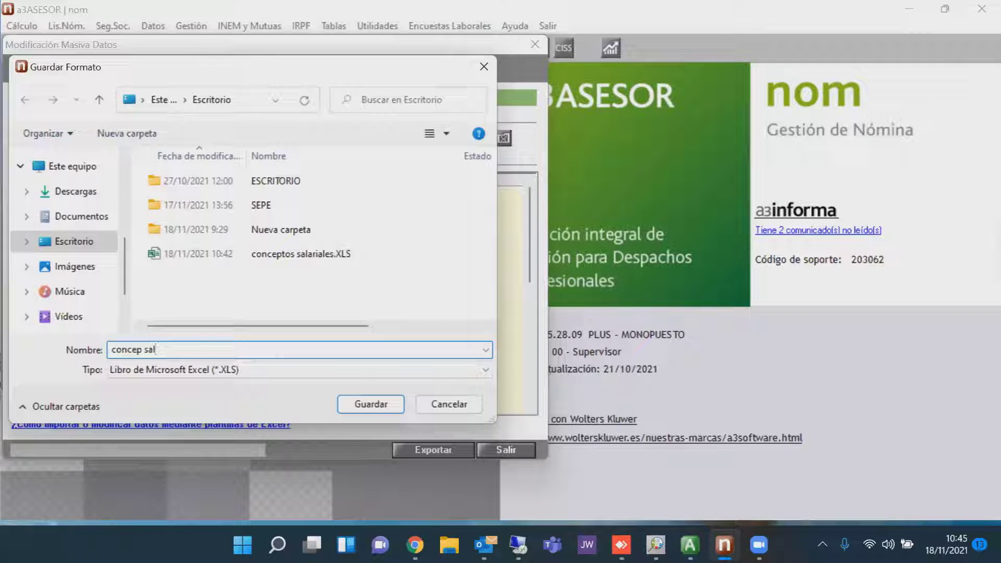
click(354, 408)
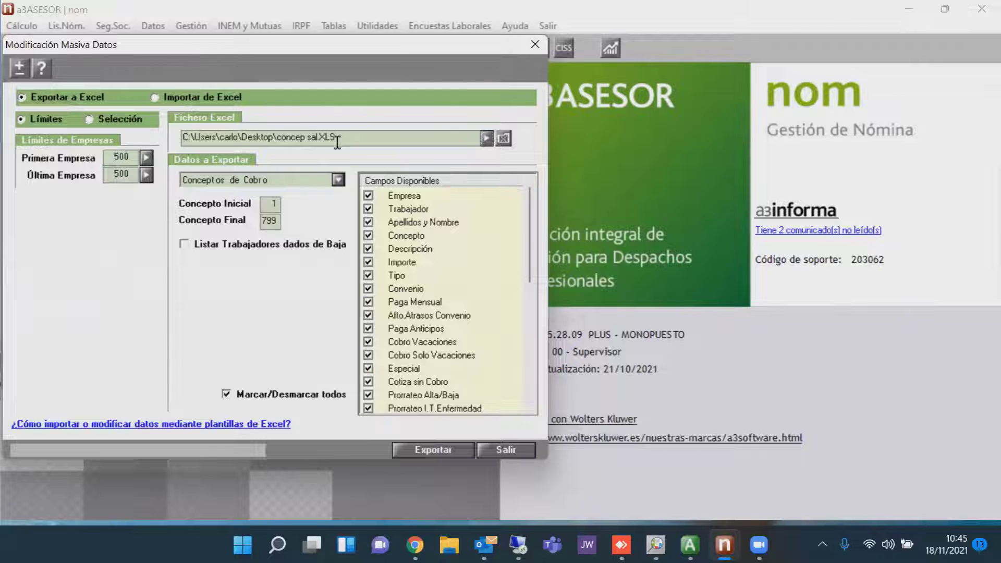
- Export Conceptos de Cobro to Excel with all available fields marked and the listing of terminated workers (dados de Baja) left off
click(230, 182)
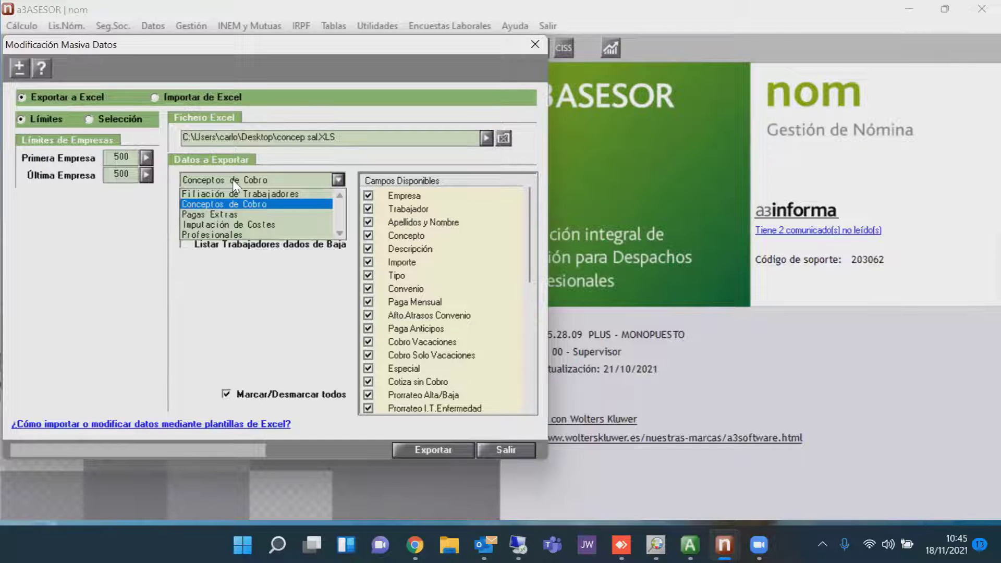
click(252, 205)
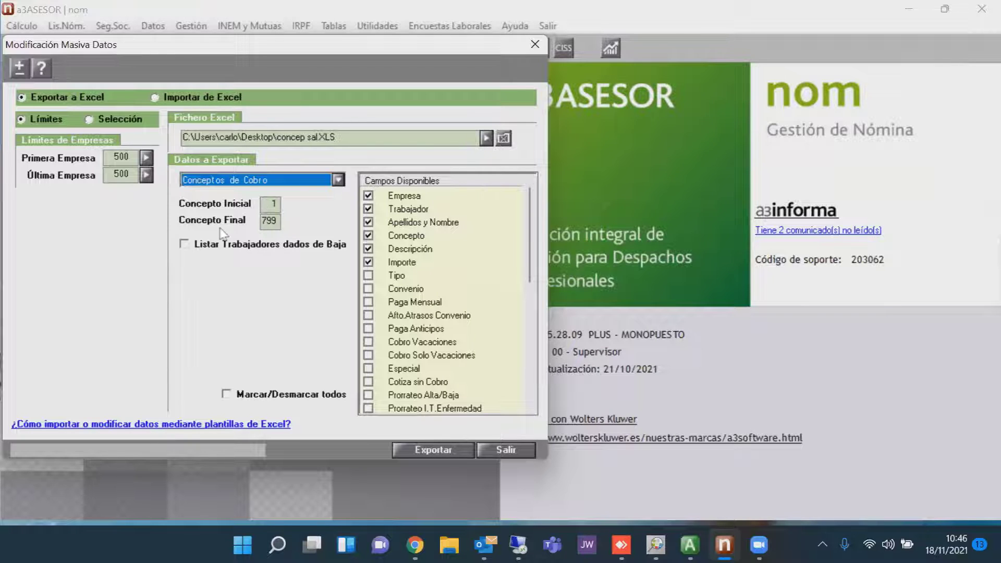
click(189, 247)
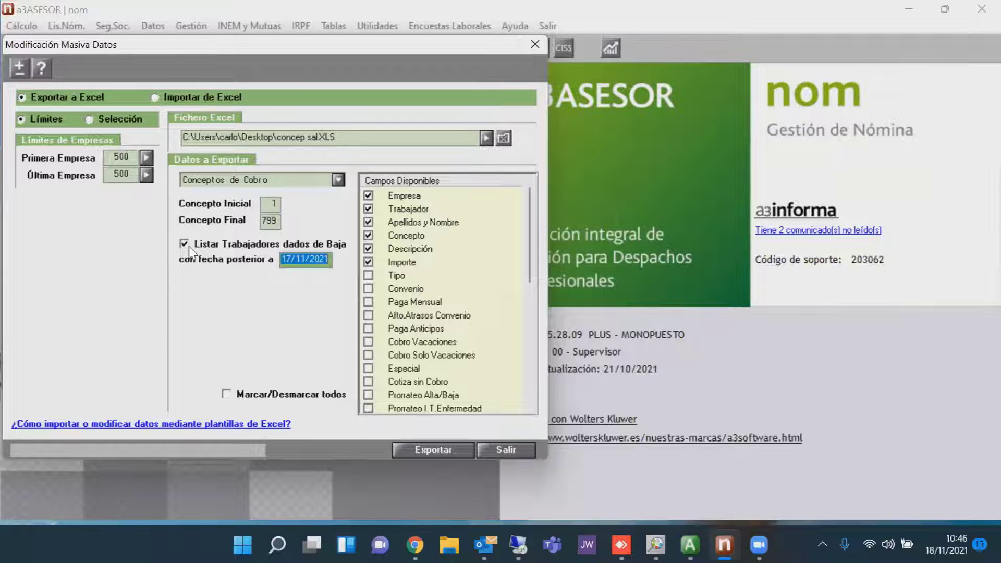
click(190, 247)
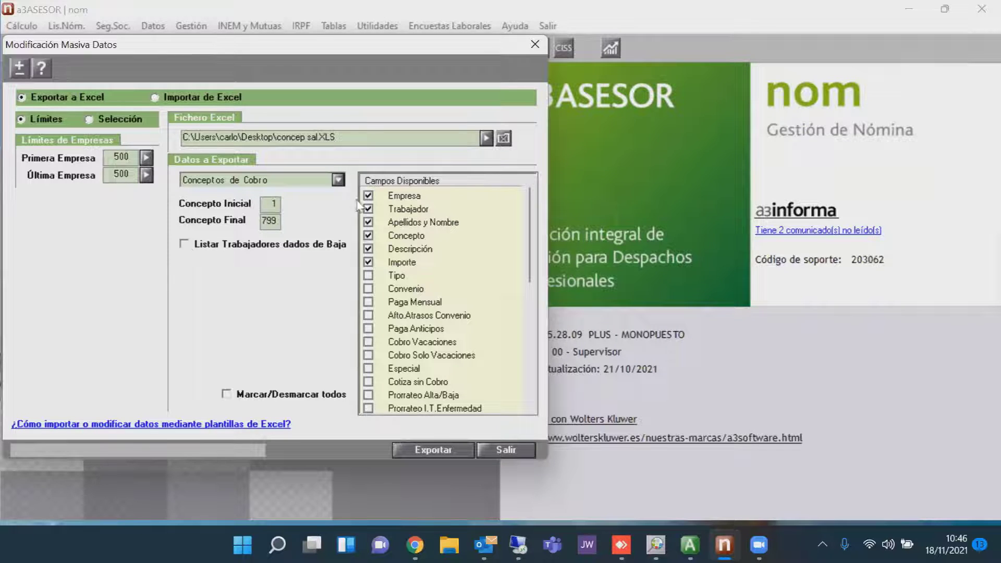
click(227, 394)
click(433, 449)
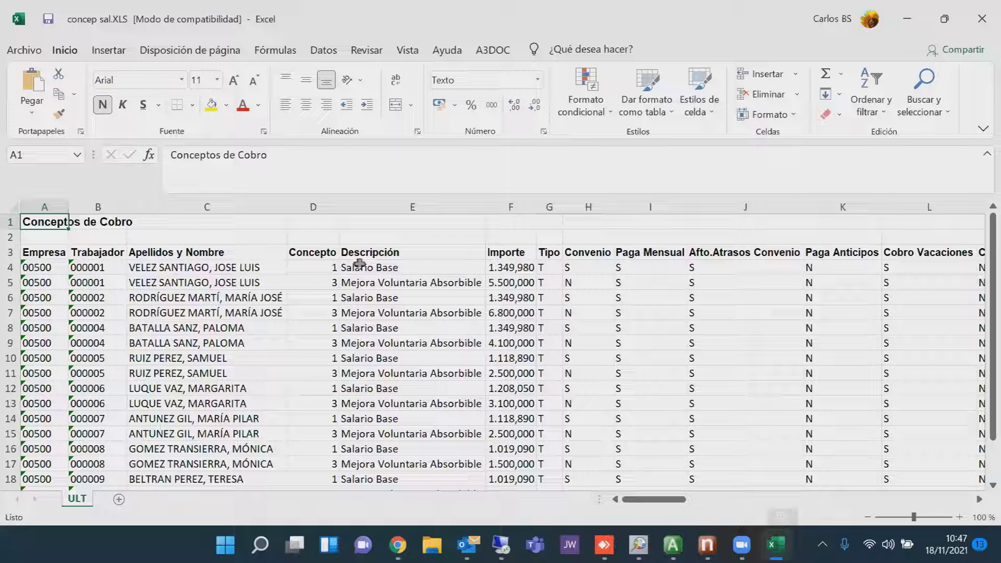
- Examine the exported fields in row 4 from Tipo through Pror.T.Parcial/% Cptos.Cobro, comparing the last one with row 5
click(548, 270)
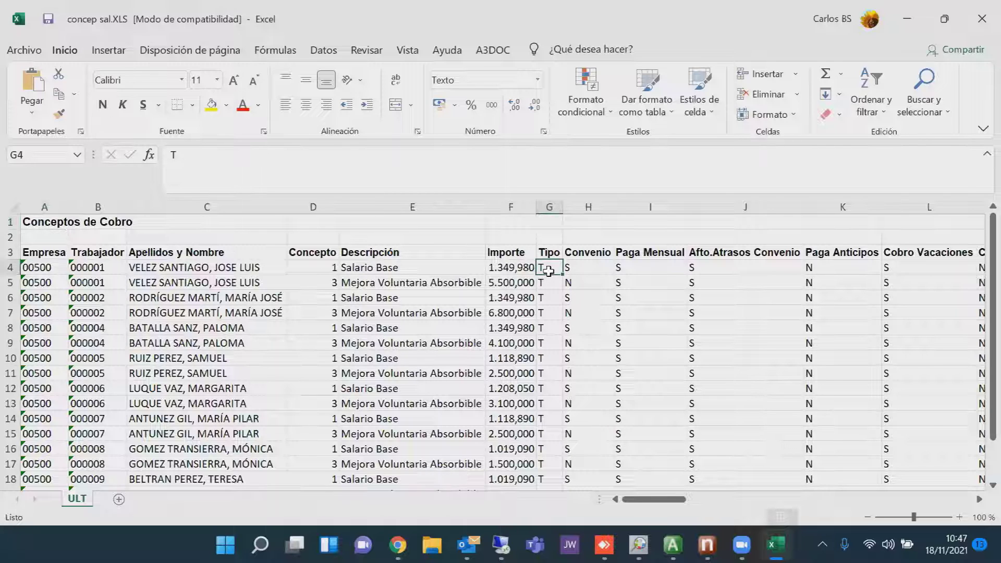
key(Right)
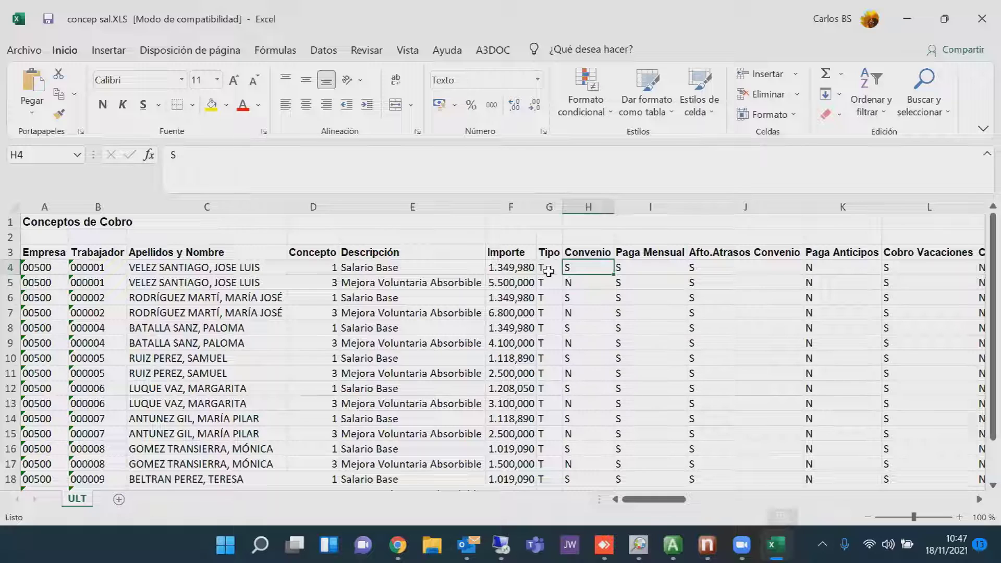
key(Right)
key(Right)
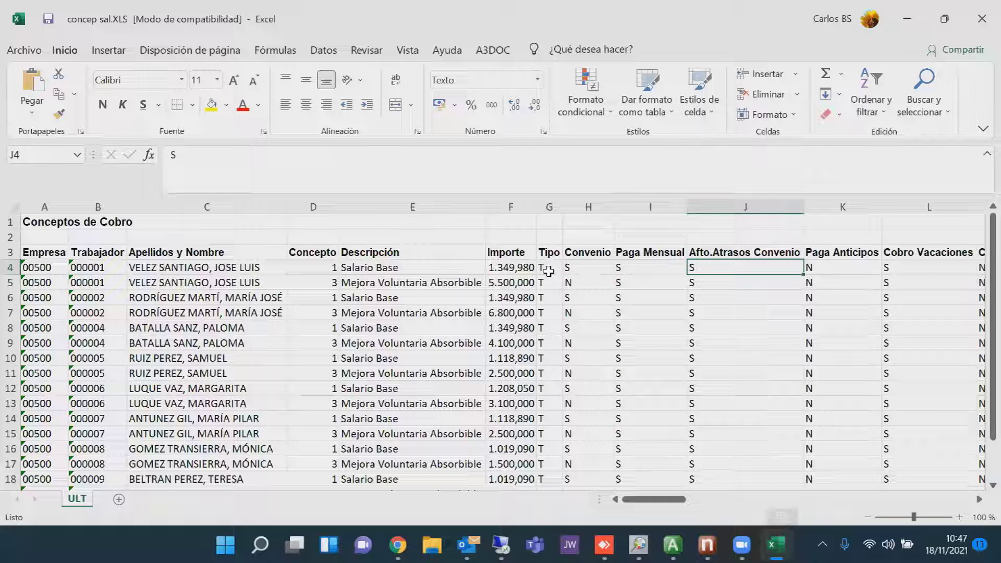
key(Right)
key(Right)
key(Right)
key(Right)
key(Right)
key(Right)
key(Right)
key(Right)
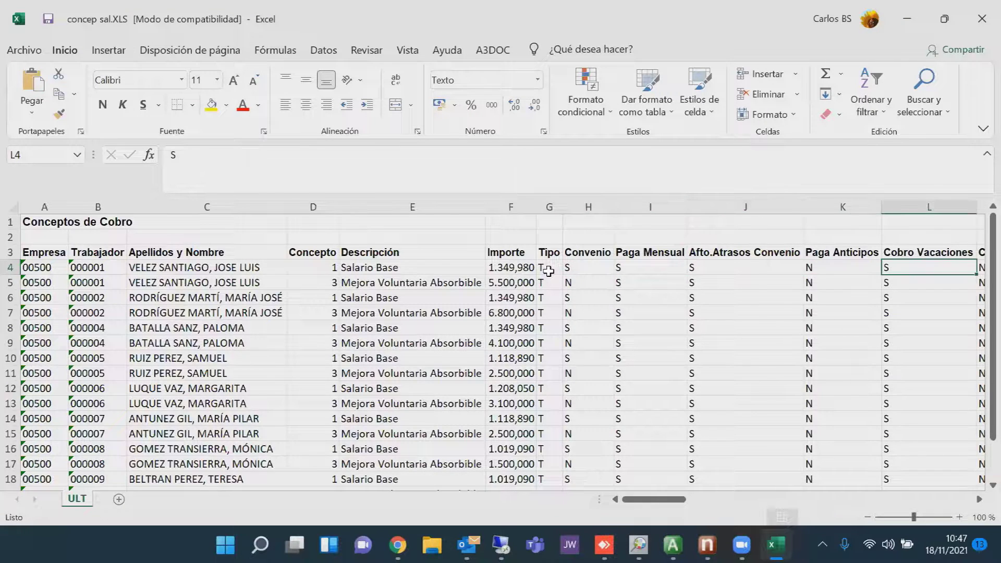
key(Right)
key(Right)
key(Right)
key(Right)
key(Right)
key(Right)
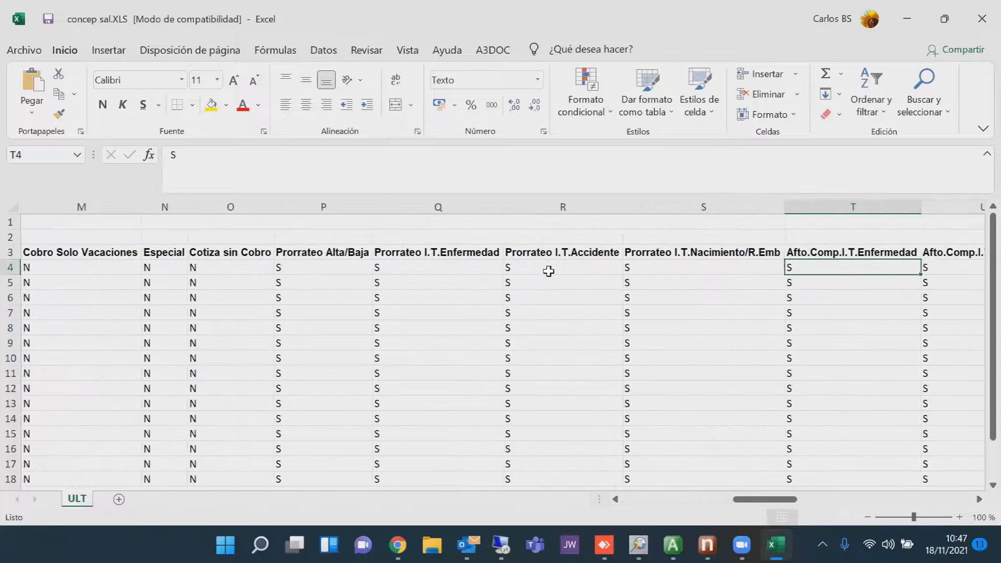
key(Right)
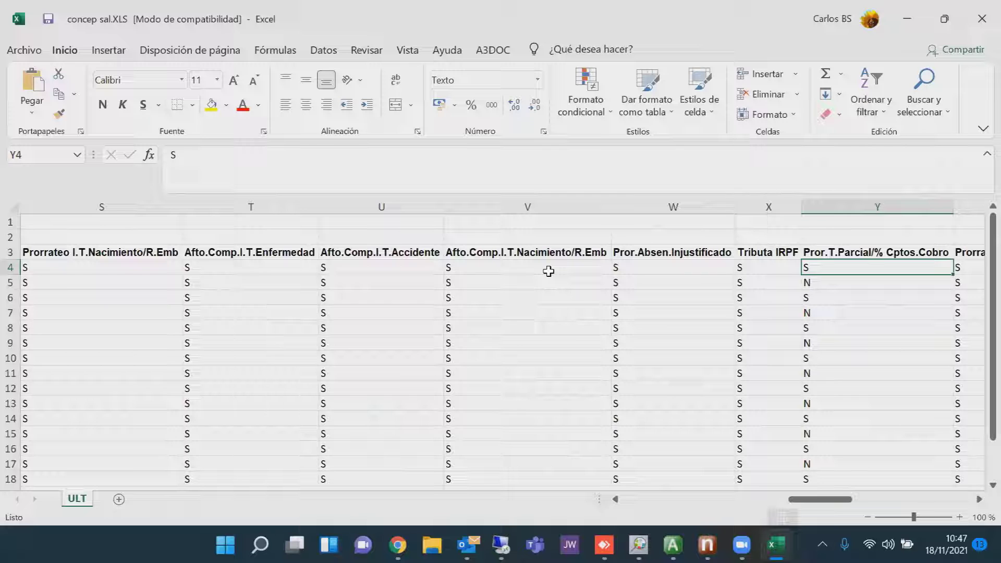
key(Down)
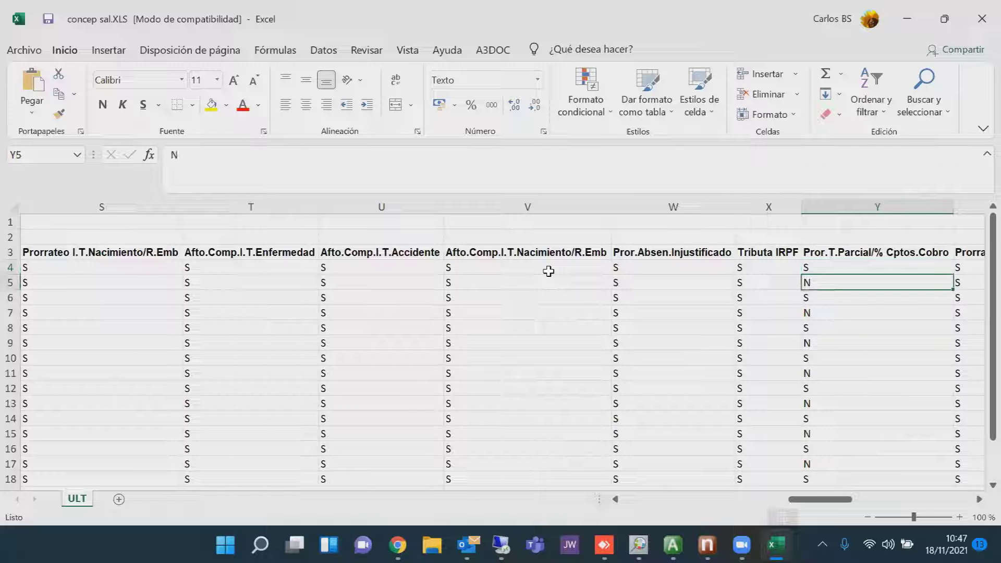
key(Up)
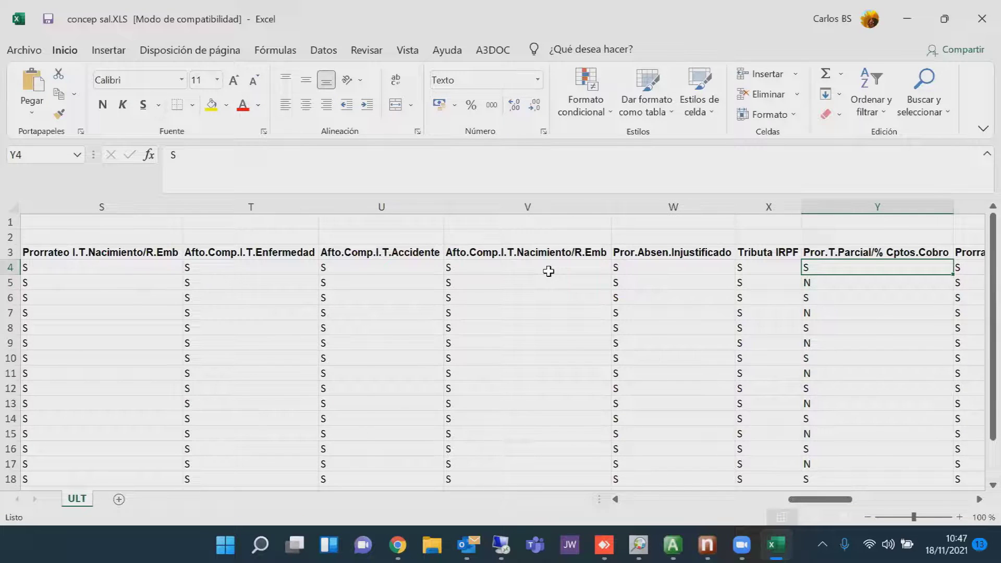
- Examine the remaining row 4 fields from Prorrateo Desempleo Parcial through Complemento and Complemento a Bruto
key(Right)
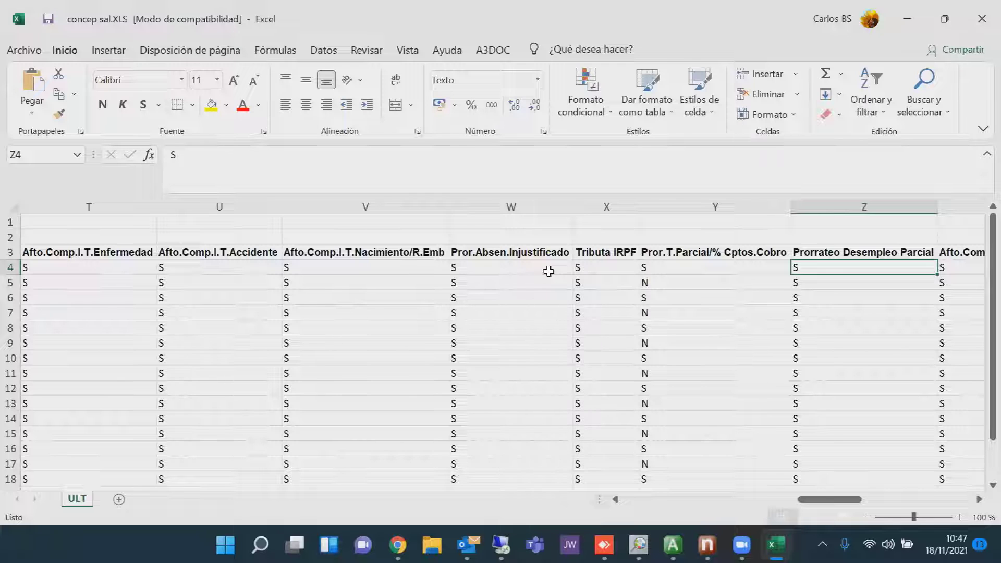
key(Right)
key(Right)
key(Right)
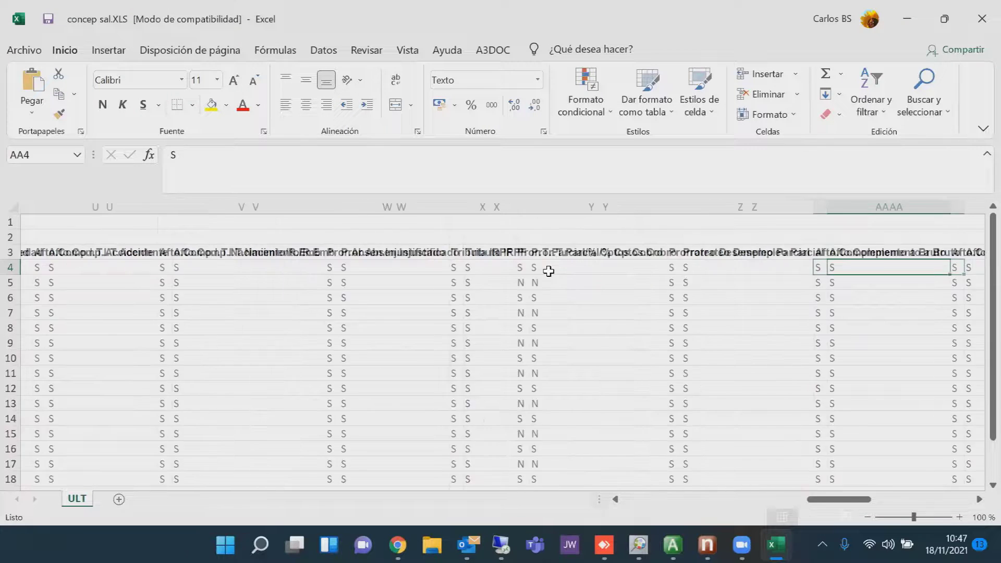
key(Right)
key(Right)
key(Right)
key(Right)
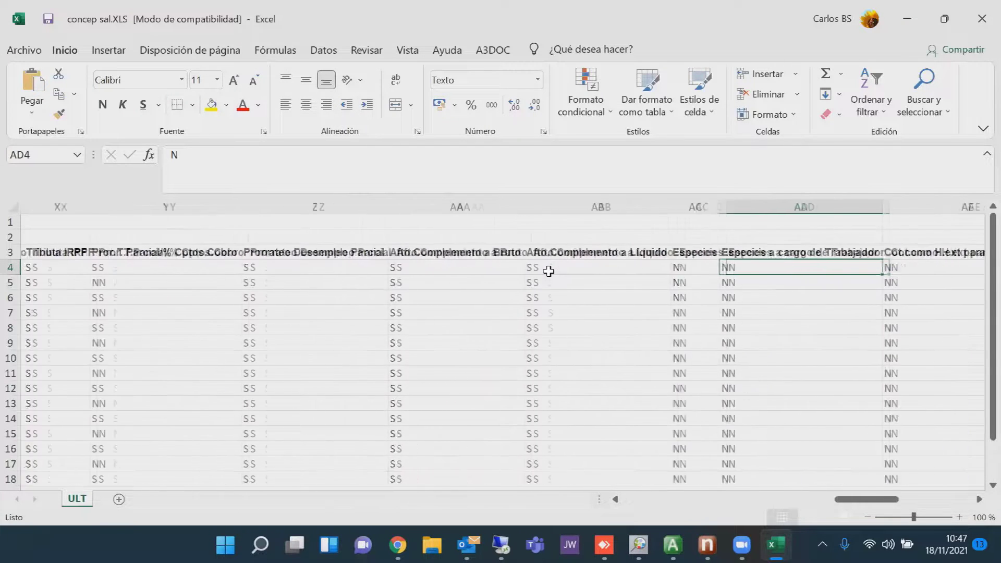
key(Right)
key(Right)
key(Right)
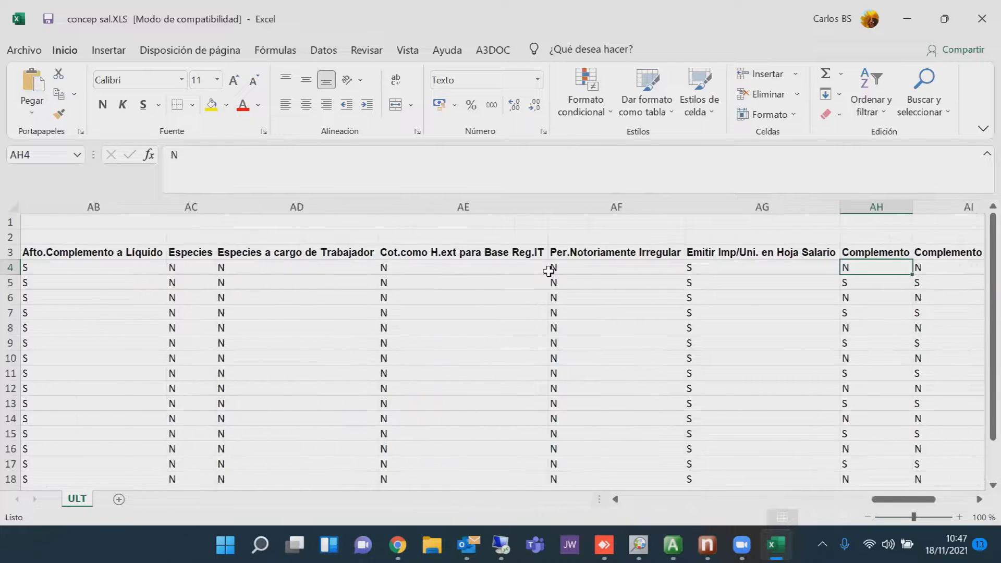
key(Left)
key(Left)
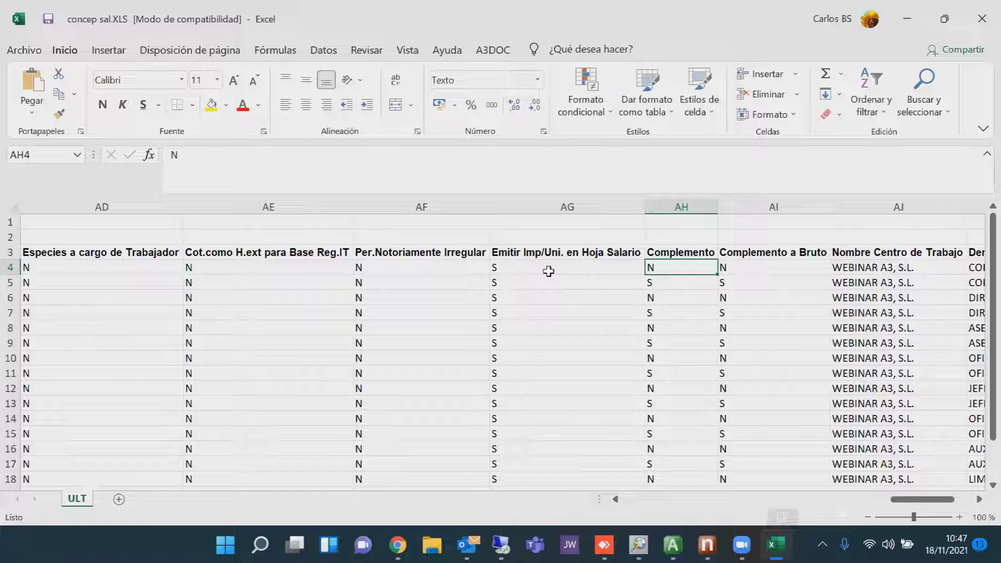
key(Right)
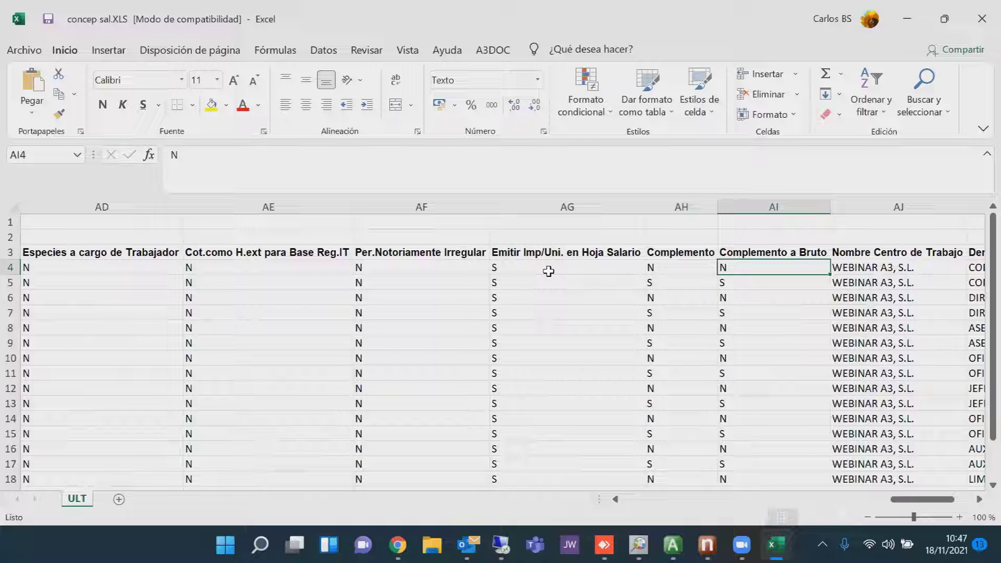
key(Left)
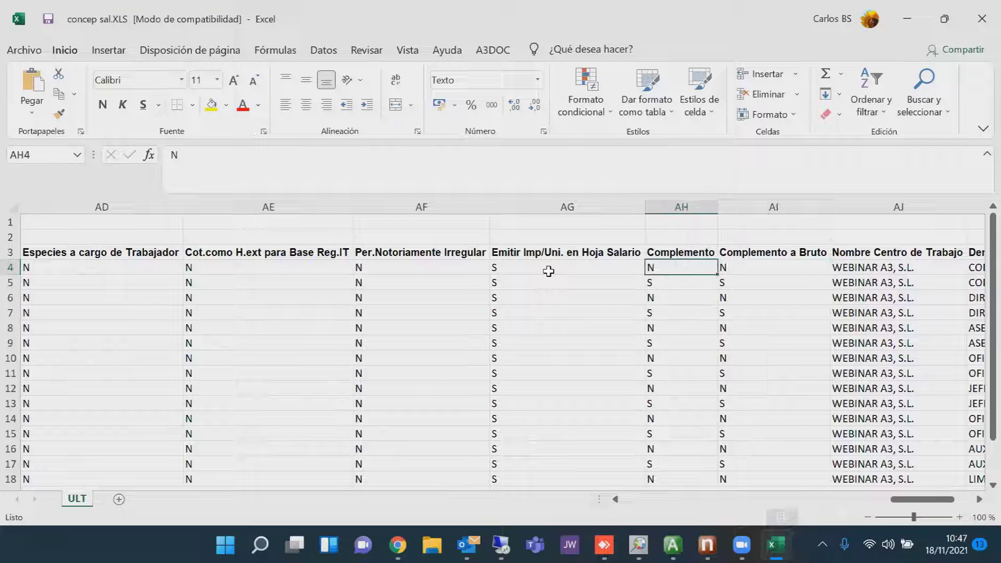
- Set Complemento a Bruto to N in row 5, the Mejora Voluntaria Absorbible concept of worker 000001
key(Down)
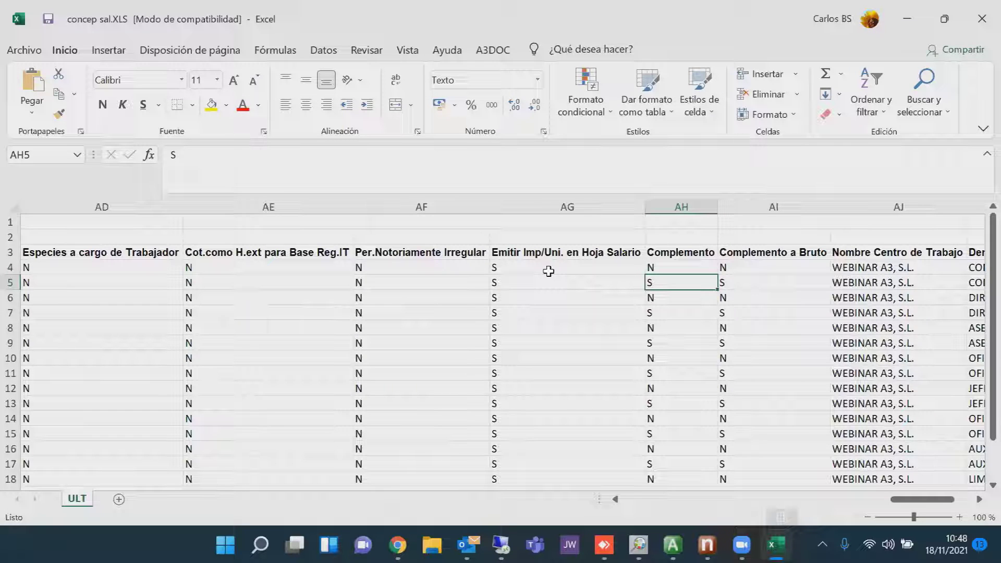
key(Right)
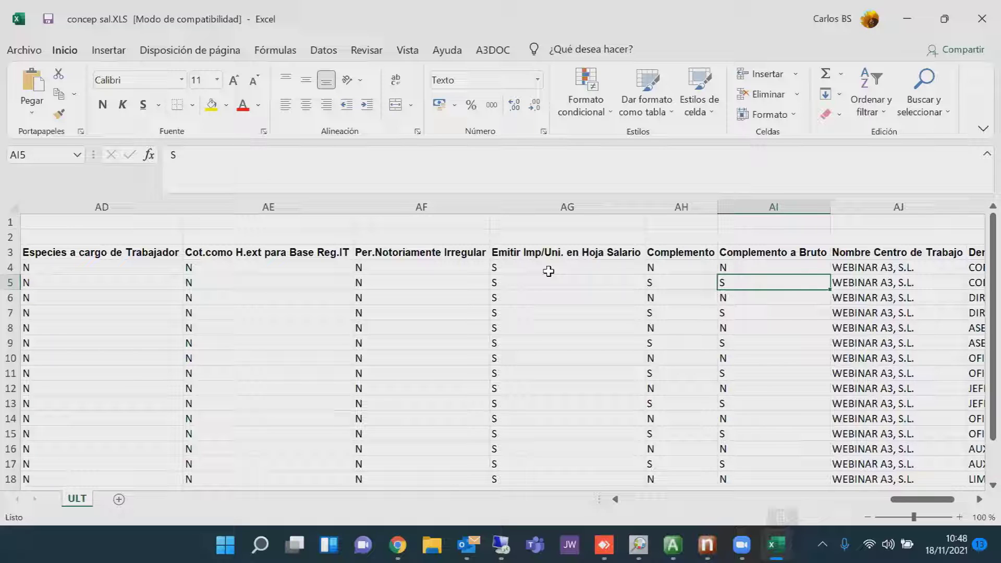
text(N)
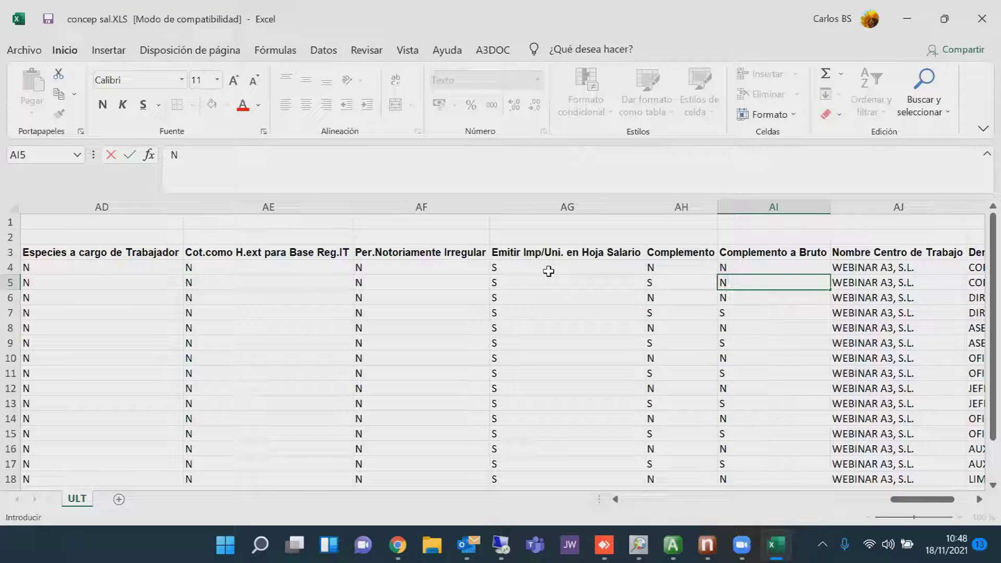
key(Left)
- Insert an empty row 6 directly below the last concept of worker 000001
key(Left)
key(Left)
key(Left)
key(Left)
key(Left)
key(Left)
key(Left)
key(Left)
key(Left)
key(Left)
key(Left)
key(Left)
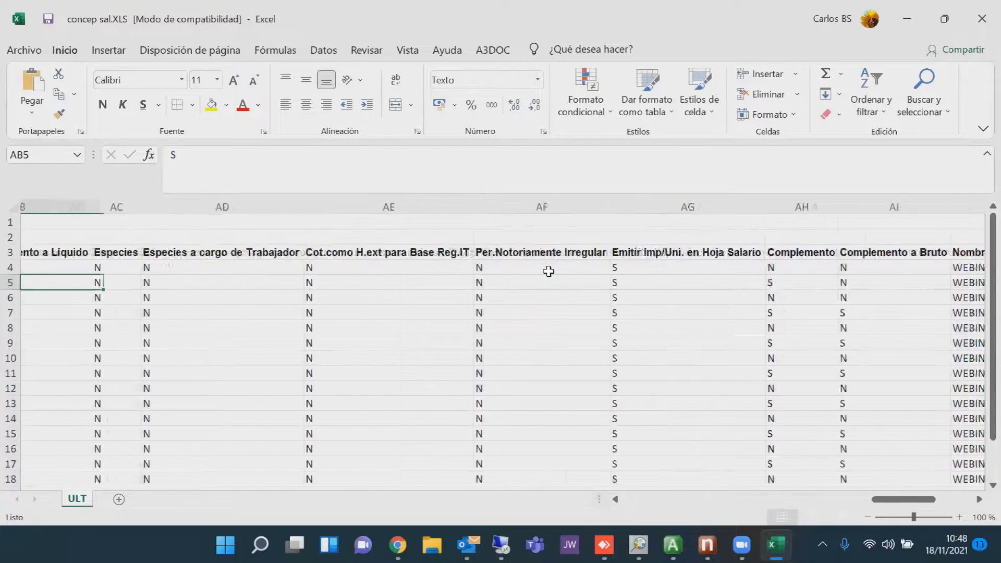
key(Left)
key(Left)
key(Left)
key(Left)
key(Left)
key(Left)
key(Left)
key(Left)
key(Left)
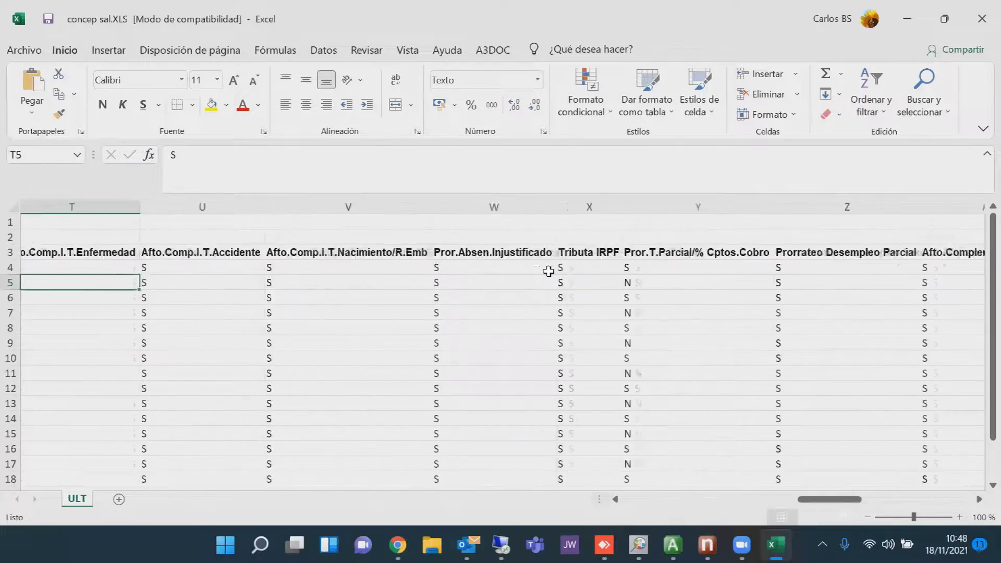
key(Left)
key(Left)
key(Left)
key(Left)
key(Left)
key(Left)
key(Left)
key(Left)
key(Left)
key(Left)
key(Left)
key(Left)
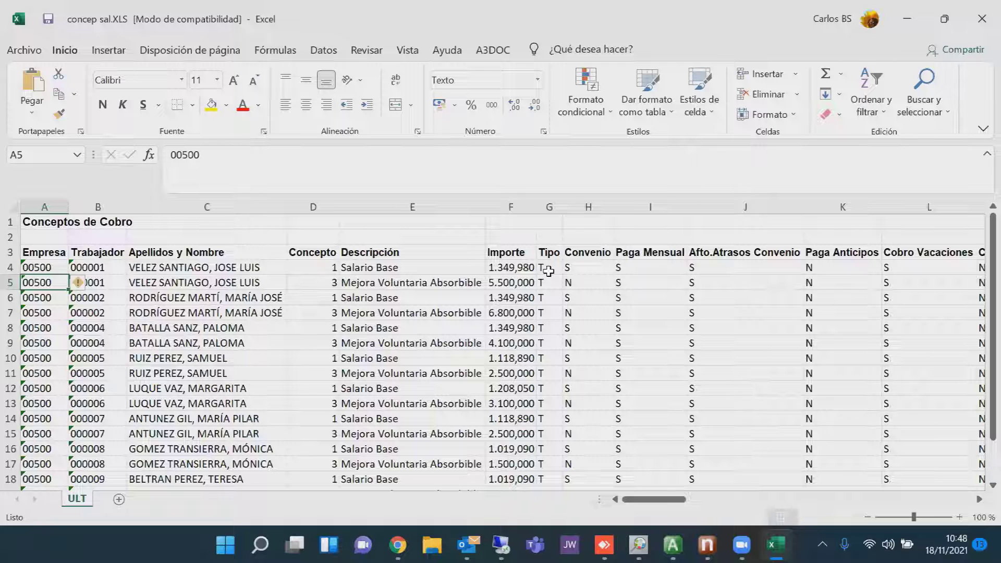
click(10, 296)
right_click(17, 300)
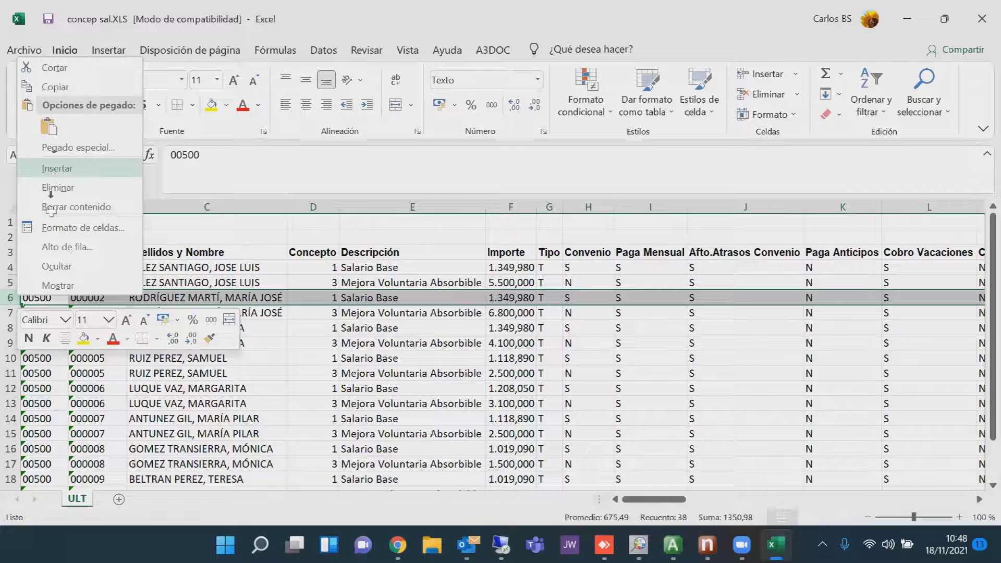
click(54, 168)
- Fill the new row 6 with Empresa 500, Trabajador 1 and Concepto 2, leaving Apellidos y Nombre empty
click(43, 297)
text(500)
key(Tab)
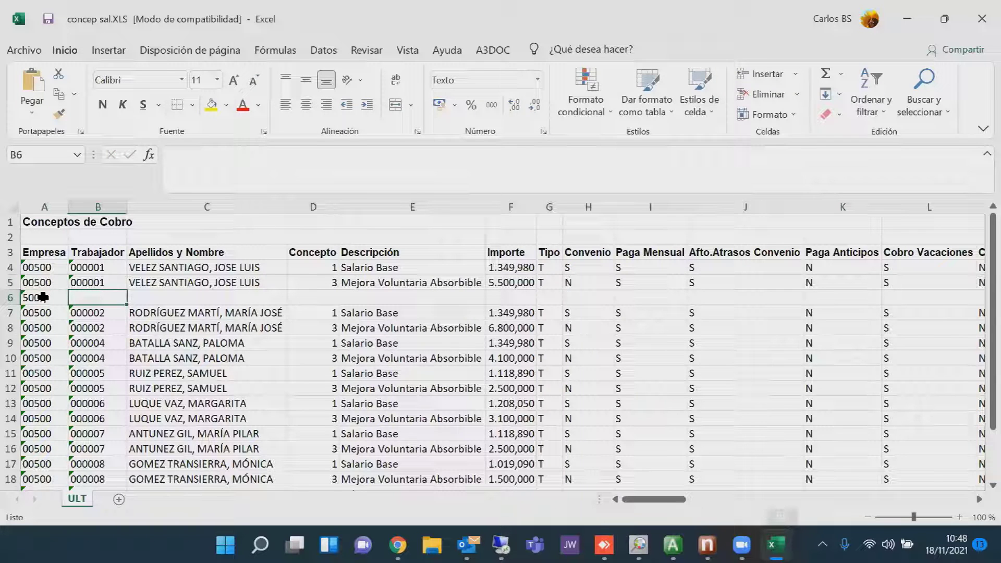
text(1)
key(Tab)
key(Tab)
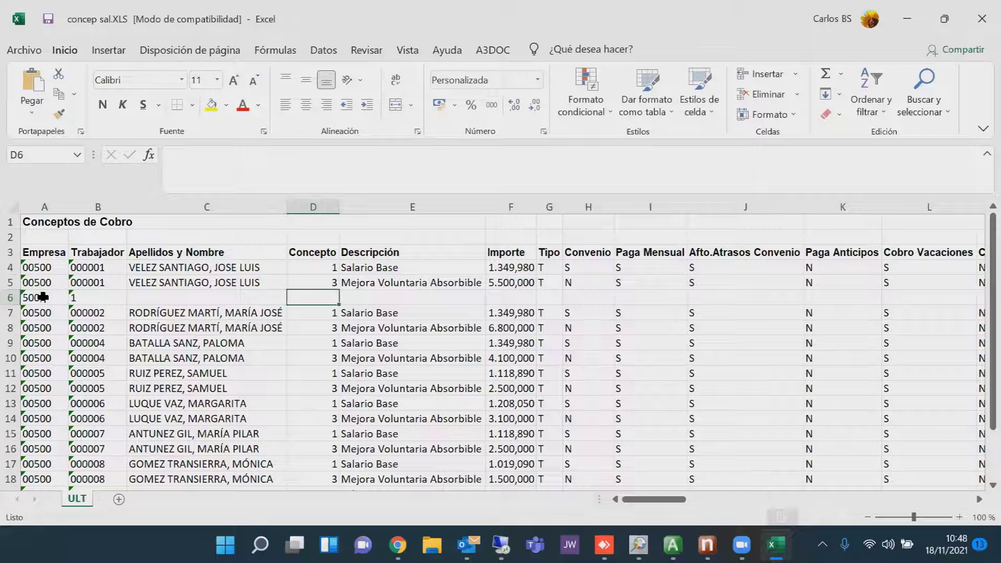
text(2)
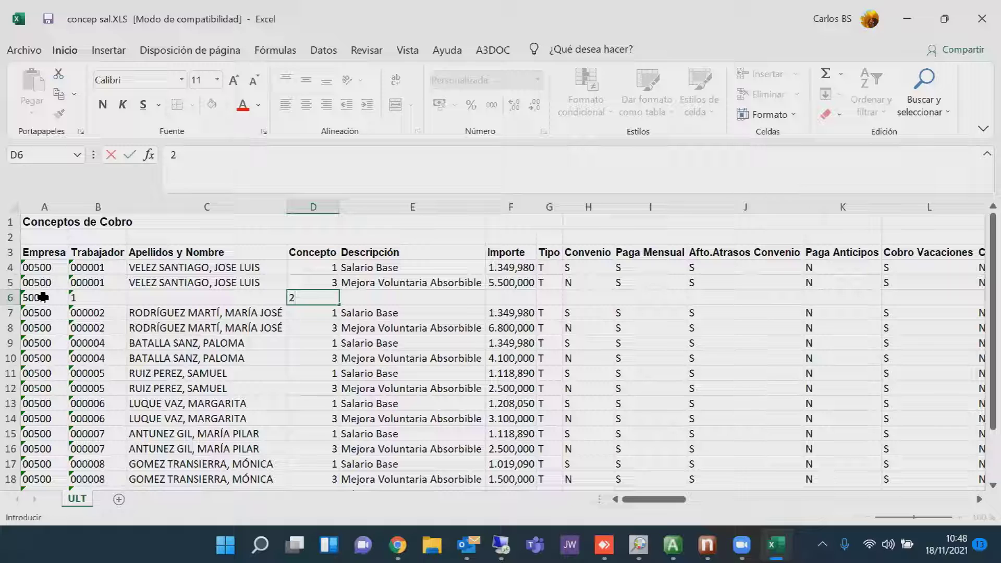
key(Tab)
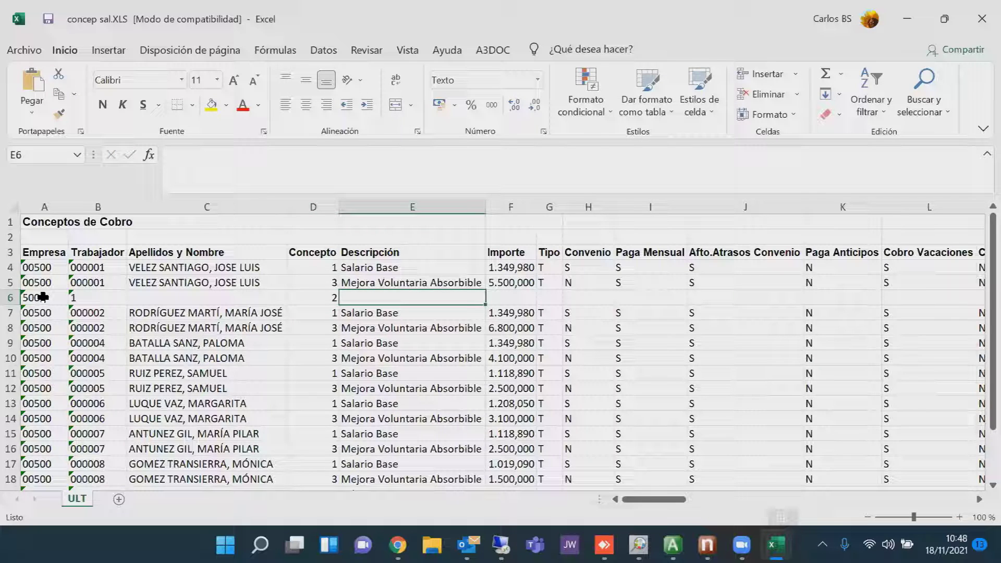
- Leave Descripción empty in row 6, and enter Importe 300 and Tipo T
key(Tab)
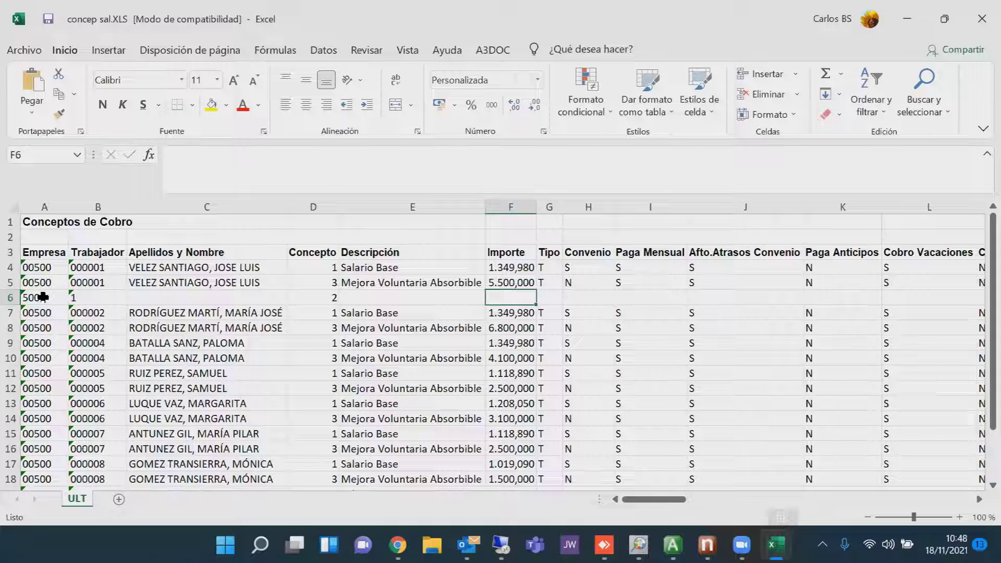
text(300)
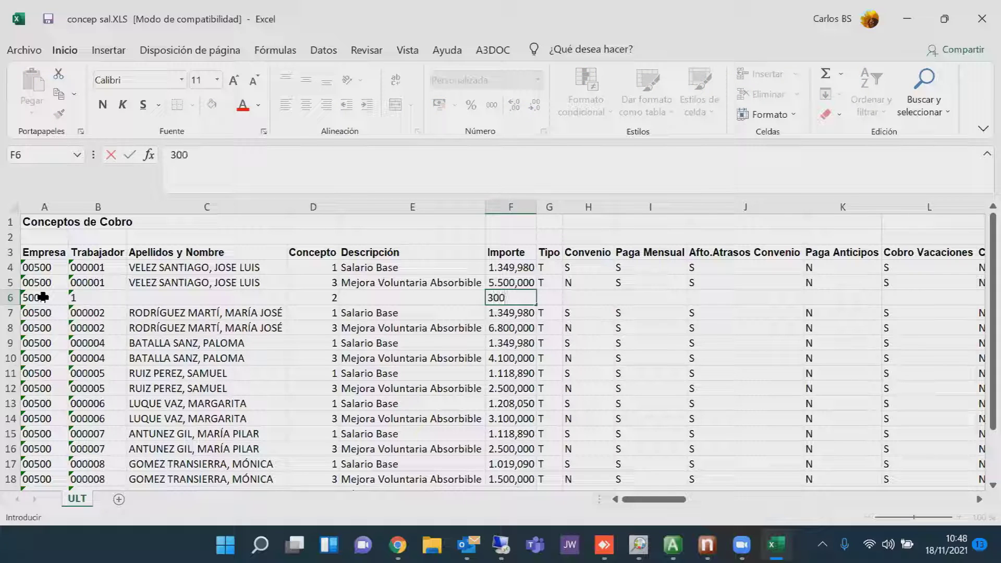
key(Tab)
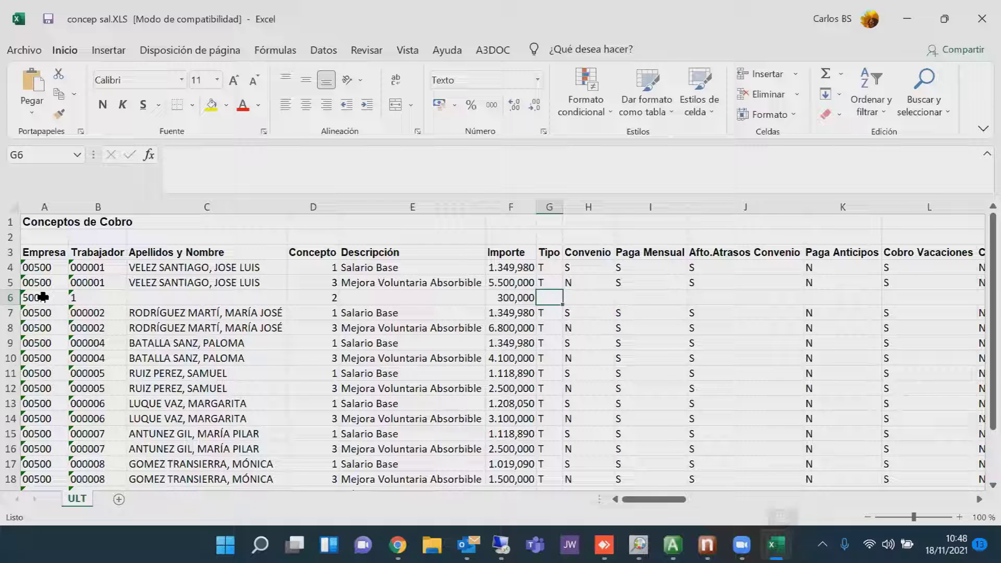
text(T)
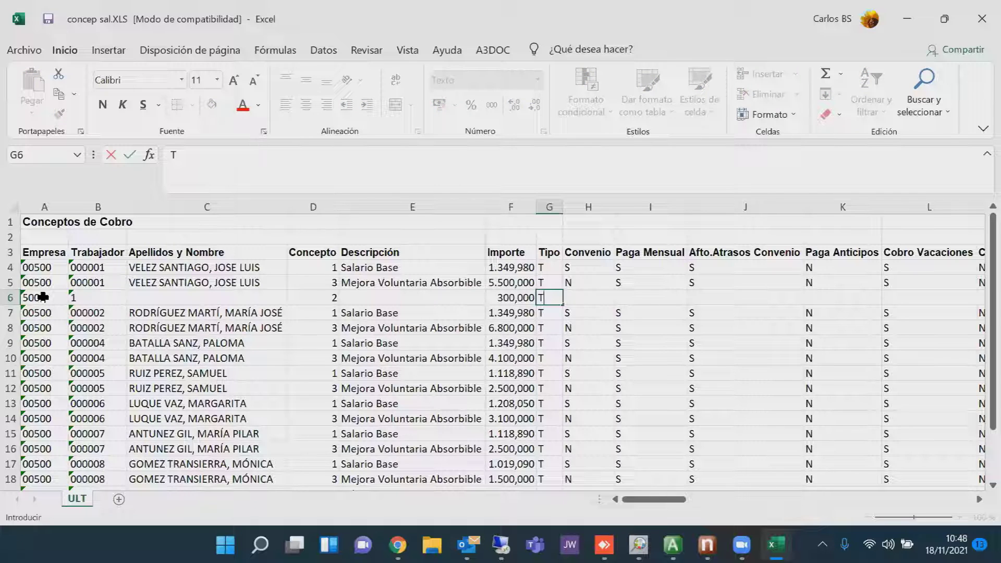
key(Tab)
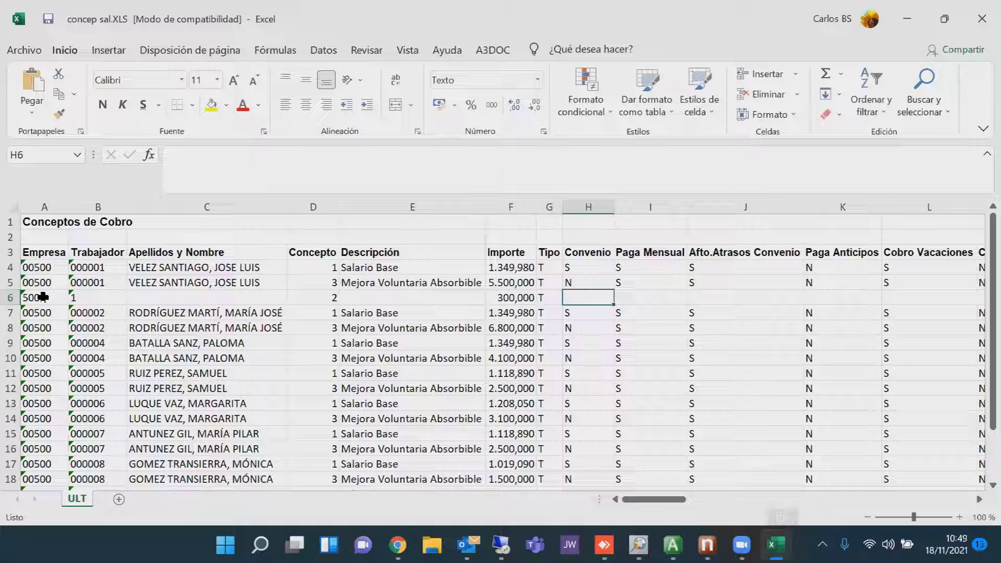
key(Left)
key(Left)
key(Left)
key(Left)
key(Left)
key(Left)
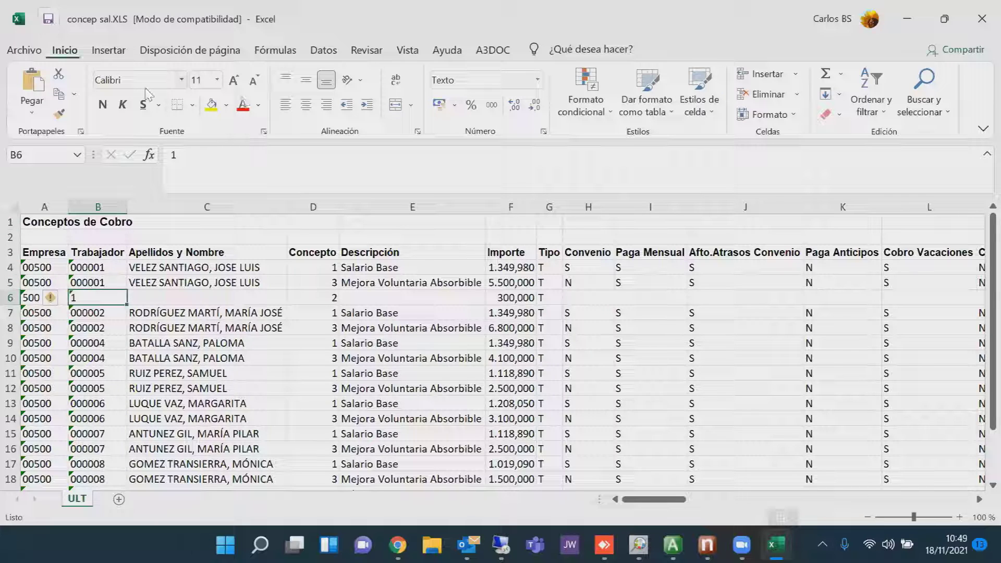
- Save and close the workbook, and import concep sal.XLS into a3ASESOR nom through Modificación Masiva Datos
click(979, 24)
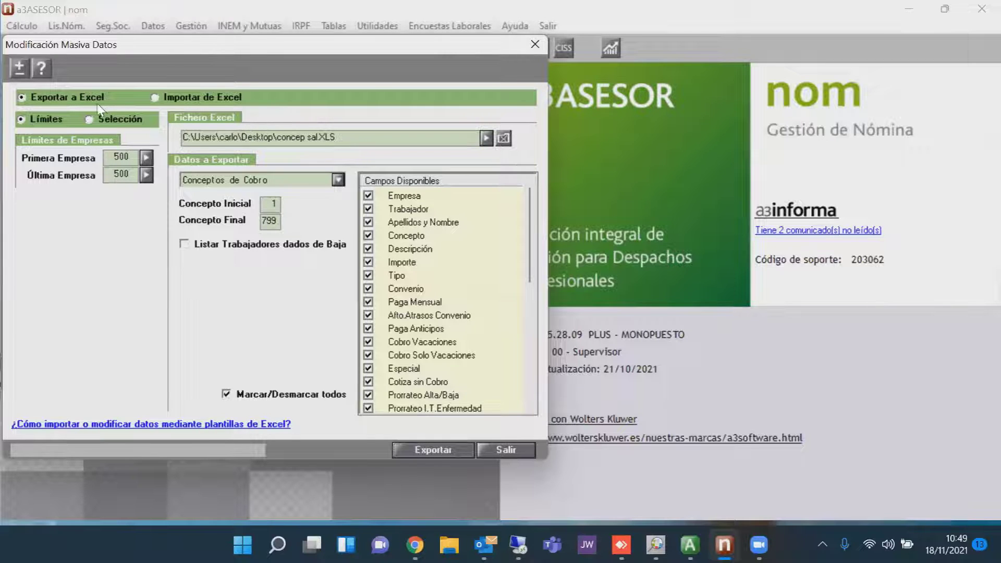
click(163, 98)
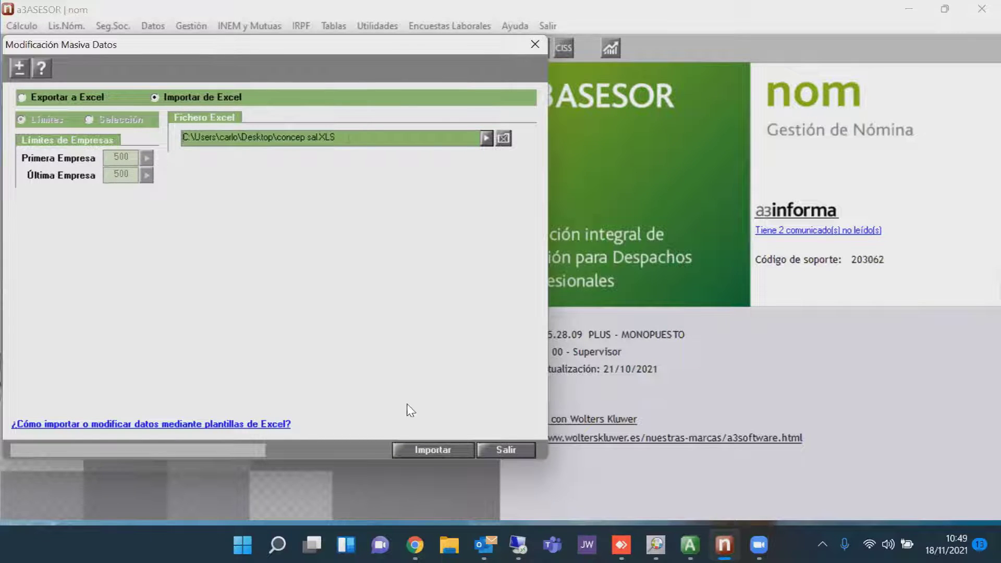
click(421, 454)
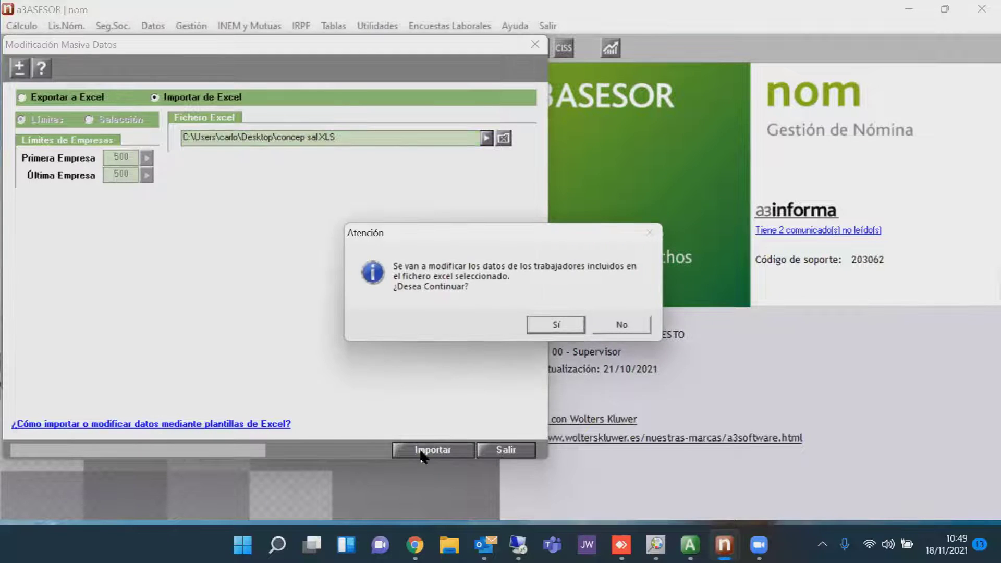
click(552, 327)
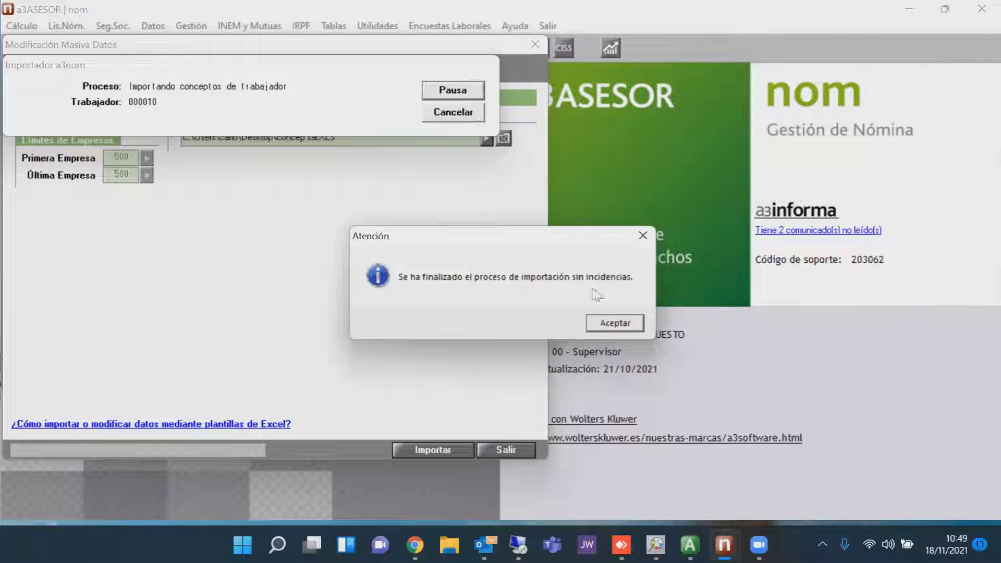
click(616, 323)
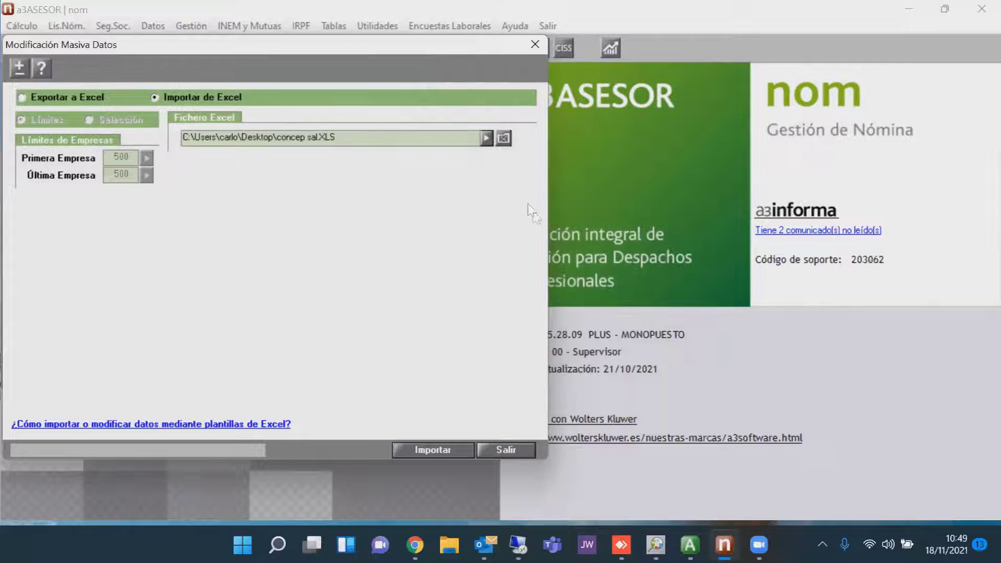
click(498, 450)
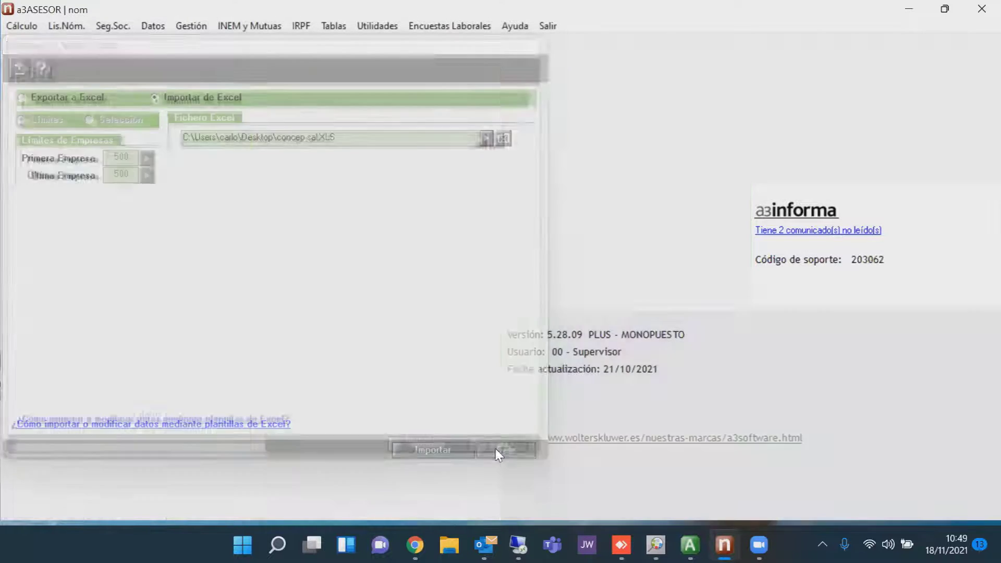
- Open worker 000001 for modification in Mantenimiento de Trabajadores and check the worker's pay concepts (Conceptos)
click(152, 26)
mouse_move(170, 67)
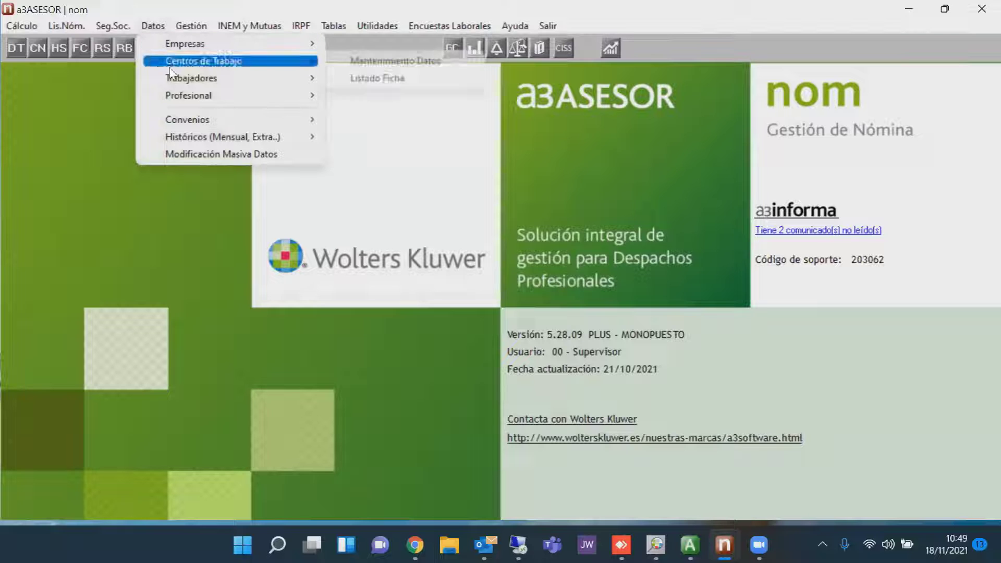
mouse_move(193, 84)
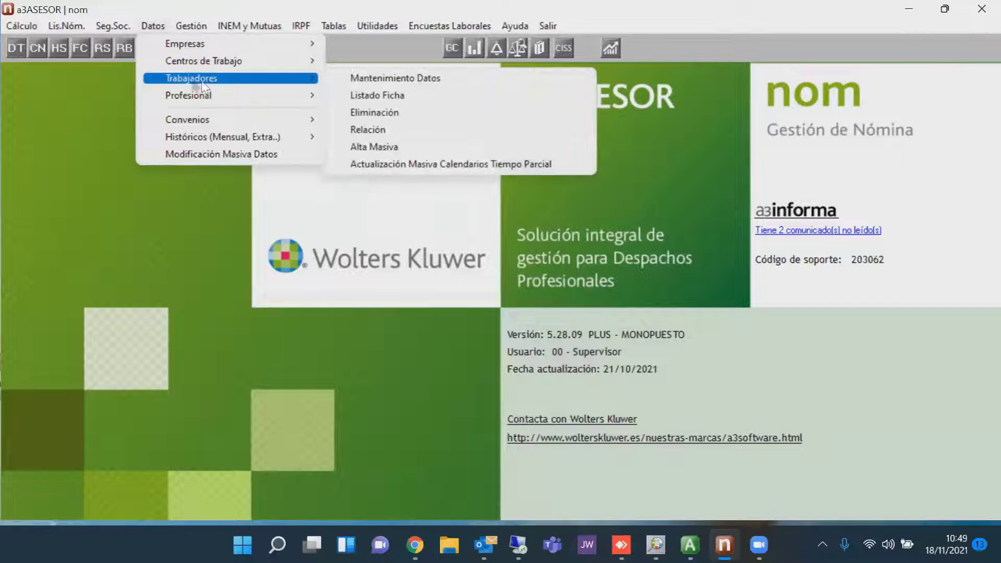
click(331, 80)
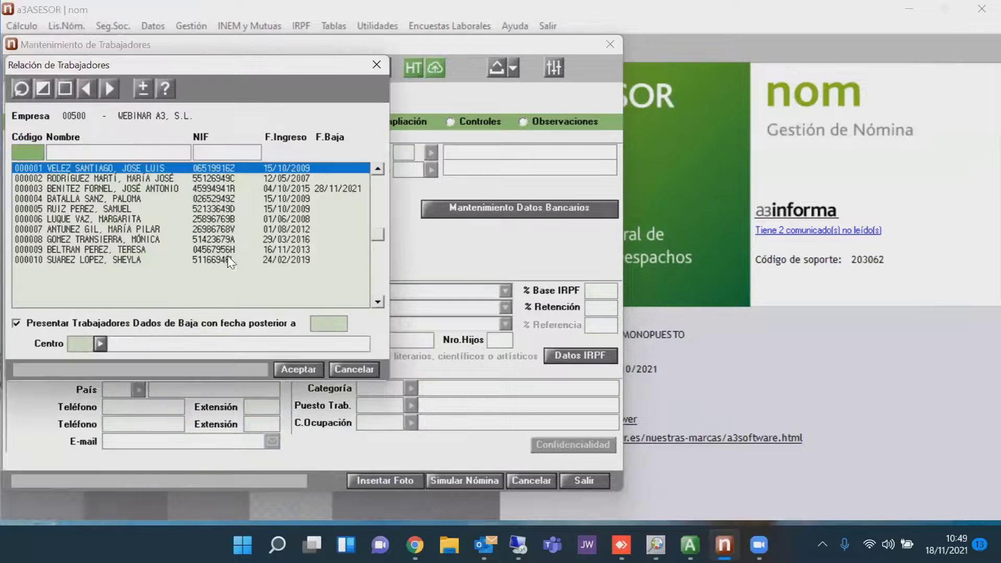
click(288, 367)
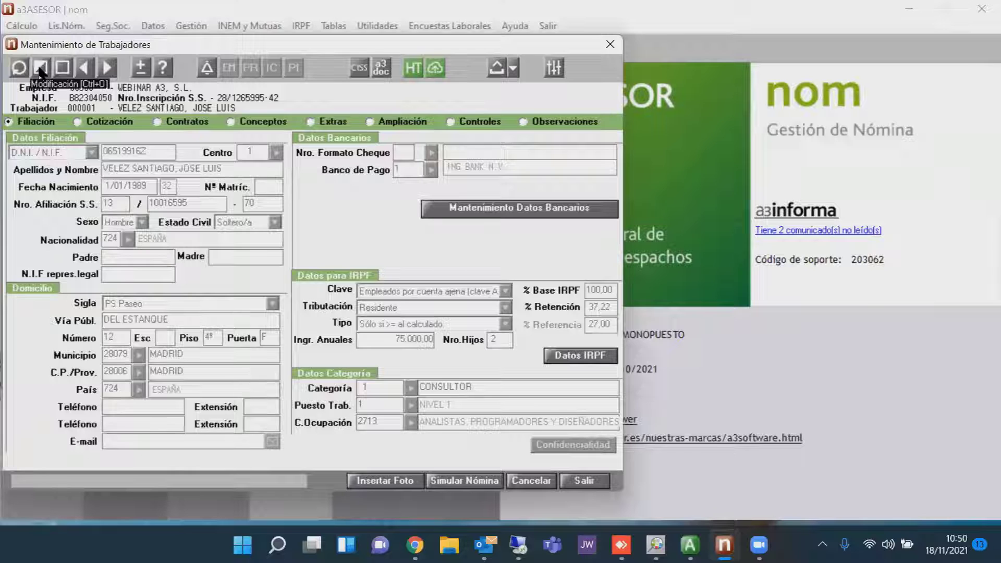
click(40, 67)
click(261, 128)
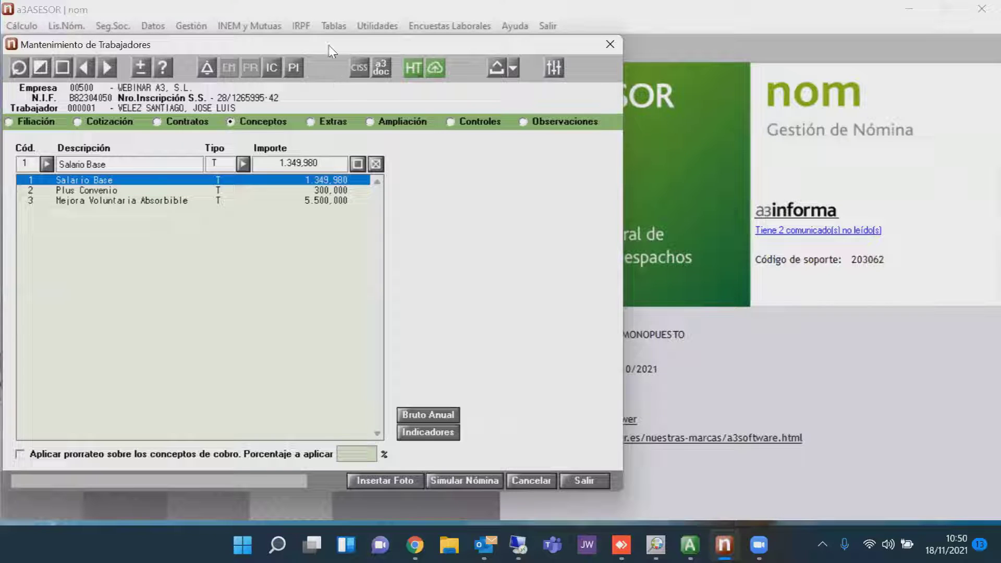
- Simulate the payroll of worker 000001 to review its concepts, and close the worker's record
drag(331, 45, 333, 15)
click(436, 451)
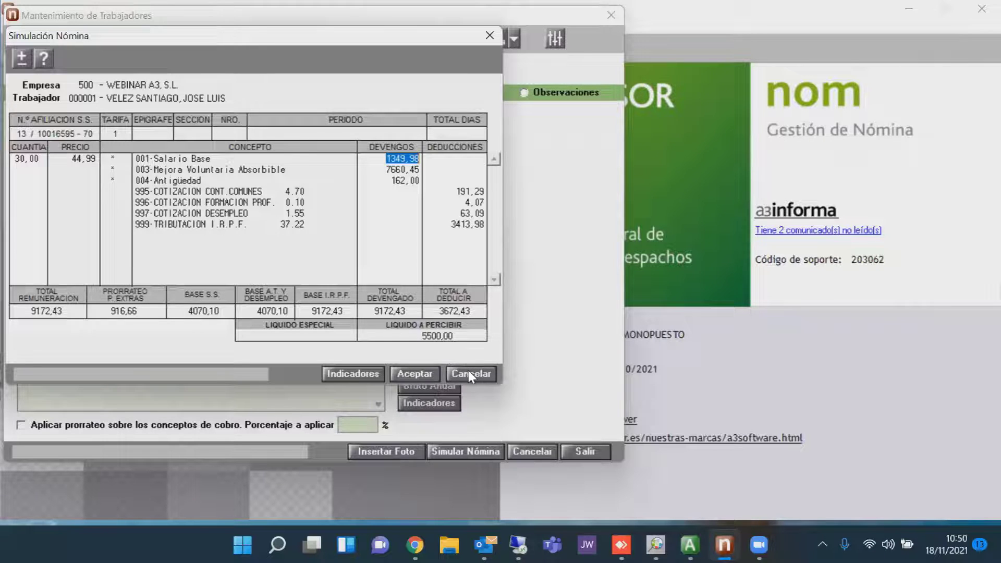
click(484, 35)
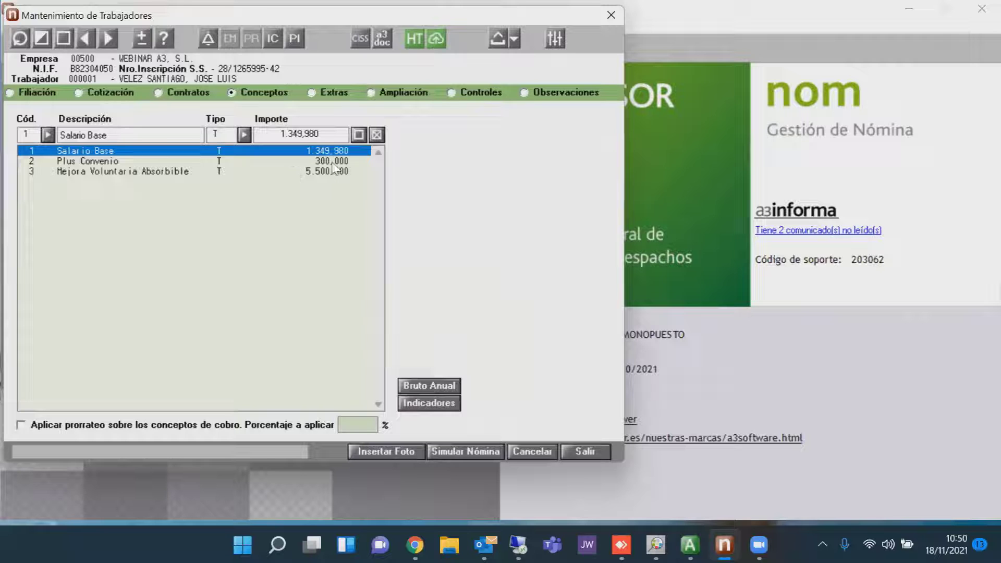
click(584, 451)
- Reopen Modificación Masiva Datos and limit the Conceptos de Cobro export to concept 2 as both Concepto Inicial and Final
click(152, 26)
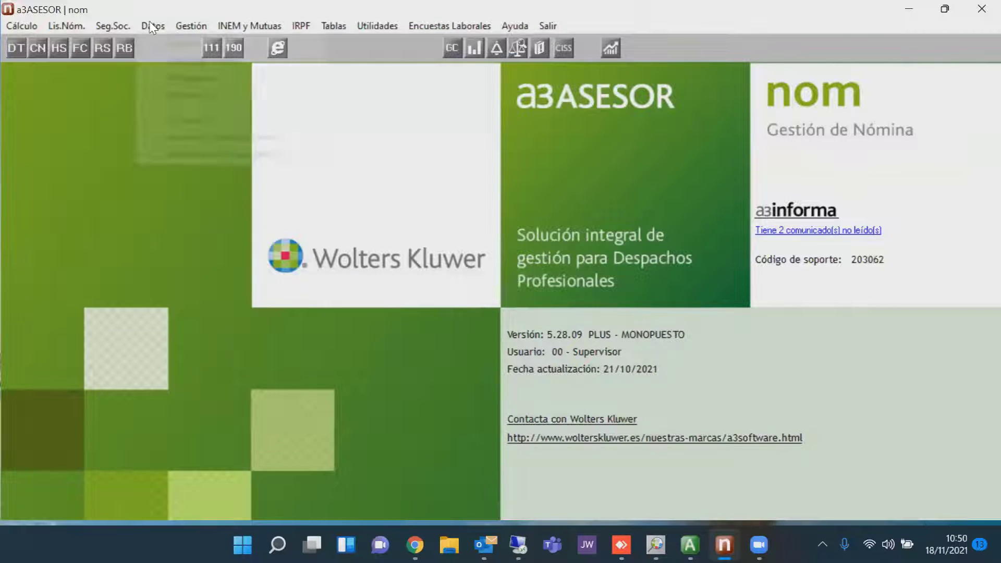
mouse_move(178, 79)
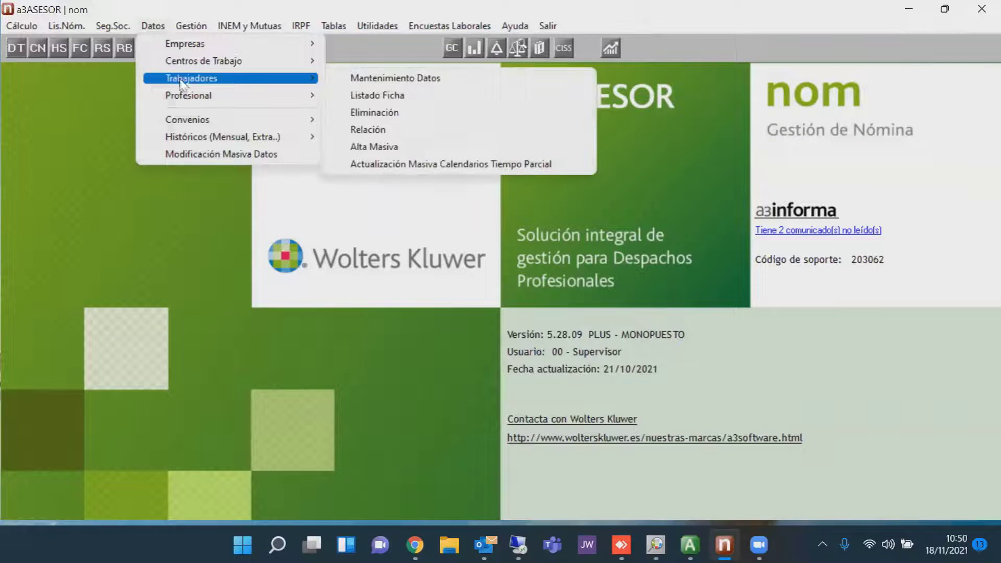
click(208, 154)
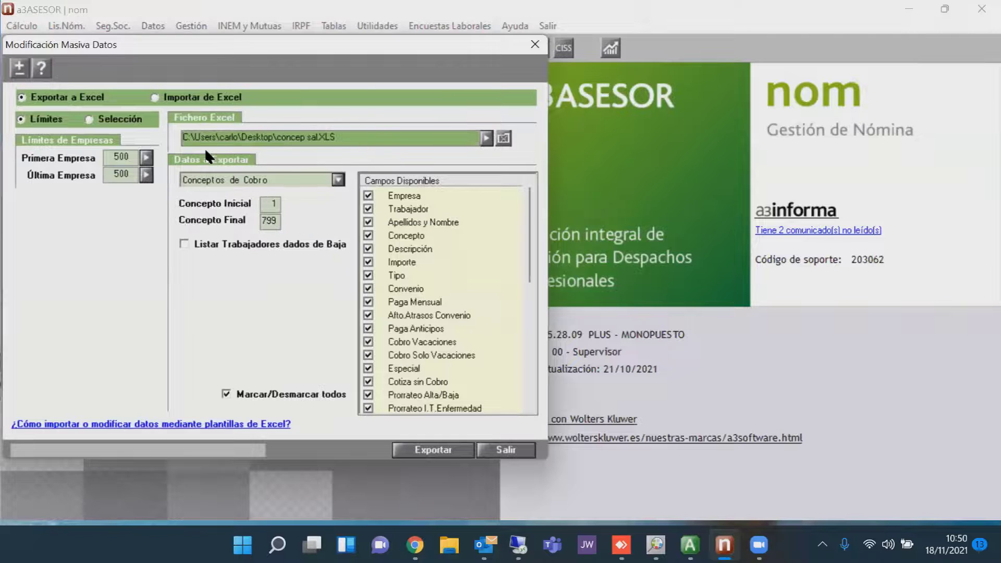
double_click(275, 204)
text(2)
key(Tab)
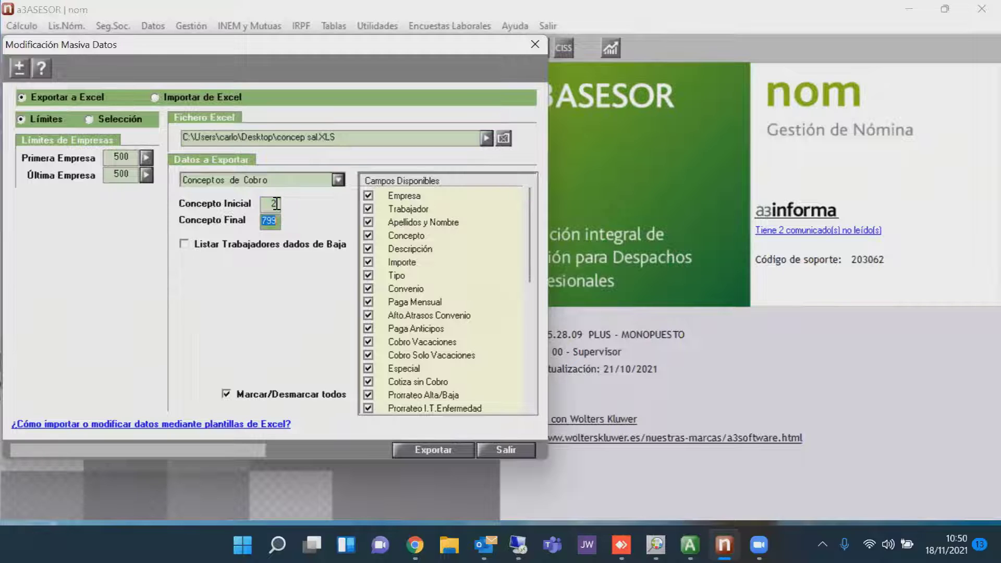
text(2)
key(Tab)
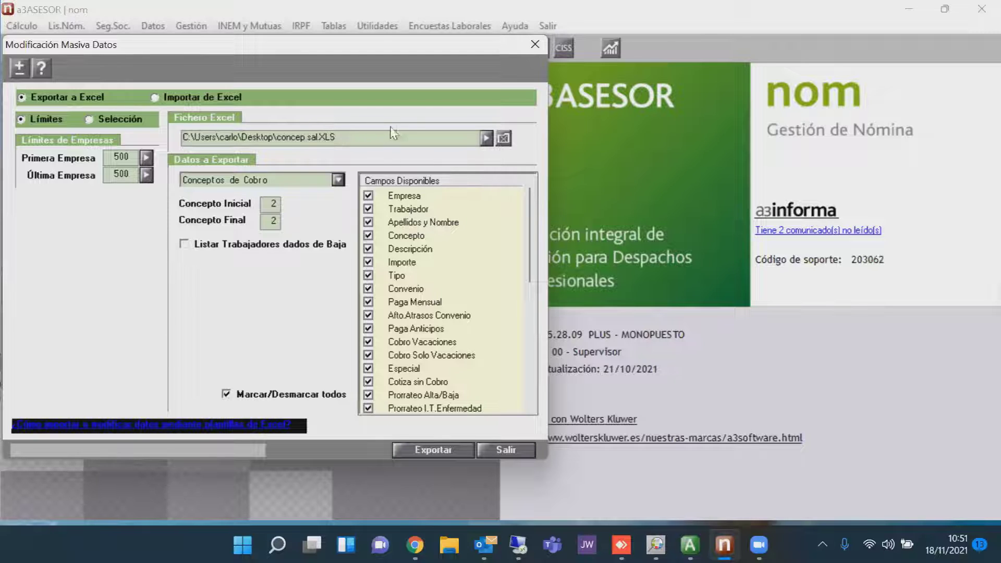
- Export pay concept 2 to Excel and set the Plus Convenio Importe of worker 000001 to 0
click(444, 452)
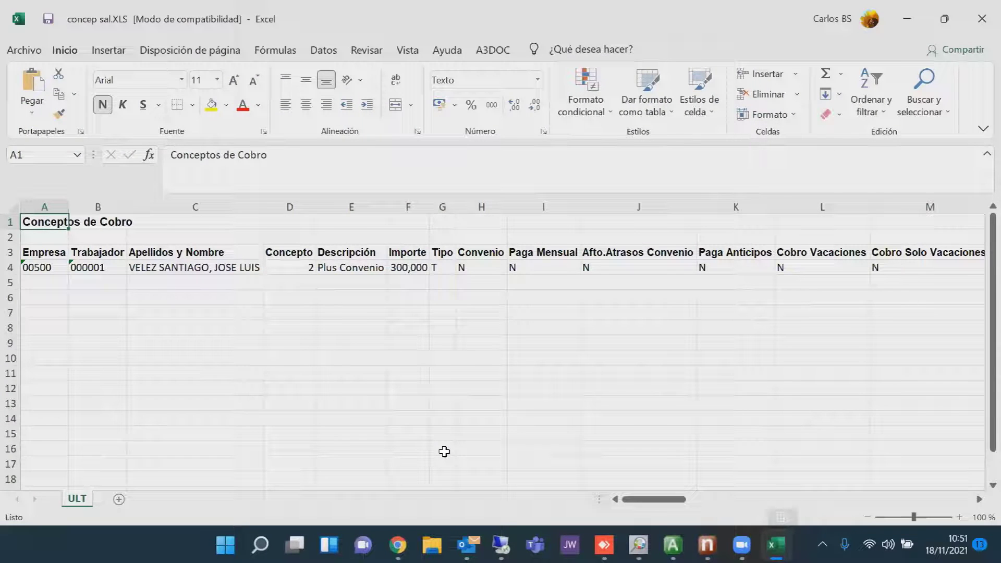
click(403, 265)
text(0)
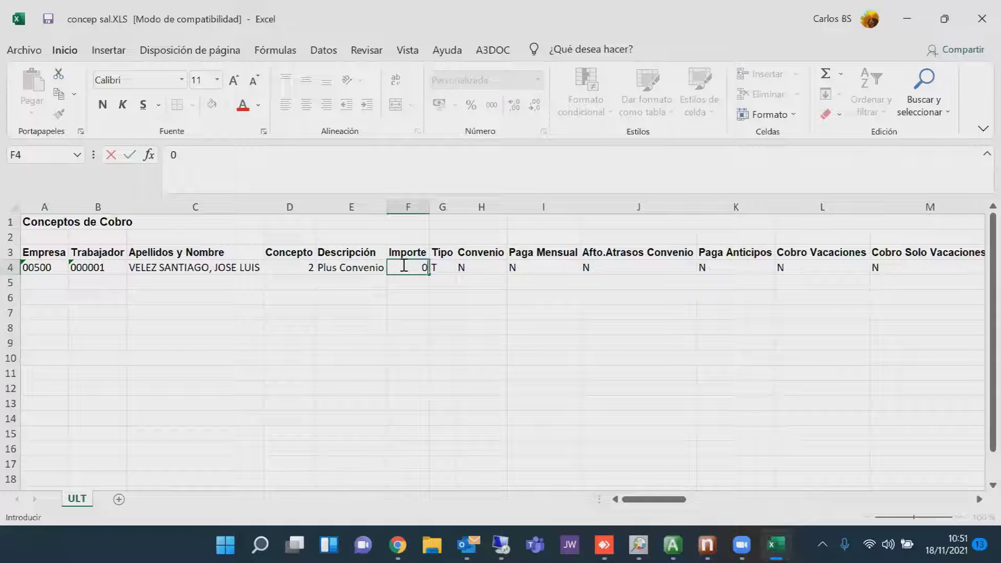
key(Tab)
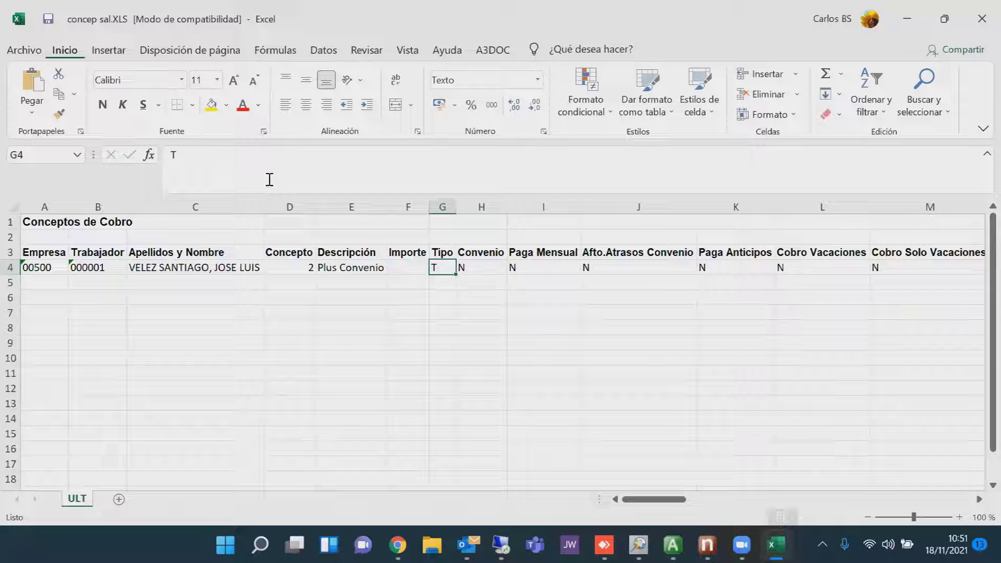
click(406, 266)
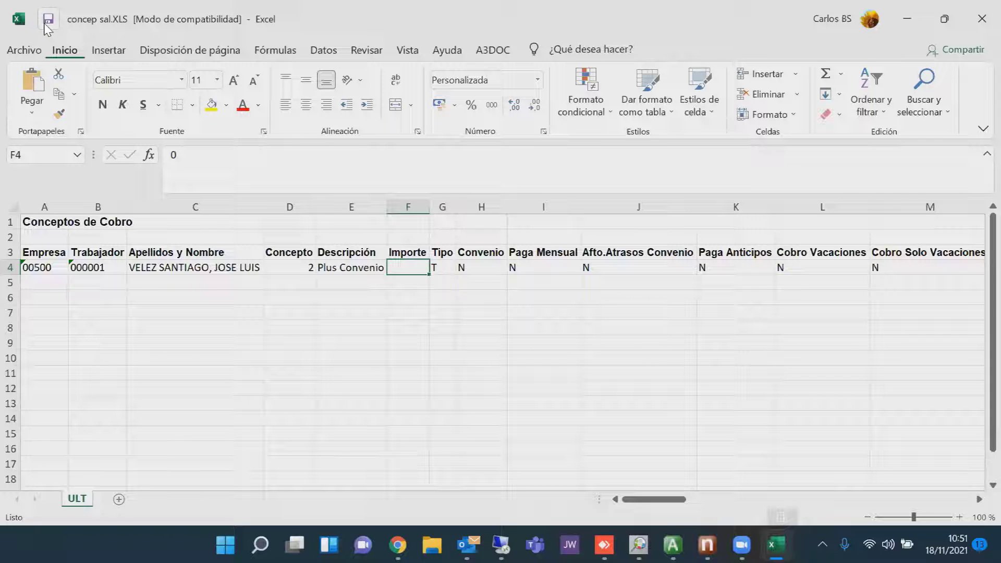
- Save and close the workbook, and import concep sal.XLS back through Modificación Masiva Datos
click(977, 23)
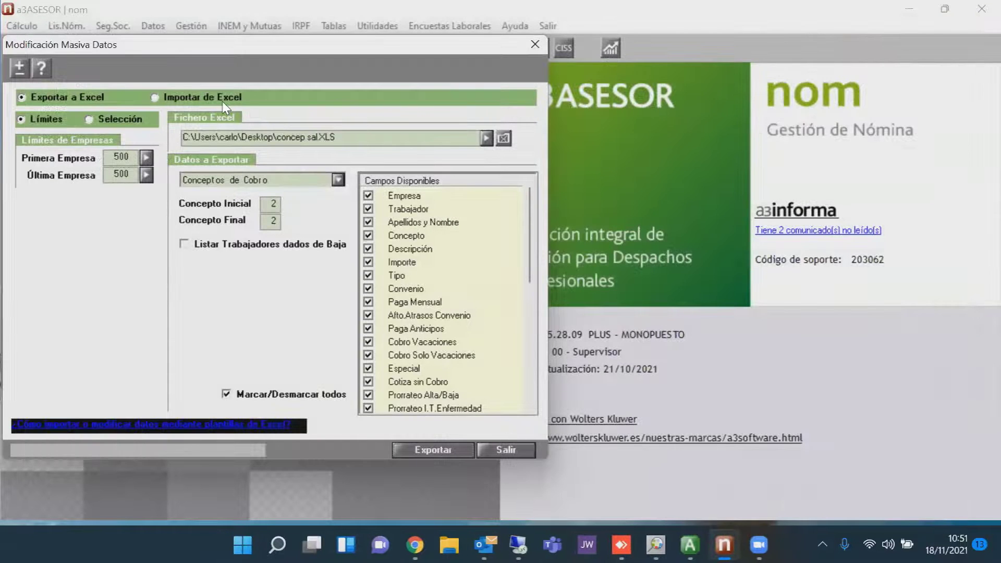
click(223, 100)
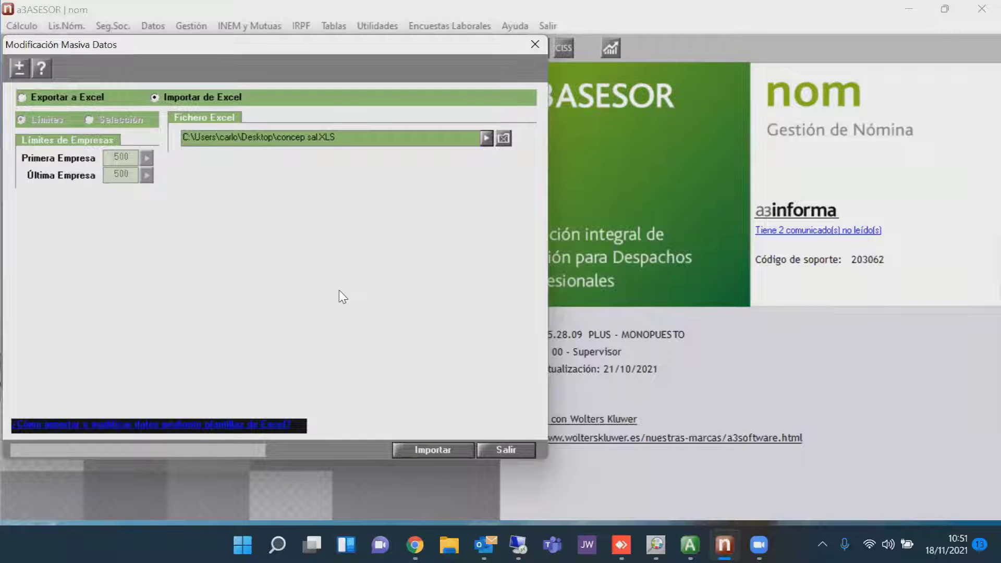
click(434, 450)
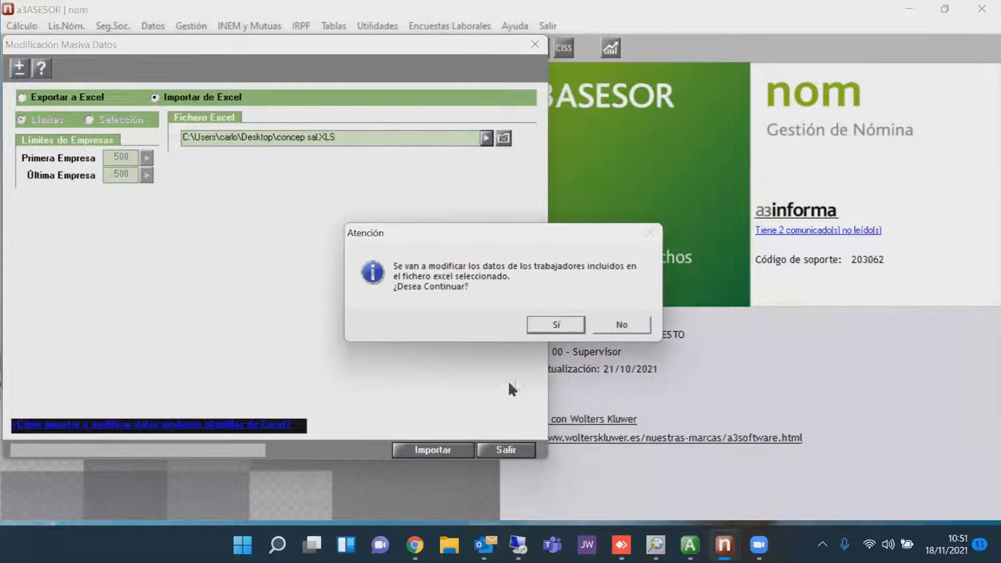
click(556, 328)
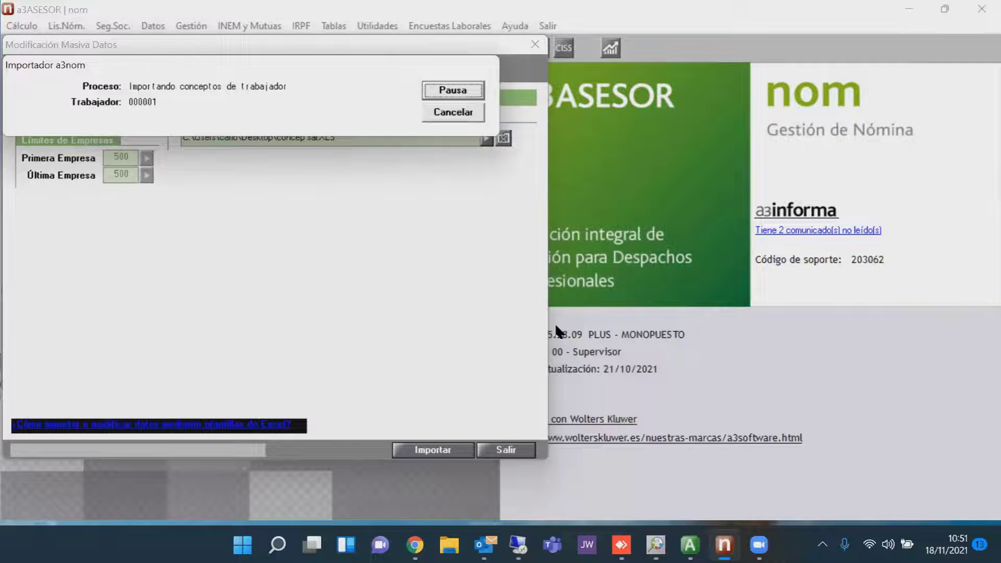
click(611, 325)
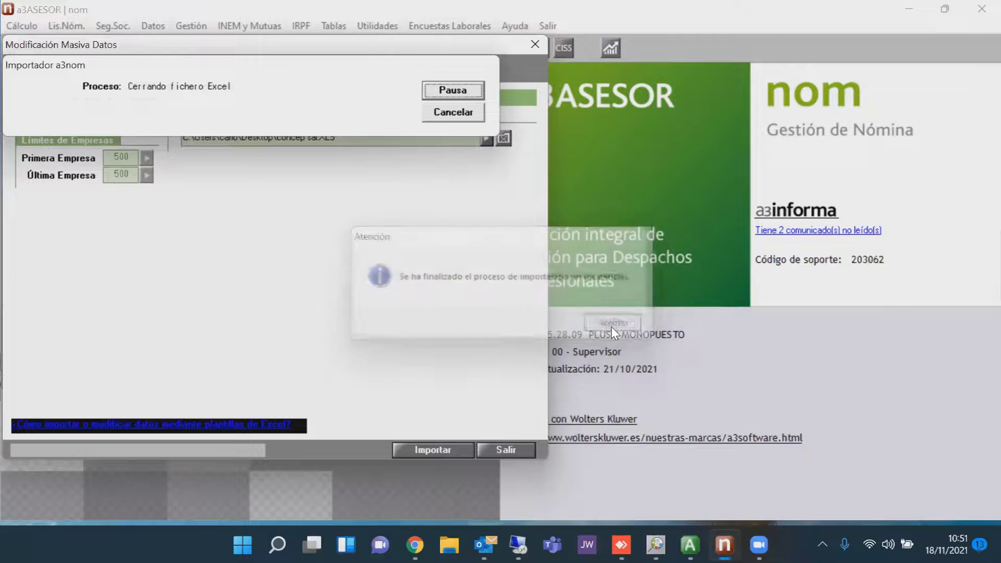
click(489, 449)
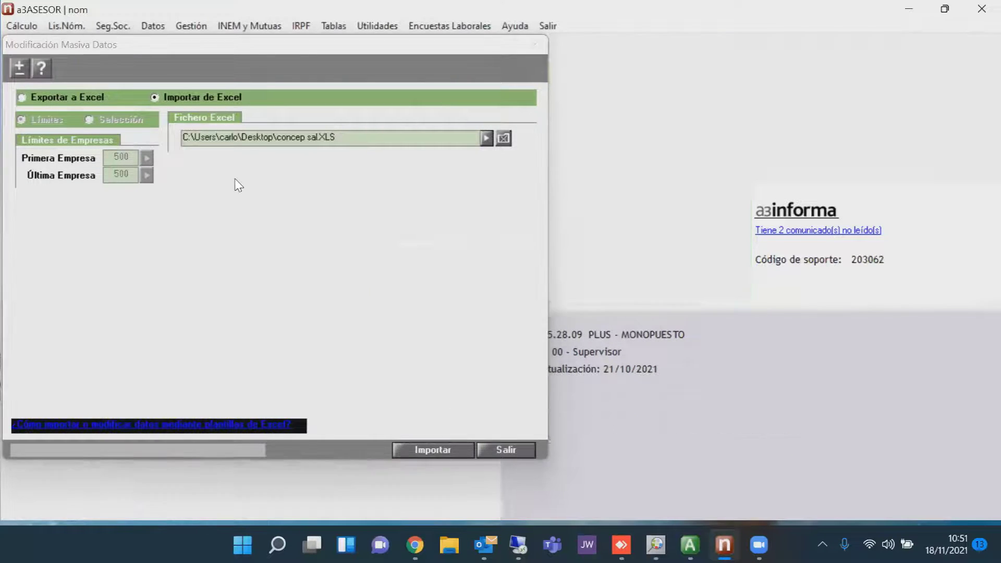
- Open worker 000001 in Mantenimiento de Trabajadores and check the pay concepts (Conceptos)
click(147, 28)
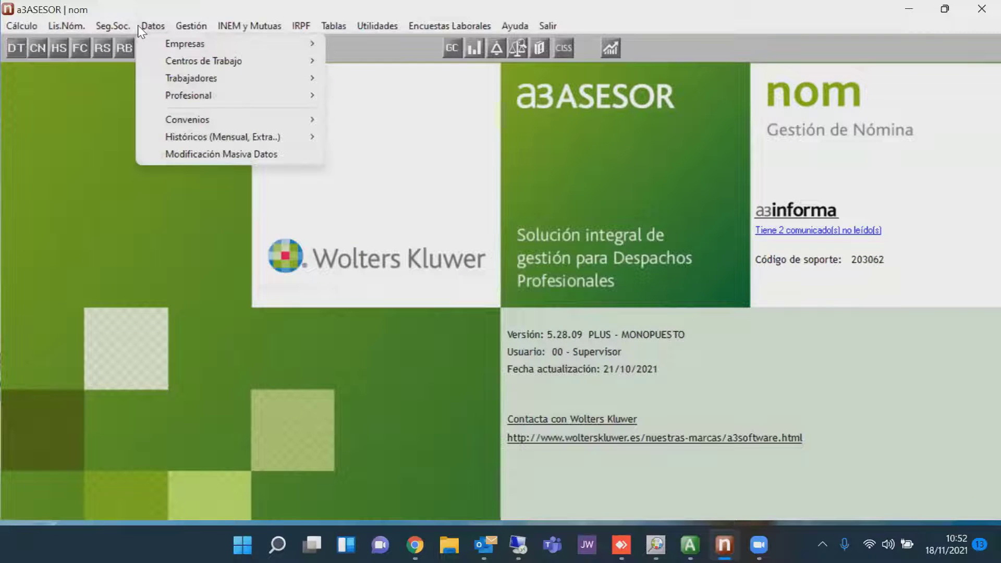
mouse_move(183, 78)
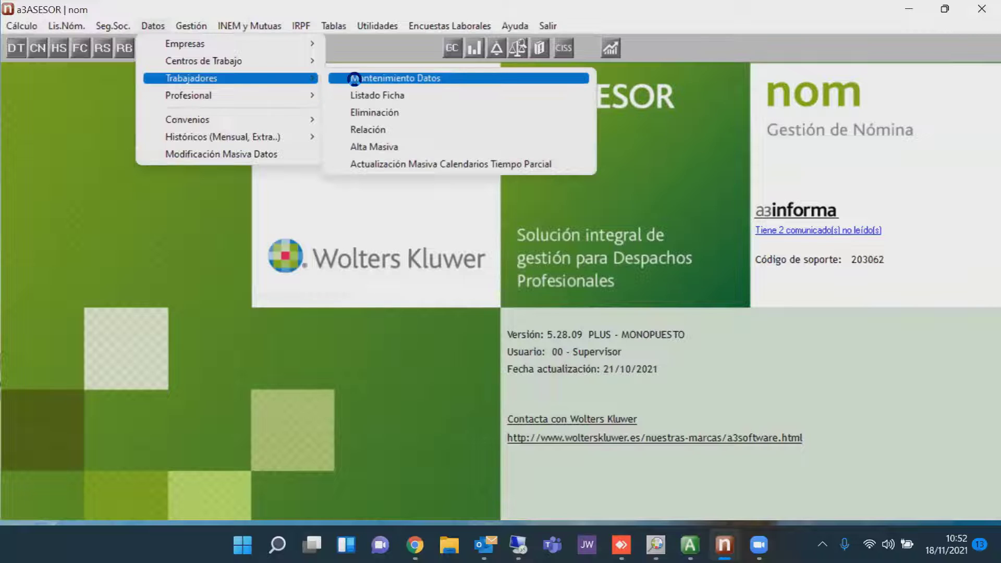
click(354, 79)
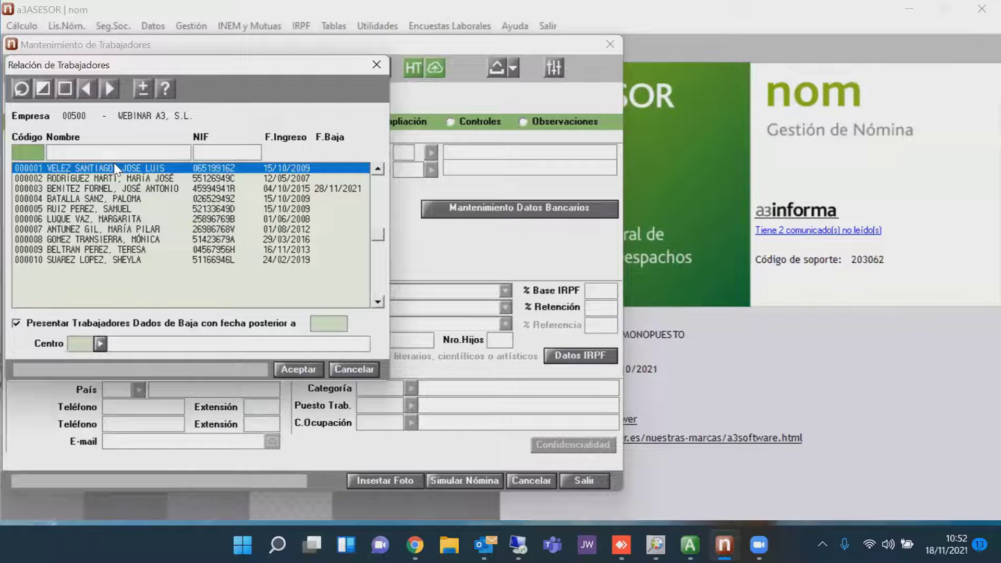
double_click(117, 174)
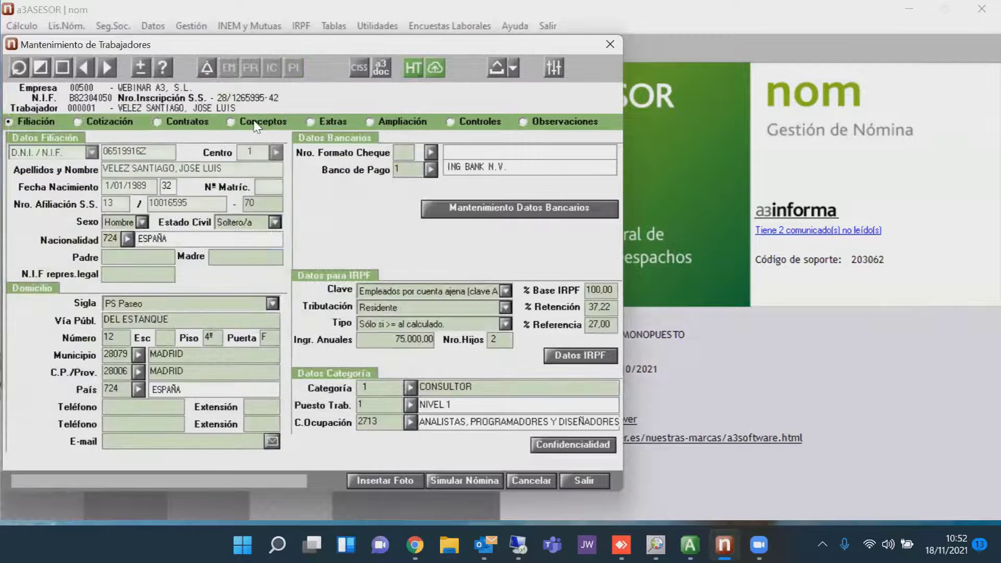
click(255, 123)
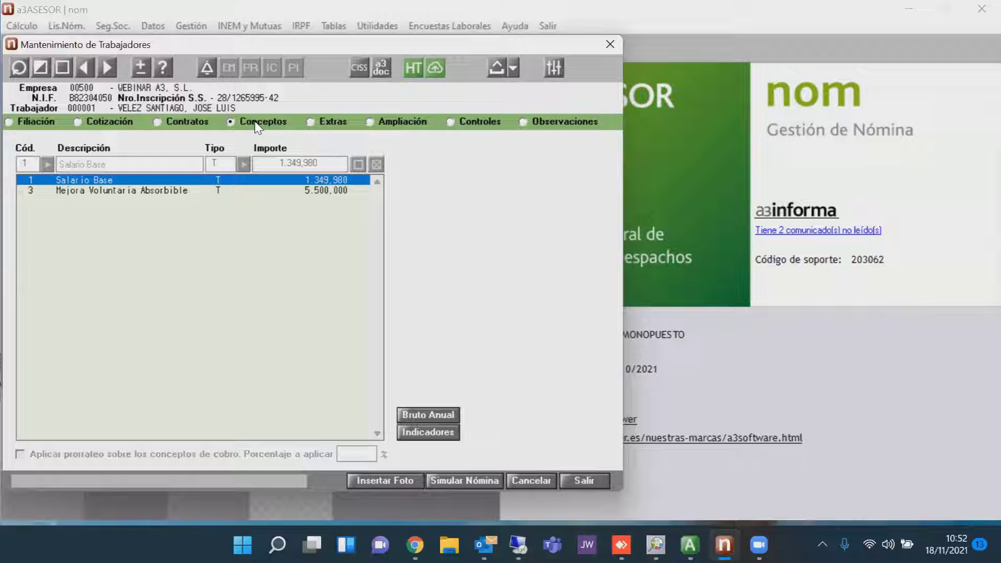
- Put the record of worker 000001 into modification and start a new pay concept line with code 434, Horas Extras Resto
click(42, 72)
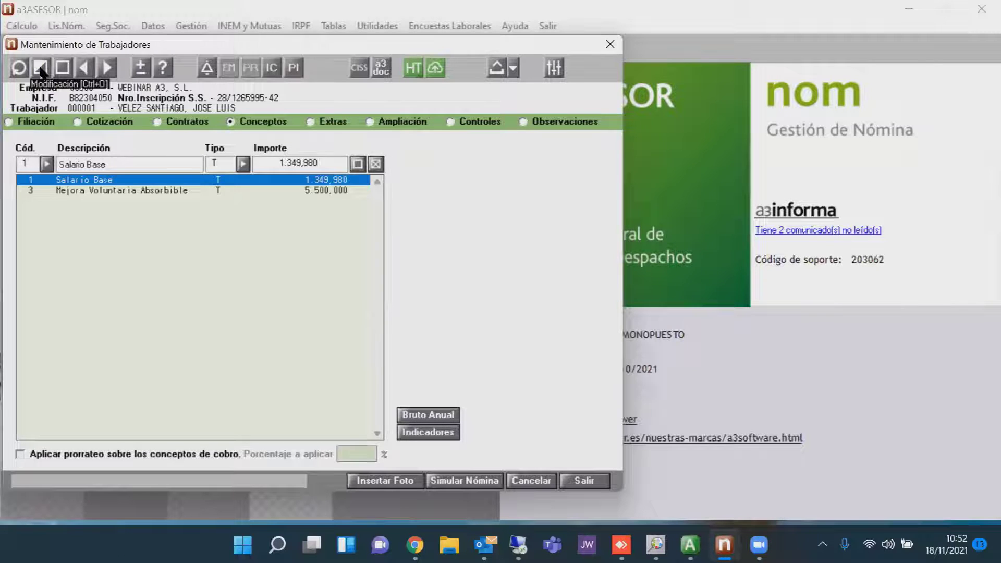
click(358, 165)
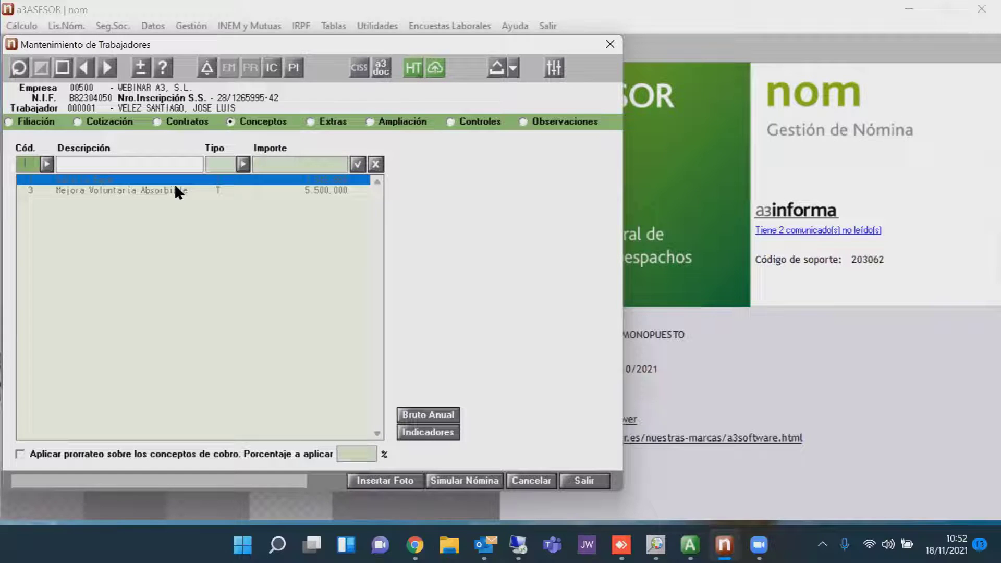
text(434)
key(Return)
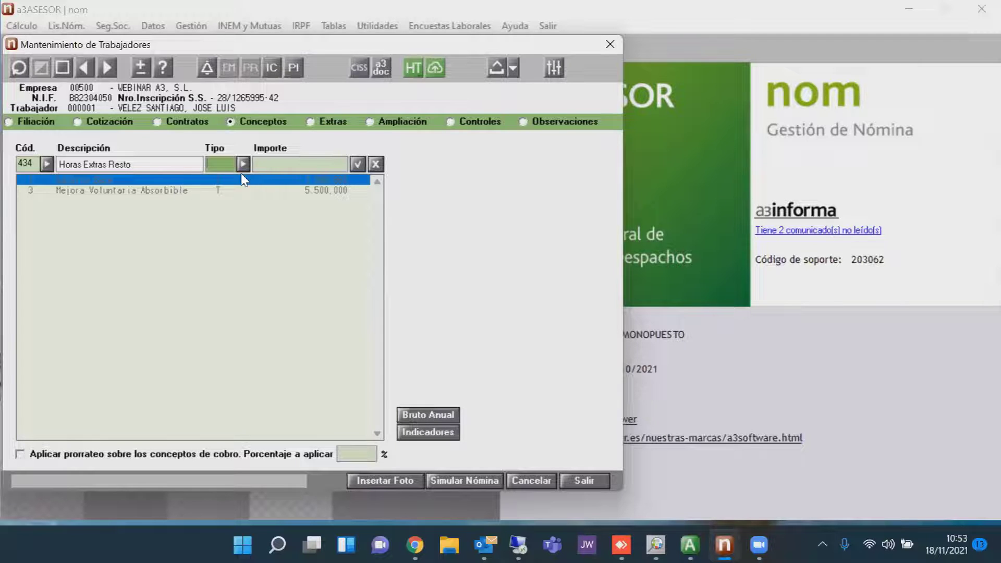
- Assign calculation formula 015 (APLICAR 25% SOBRE SALARIO BASE) as the Tipo of concept 434, confirm the line and close the worker's record
text(F)
click(243, 164)
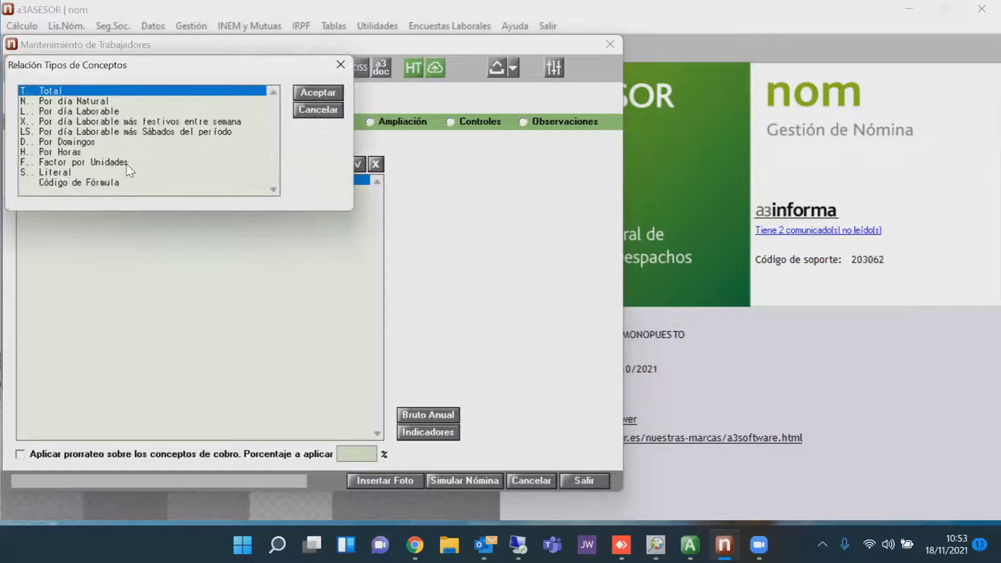
double_click(93, 184)
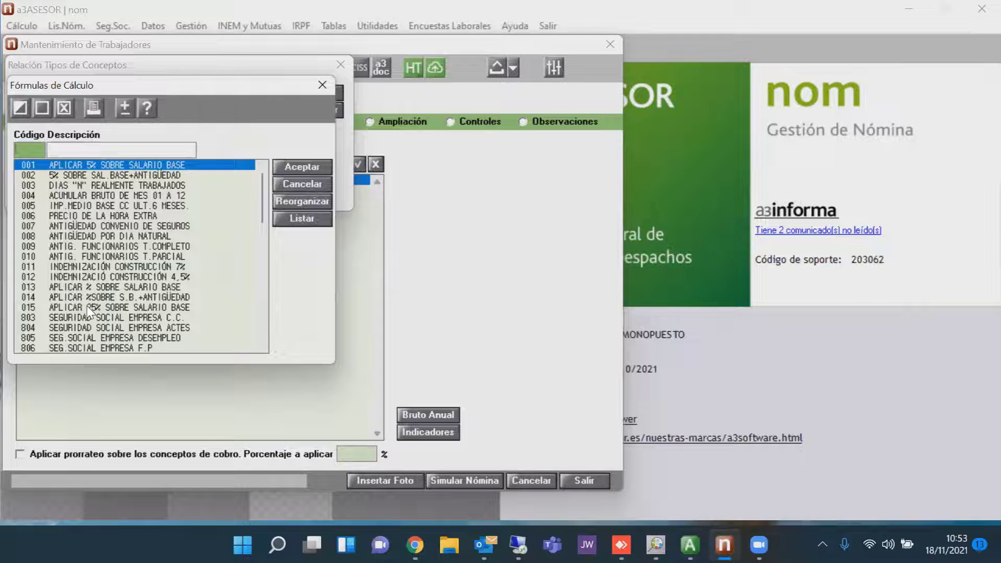
click(88, 308)
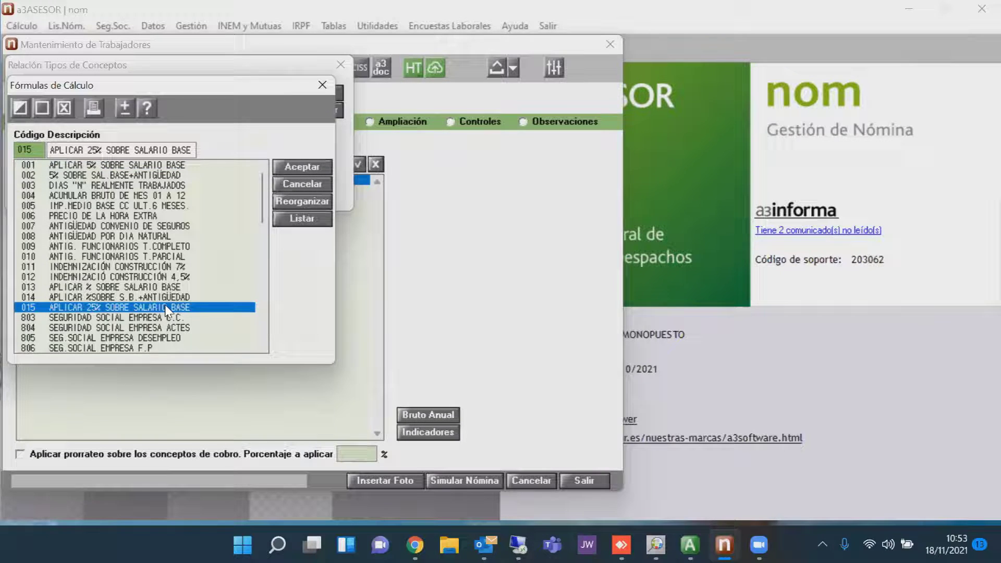
click(290, 166)
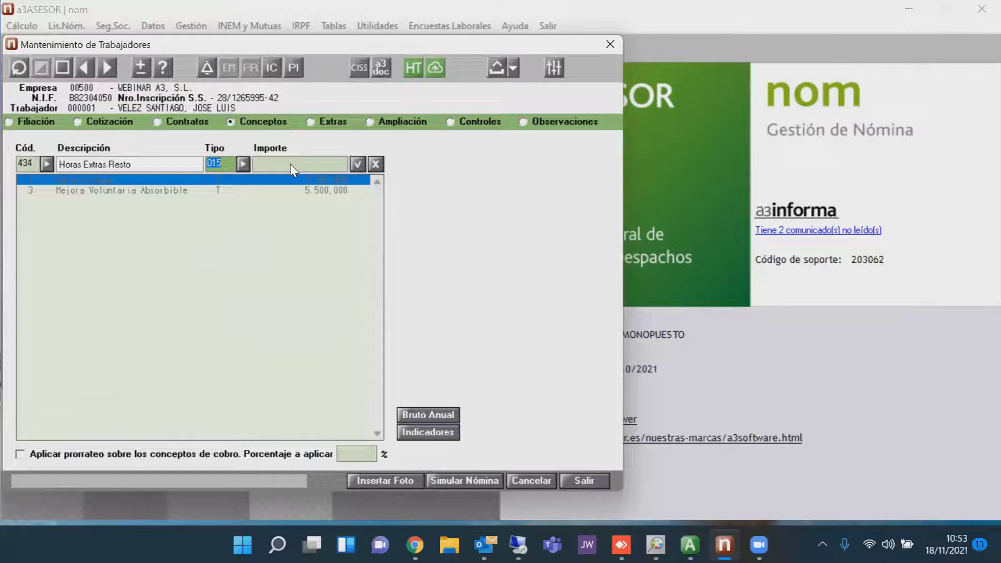
click(358, 165)
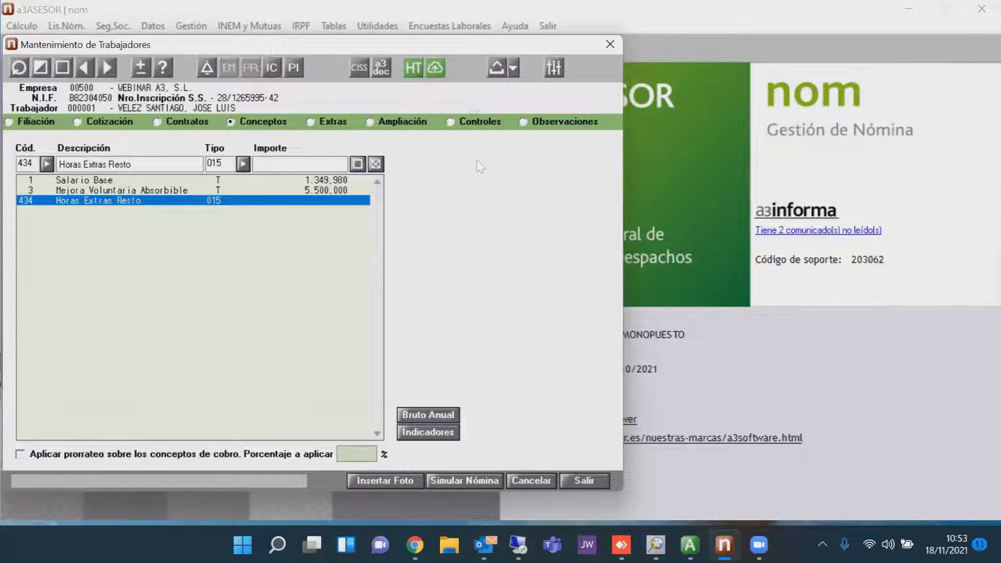
drag(457, 51, 459, 33)
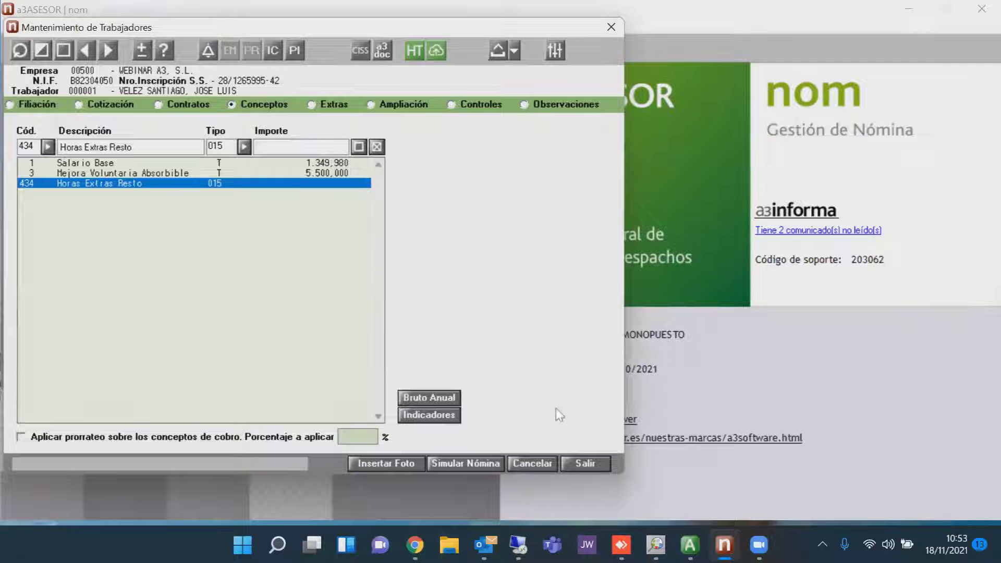
click(567, 465)
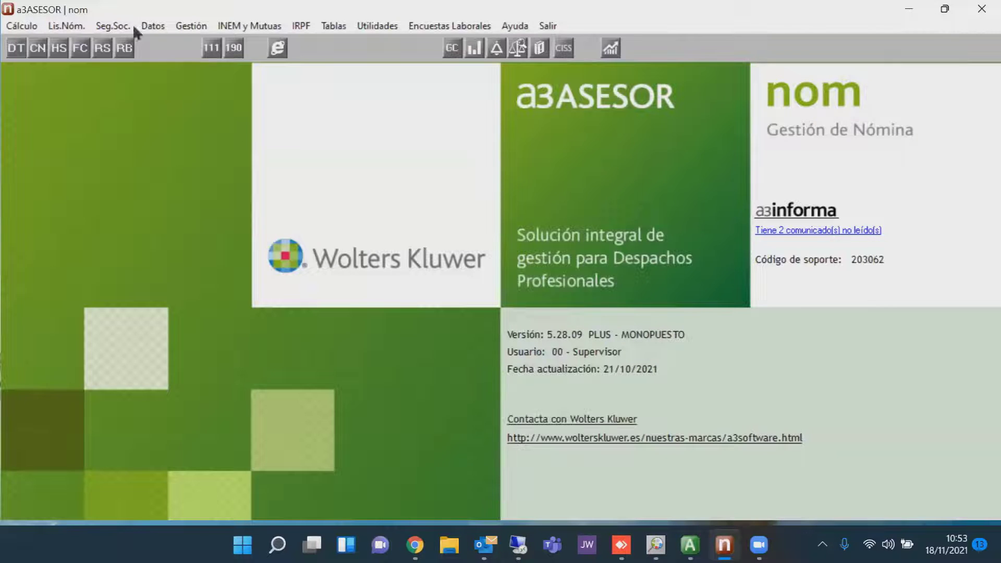
- Reopen Modificación Masiva Datos and set both Concepto Inicial and Concepto Final to 1 for the Conceptos de Cobro export
click(151, 27)
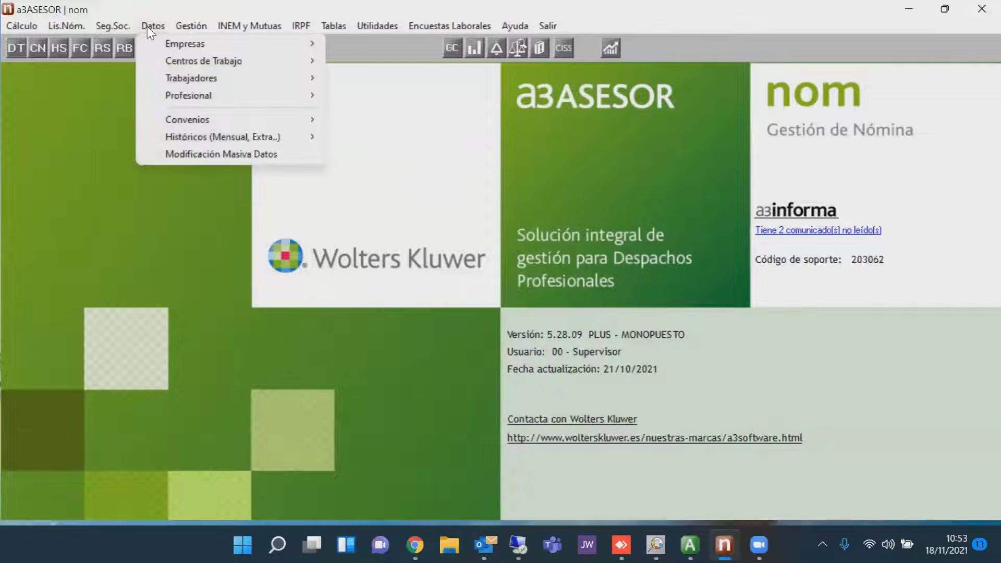
mouse_move(172, 78)
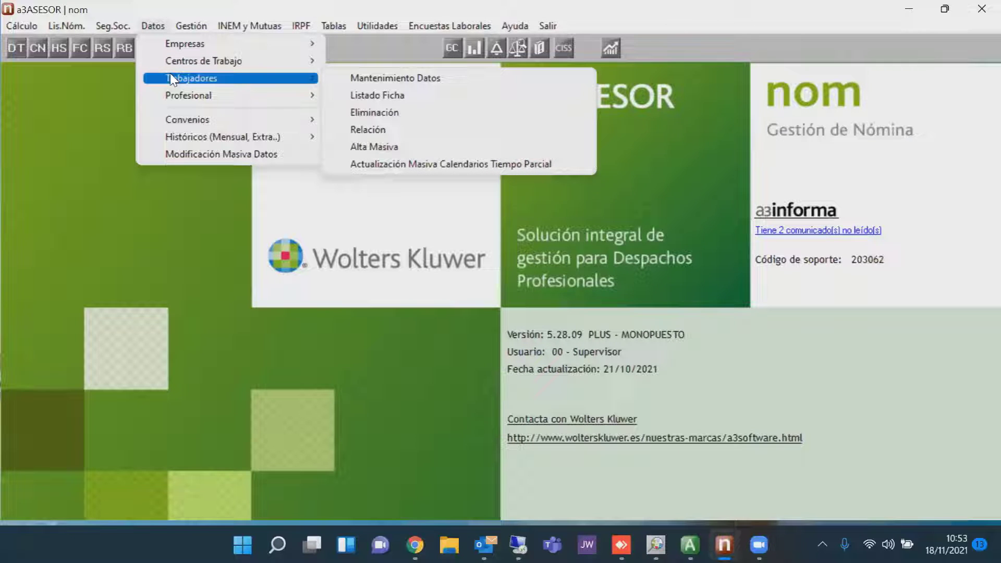
click(185, 156)
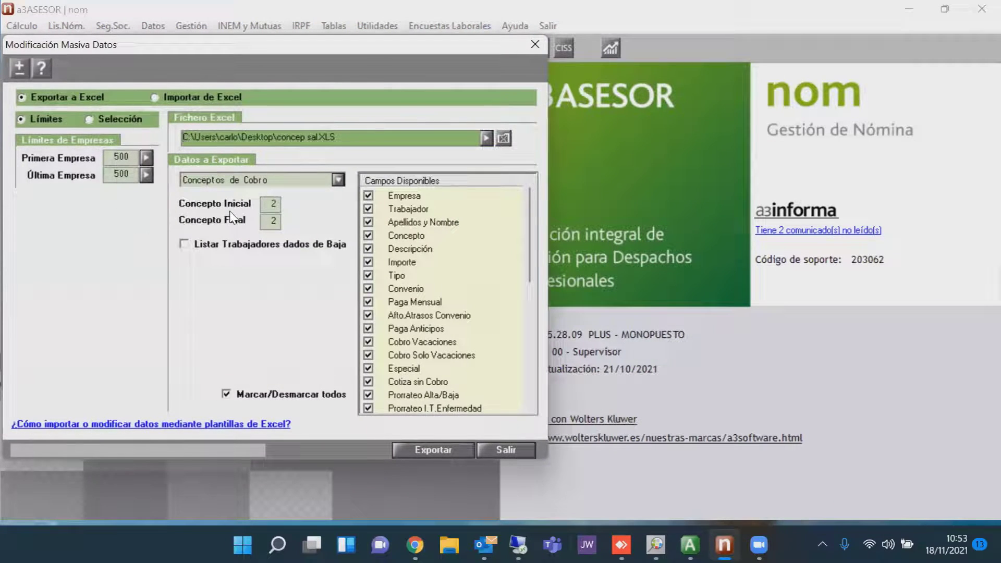
click(268, 200)
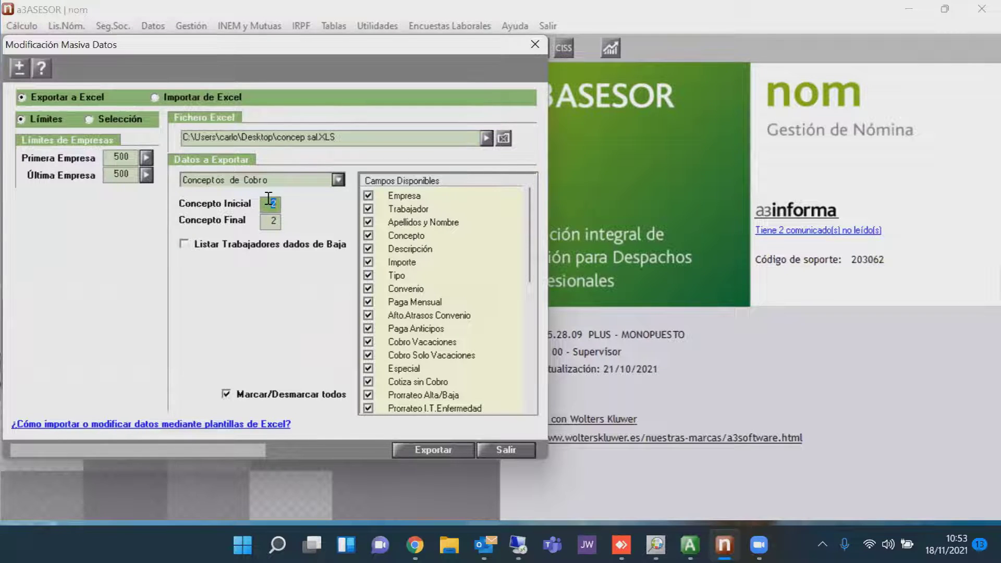
text(1)
key(Tab)
text(1)
key(Tab)
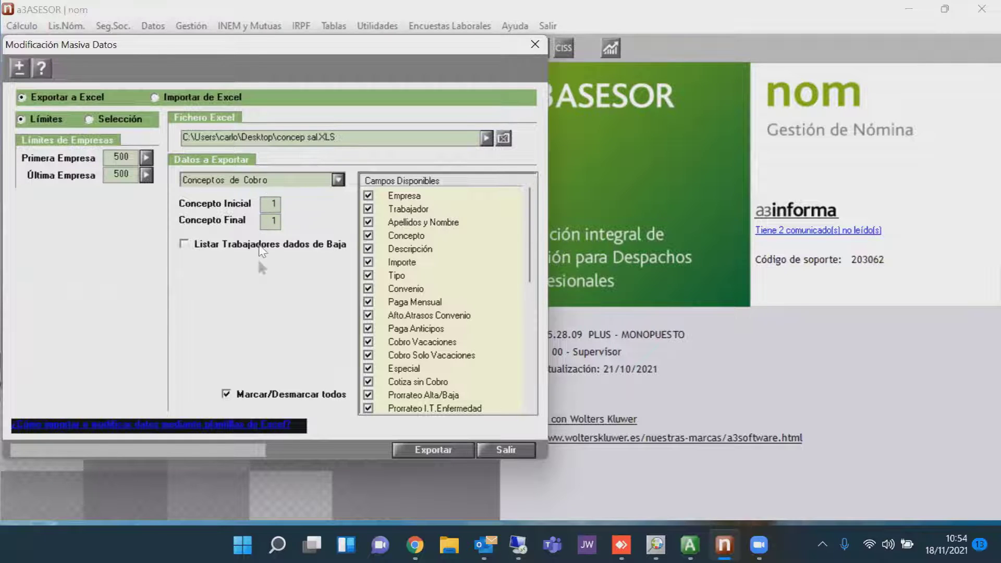
- Limit the exported fields to Empresa, Trabajador, Concepto and Tipo, and export them to concep sal.XLS
click(227, 395)
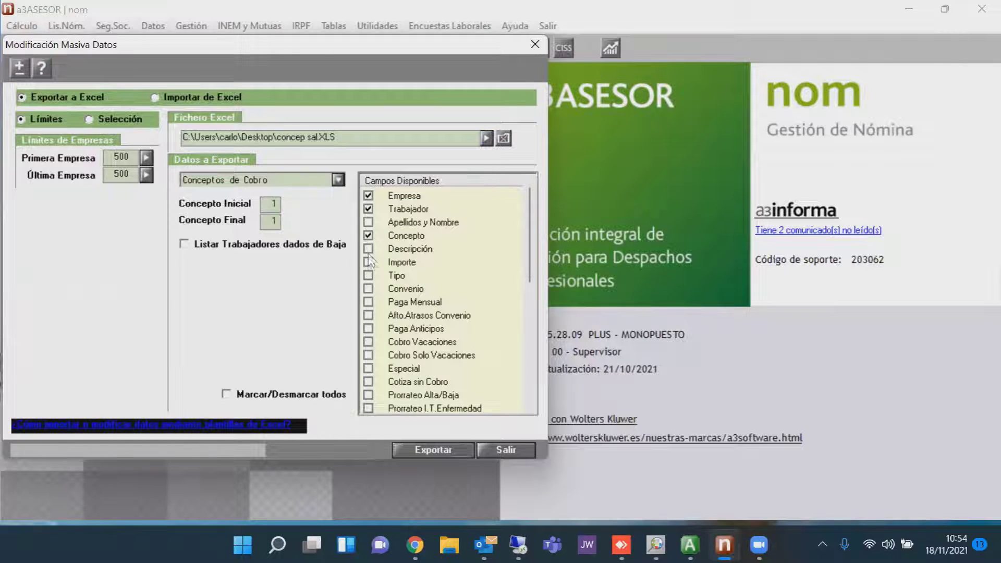
click(369, 276)
click(369, 264)
click(389, 265)
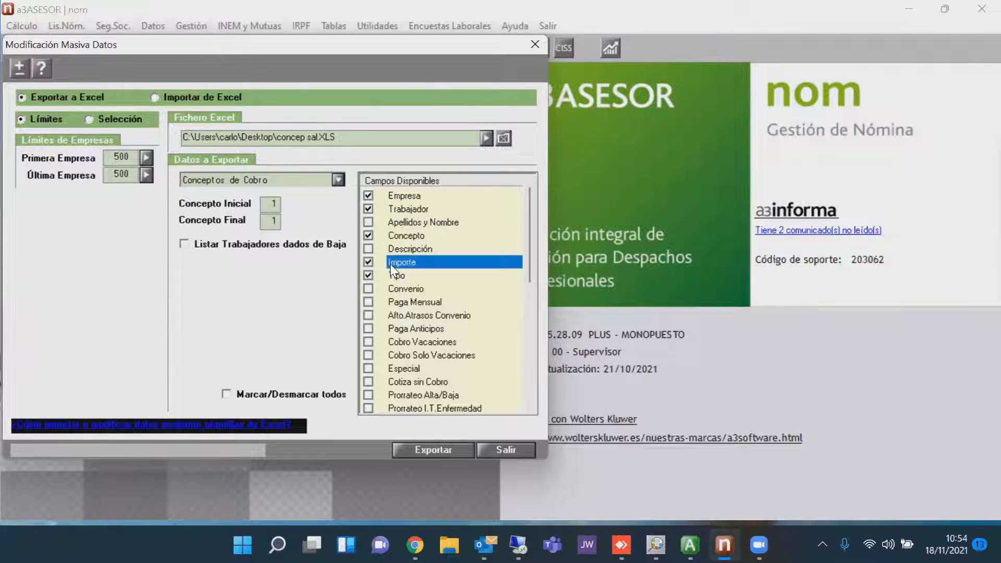
click(369, 262)
click(449, 450)
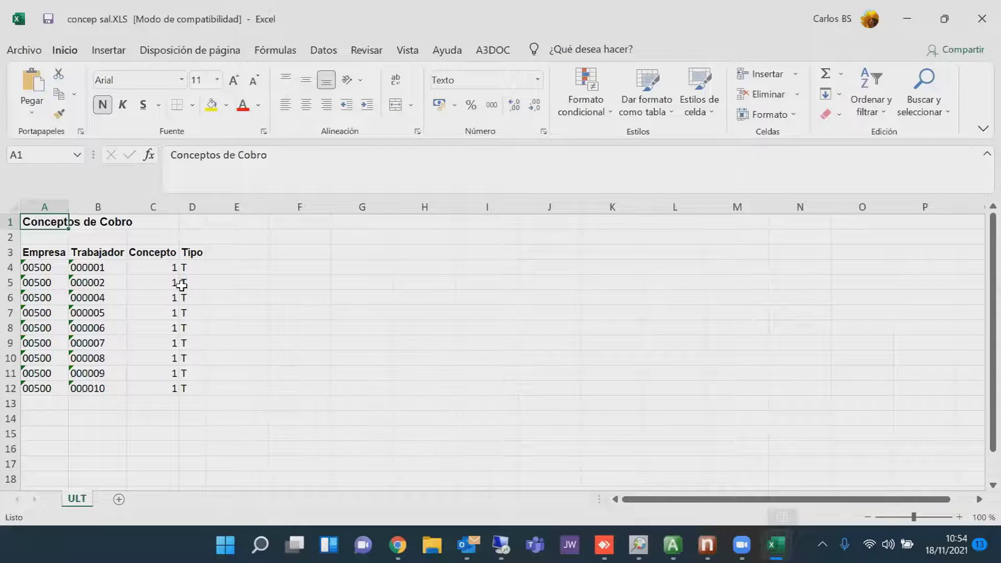
- Set the Concepto of all nine listed workers (C4:C12) to 434
click(161, 268)
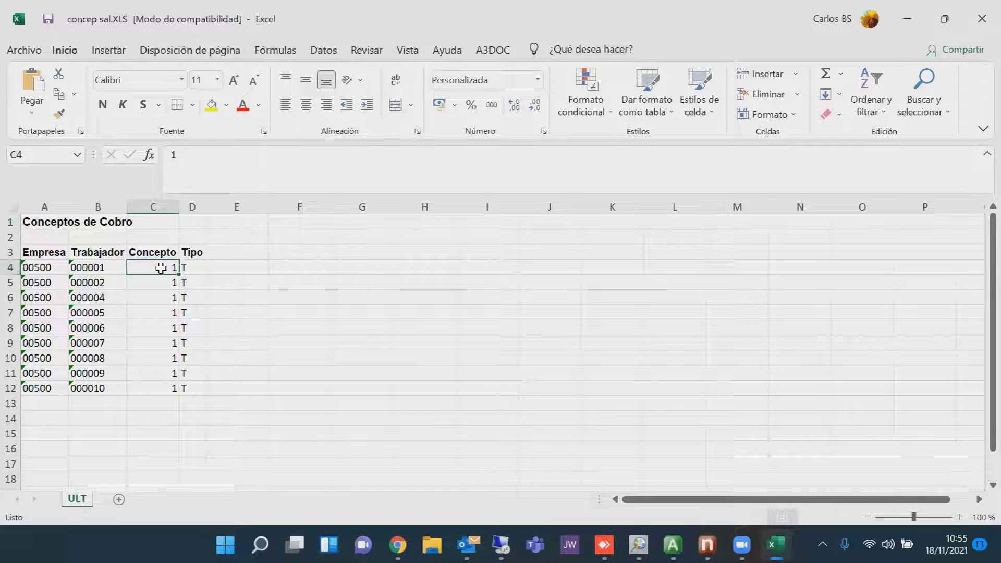
text(434)
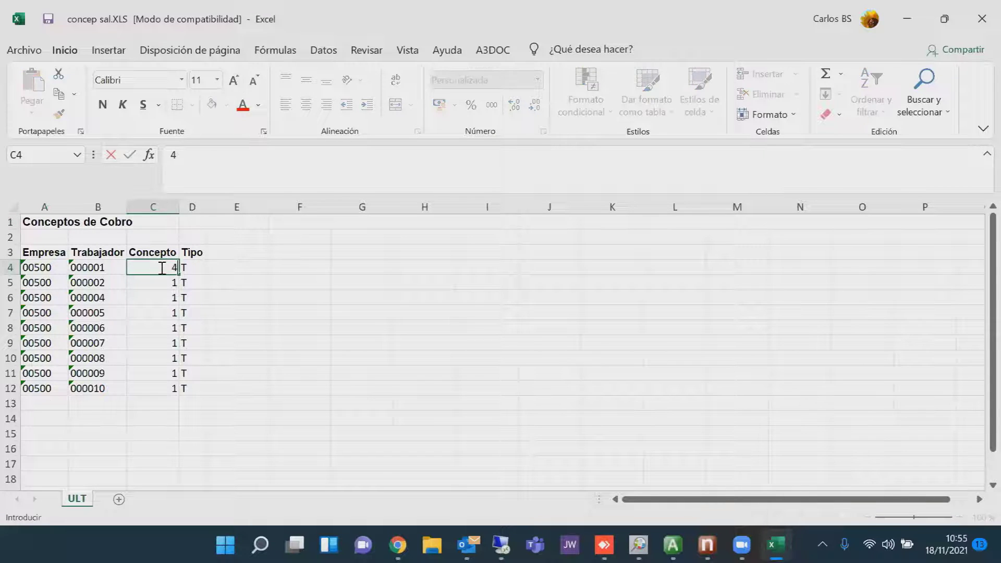
key(Return)
click(160, 267)
key(ctrl+c)
key(Down)
key(shift+Down)
key(shift+Down)
key(shift+Down)
key(shift+Down)
key(shift+Down)
key(shift+Down)
key(shift+Down)
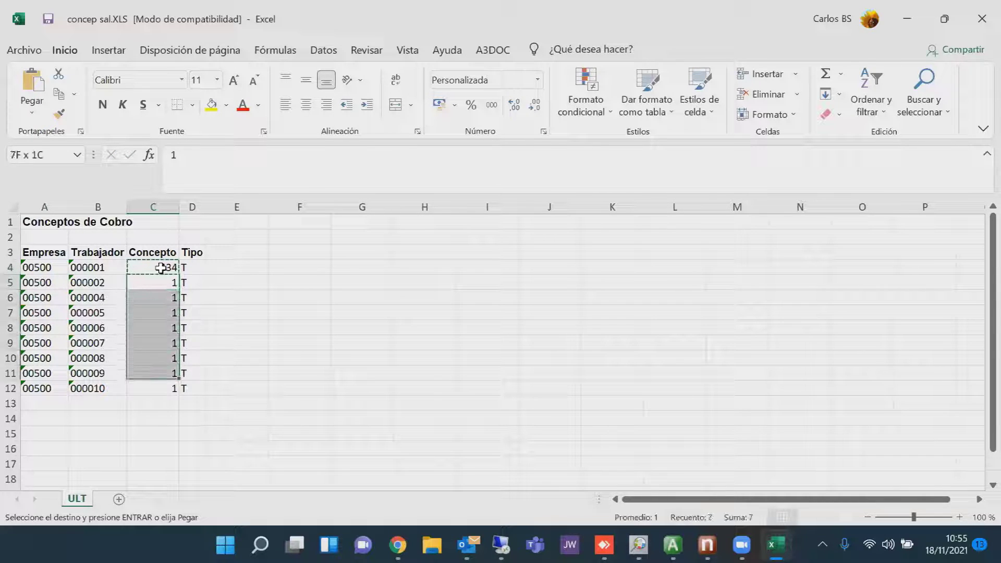
key(ctrl+v)
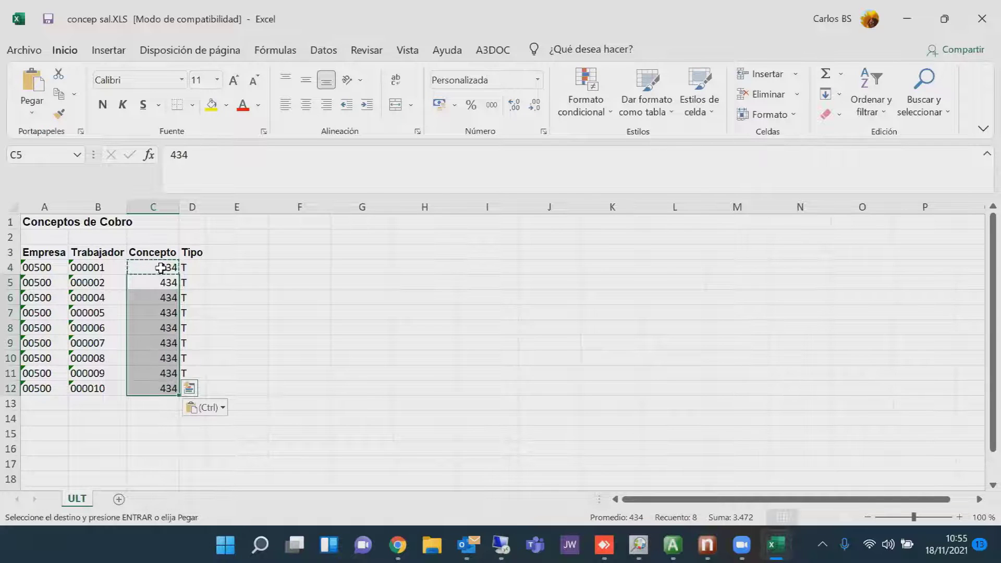
- Set the Tipo of all nine listed workers (D4:D12) to 25, and save and close the workbook
click(161, 267)
key(Right)
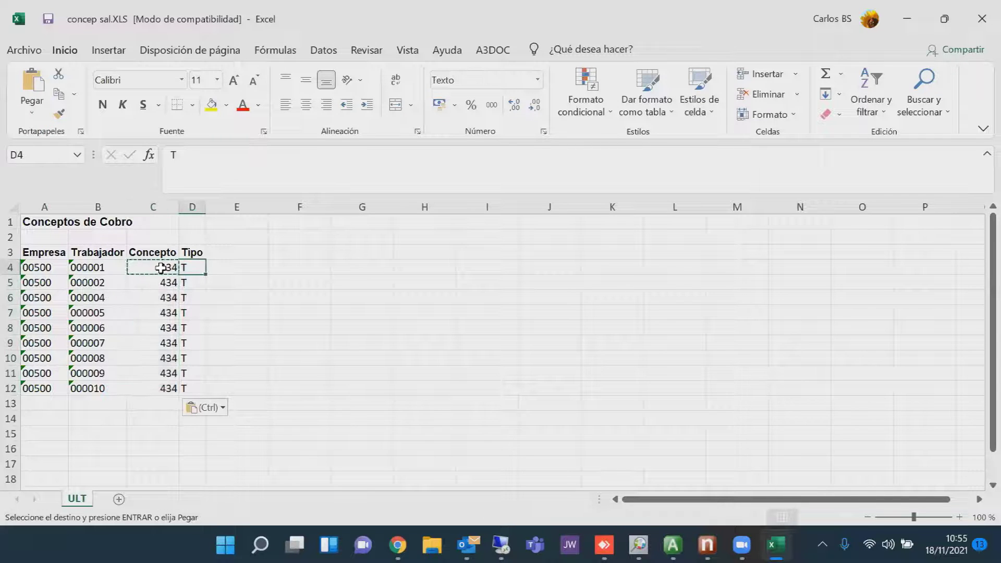
text(25)
key(Return)
key(Up)
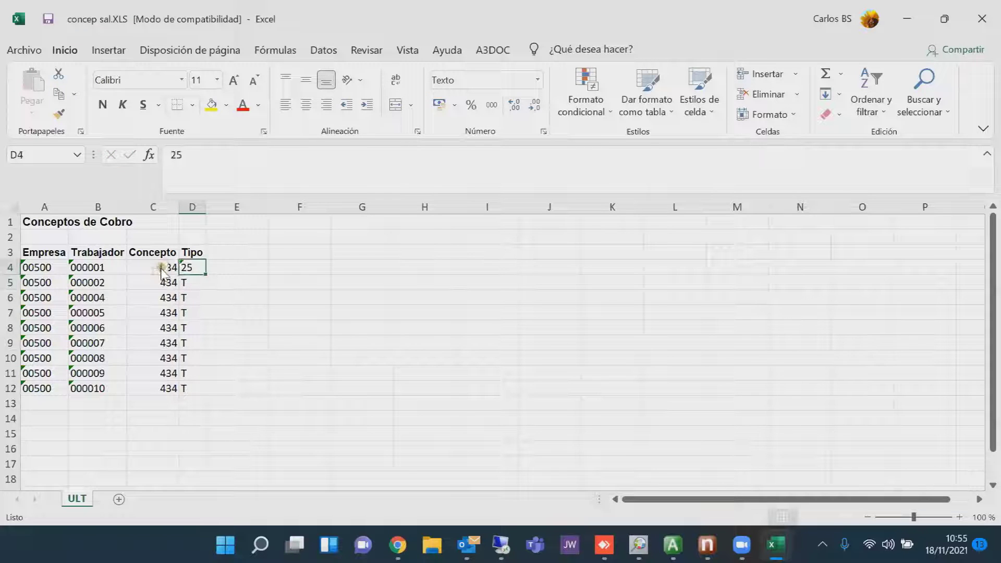
key(ctrl+c)
key(Down)
key(shift+Down)
key(shift+Down)
key(shift+Down)
key(shift+Down)
key(shift+Down)
key(shift+Down)
key(shift+Down)
key(ctrl+v)
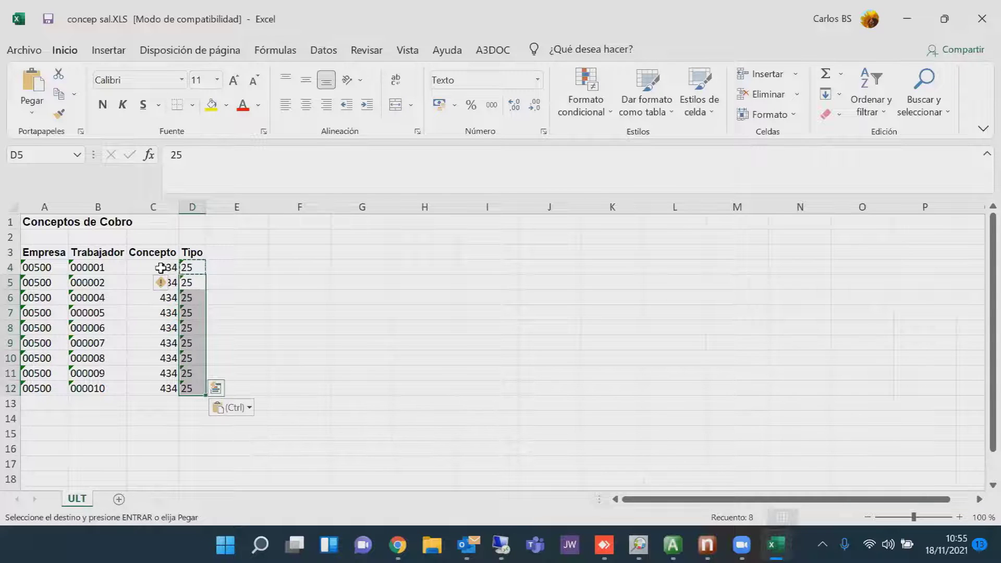
key(Escape)
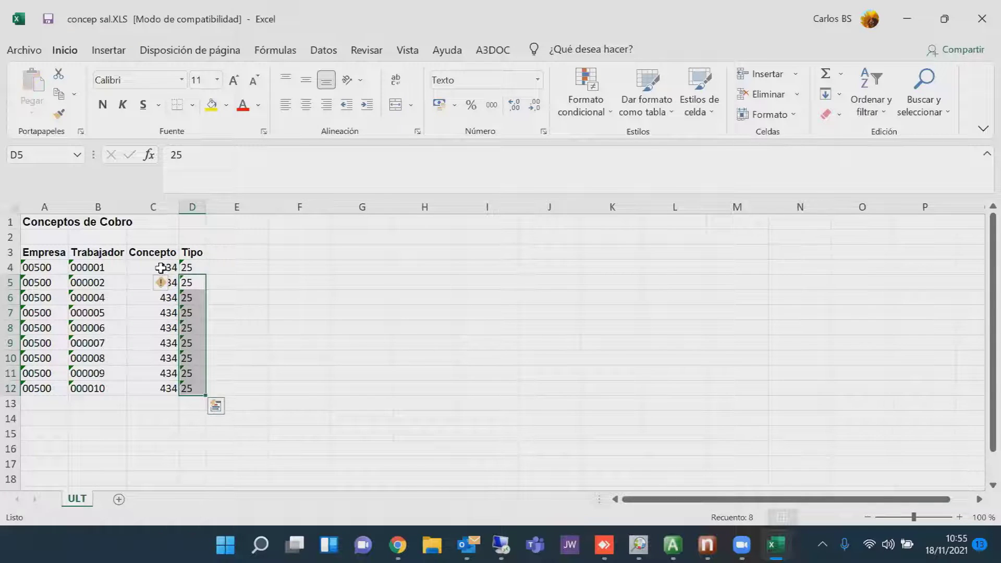
click(49, 21)
click(980, 21)
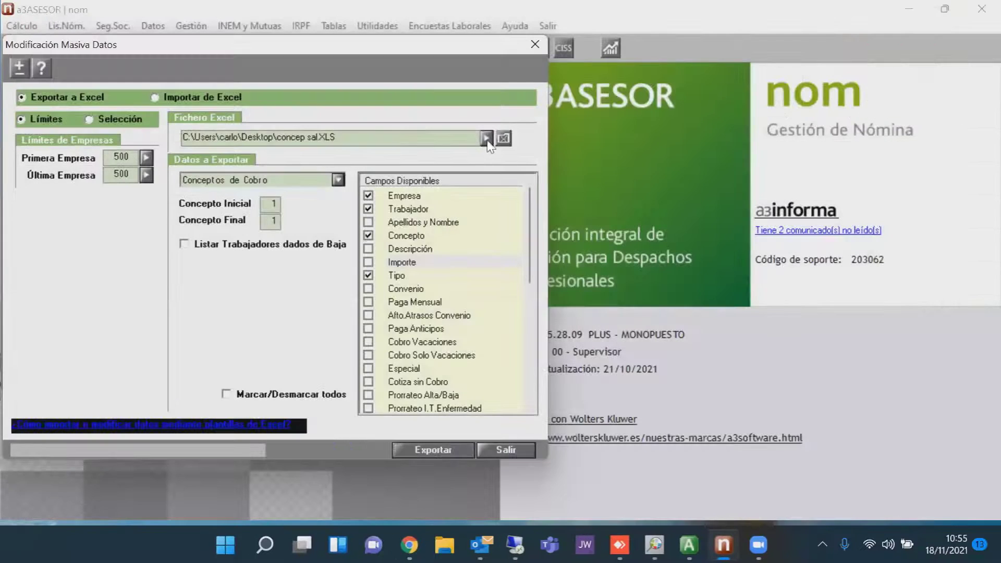
- Import the edited concep sal.XLS through Modificación Masiva Datos, accepting the modification of the workers' data, and exit the utility
click(176, 99)
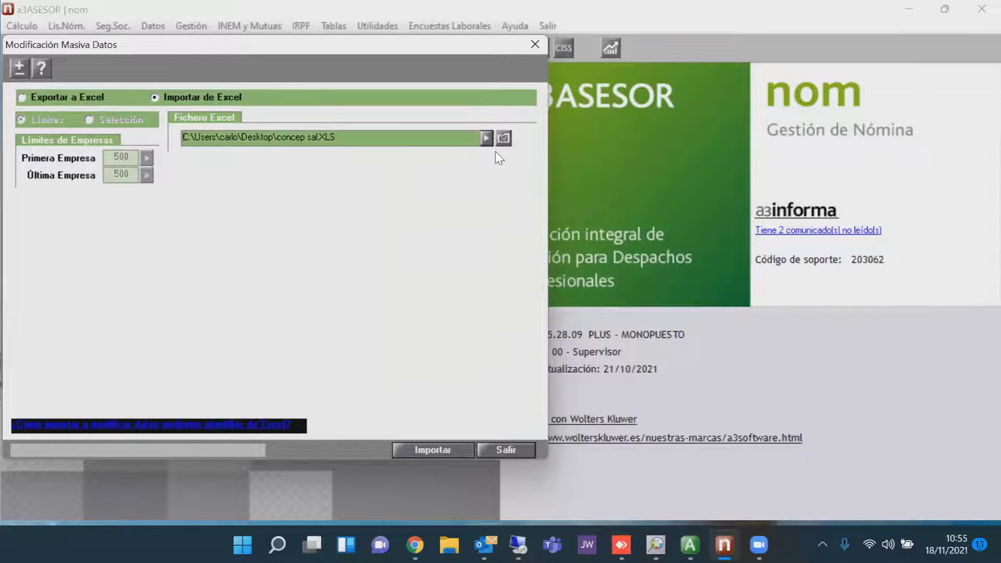
click(414, 449)
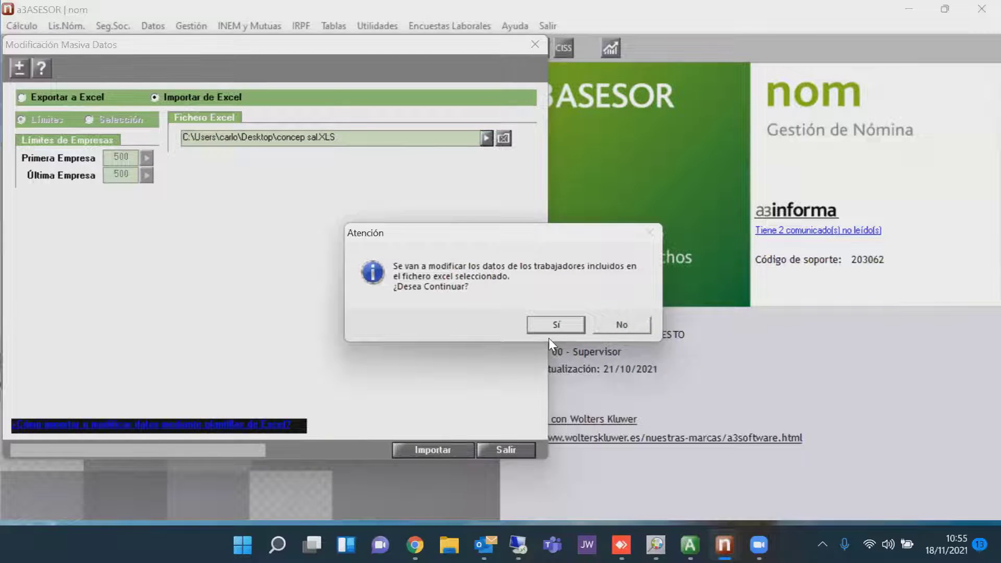
click(553, 326)
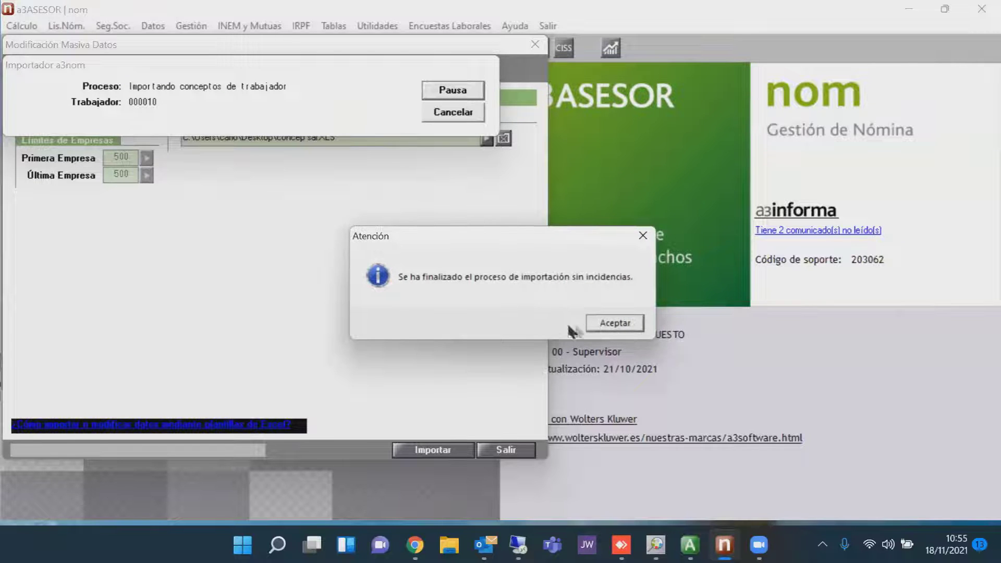
click(601, 325)
click(506, 449)
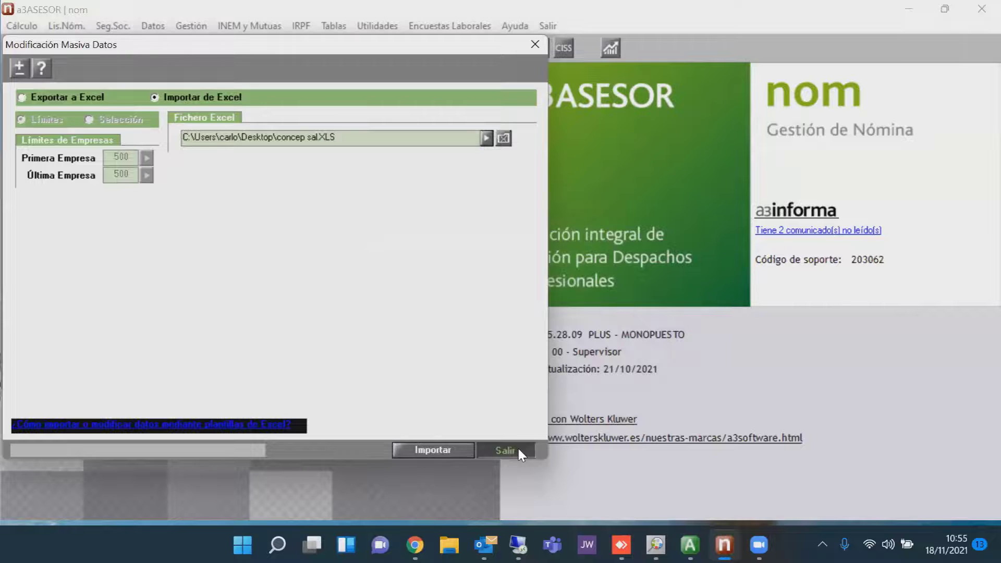
- Open worker 000001's record in Mantenimiento de Trabajadores and put its Conceptos section into modification
click(151, 25)
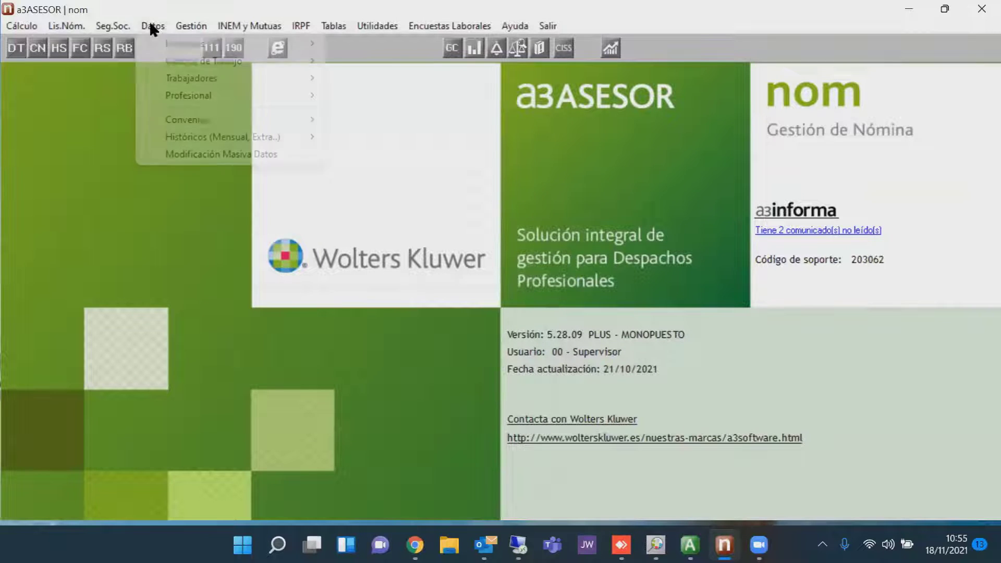
mouse_move(211, 85)
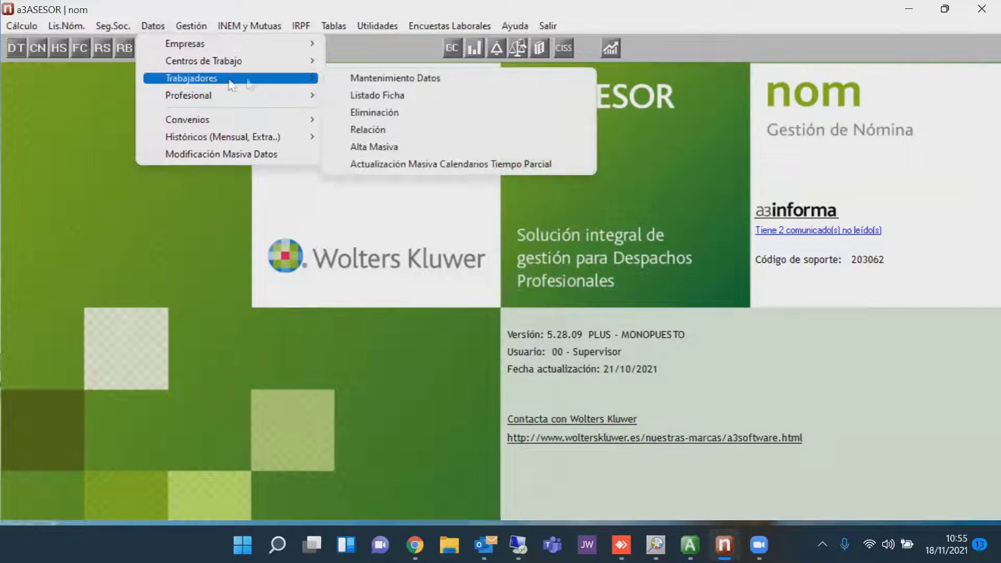
click(340, 76)
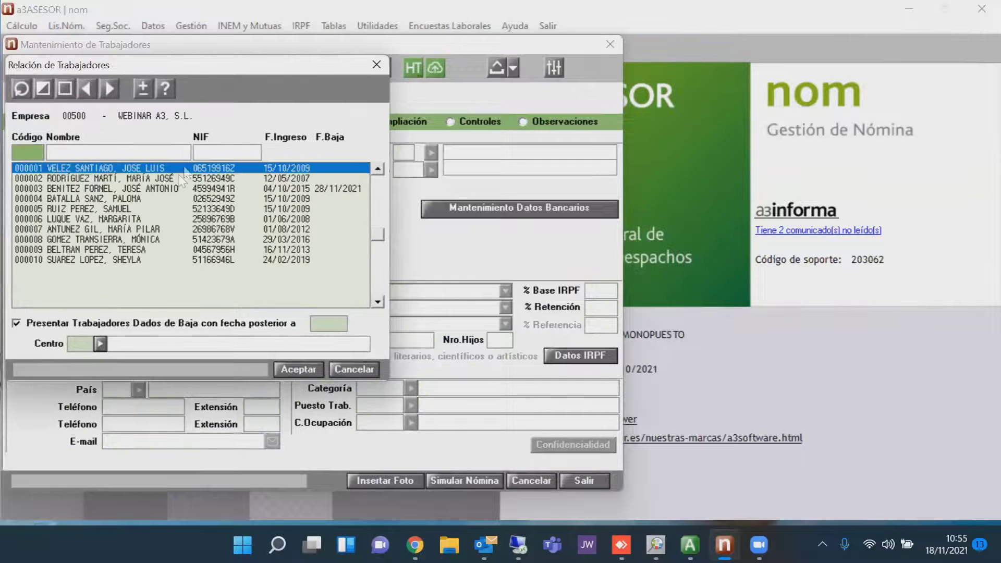
double_click(185, 167)
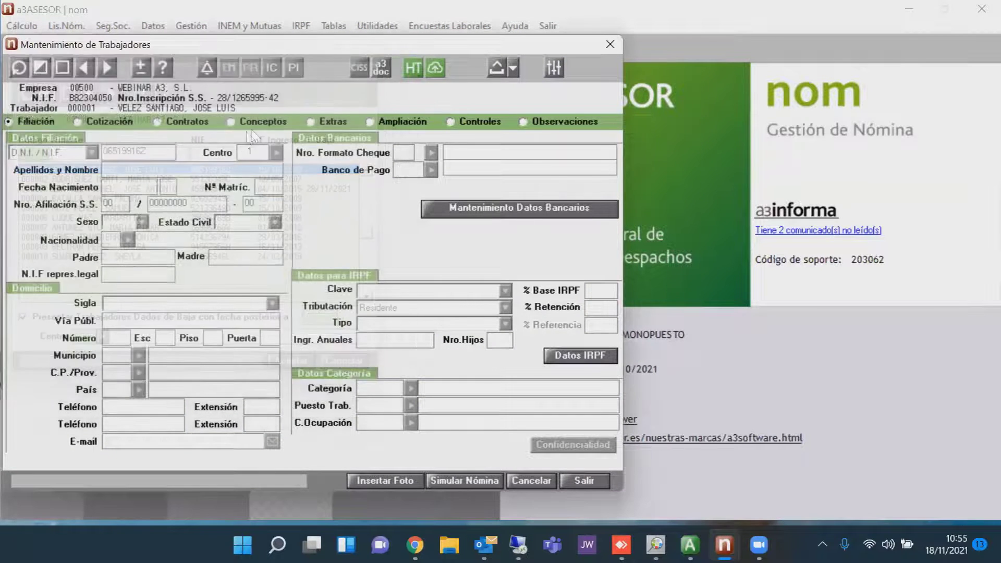
click(257, 122)
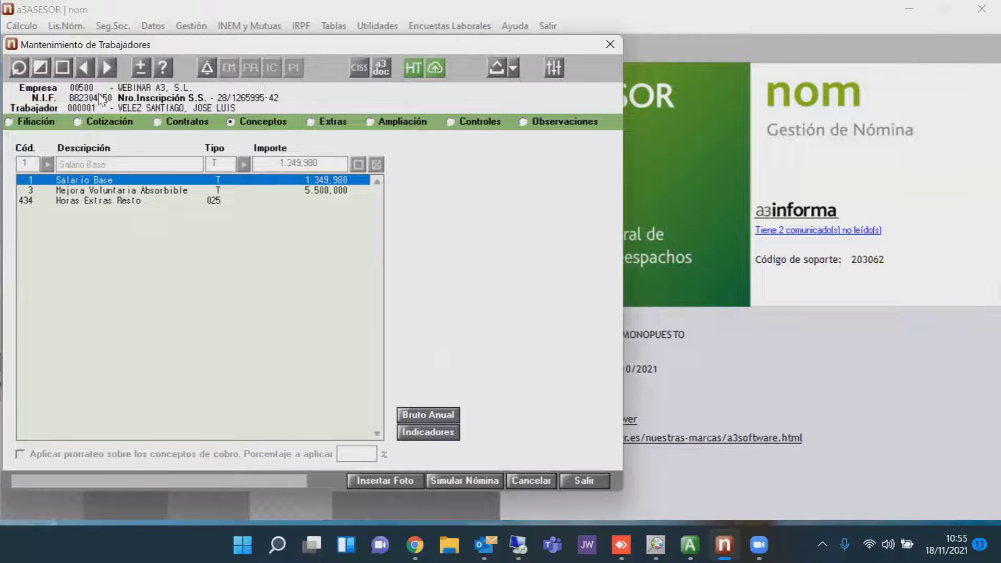
click(41, 70)
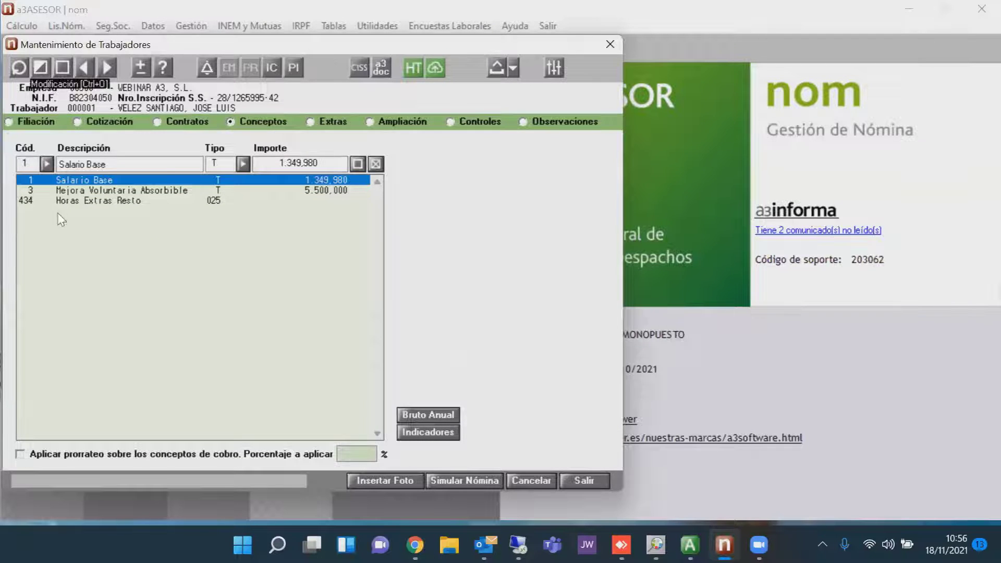
- Go through the pay concepts of workers 000002 to 000006 to check the imported concept 434
click(107, 69)
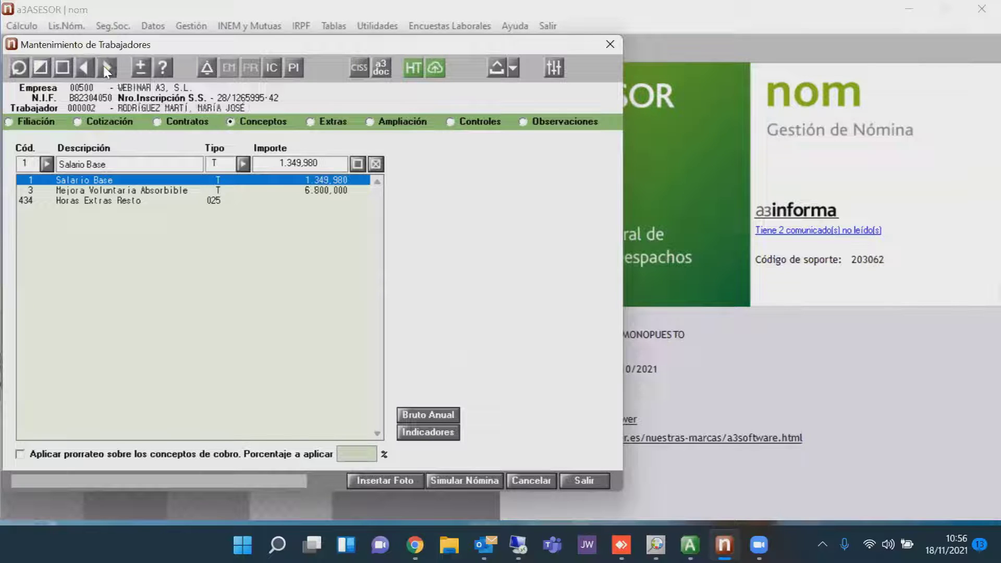
click(107, 69)
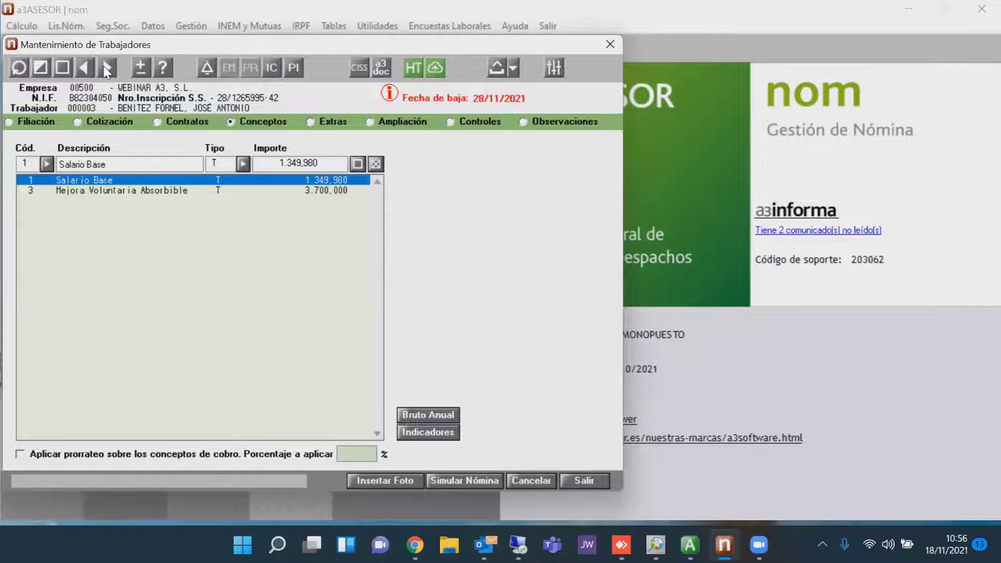
click(107, 69)
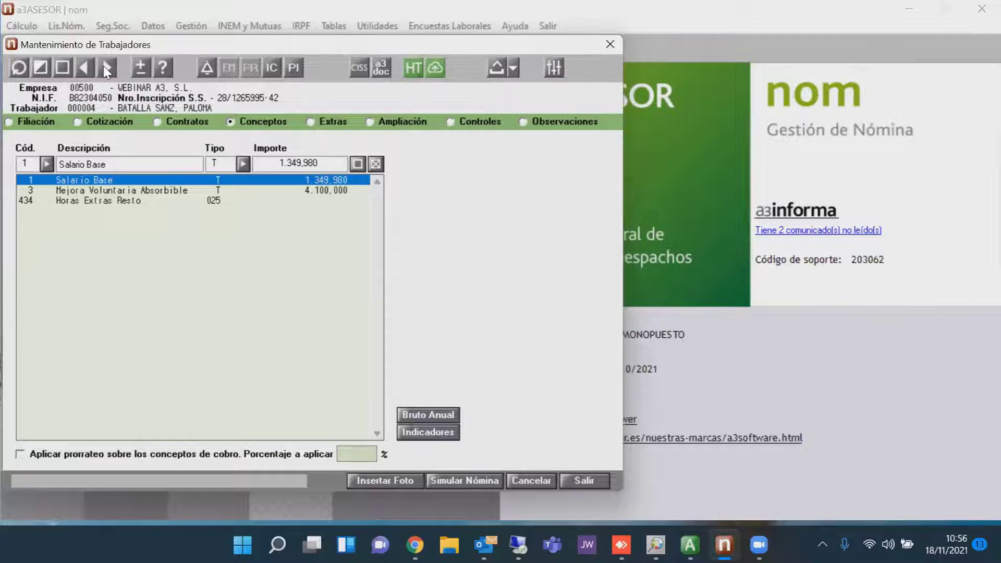
click(107, 68)
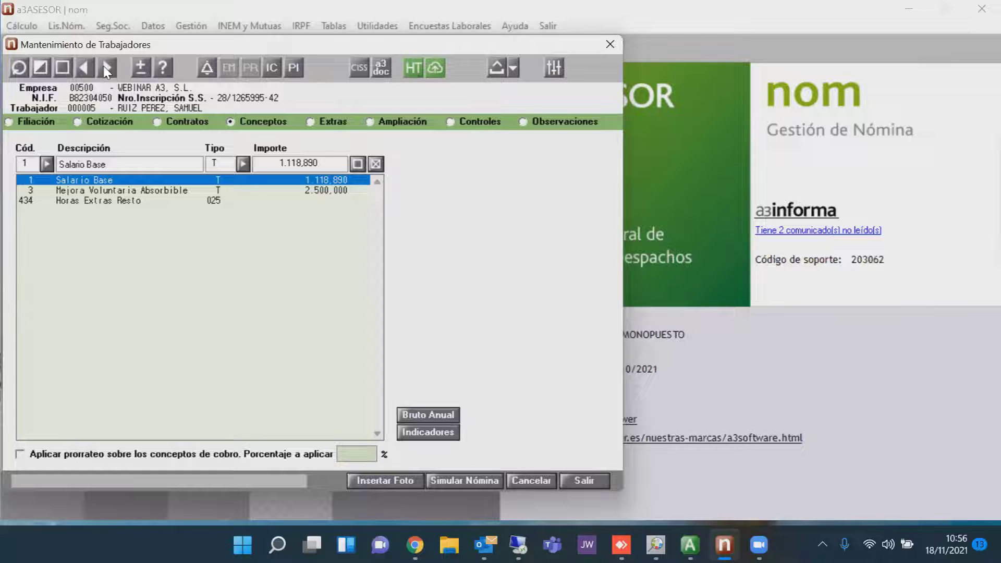
click(107, 69)
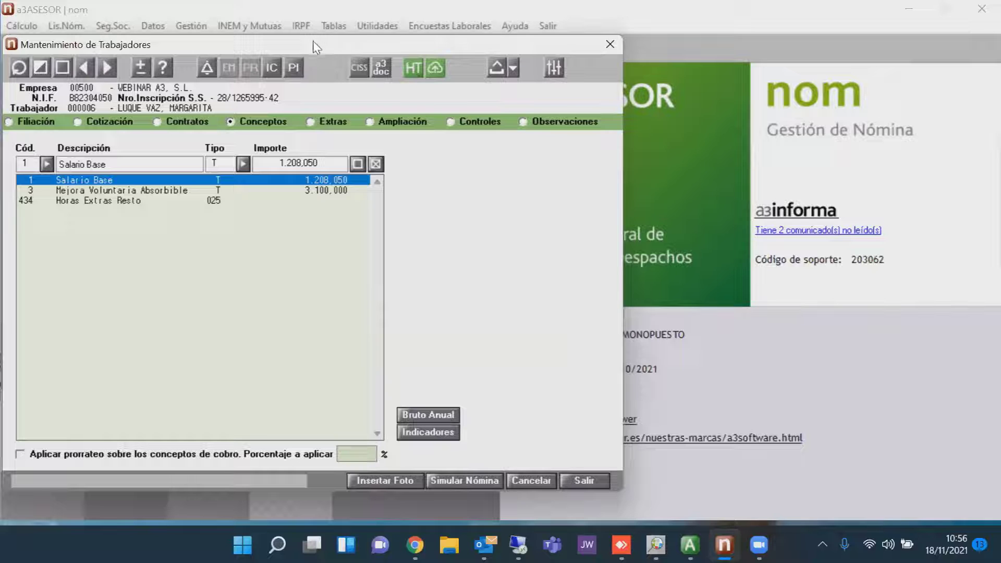
- Simulate the payroll of worker 000006, review the simulated payslip, and close the simulation and the worker's record
drag(313, 41, 316, 7)
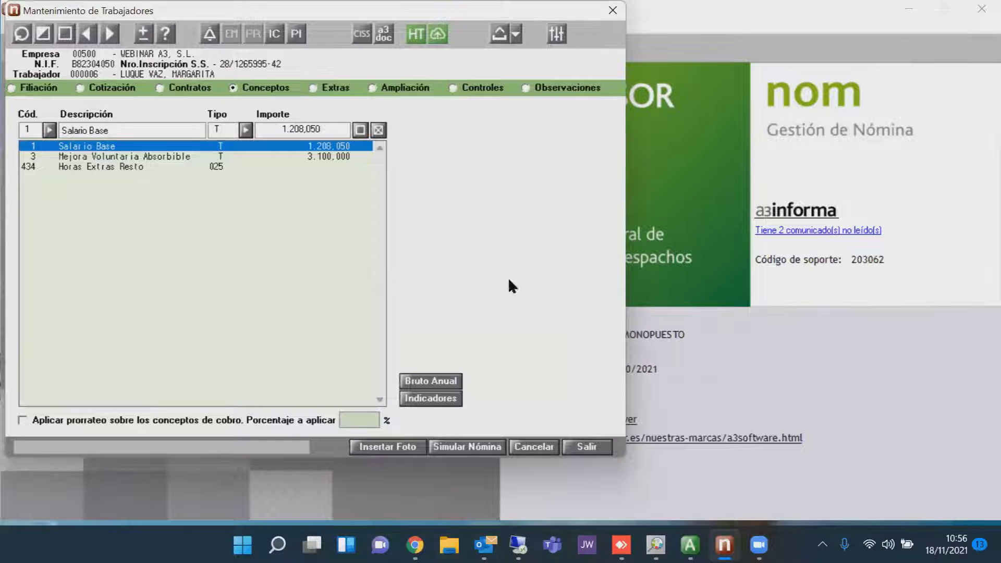
click(471, 447)
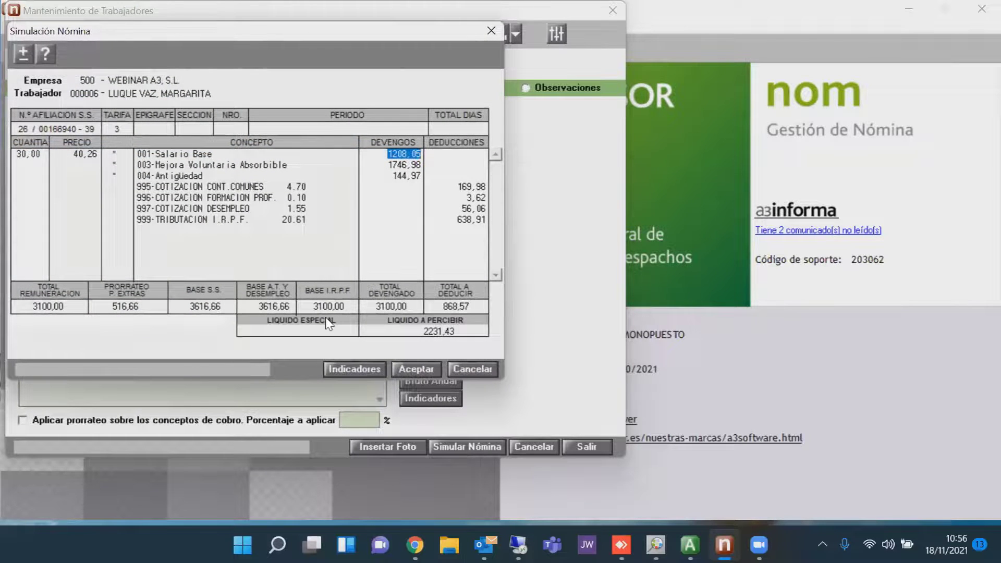
click(469, 371)
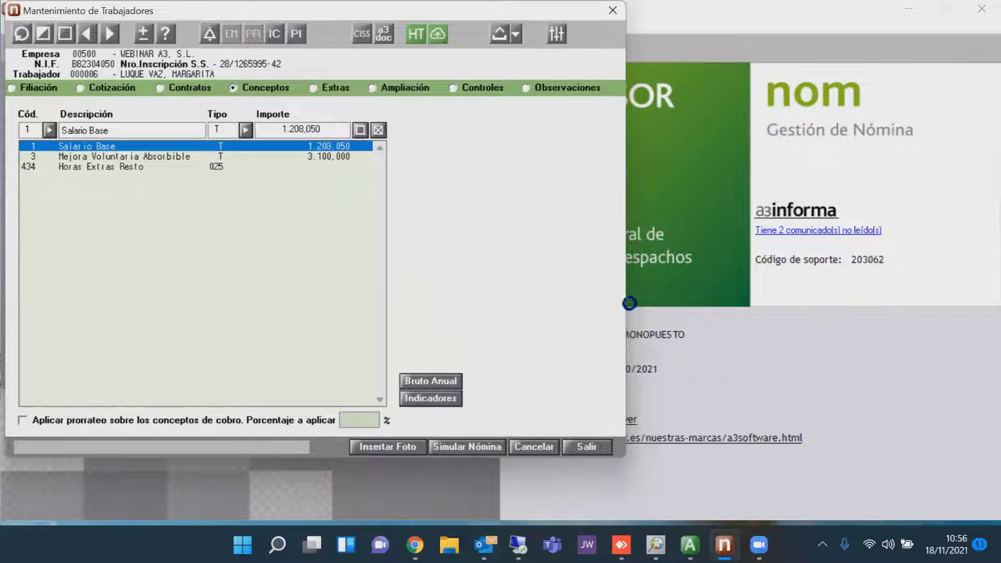
click(601, 443)
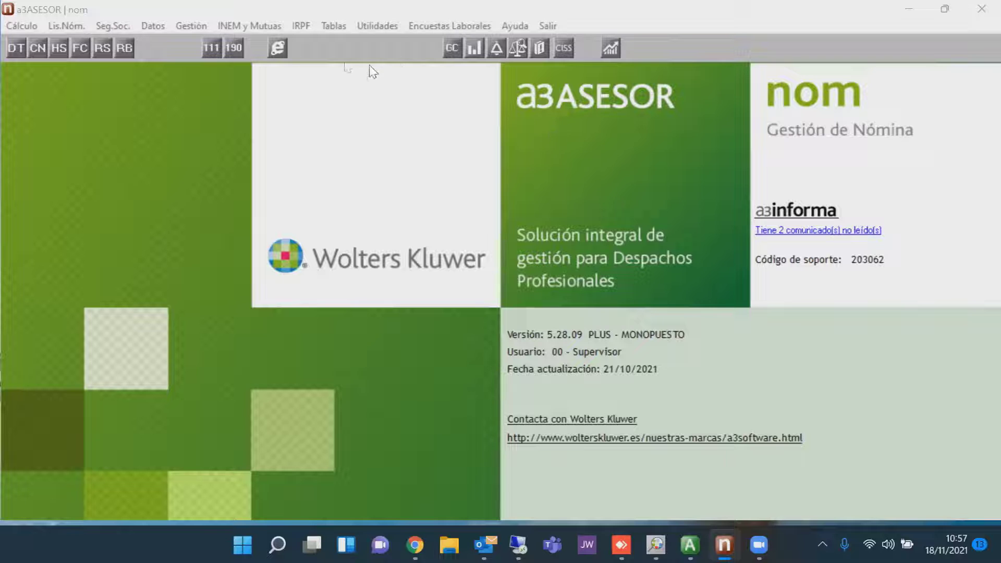
- Open the Incidencias Excel utility for managing payroll incidents
click(22, 26)
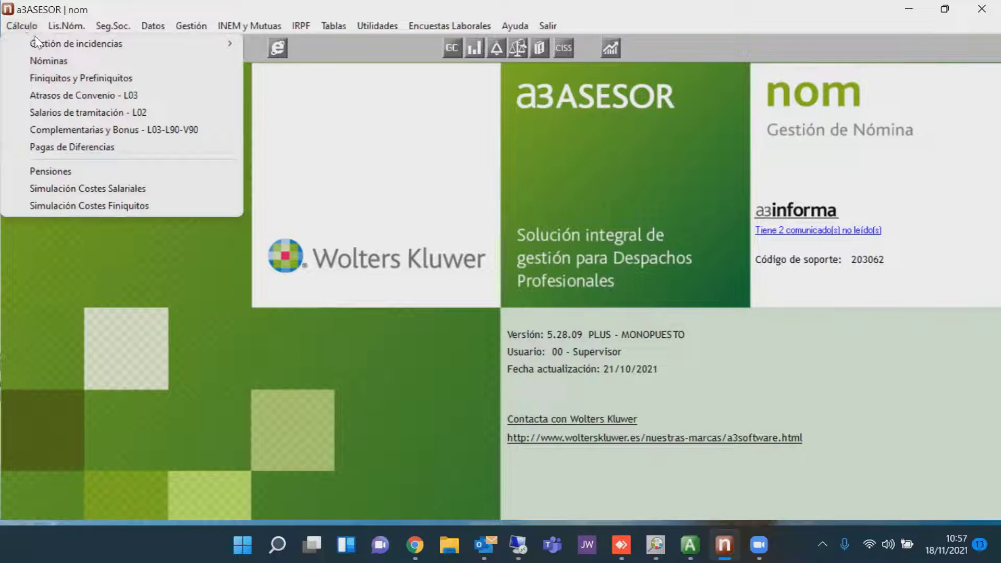
mouse_move(45, 44)
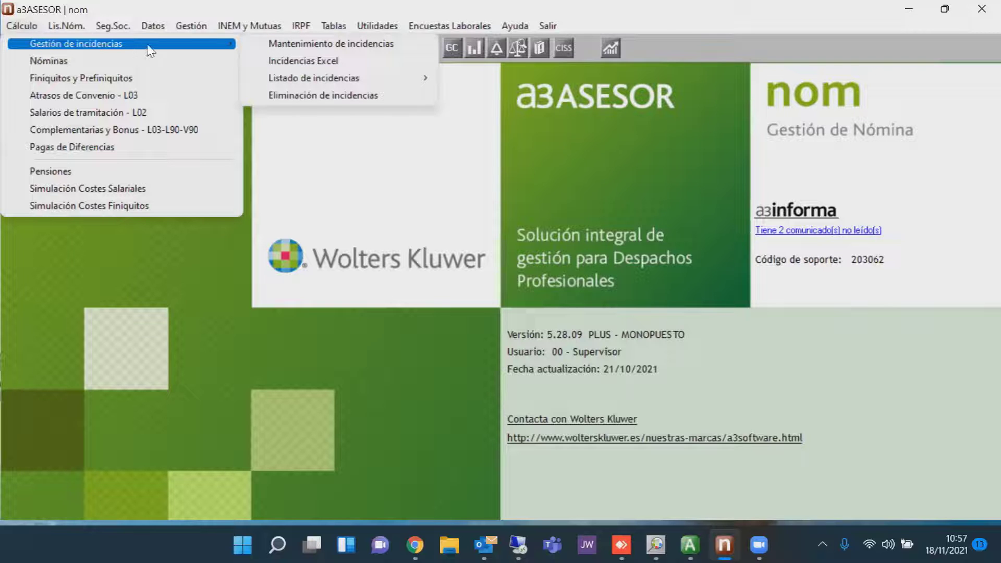
click(290, 61)
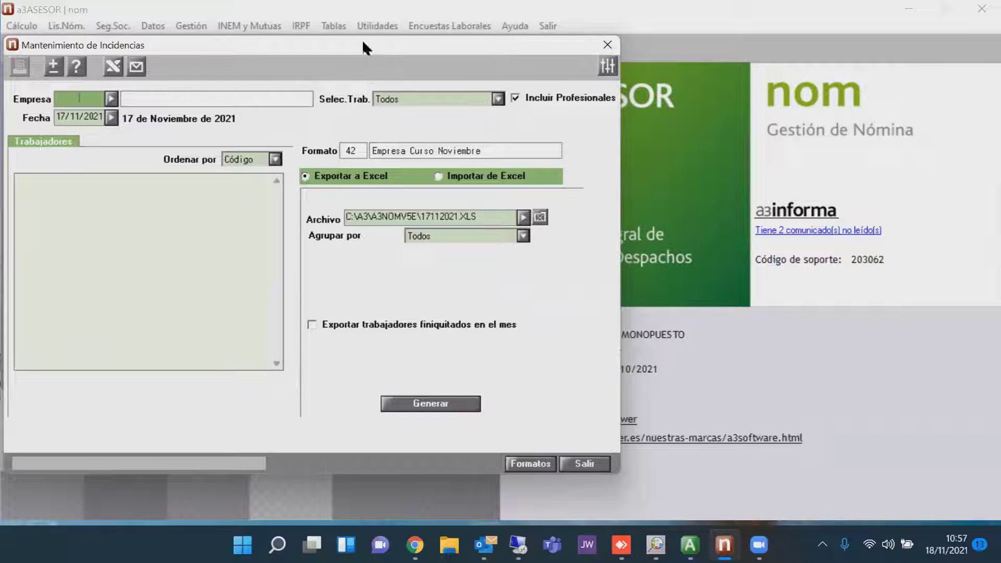
drag(364, 43, 361, 17)
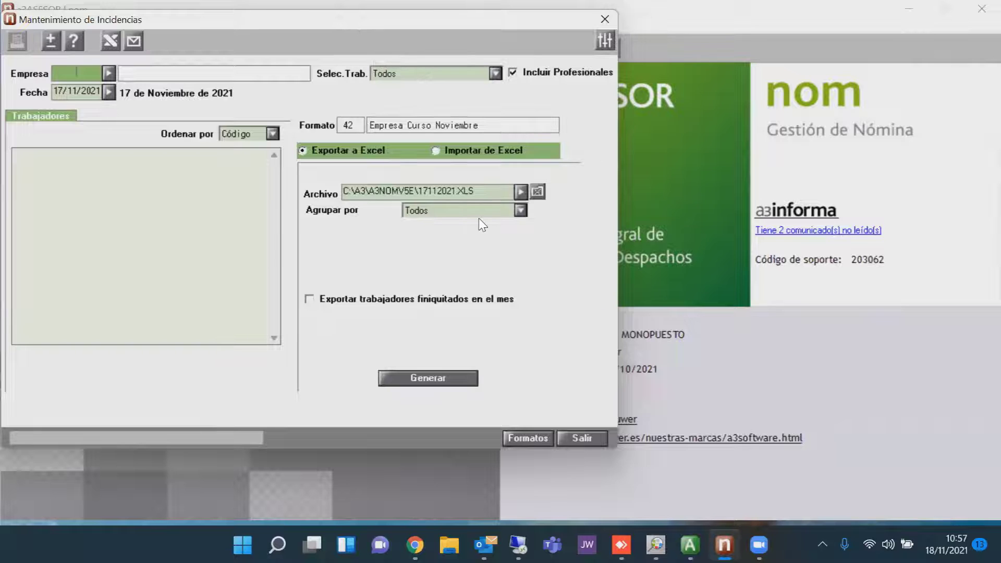
- Open the incident formats and review the parameters of formats 31 to 35 and 41 to 43
click(530, 443)
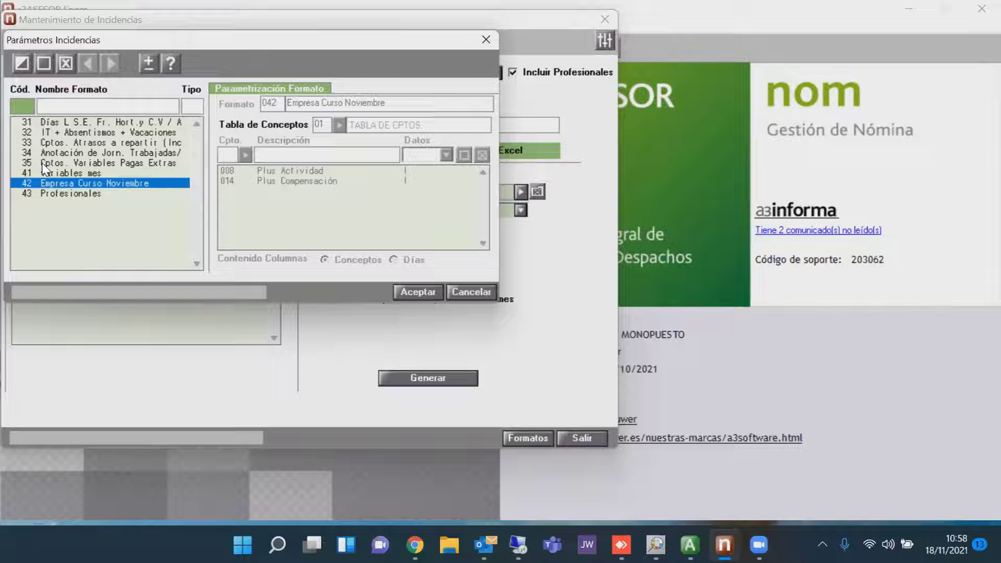
click(59, 123)
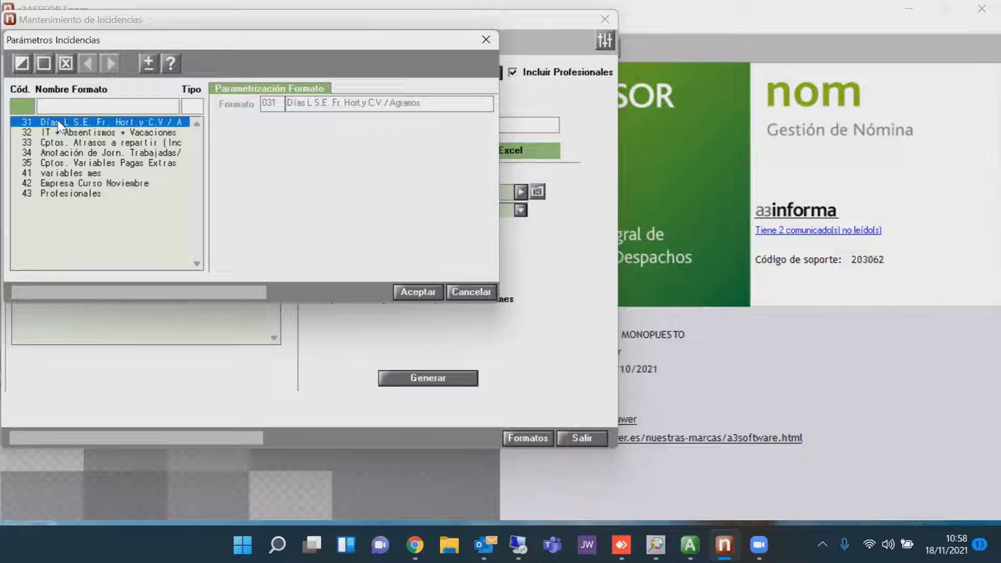
click(69, 133)
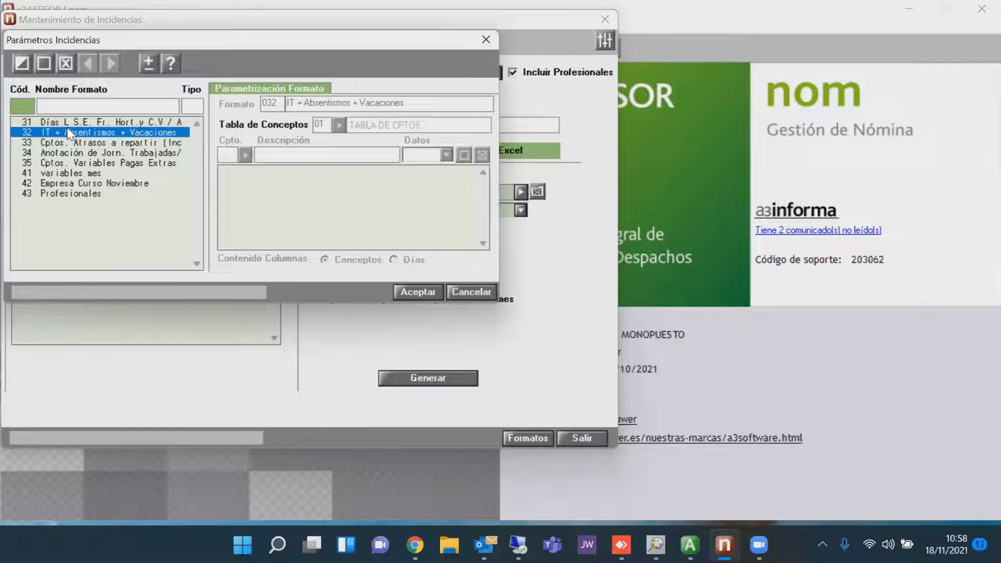
click(74, 142)
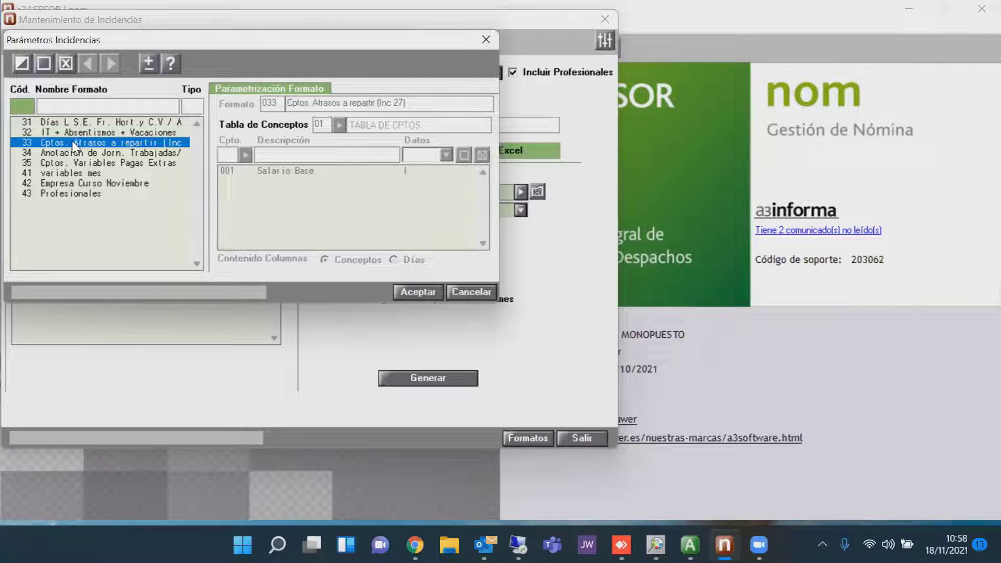
click(77, 153)
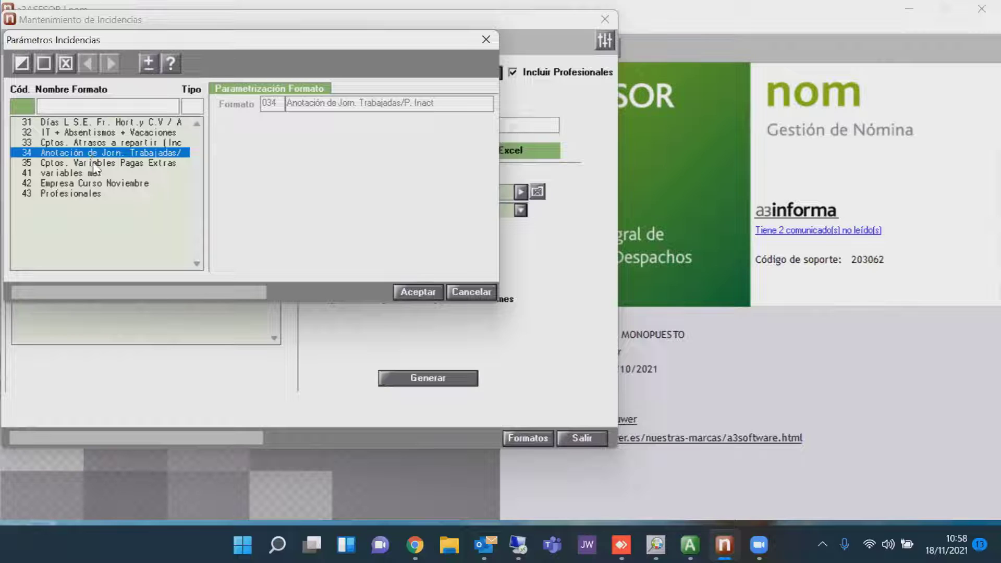
click(96, 164)
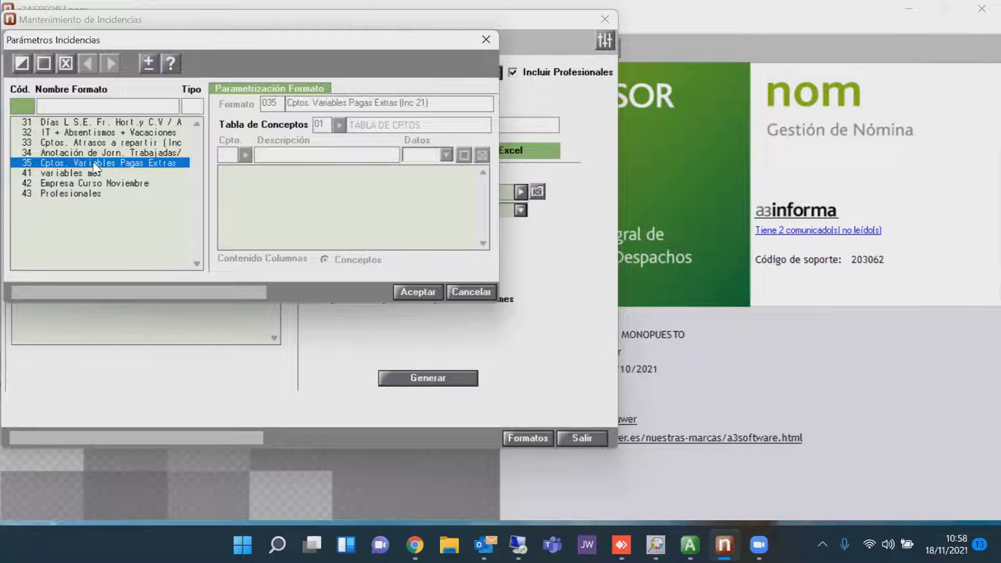
click(95, 174)
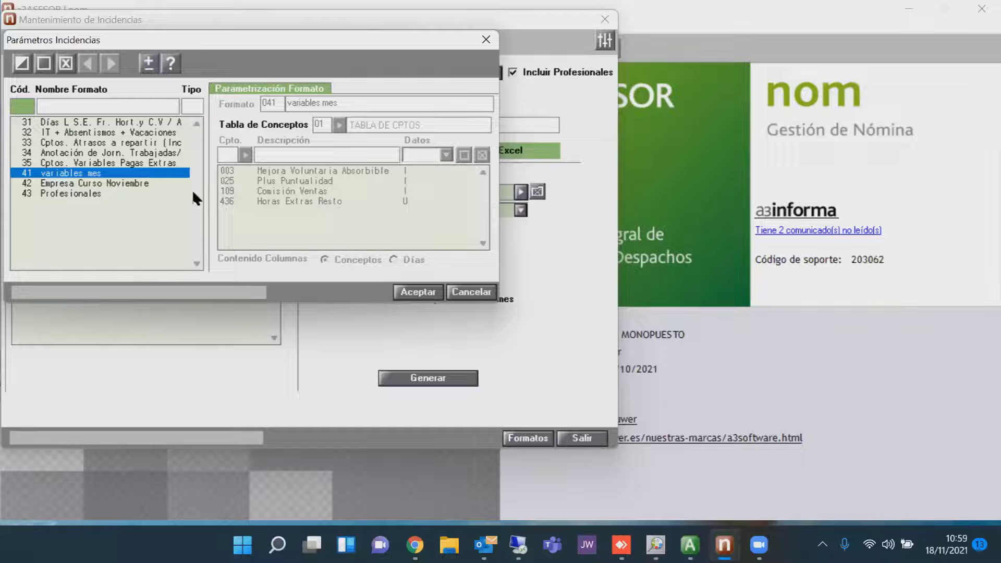
click(134, 184)
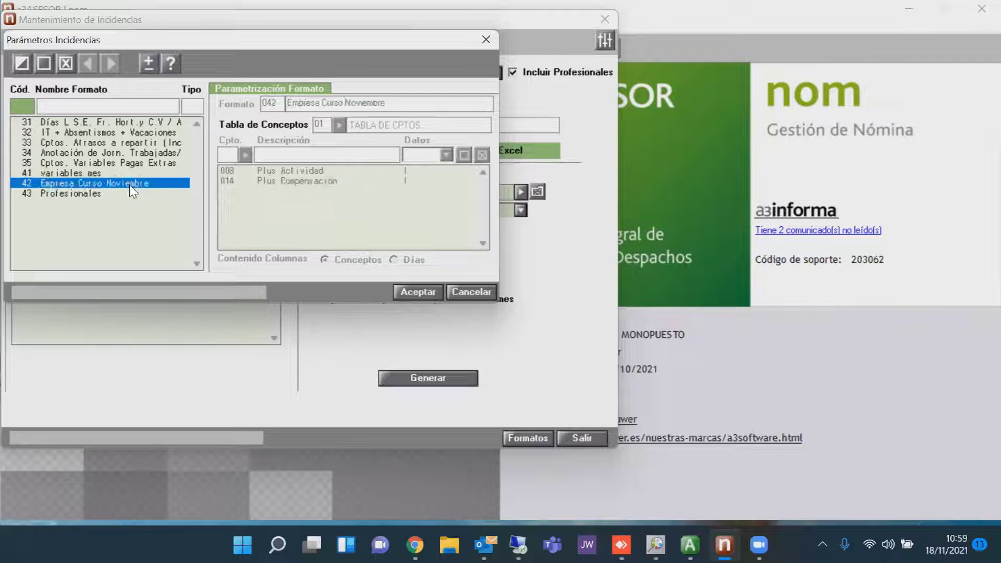
click(95, 196)
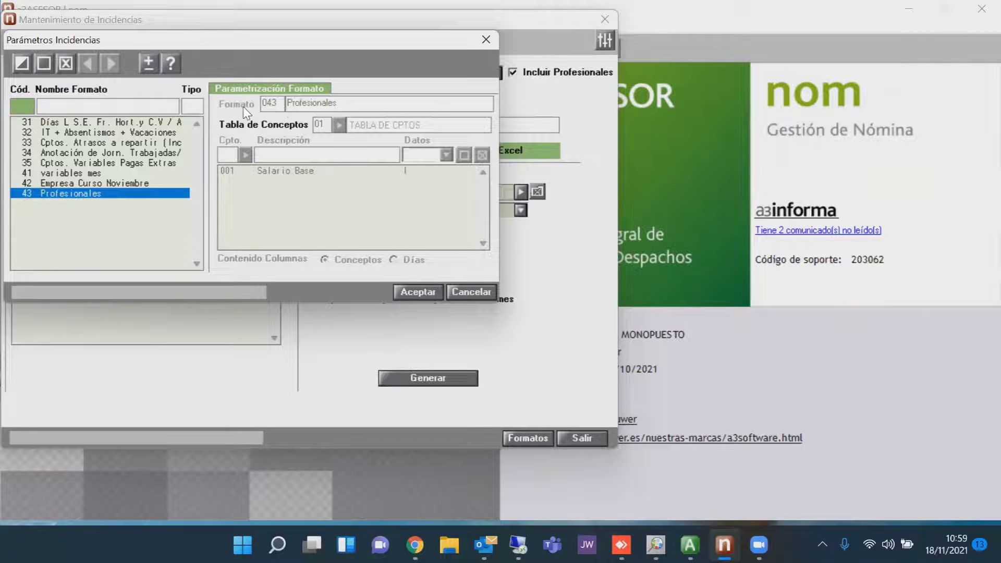
- Create a new incident format with code 50 named "Incidencias curso"
click(45, 66)
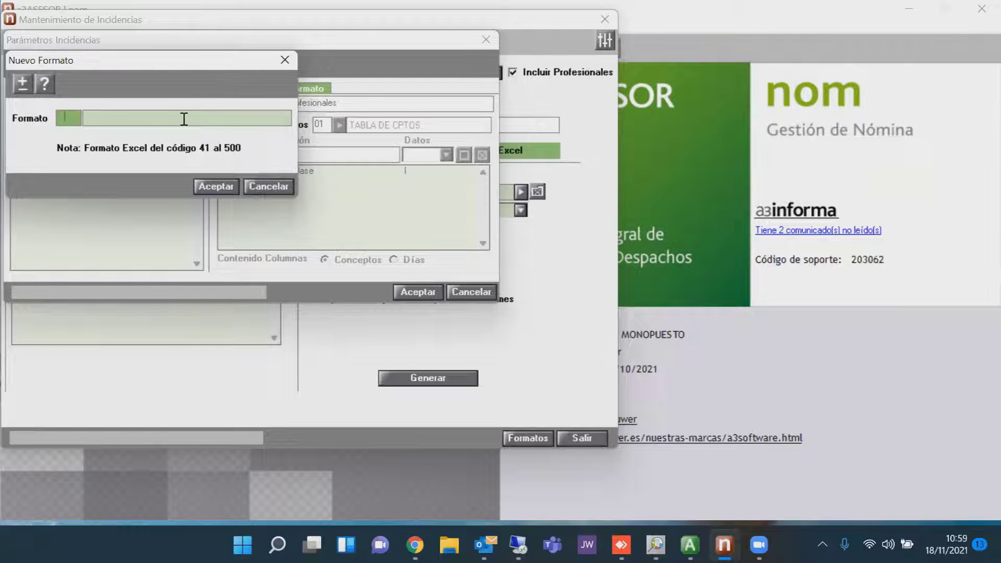
text(50)
click(184, 119)
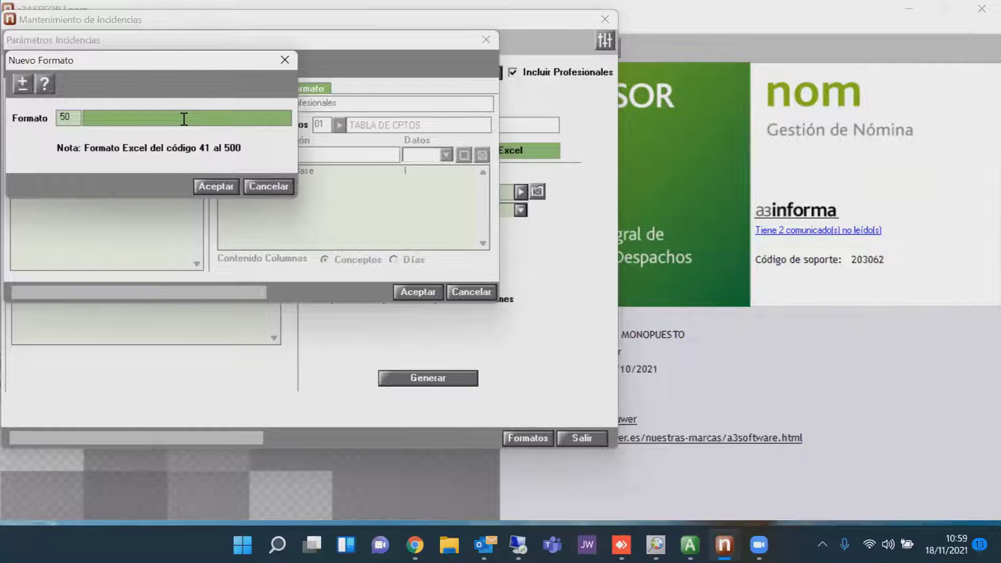
text(Incidencias curso)
click(211, 185)
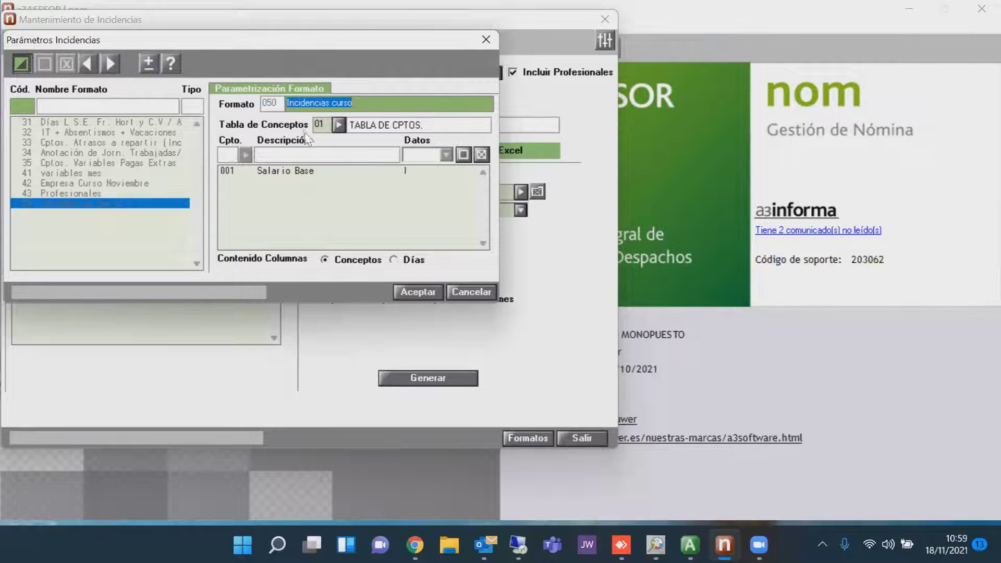
- Choose concept table 01 for format 050 and remove the Salario Base concept from it
click(339, 125)
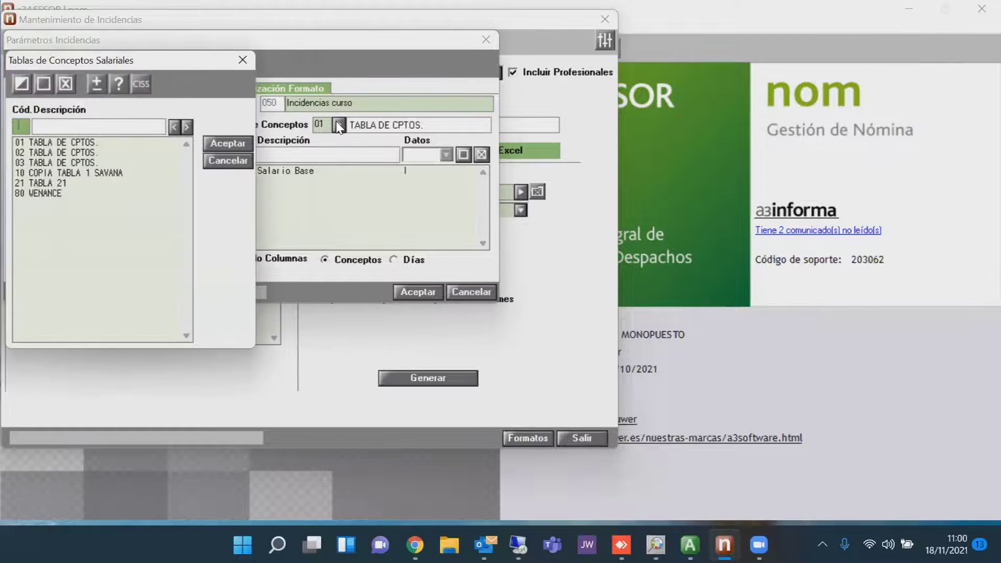
click(74, 145)
double_click(74, 145)
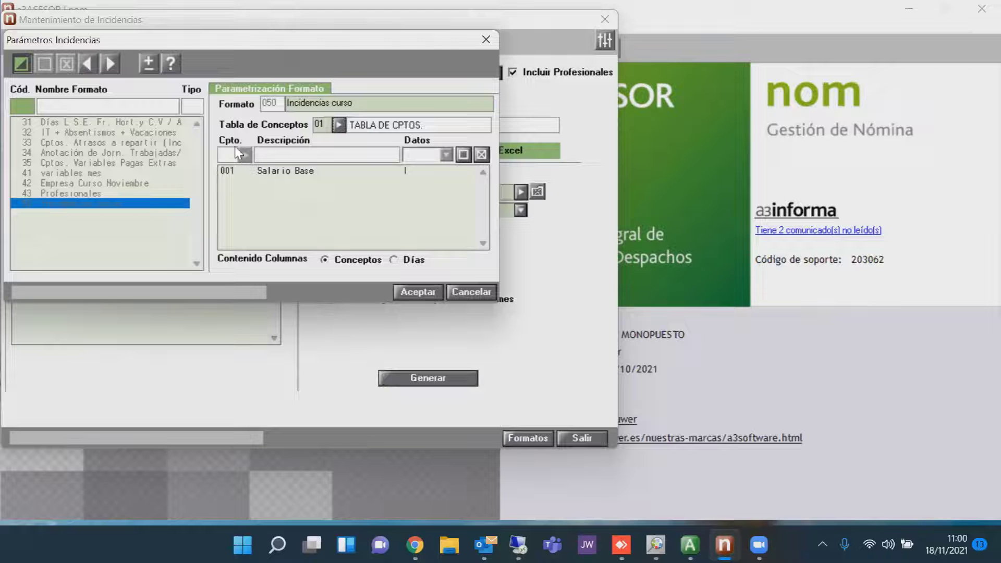
click(267, 174)
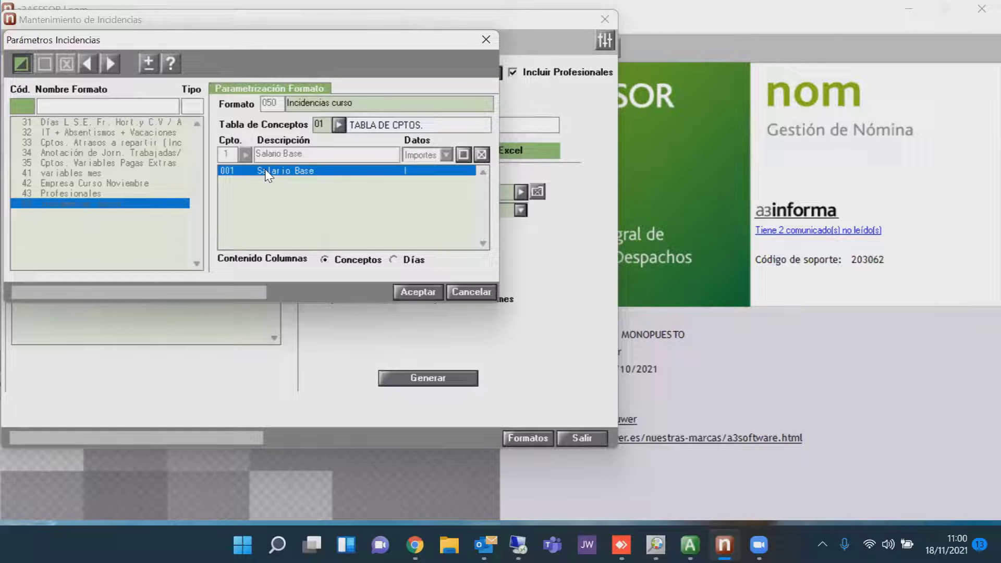
click(481, 155)
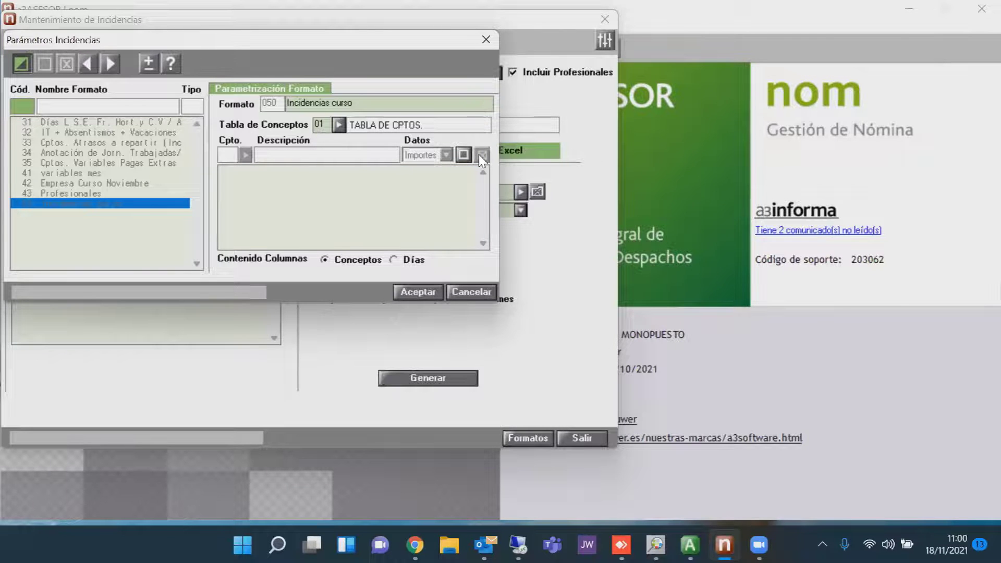
- Add concept 012 Plus festivos y domingos to the format with Importes as its data type
click(464, 155)
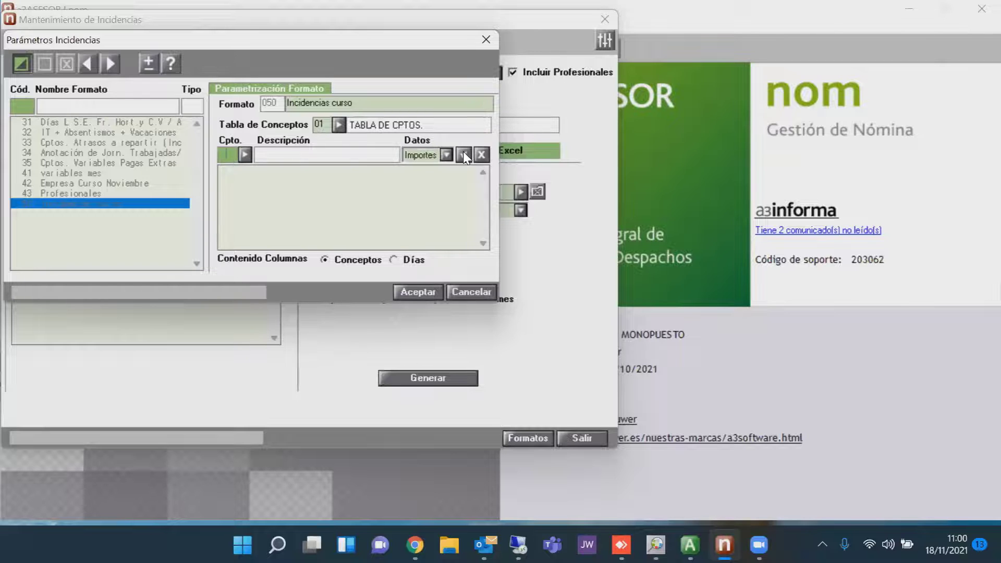
click(245, 155)
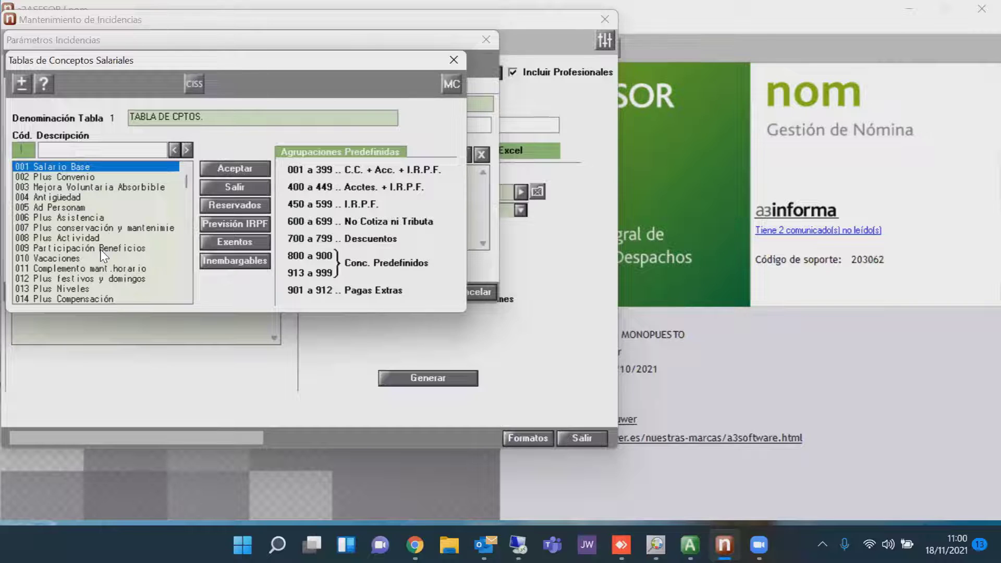
click(100, 277)
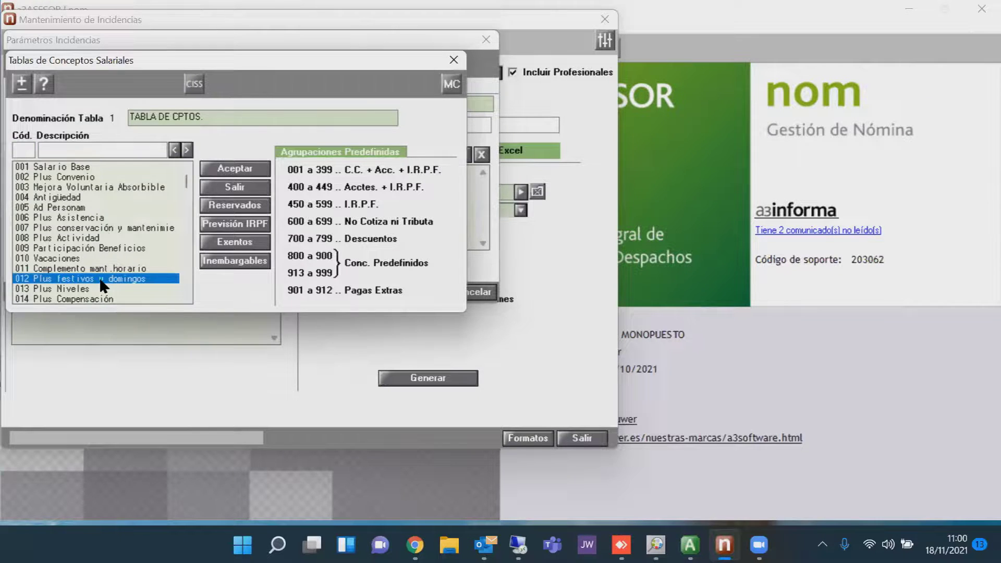
double_click(99, 278)
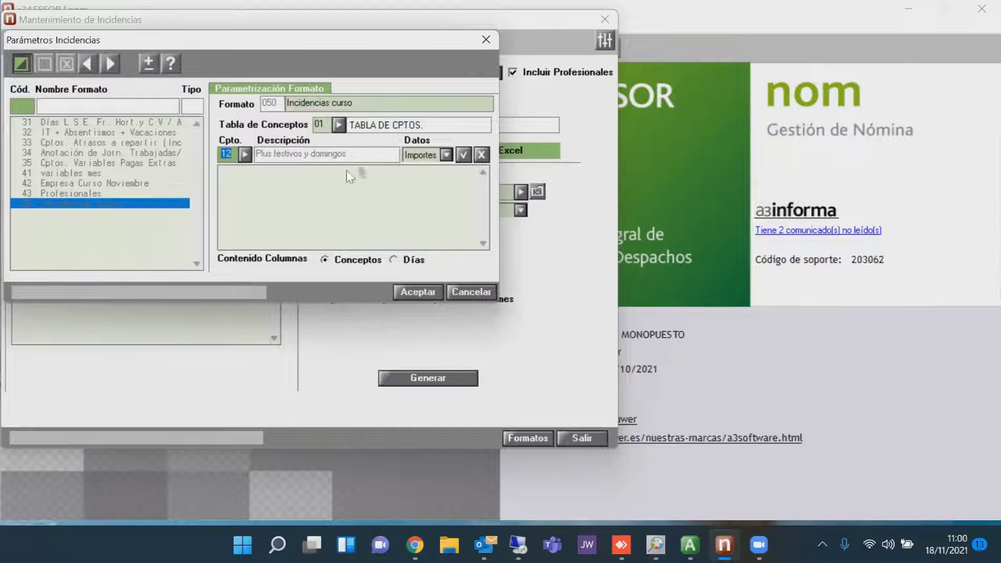
click(446, 155)
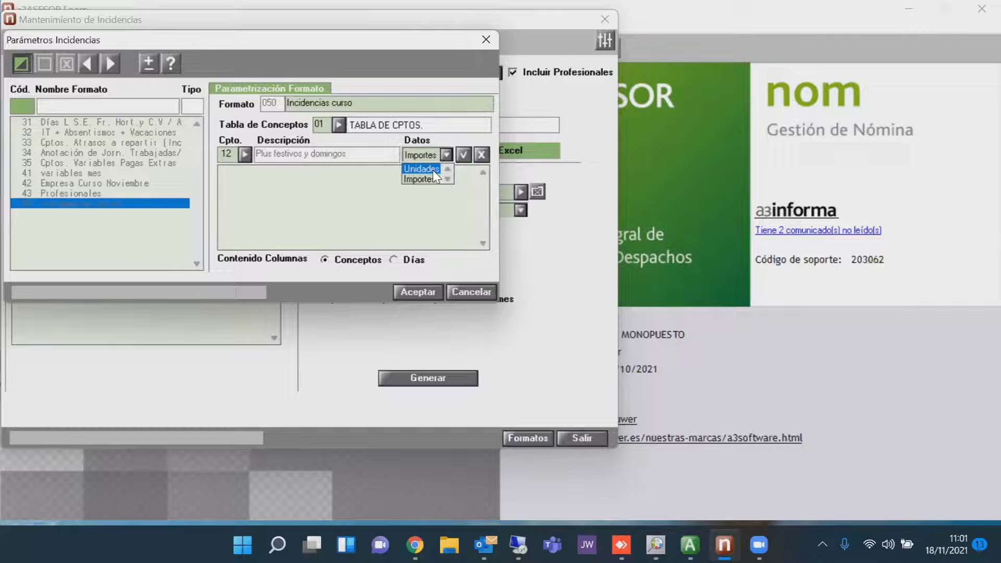
click(433, 168)
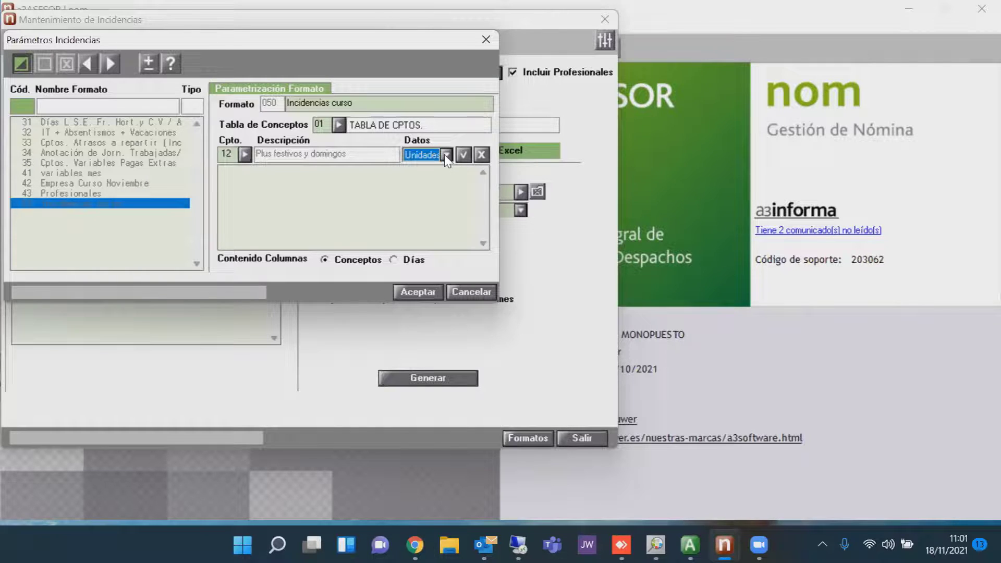
click(444, 156)
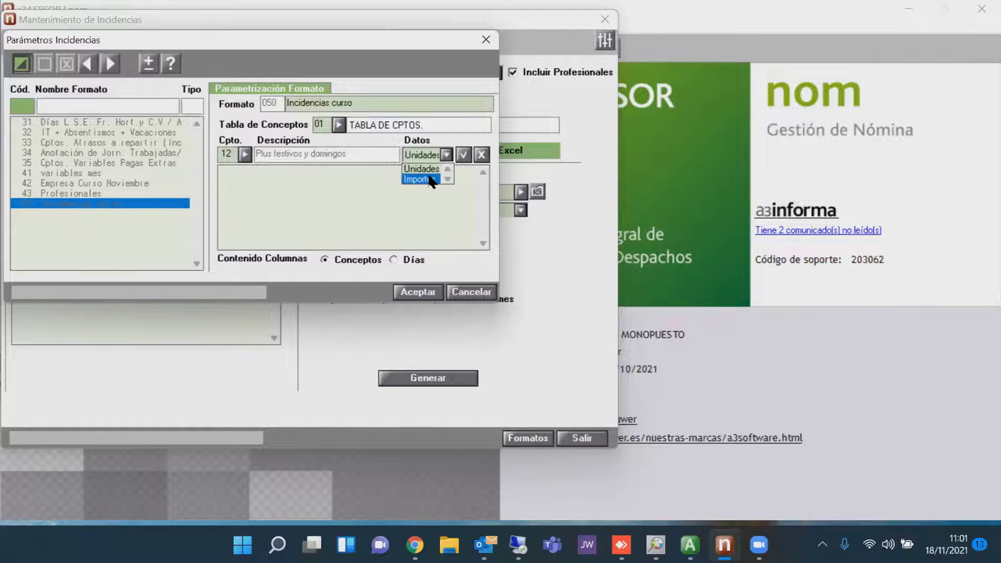
click(428, 176)
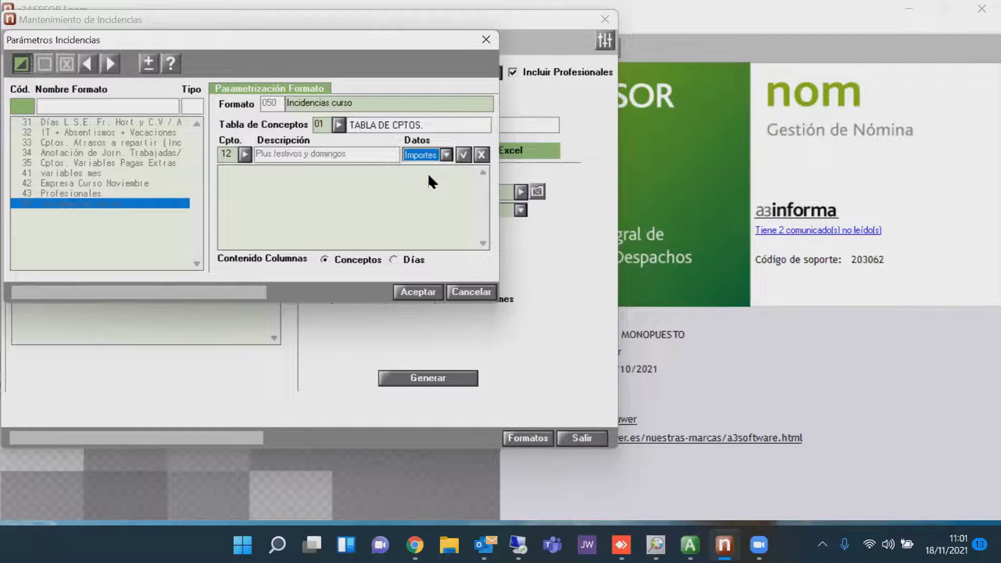
click(462, 156)
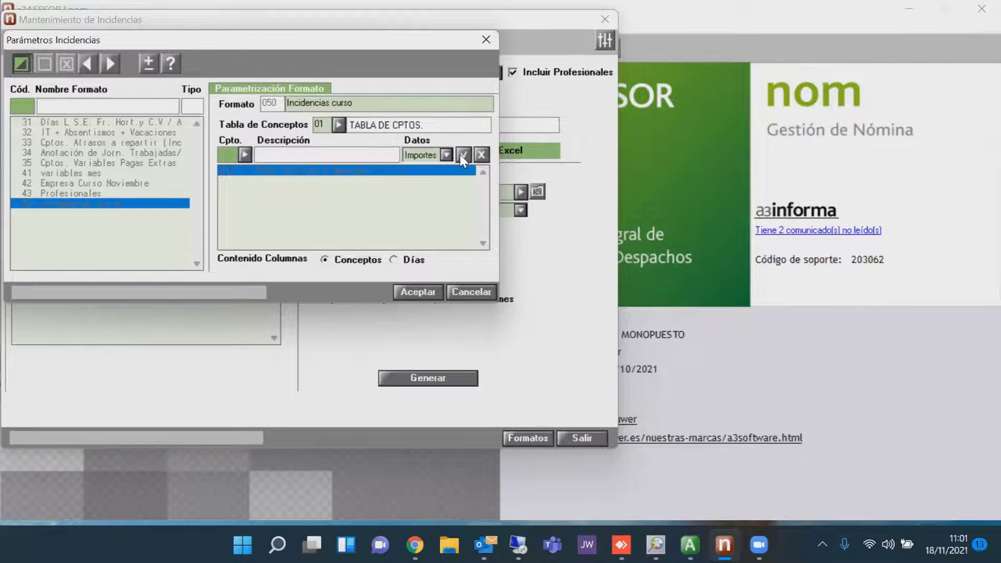
- Add concept 025 Plus Puntualidad to the format with Importes as its data type
click(244, 154)
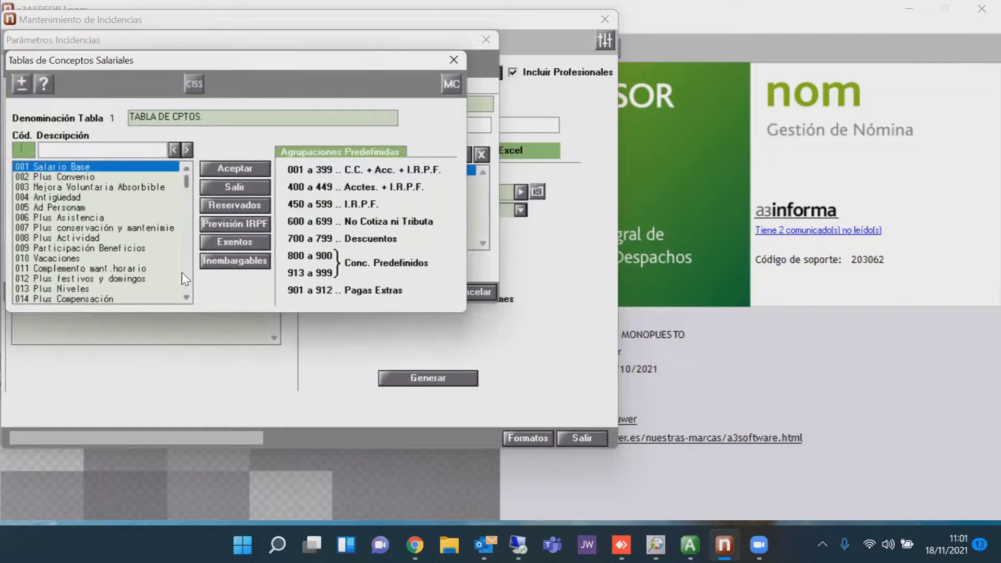
scroll(183, 279, down, 4)
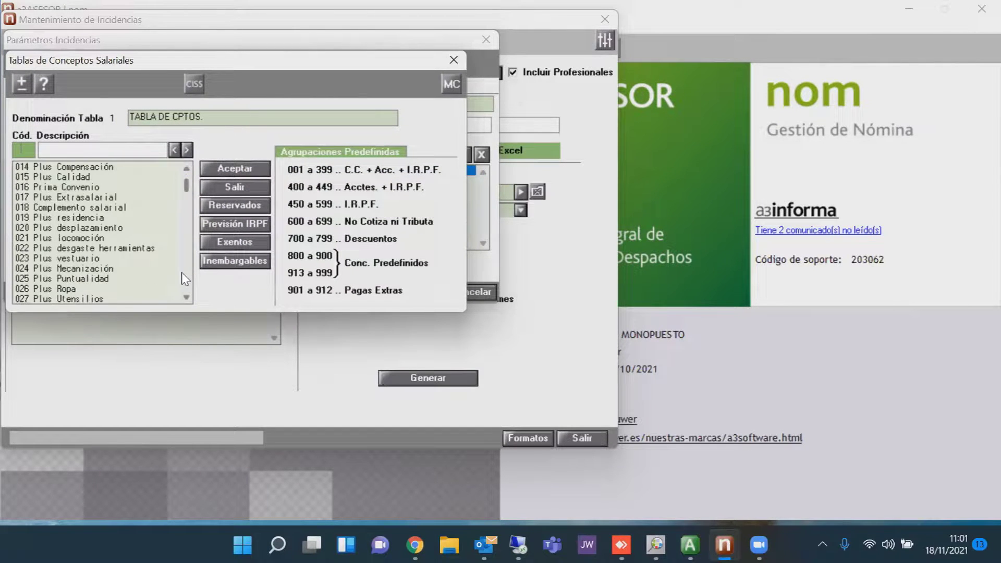
double_click(99, 279)
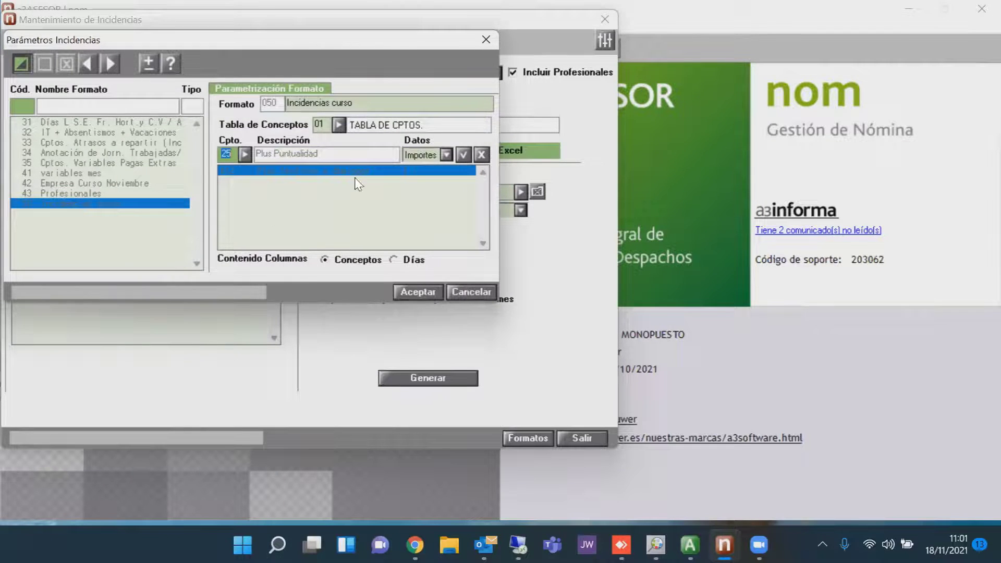
click(465, 155)
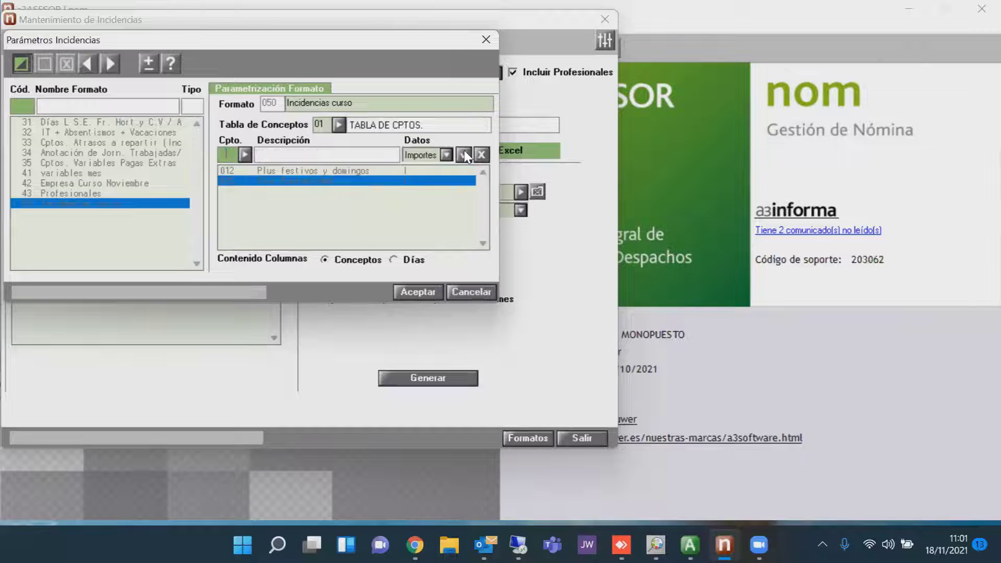
- Add concept 434 Horas Extras Resto to the format with Unidades as its data type, and save the format
click(245, 155)
text(434)
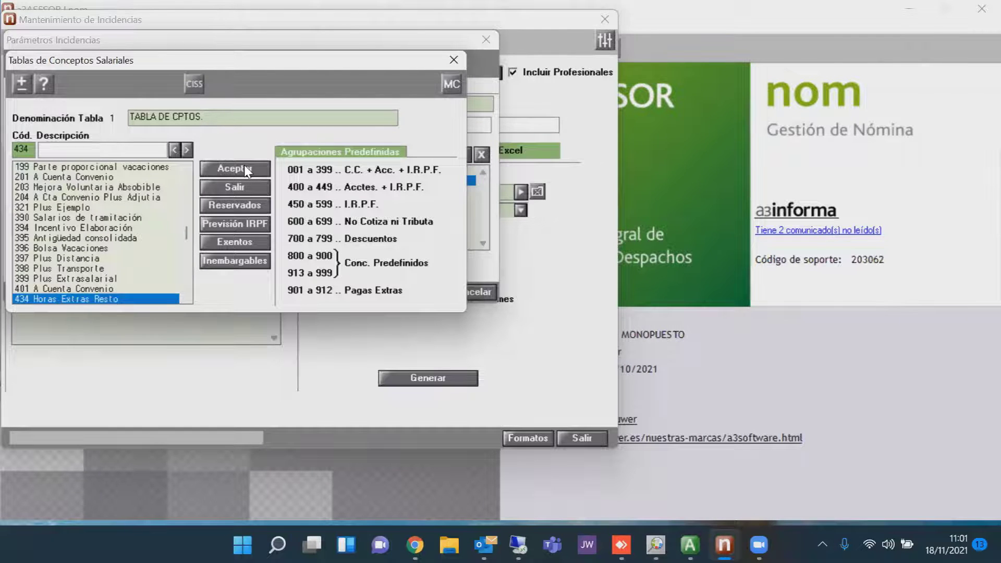
click(244, 169)
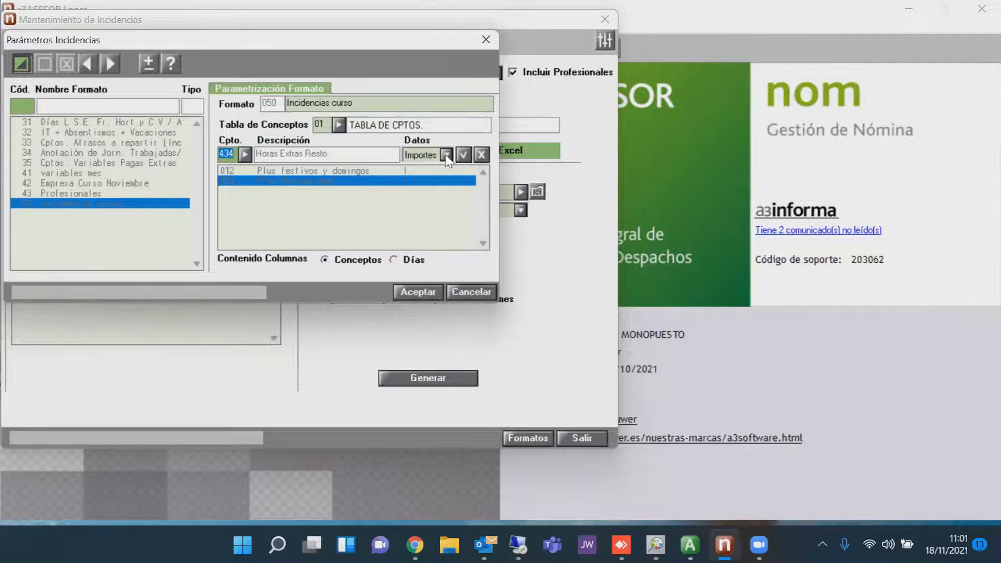
click(447, 156)
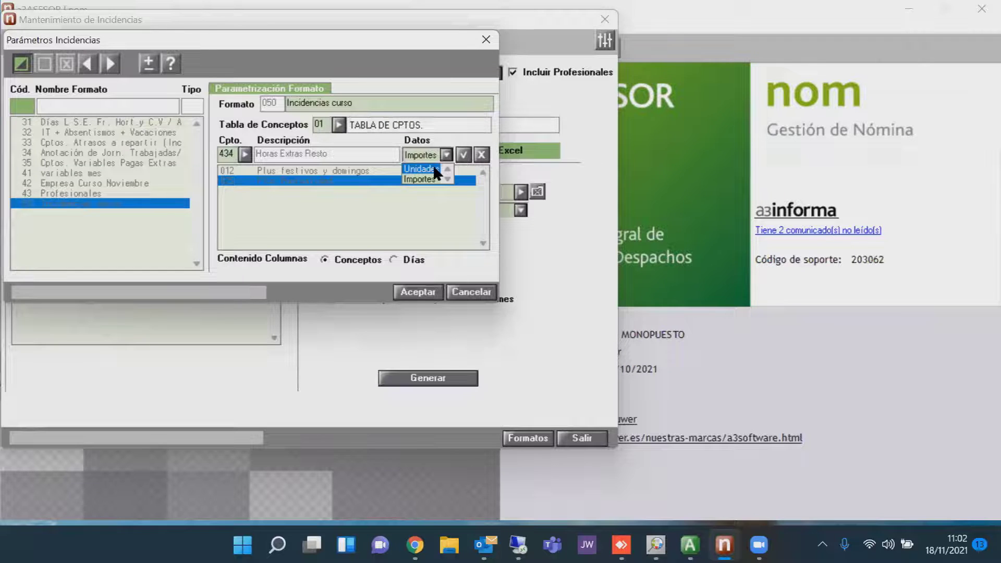
click(464, 154)
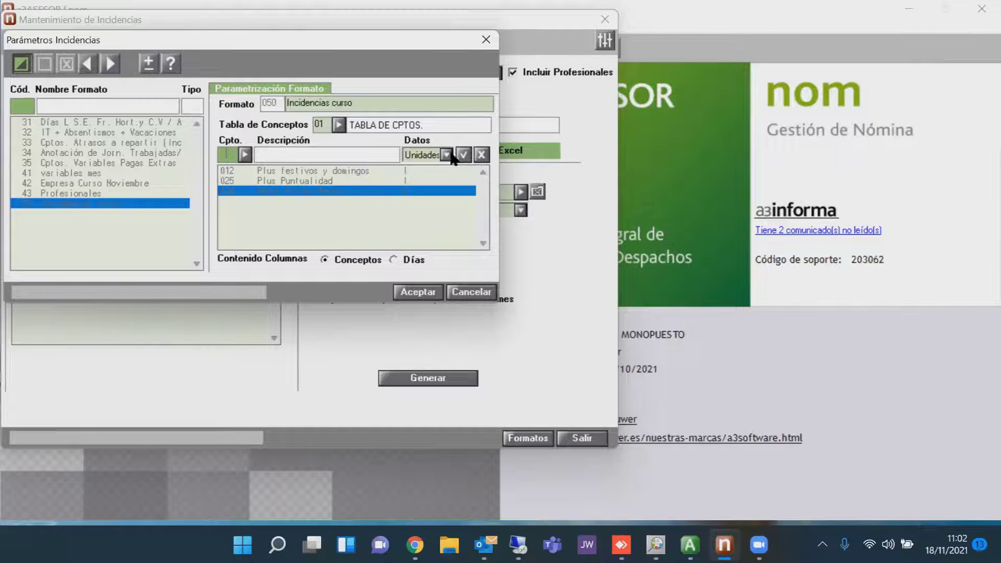
click(482, 155)
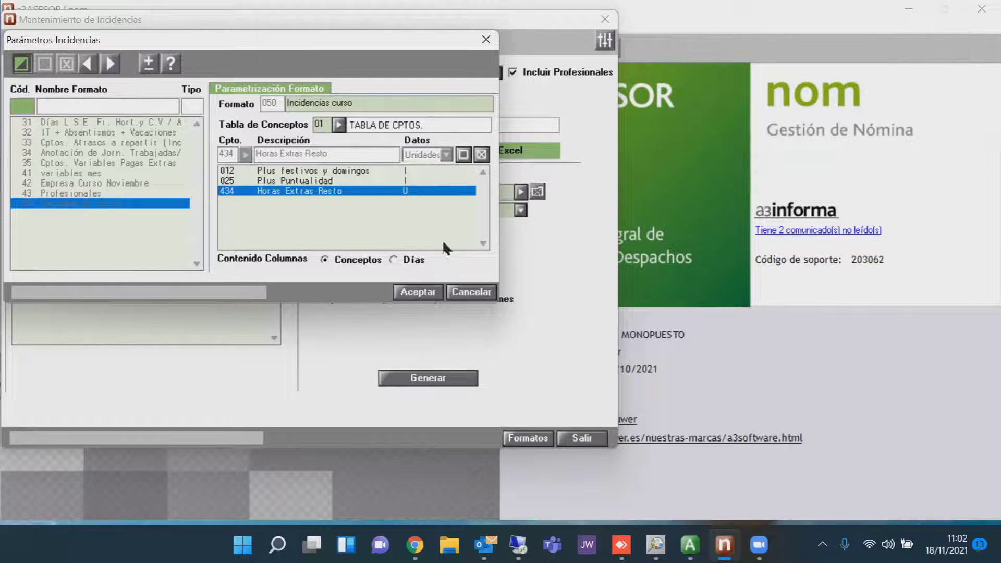
click(431, 295)
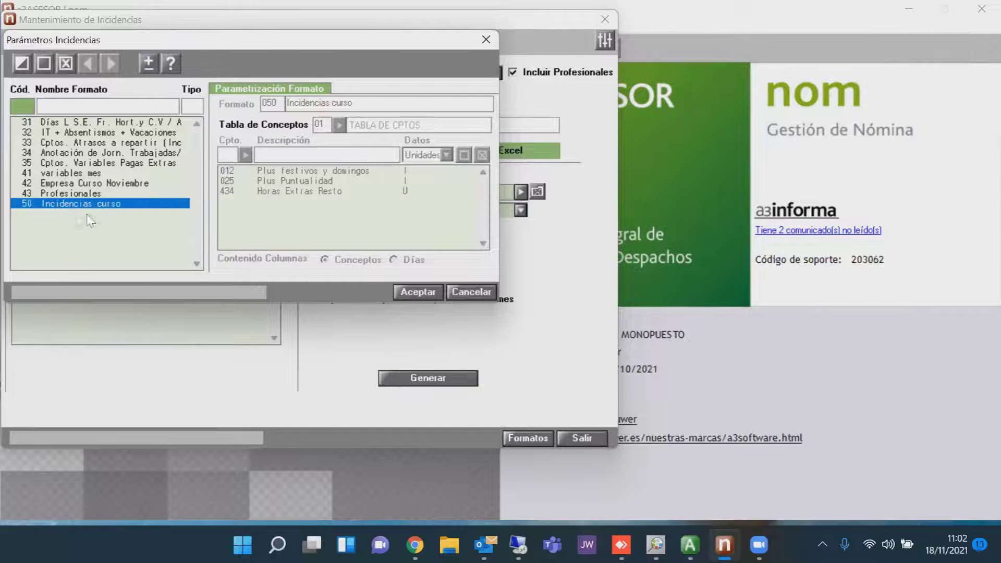
- Accept the Incidencias curso format for the export and choose company 500 with date 17/11/2021
click(401, 290)
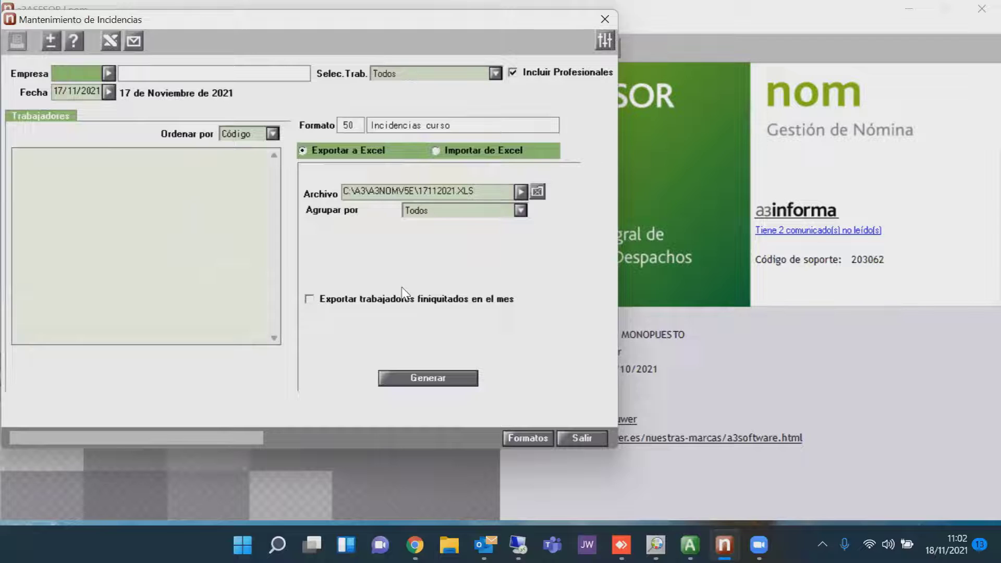
text(560)
key(Return)
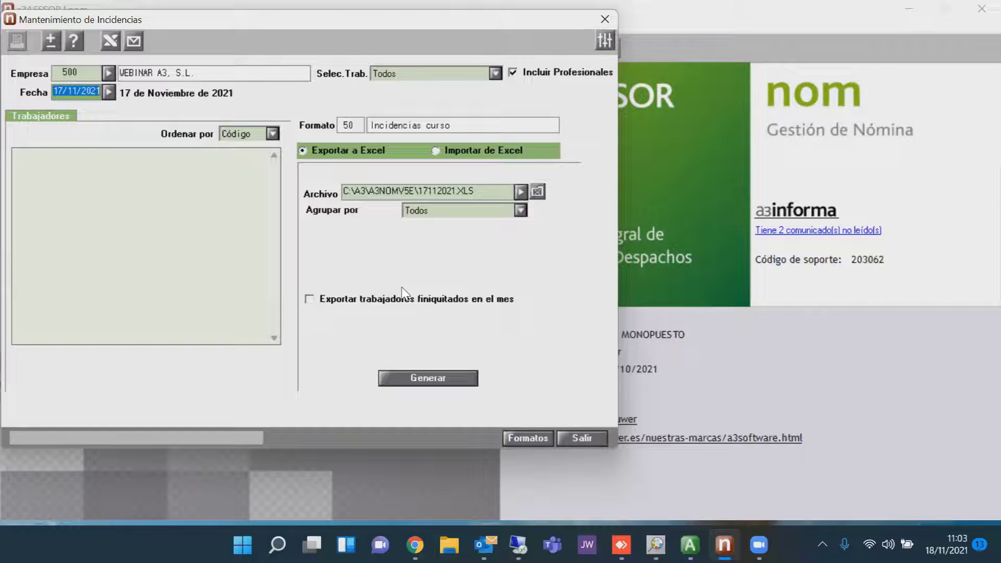
key(Tab)
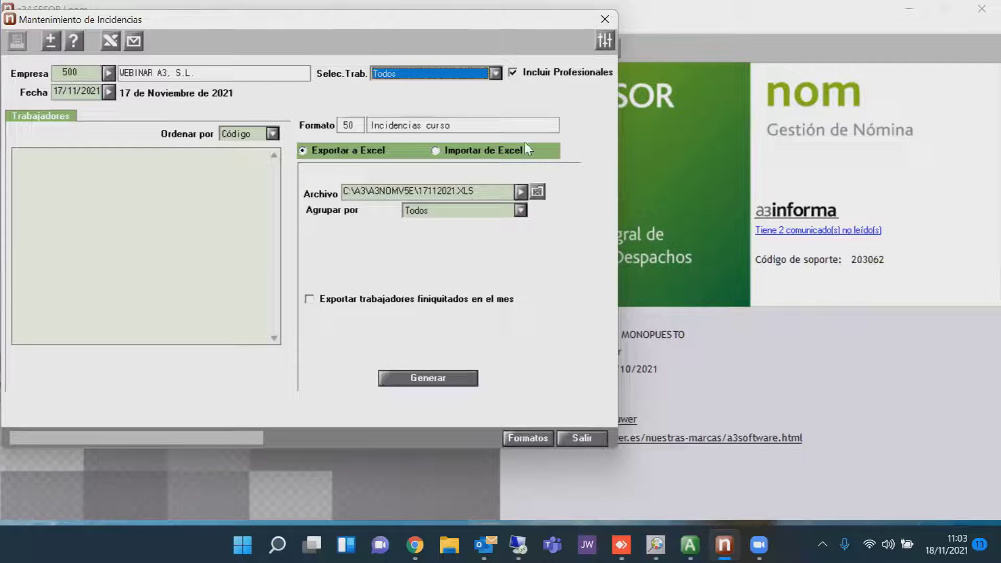
click(496, 74)
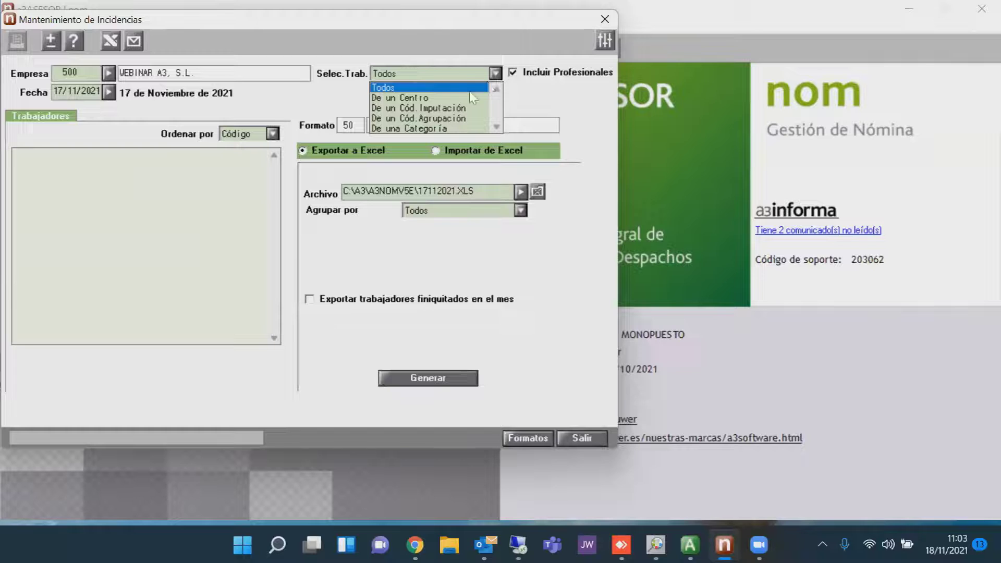
click(444, 98)
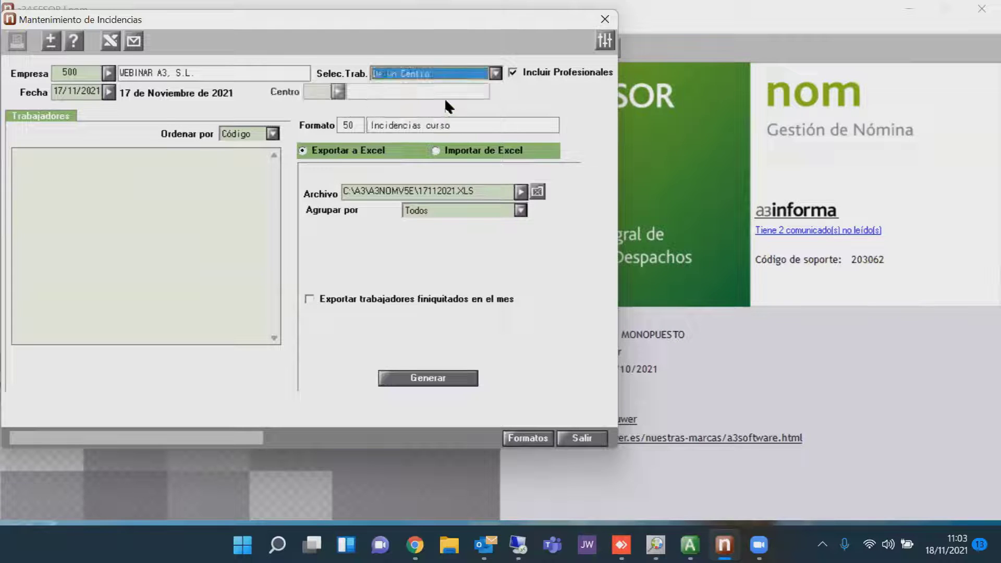
click(339, 92)
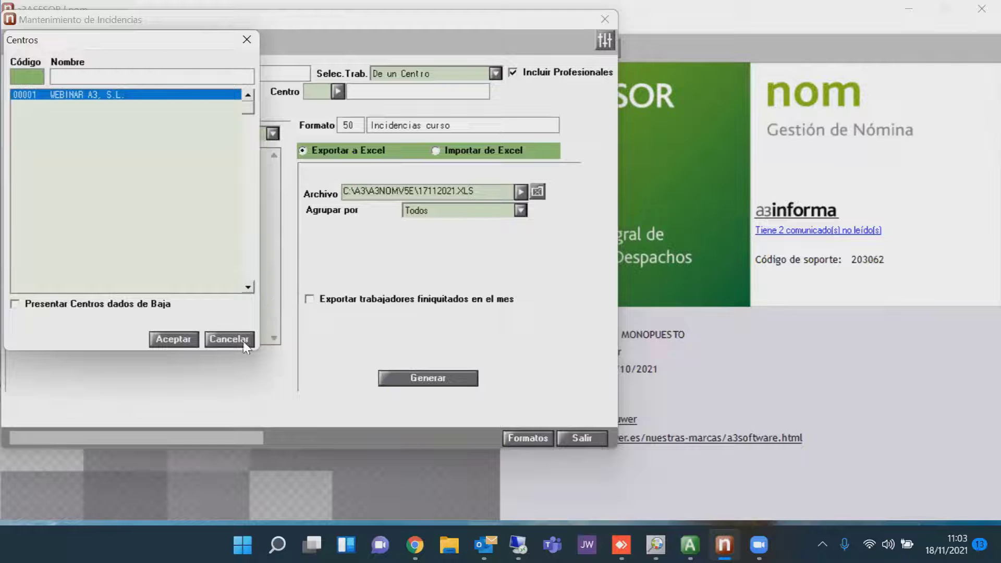
click(251, 339)
click(495, 74)
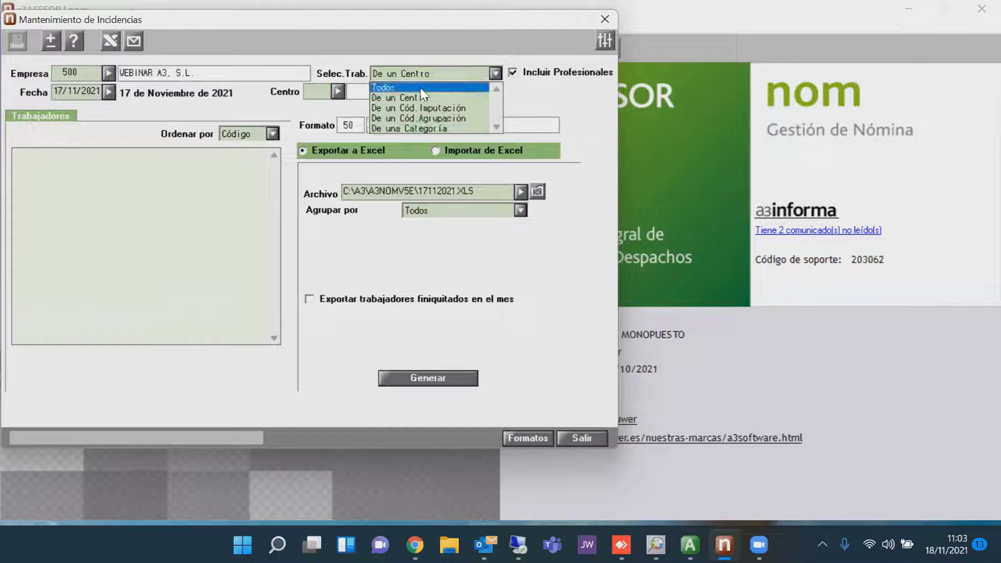
click(386, 88)
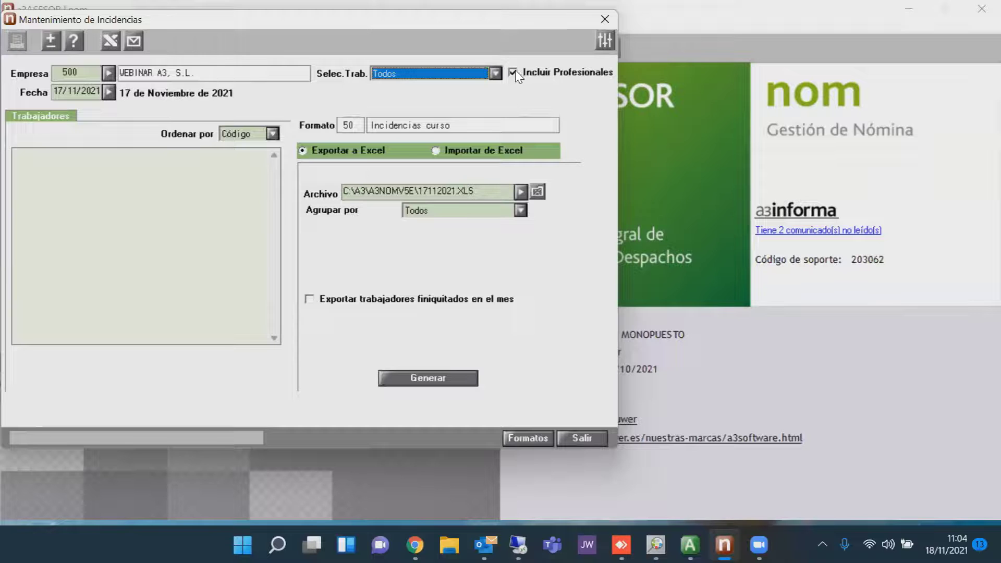
- Exclude professionals from the export, leave workers settled in the month out, and order the workers by Nombre
click(514, 74)
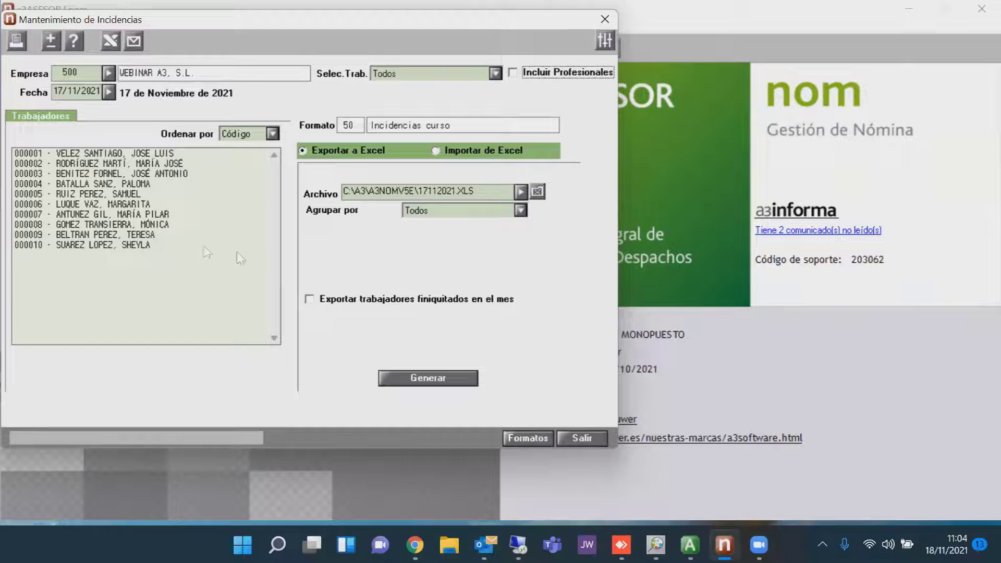
click(311, 301)
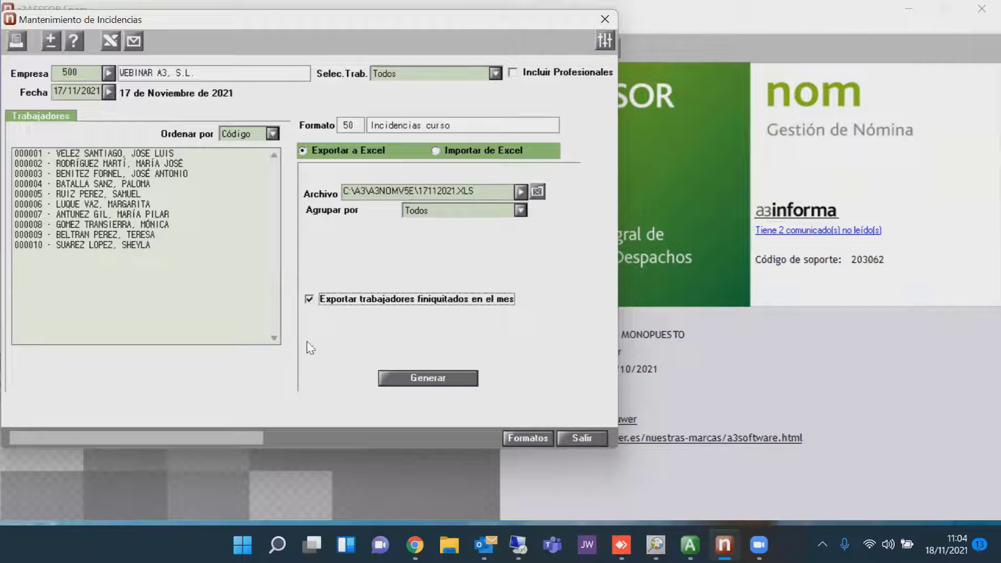
click(310, 300)
click(273, 134)
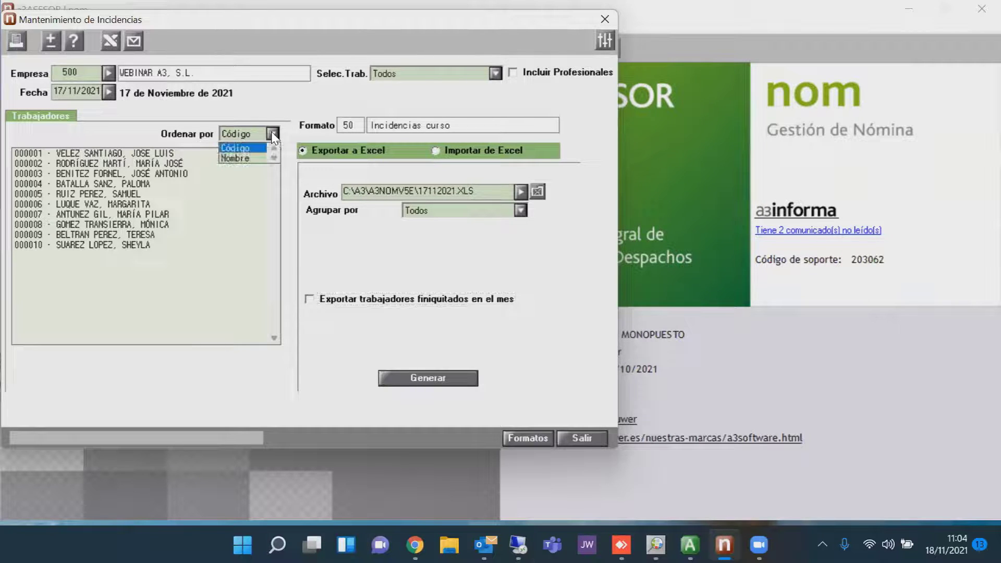
click(254, 158)
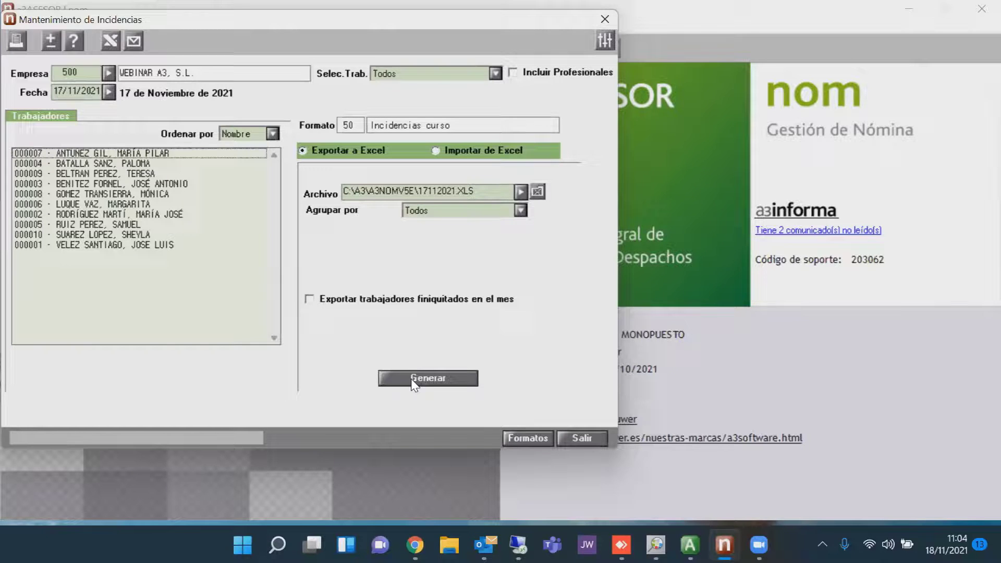
- Open the exported incidents workbook in Excel and choose Escritorio as the destination for saving a copy
click(111, 41)
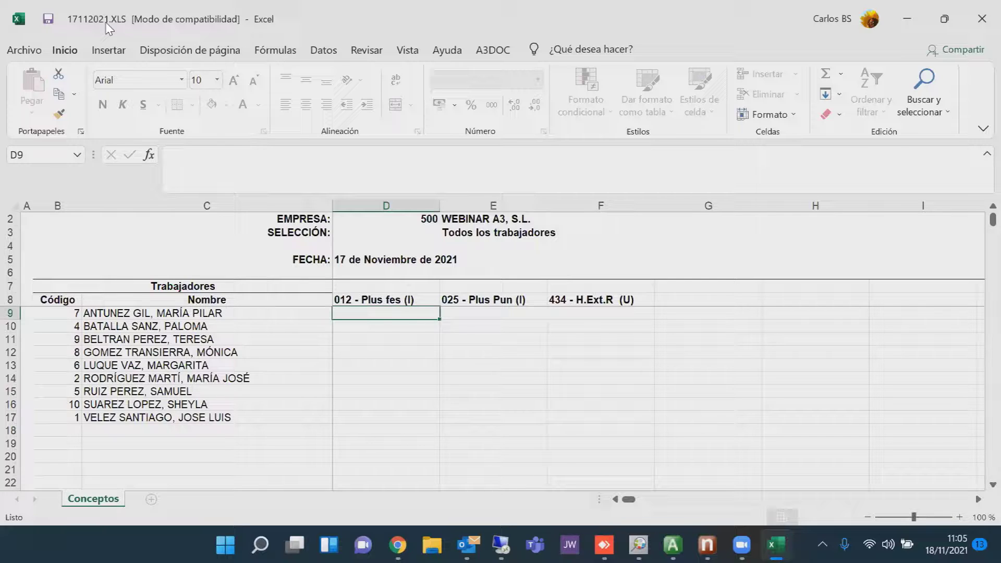
click(34, 50)
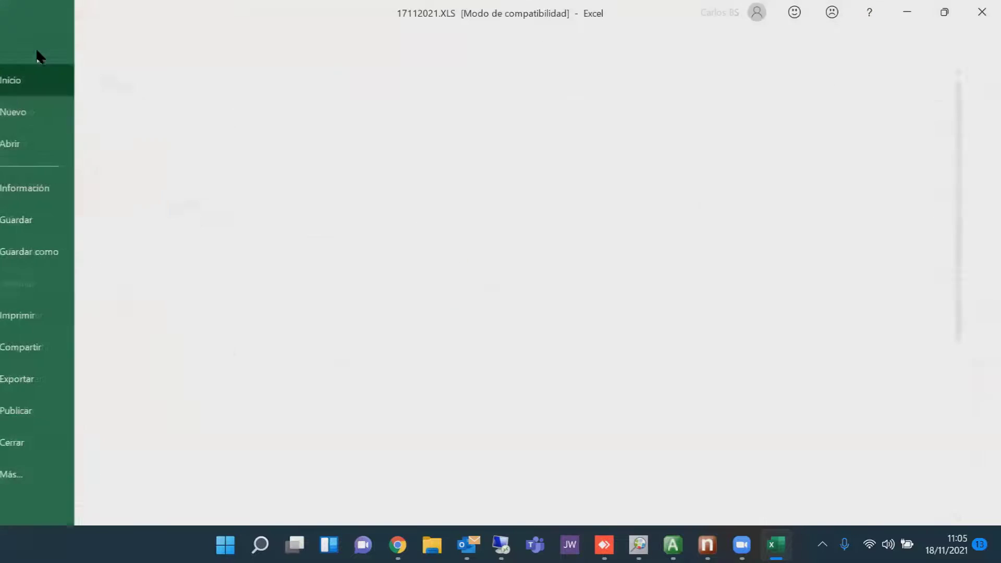
click(56, 253)
click(183, 312)
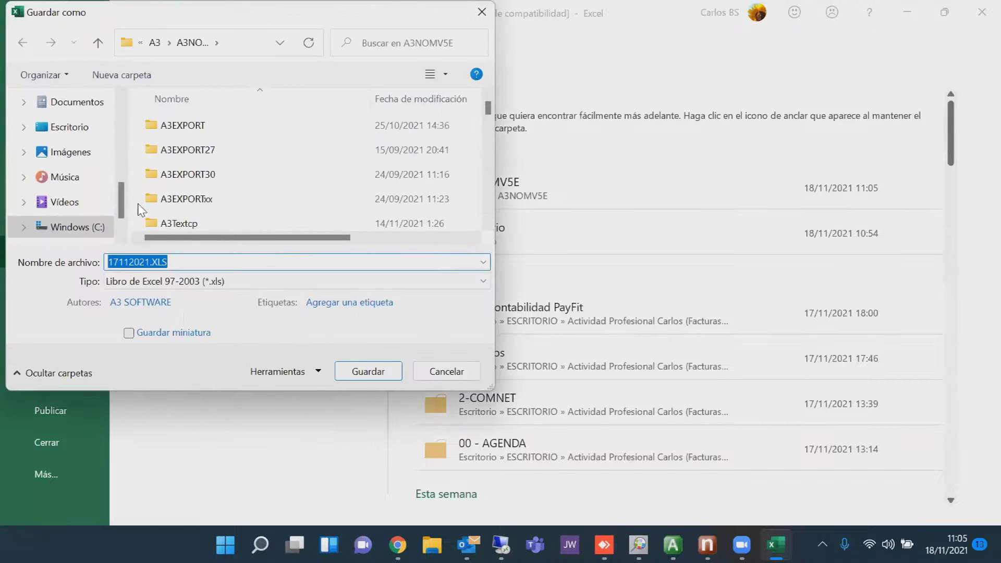
click(72, 128)
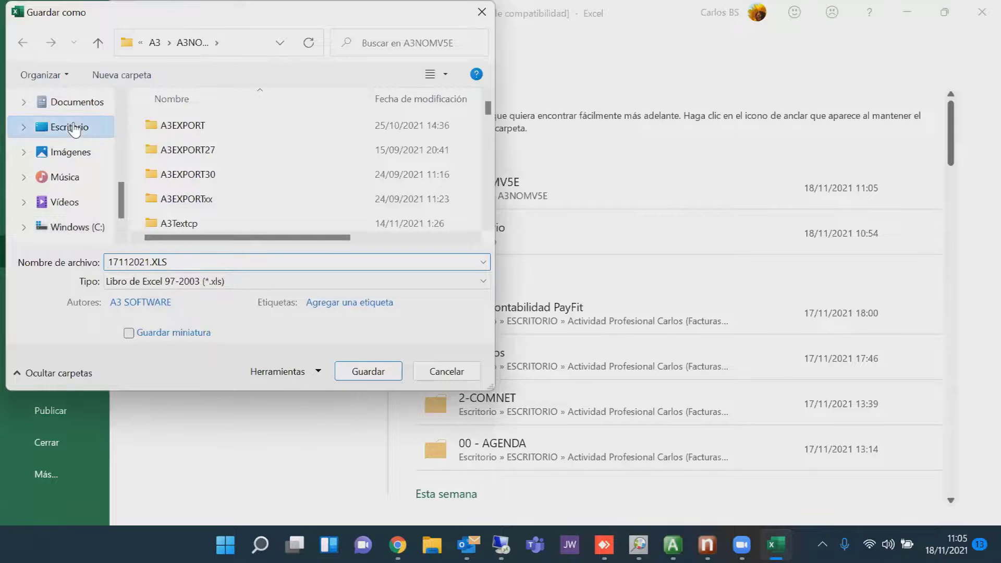
- Save the workbook as Incidencias.XLS in the chosen folder, accepting the offered conversion to the Office Open XML format
double_click(148, 260)
click(149, 260)
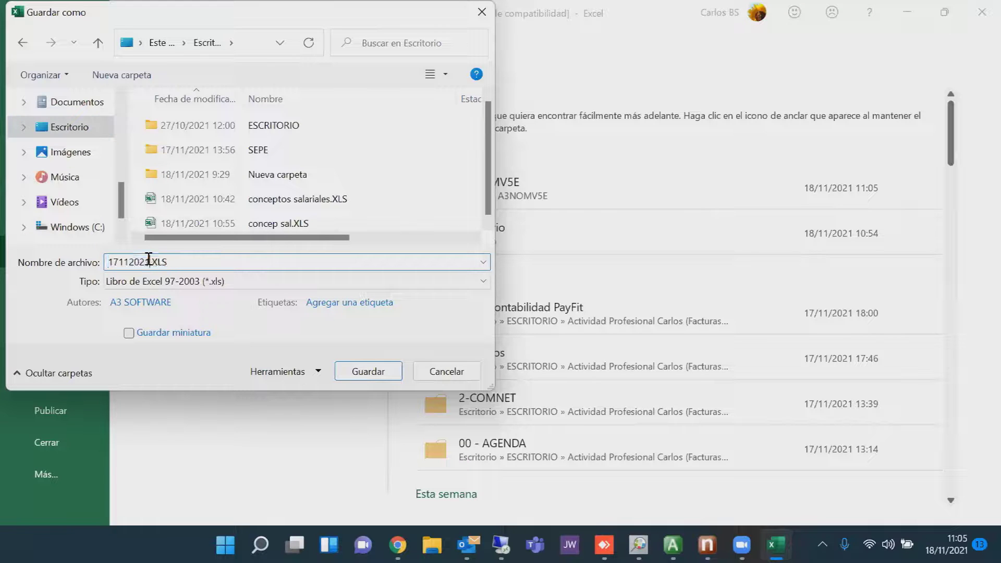
key(BackSpace)
key(BackSpace)
key(BackSpace)
key(BackSpace)
key(BackSpace)
key(BackSpace)
key(BackSpace)
key(BackSpace)
text(Incidencias)
click(367, 371)
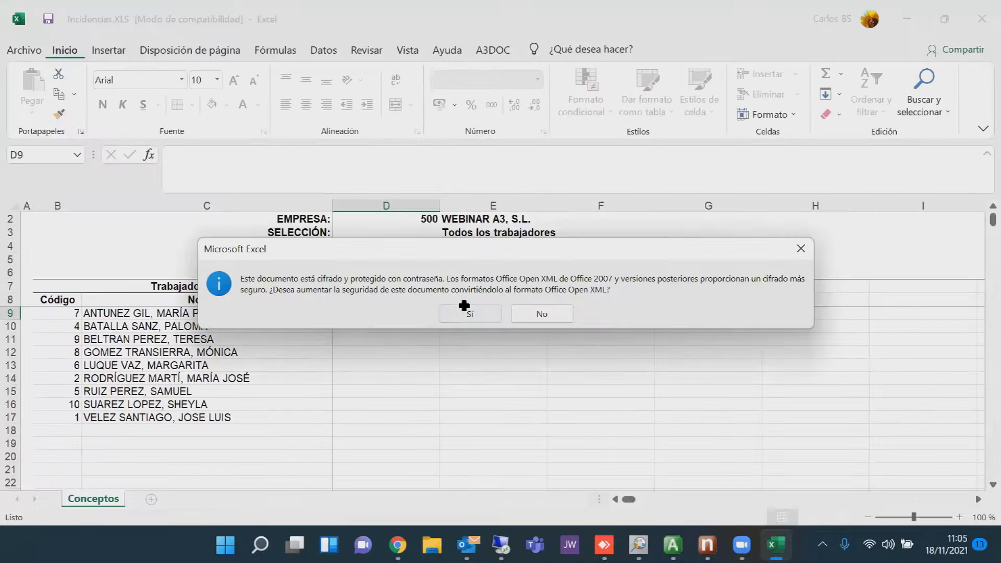
click(464, 309)
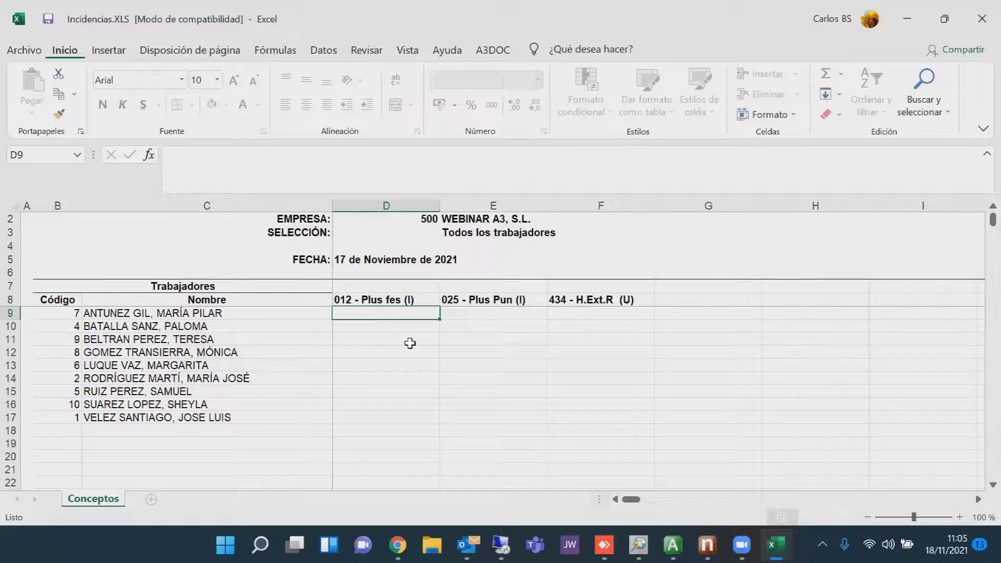
- Enter the 012 Plus festivos amounts: 150 in D9, 200 in D12, 160 in D14 and 264 in D16
text(150)
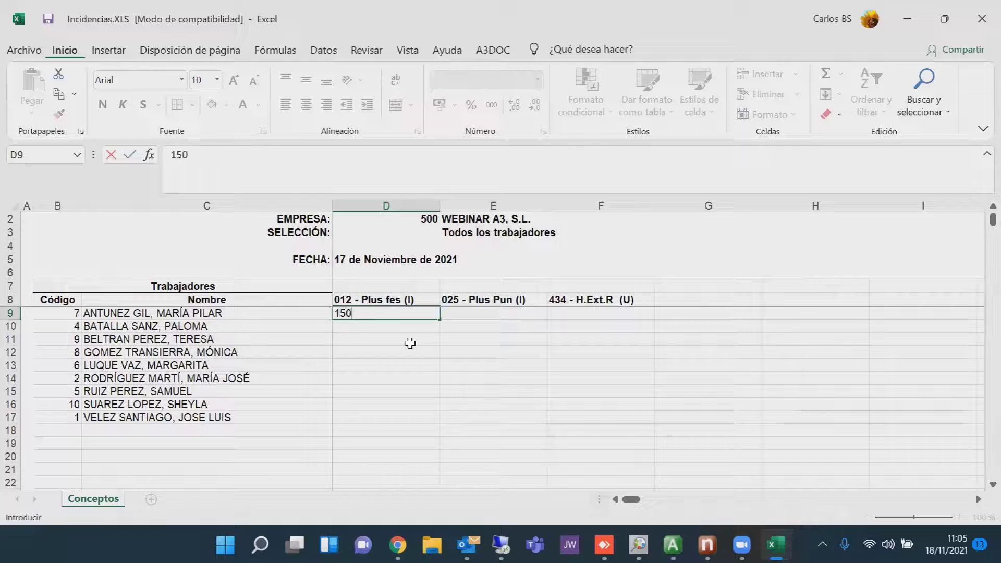
key(Return)
key(Down)
key(Down)
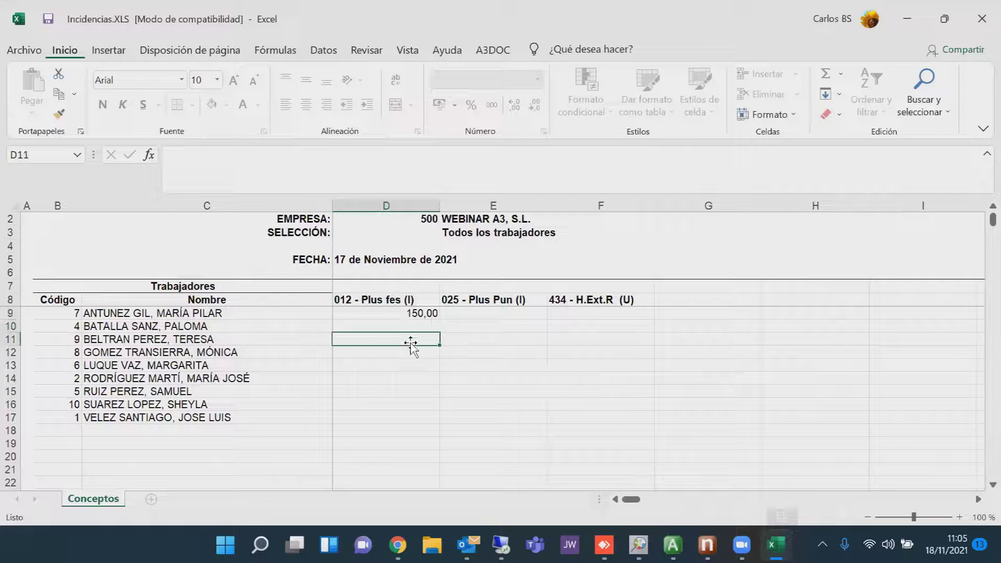
text(200)
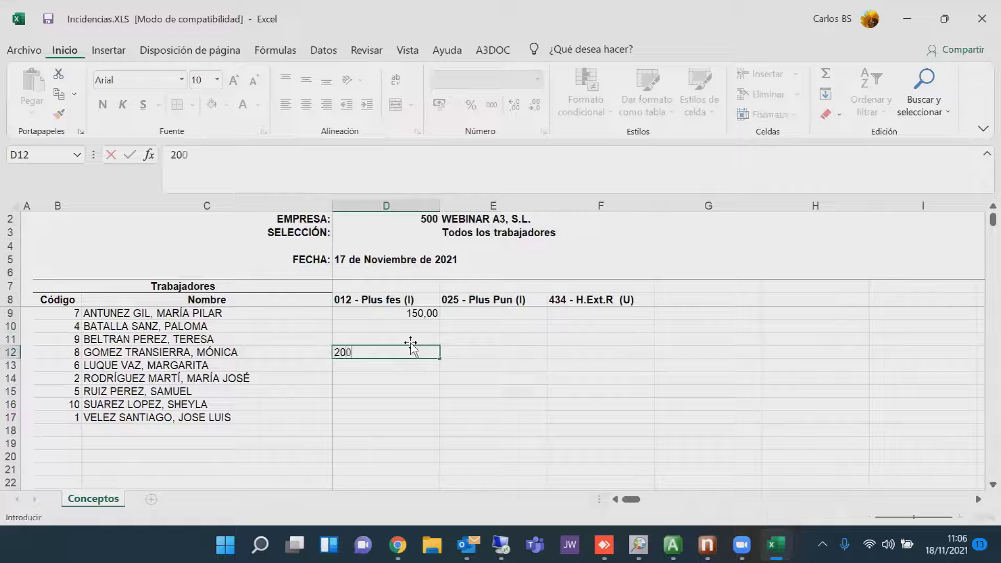
key(Return)
key(Down)
text(160)
key(Return)
key(Down)
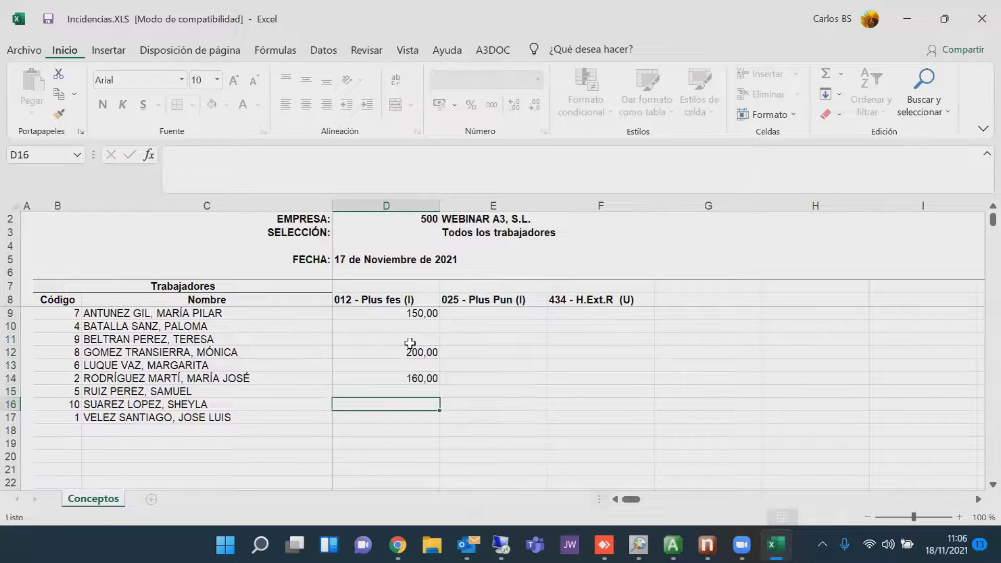
text(26)
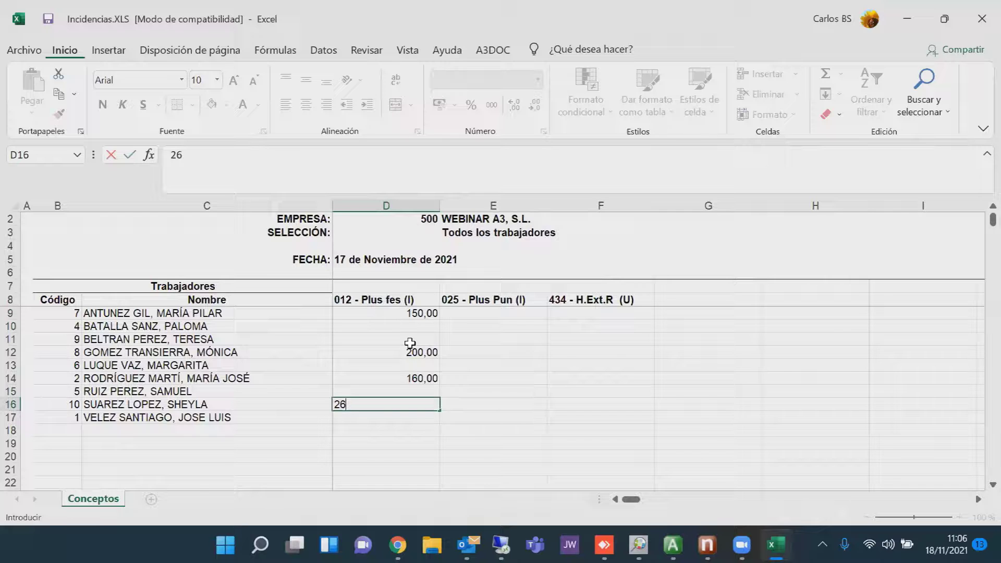
text(4)
key(Tab)
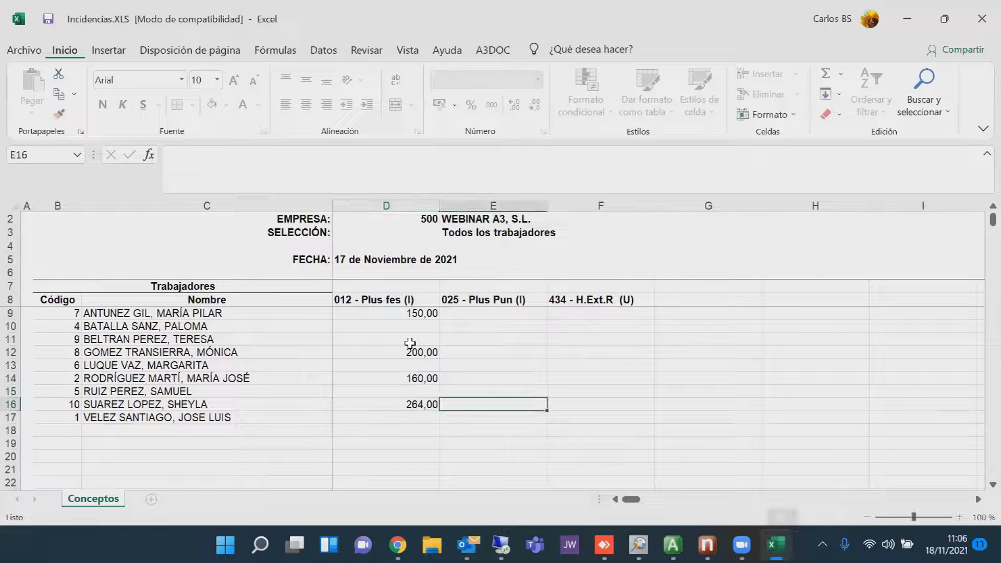
- Enter the 025 Plus Puntualidad amounts: 45 in E10, 60 in E12, 75 in E14 and 80 in E15
key(Up)
key(Up)
key(Up)
key(Up)
key(Up)
key(Up)
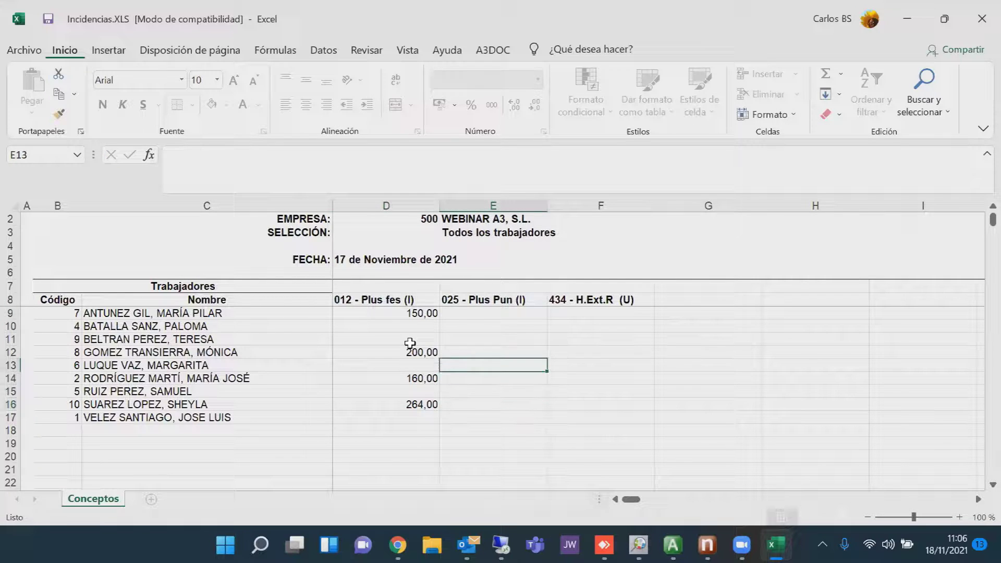
text(45)
key(Return)
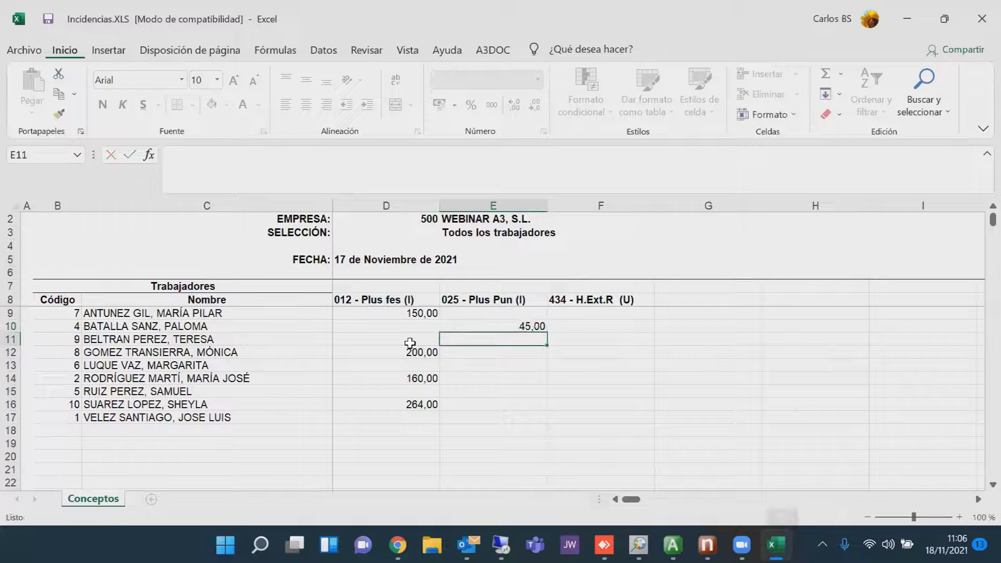
key(Down)
text(60)
key(ctrl+Return)
key(Up)
key(Up)
key(Down)
key(Down)
key(Down)
key(Down)
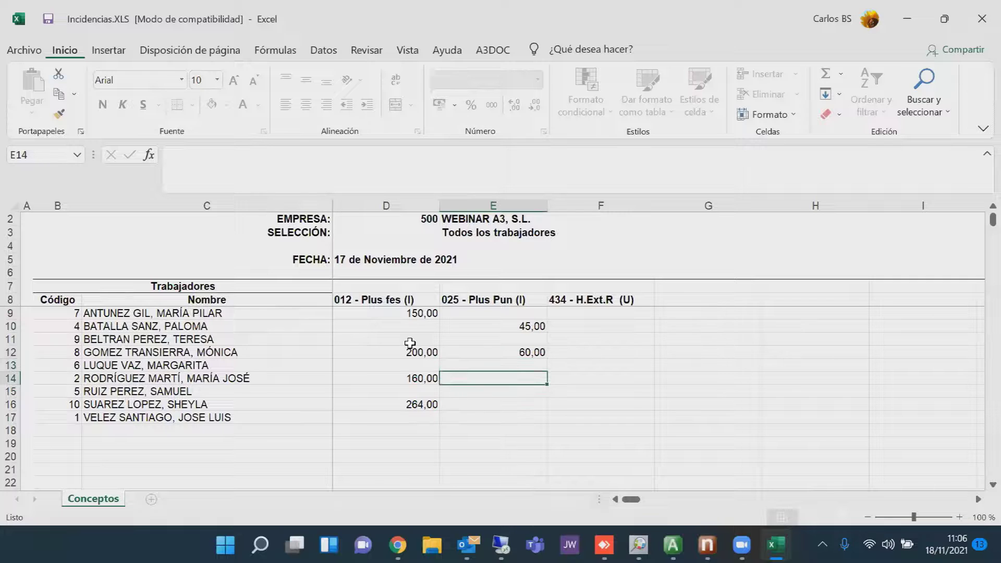
text(75)
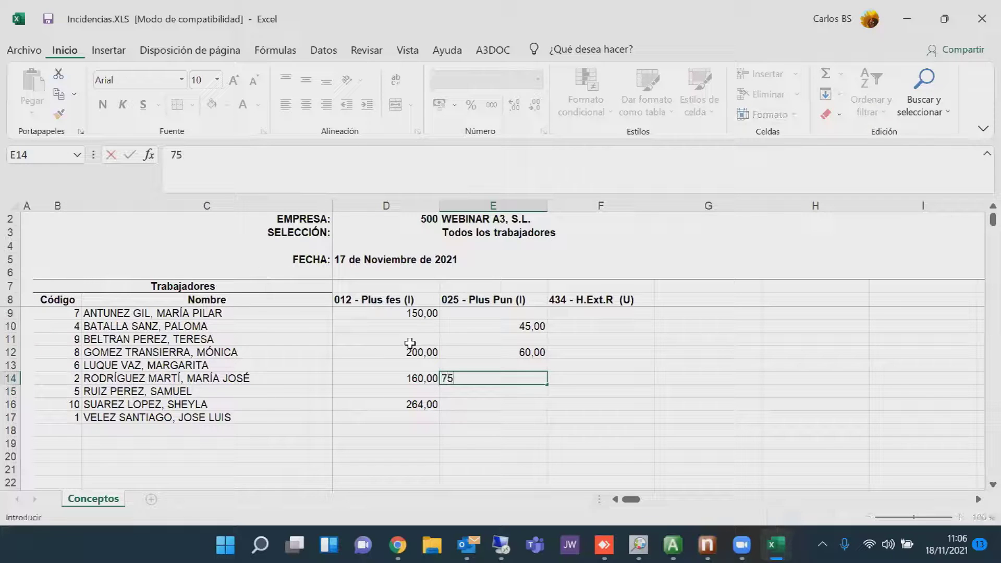
key(Return)
text(80)
key(Tab)
- Enter the 434 Horas Extras units: 1 in F9, 1 in F11 and 26 in F13
key(Up)
key(Up)
key(Up)
key(Up)
key(Up)
key(Up)
text(1)
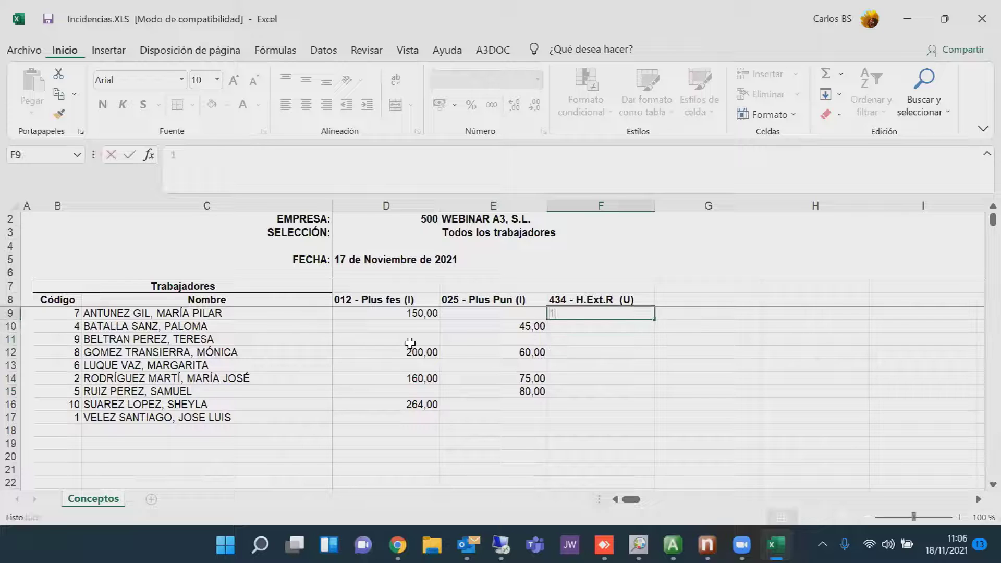
key(Return)
key(Return)
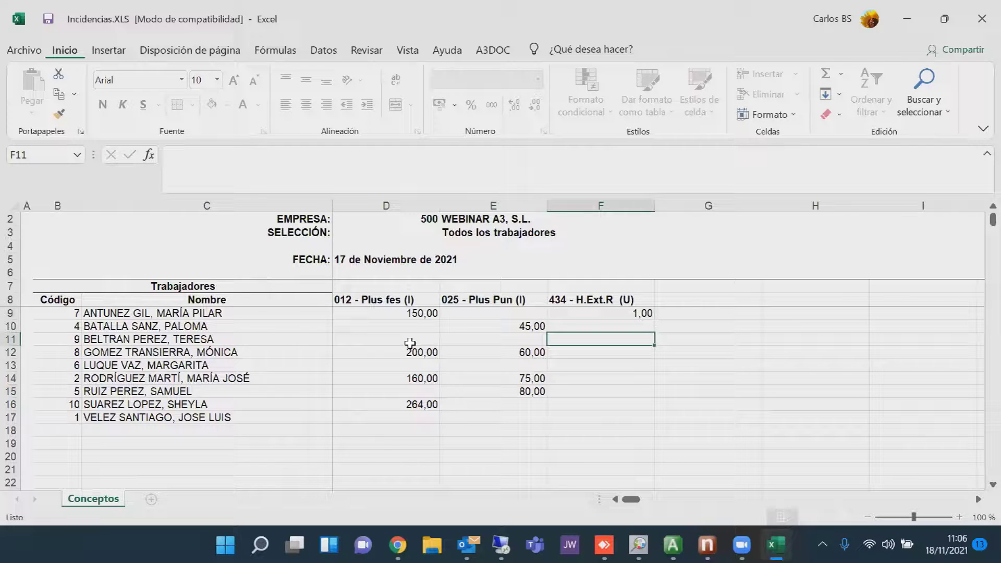
text(1)
key(Return)
key(Return)
text(26)
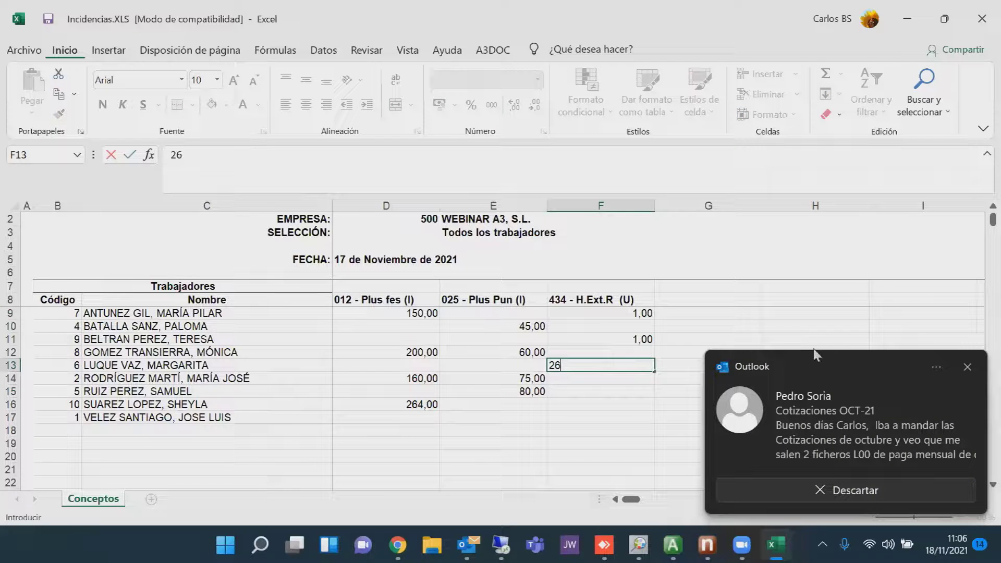
click(967, 366)
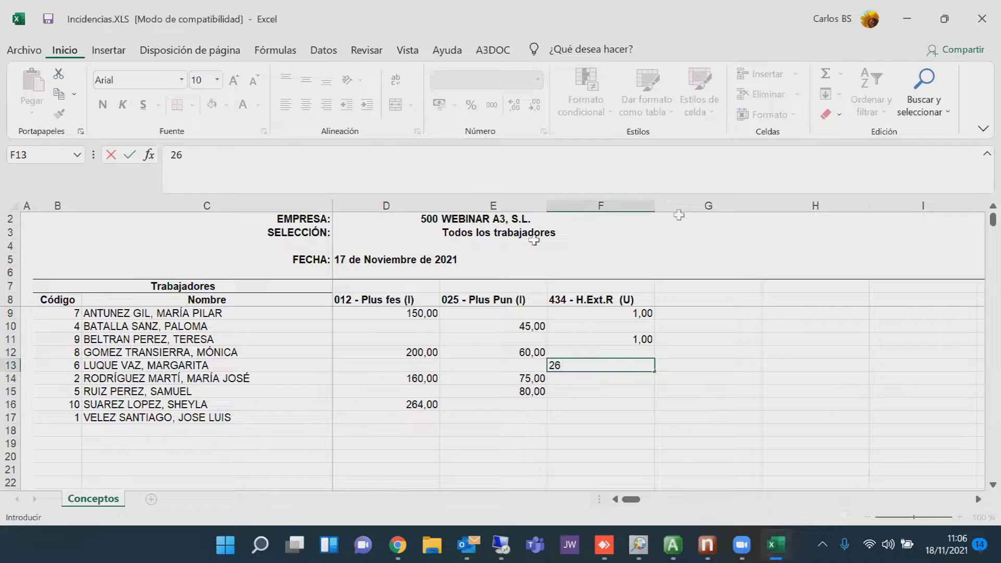
key(Tab)
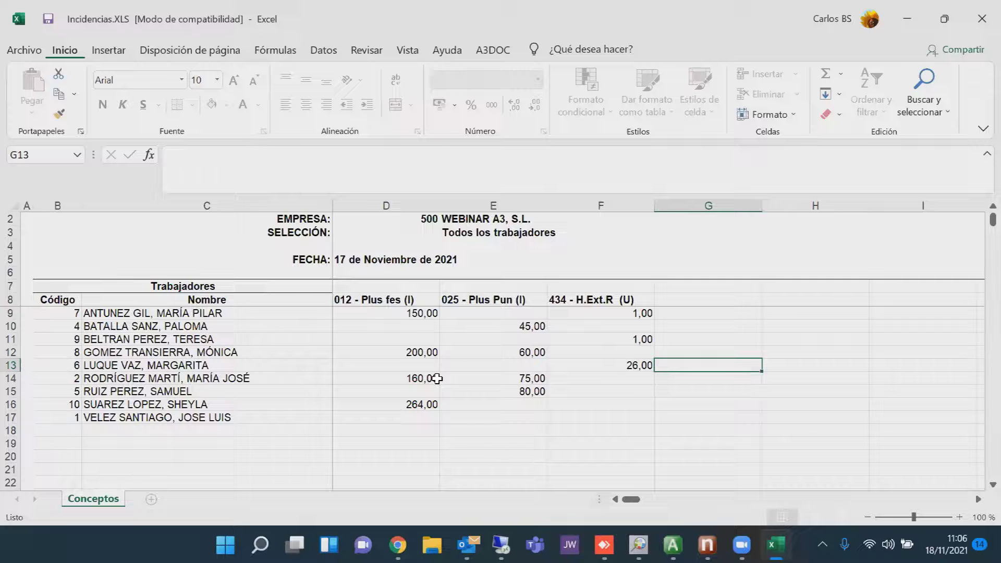
key(Left)
key(Left)
key(Left)
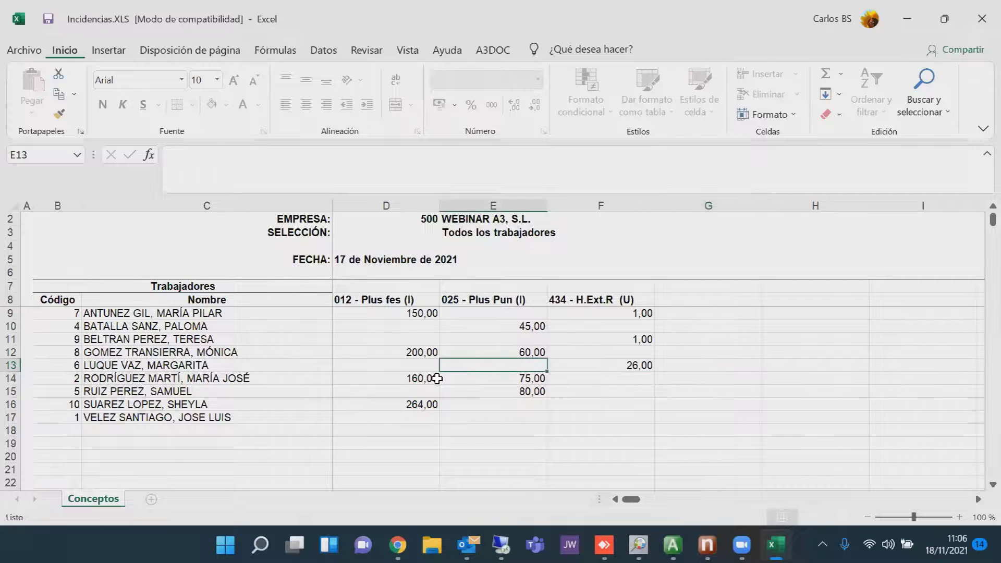
- Replace the 012 Plus festivos amount in D12 with the formula =100+100
key(Up)
text(=100+)
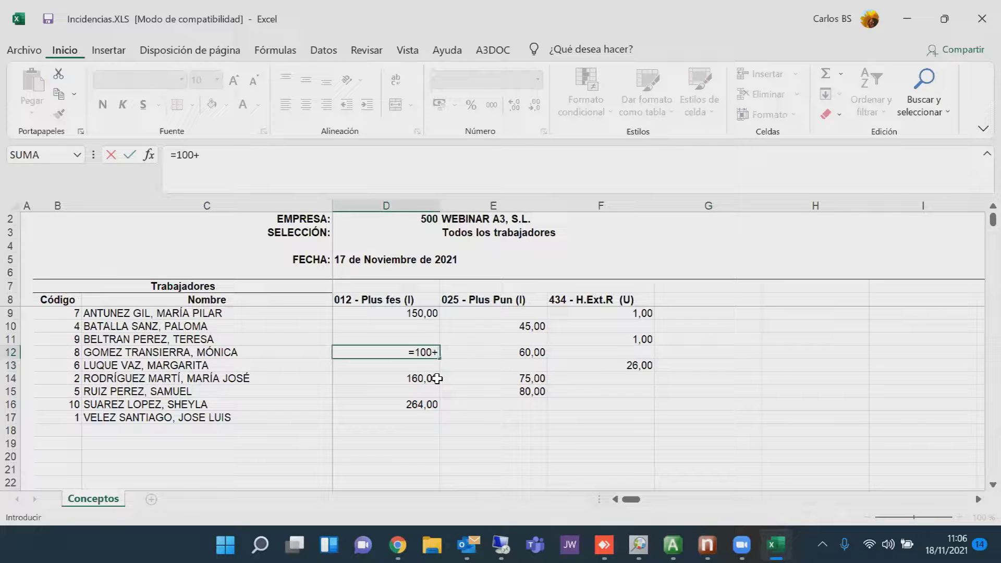
text(100)
key(Return)
key(Up)
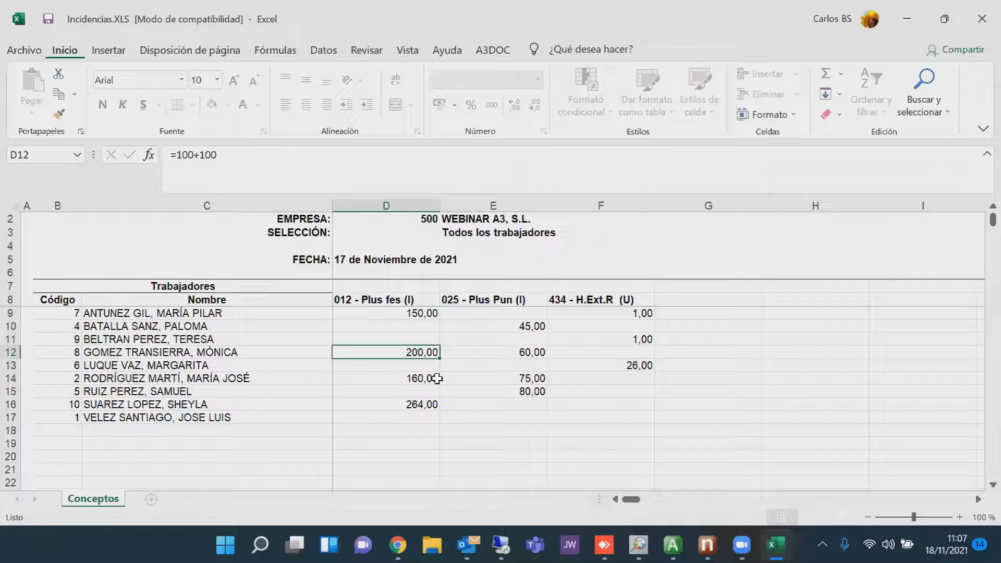
- Copy the amounts range D9:F16 and paste it back onto itself as values only
key(Up)
key(Up)
key(Up)
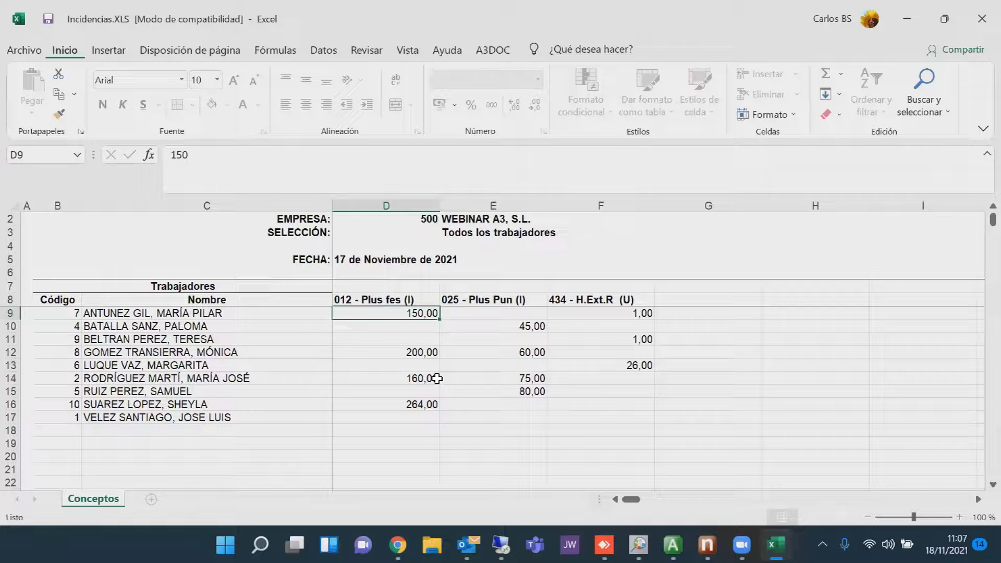
key(shift+Right)
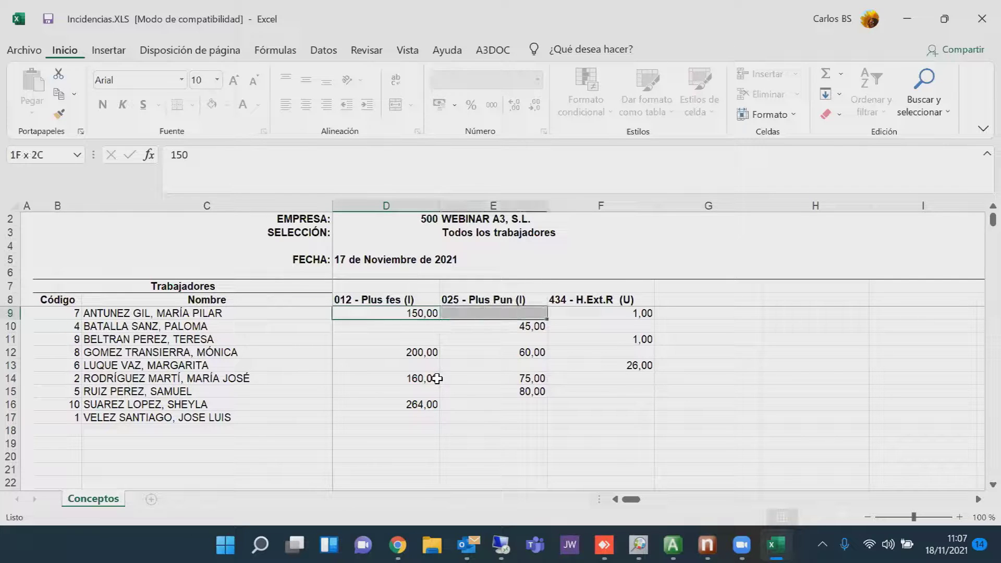
key(shift+Right)
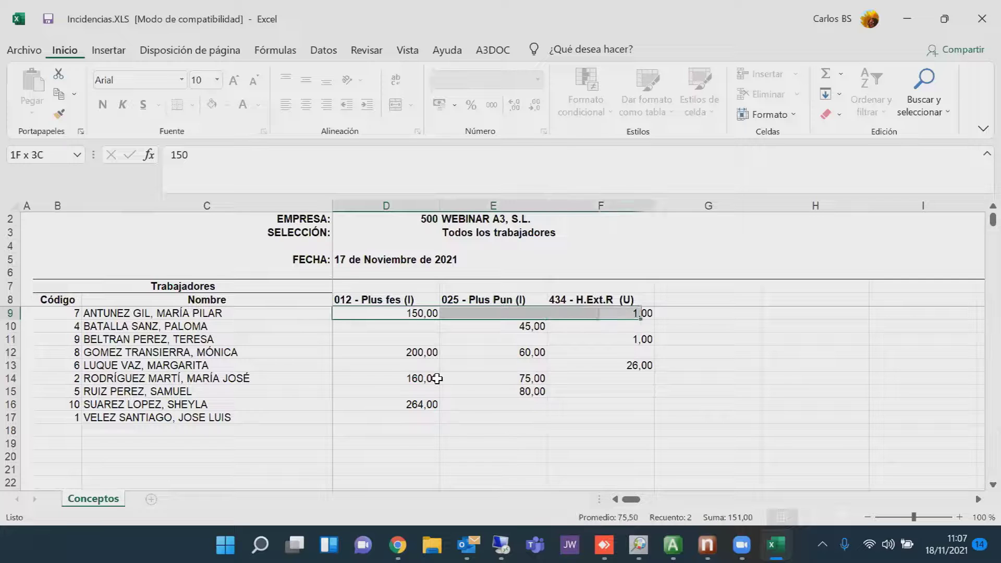
key(shift+Down)
key(shift+Down)
key(shift+Down)
key(shift+Down)
key(shift+Down)
key(shift+Down)
key(shift+Down)
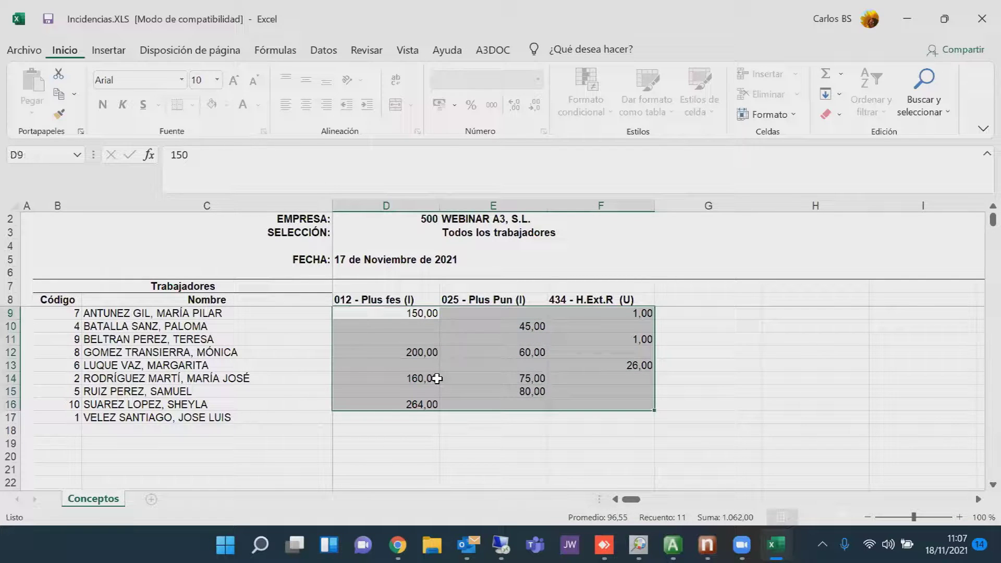
key(ctrl+c)
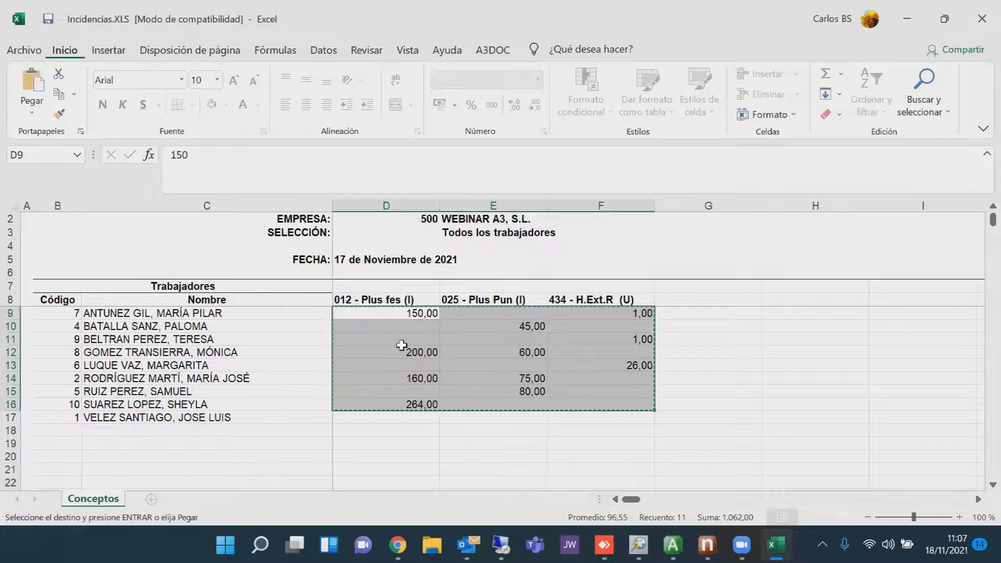
right_click(384, 316)
click(441, 284)
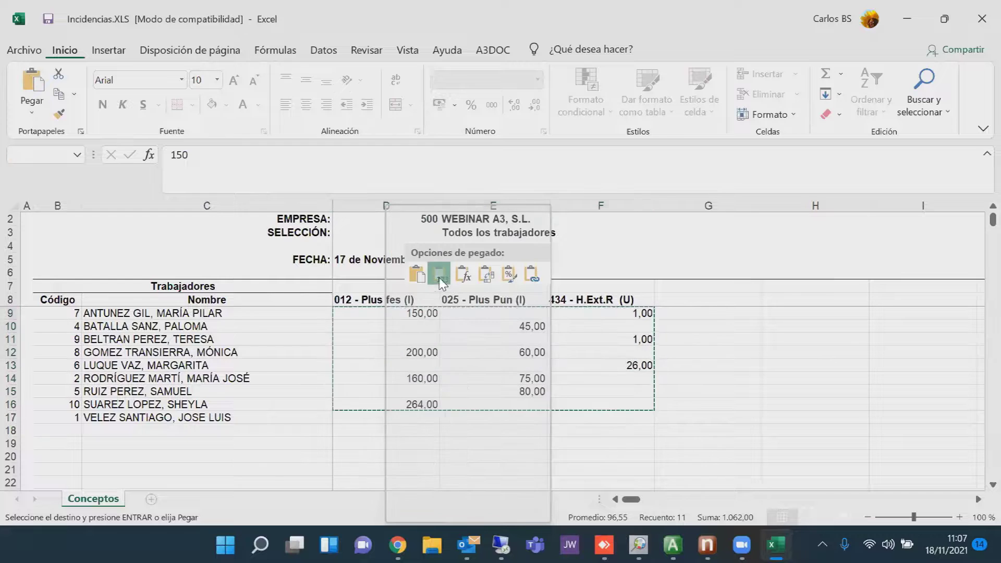
- Paste the copied amounts starting at D12 and clear the contents of D18:E25 below the worker list
click(426, 352)
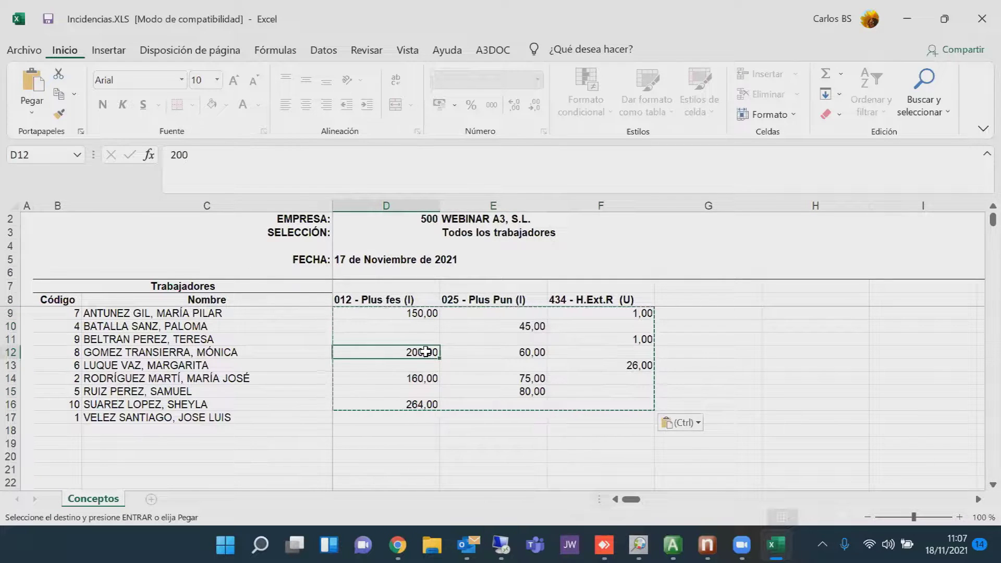
key(Return)
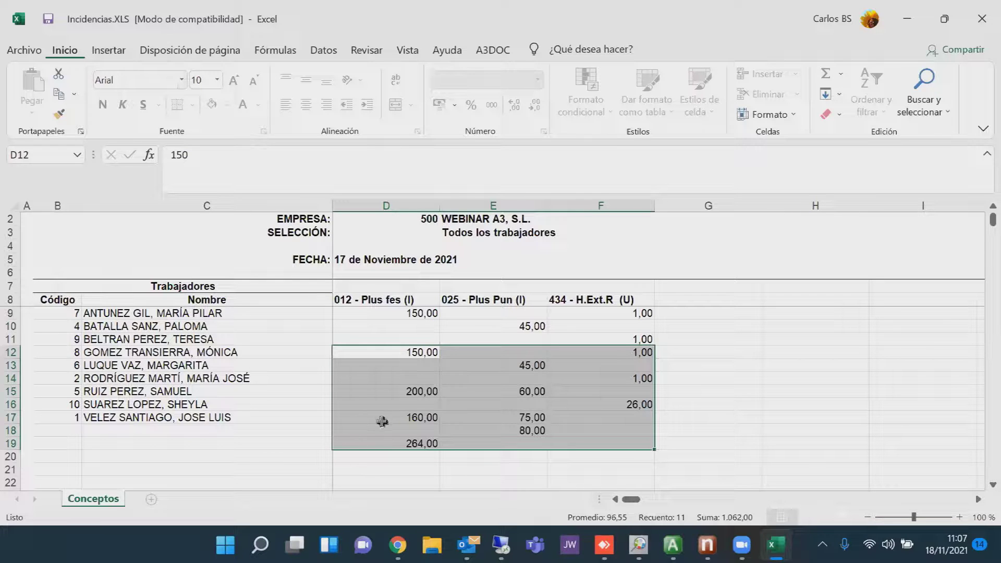
click(401, 430)
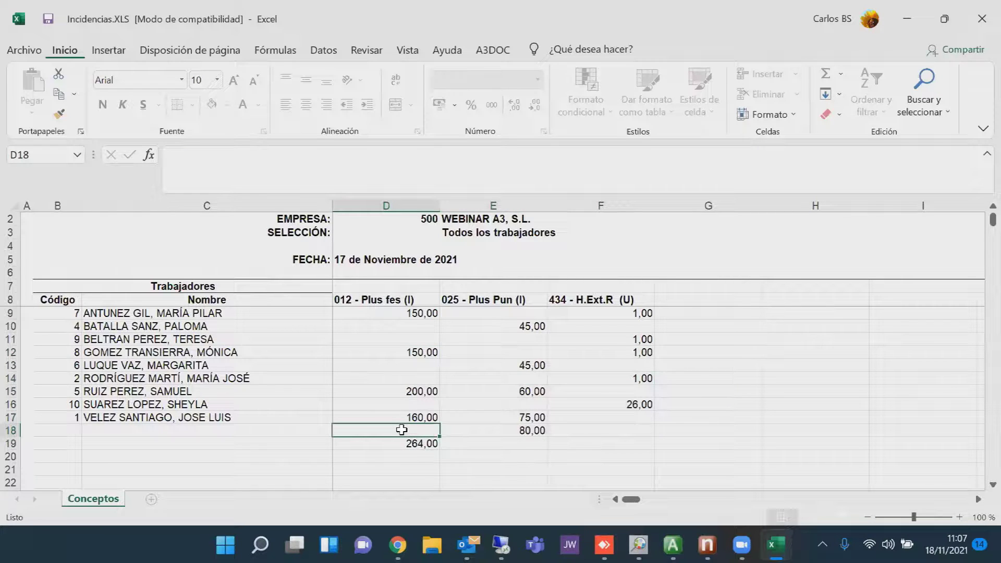
key(shift+Down)
key(shift+Down)
key(shift+Down)
key(shift+Down)
key(shift+Down)
key(shift+Down)
key(shift+Down)
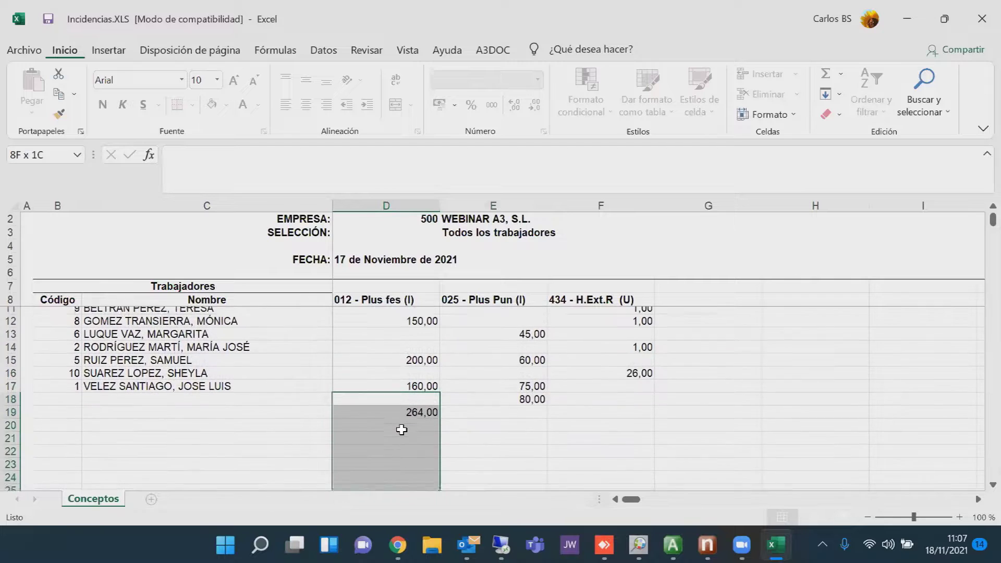
key(shift+Right)
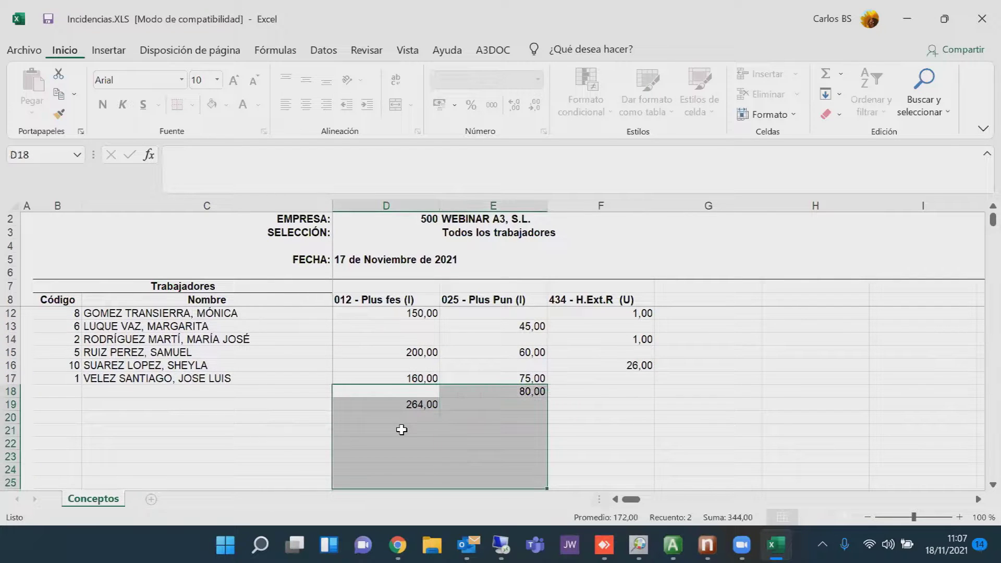
key(Delete)
key(Up)
key(Down)
key(Down)
key(Down)
key(Down)
key(Down)
key(Down)
key(Down)
key(Down)
key(Down)
key(Down)
key(Down)
key(Down)
key(Down)
key(Down)
key(Down)
key(Down)
key(Down)
key(Down)
key(Down)
key(Down)
key(Up)
key(Up)
key(Up)
key(Up)
key(Up)
key(Up)
key(Up)
key(Up)
key(Up)
key(Up)
key(Up)
key(Up)
key(Up)
key(Up)
key(Up)
key(Up)
key(Up)
key(Up)
key(Up)
key(Up)
key(Up)
key(Up)
key(Up)
key(Up)
key(Up)
key(Down)
key(Down)
key(Down)
key(Down)
key(Down)
key(Down)
key(Down)
key(Down)
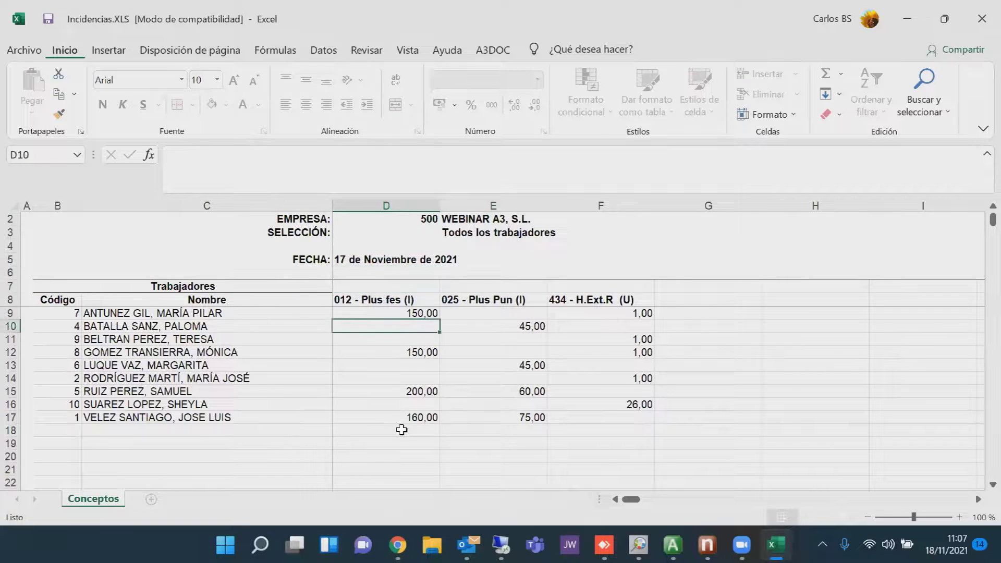
- Try to edit the FECHA cell in the heading of the Conceptos sheet
key(Up)
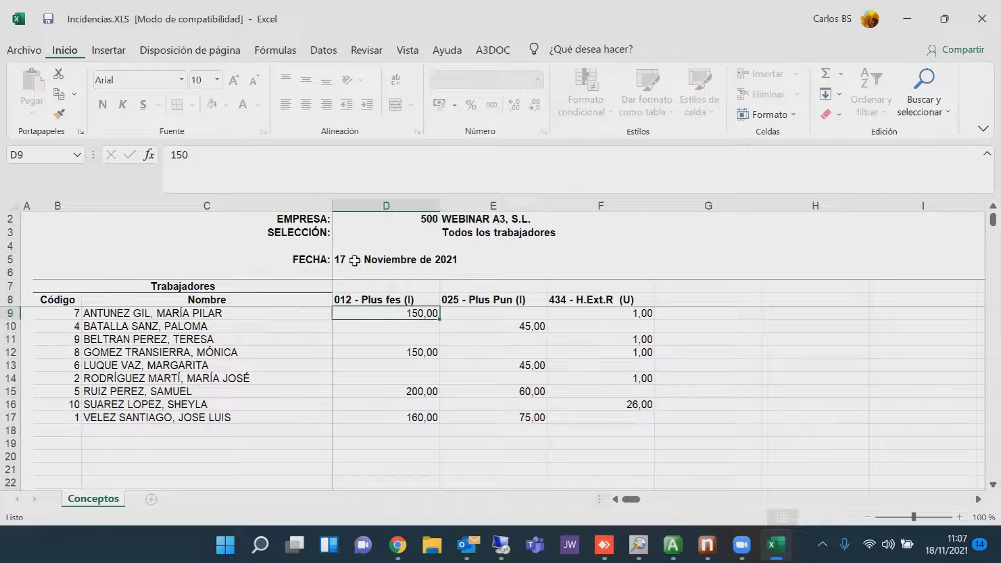
key(Up)
key(Up)
key(Up)
key(Up)
key(Up)
key(Up)
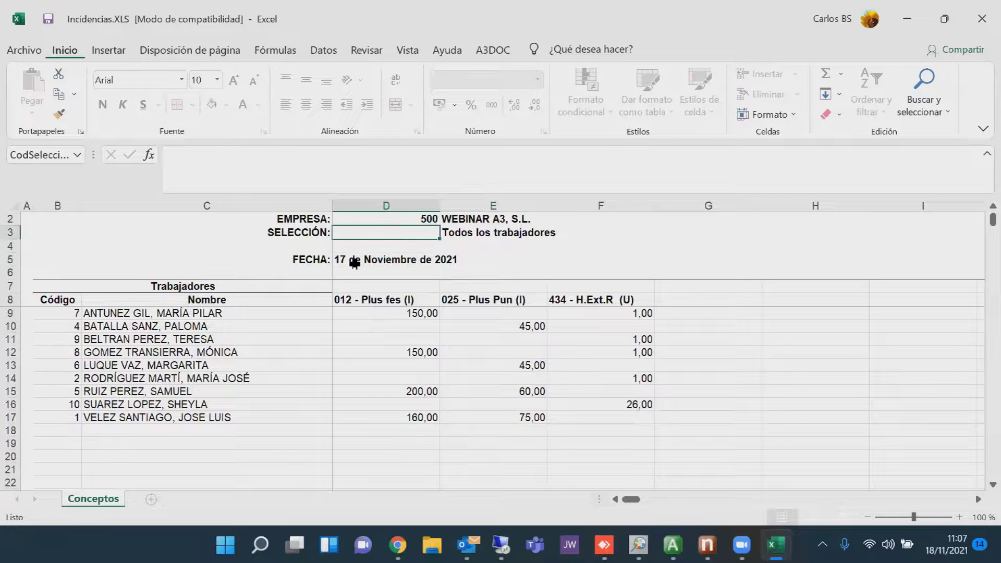
click(356, 263)
double_click(356, 263)
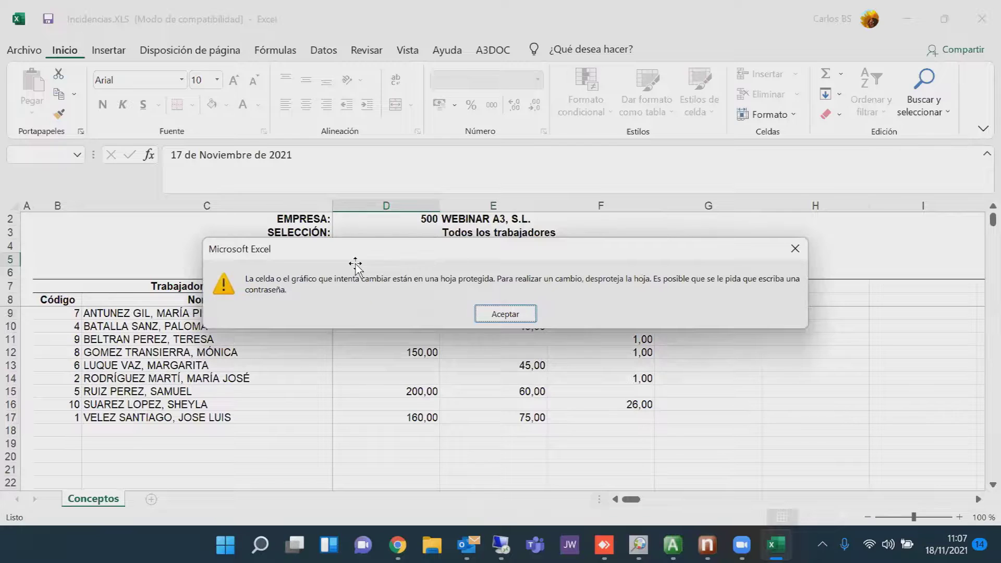
key(Return)
- Try to edit the first worker's code in B9 and to delete the name in C9
click(63, 310)
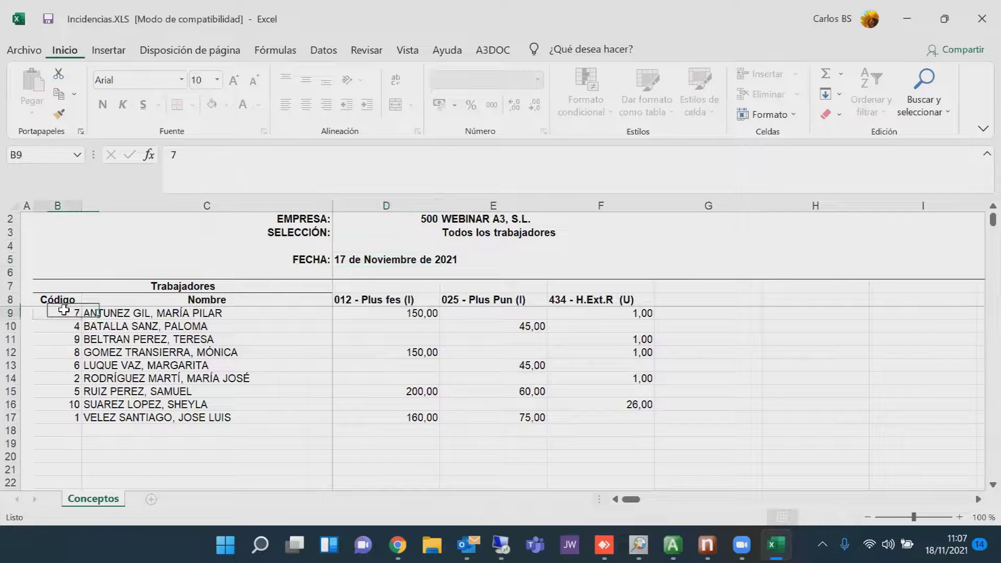
double_click(63, 311)
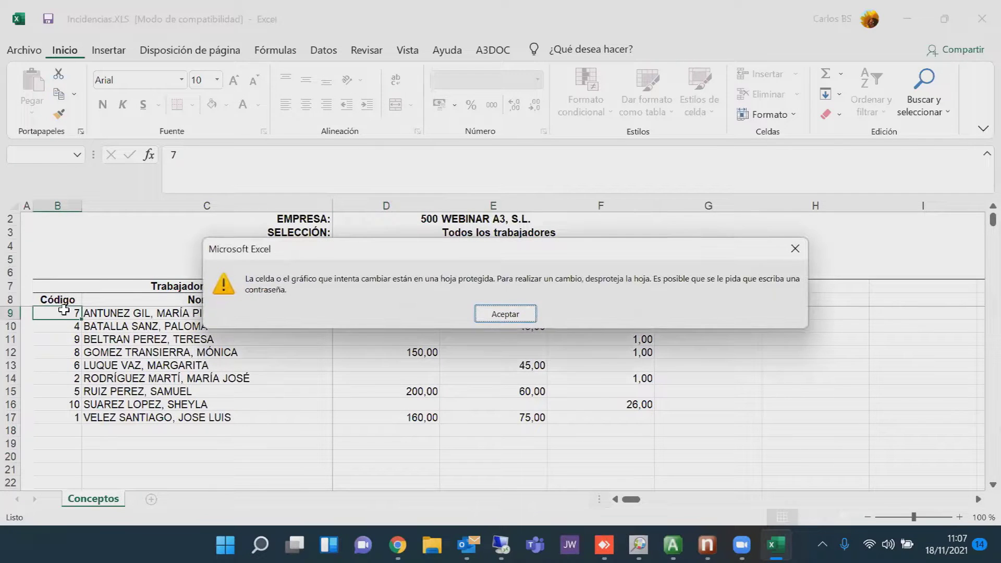
key(Return)
key(Tab)
key(Delete)
key(Return)
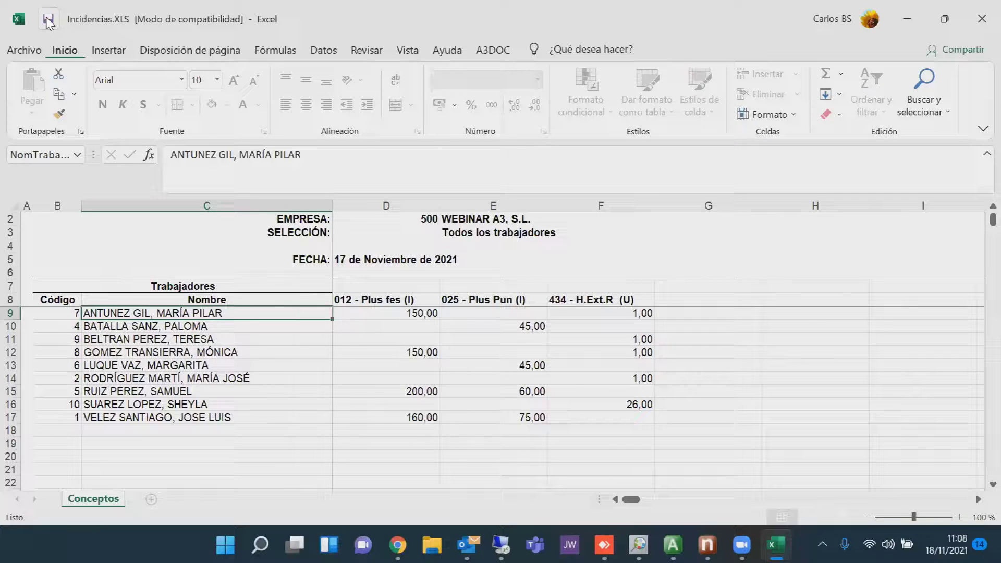
- Close the workbook and, back in a3ASESOR nom, choose Incidencias.XLS from the desktop as the file for Importar de Excel
click(981, 21)
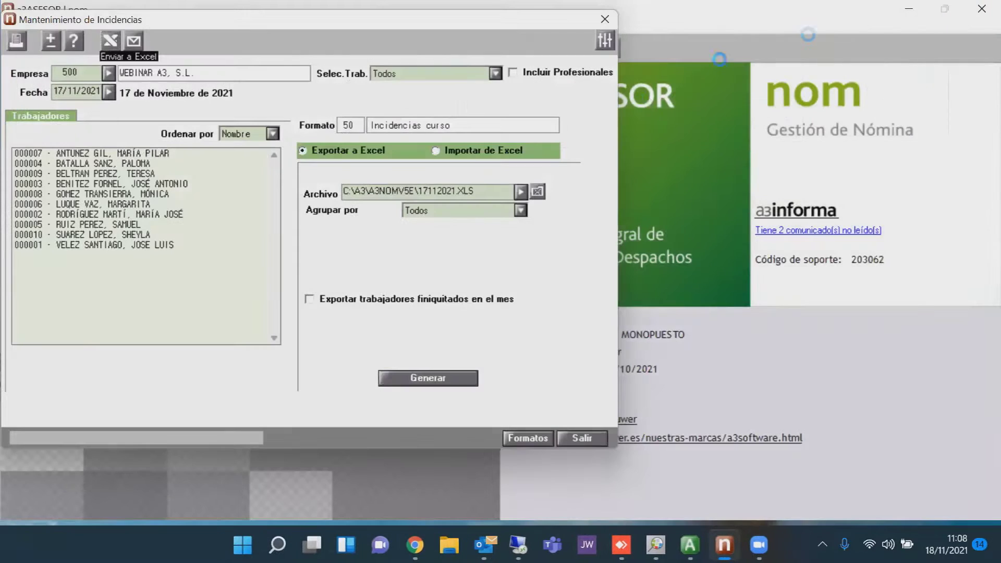
click(444, 156)
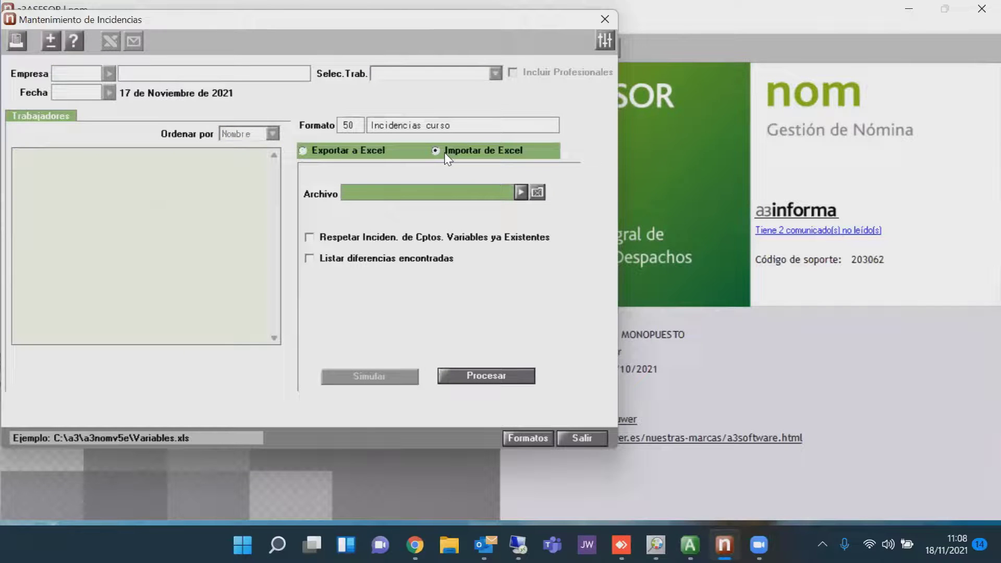
click(521, 193)
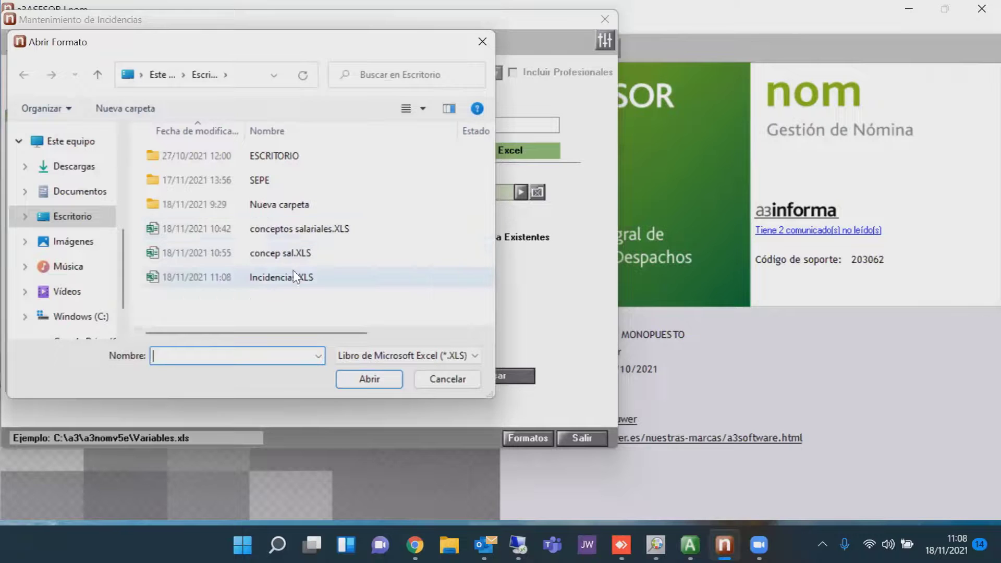
double_click(294, 277)
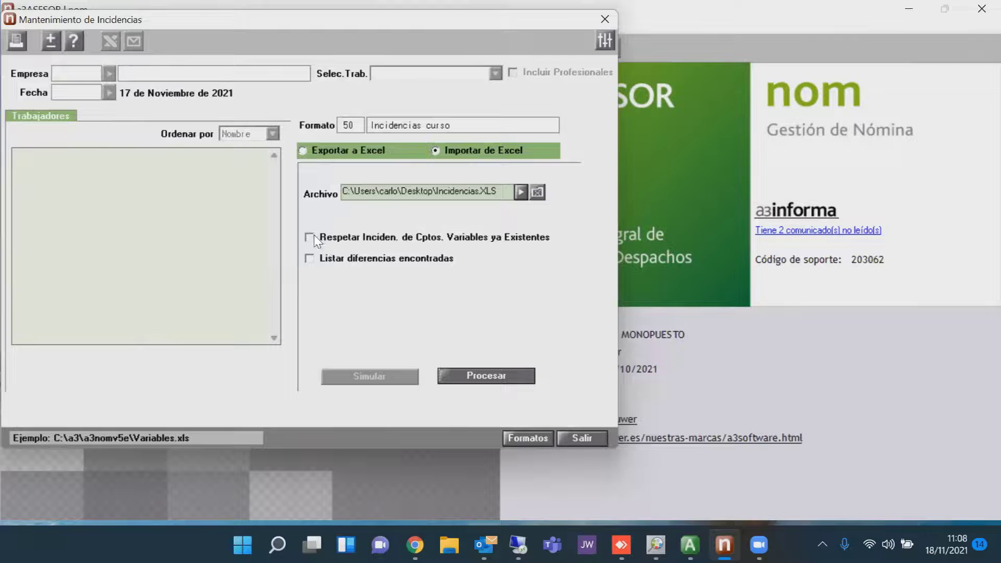
- Process the import with Respetar Inciden. de Cptos. Variables ya Existentes and Listar diferencias encontradas enabled
click(351, 242)
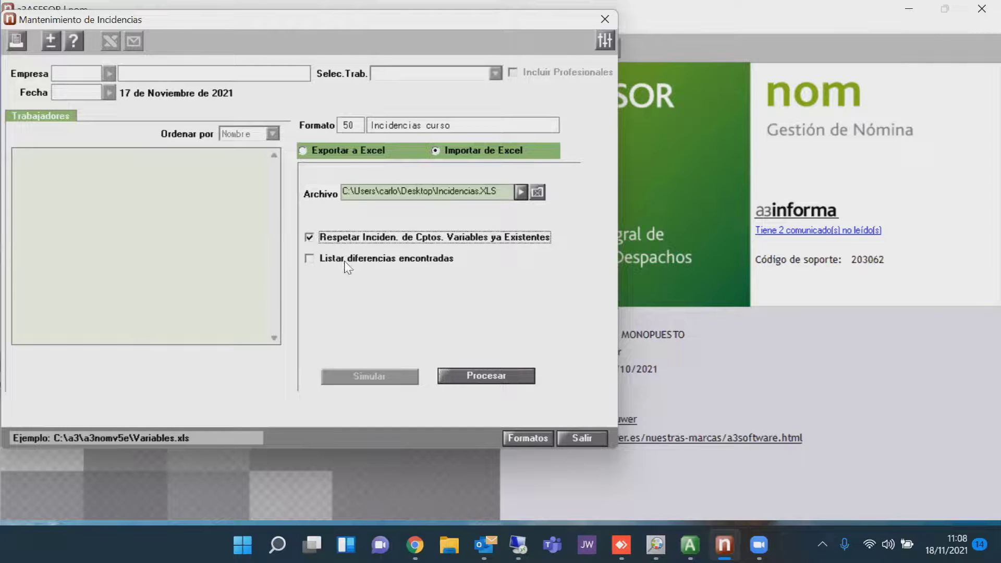
click(345, 263)
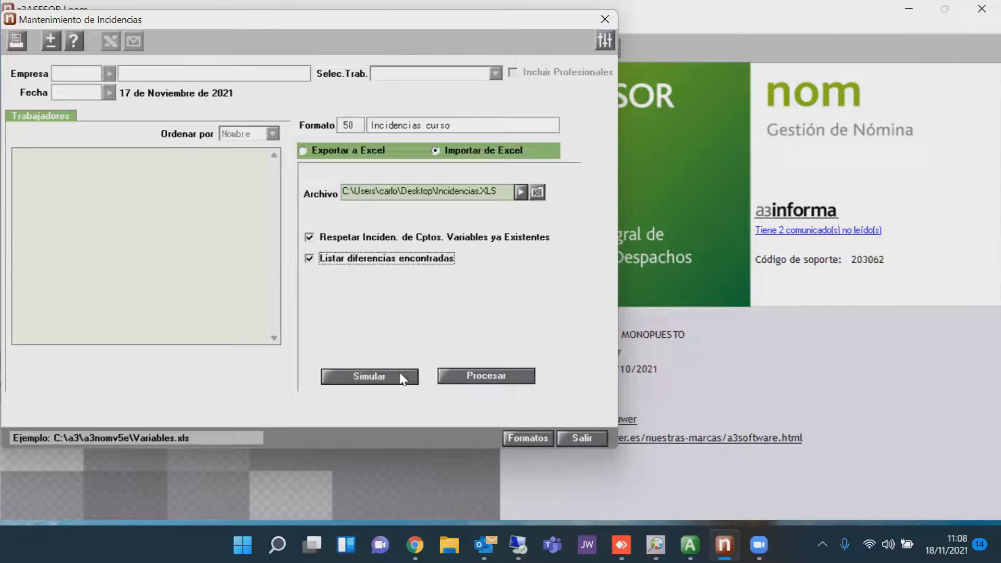
click(461, 378)
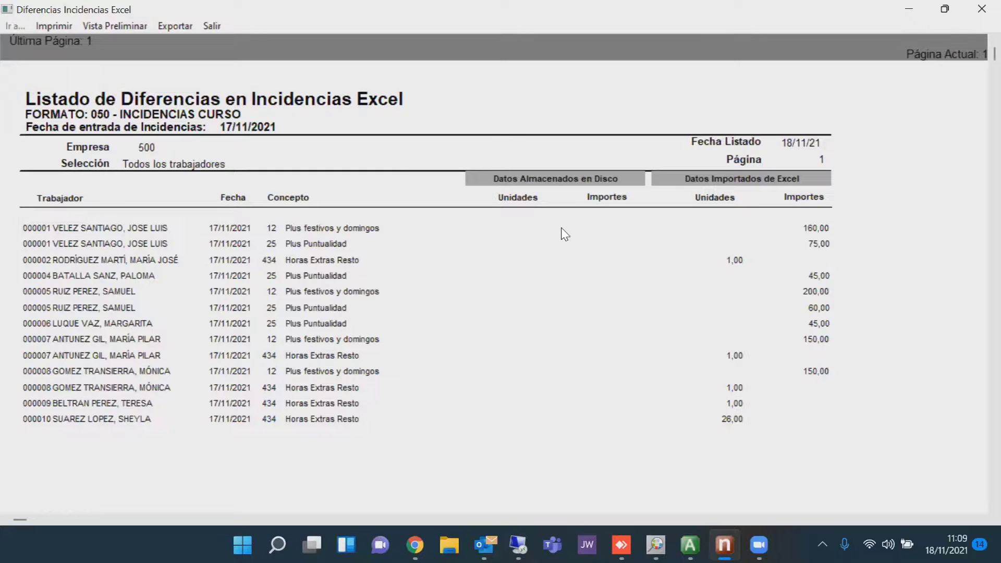
- Close the differences report and exit Mantenimiento de Incidencias, declining to list the process incidents
click(211, 27)
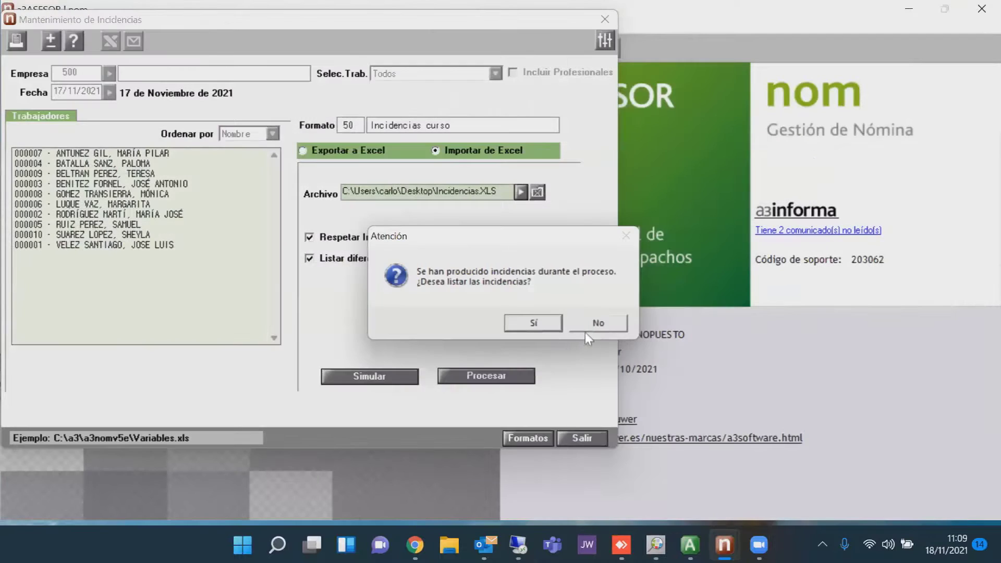
click(595, 323)
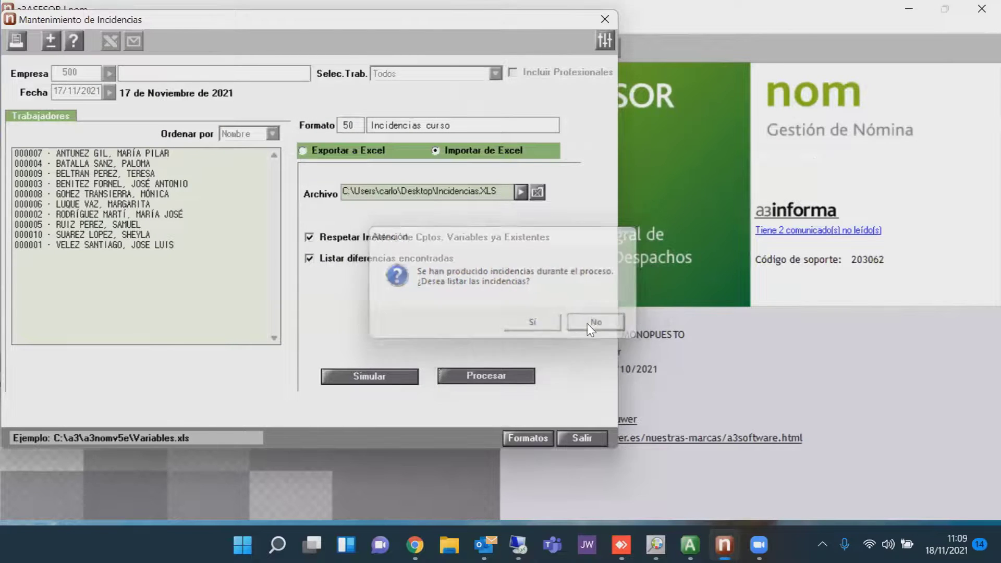
click(578, 441)
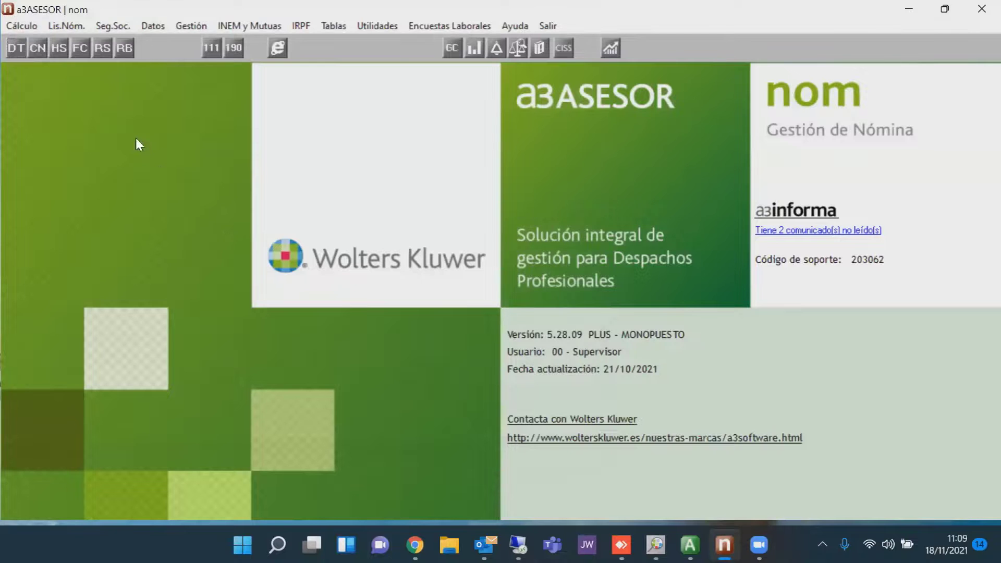
- Open Cálculo de Nóminas with Calcular trabajadores ya calculados and Revisar nóminas después del cálculo enabled, and try to calculate the monthly 11/2021 payroll by Selección
click(36, 49)
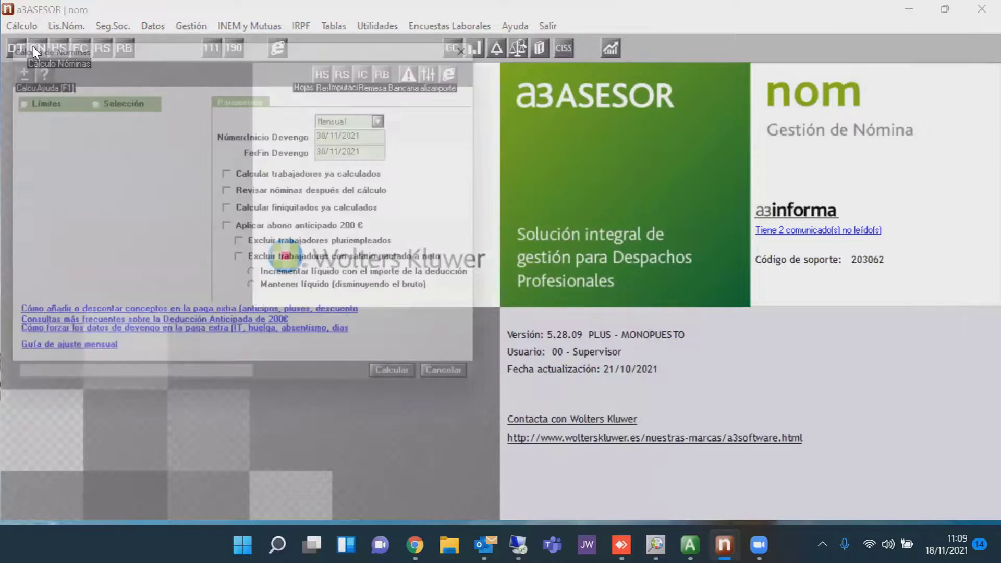
click(132, 291)
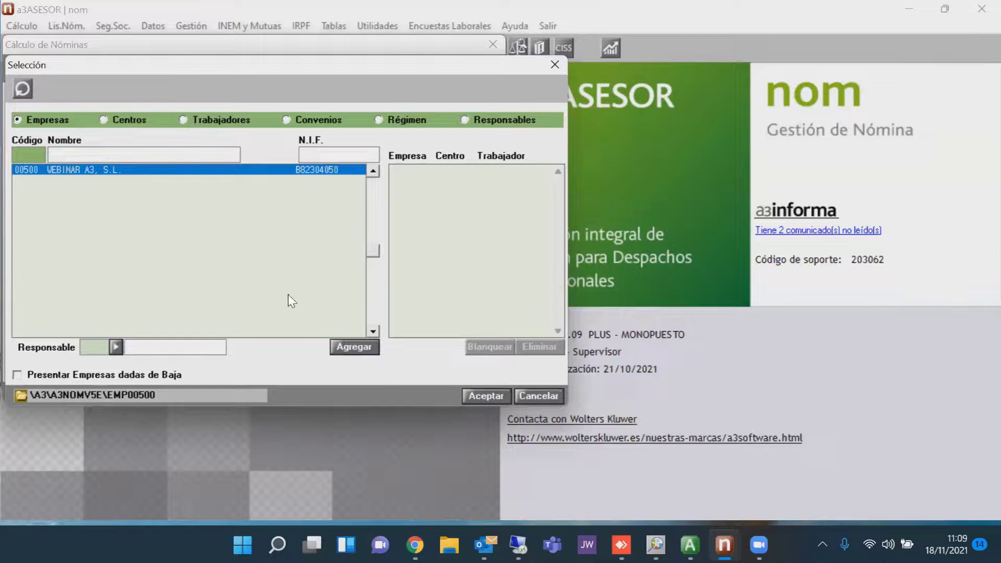
click(481, 396)
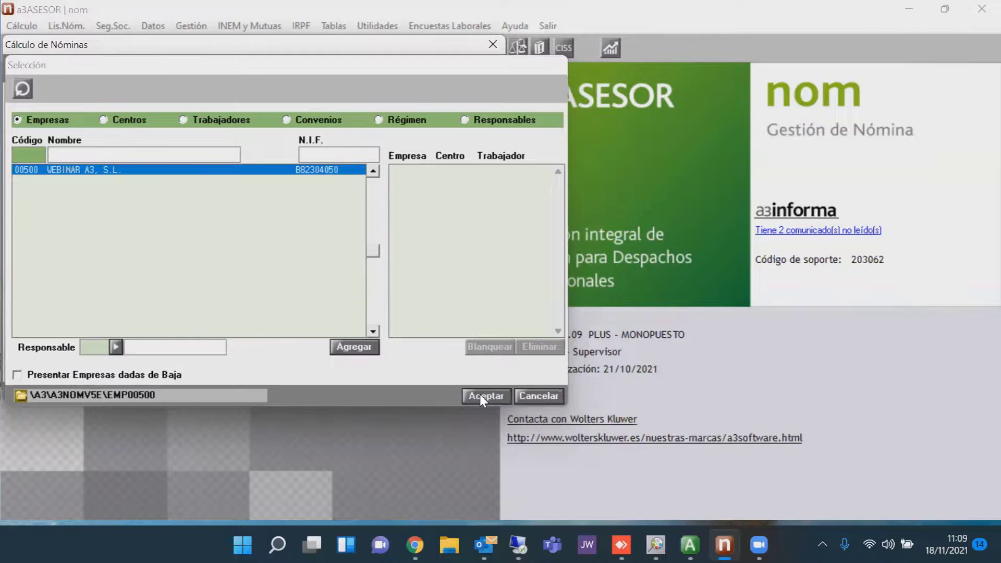
click(335, 179)
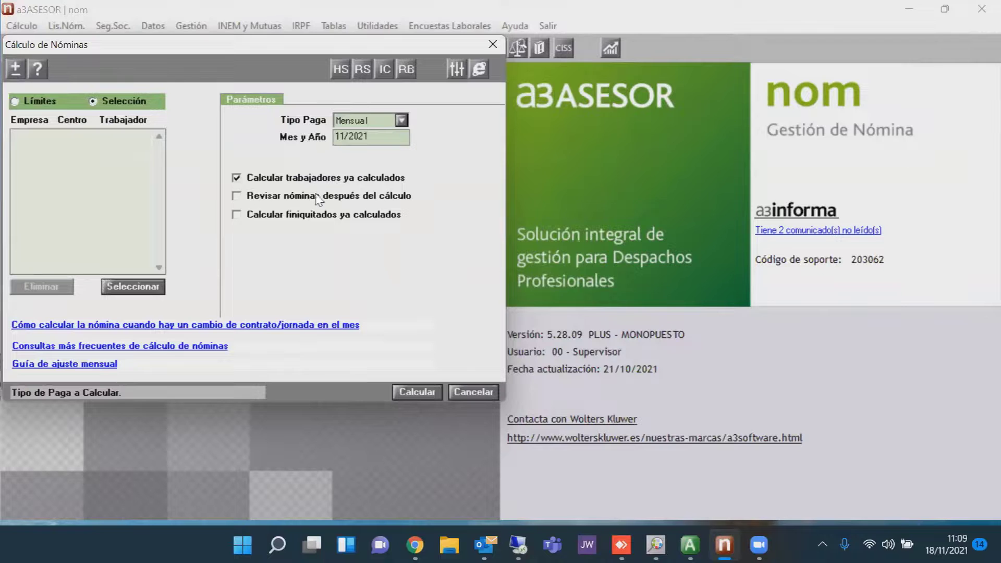
click(316, 198)
click(411, 391)
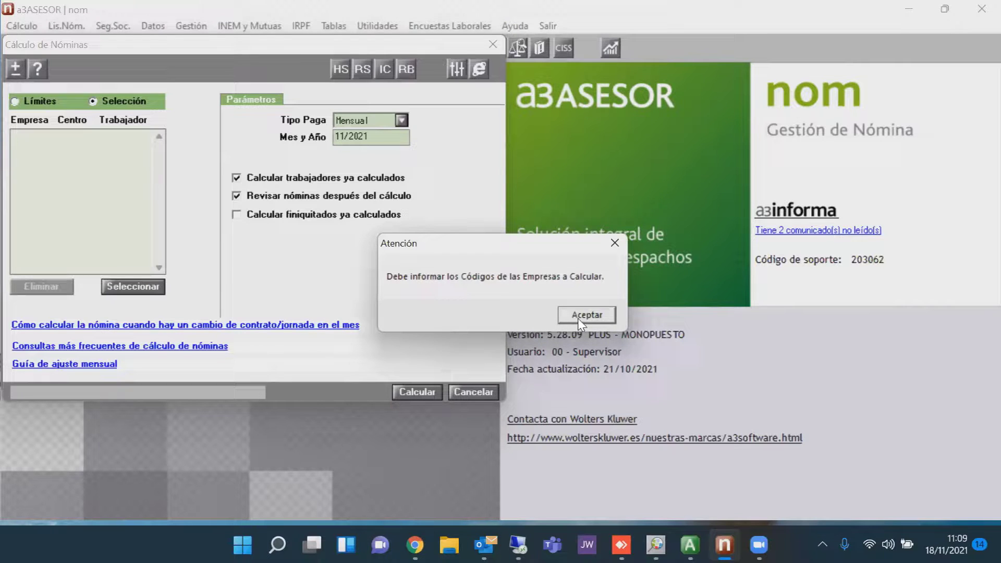
click(586, 315)
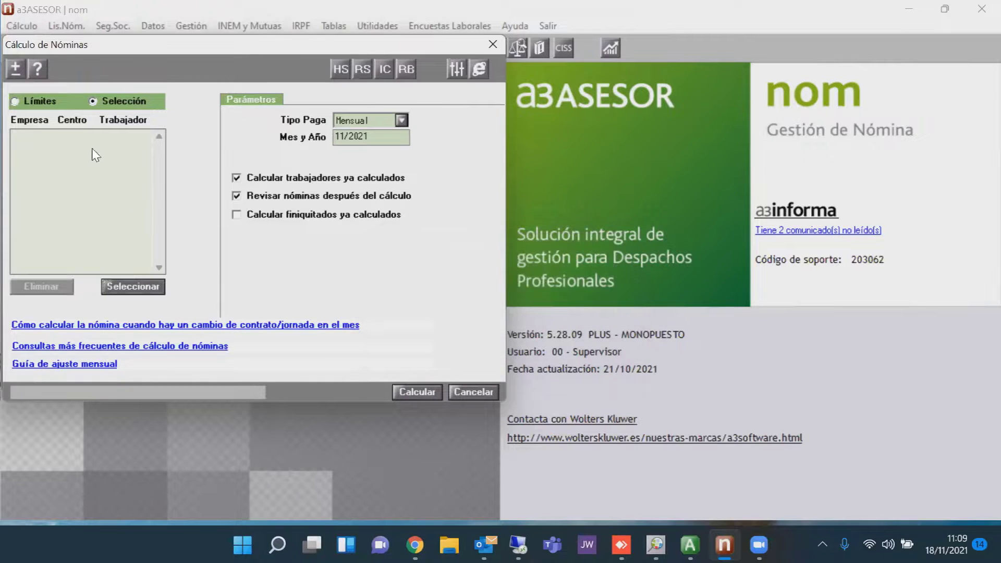
- Set the calculation to Límites with 500 as both first and last company, and start calculating the payroll
click(50, 101)
text(500)
key(Return)
text(500)
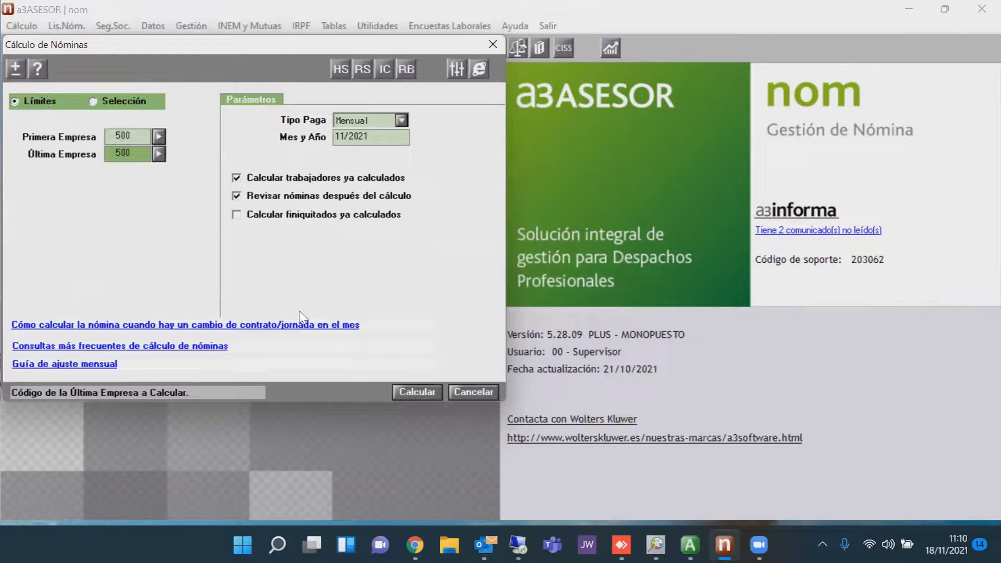
click(405, 392)
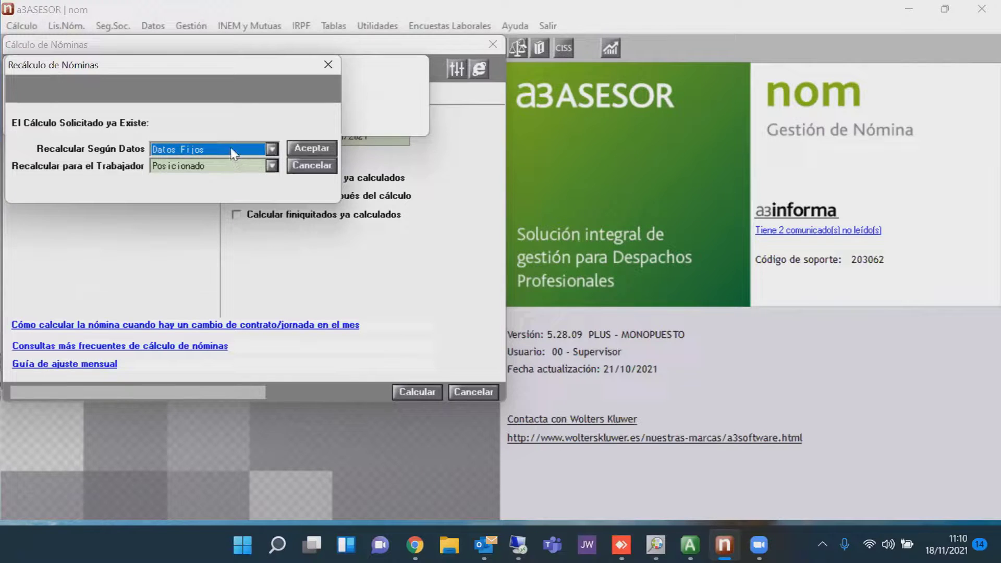
- Recalculate the existing payroll according to Datos Fijos for Todos los Trabajadores
click(227, 152)
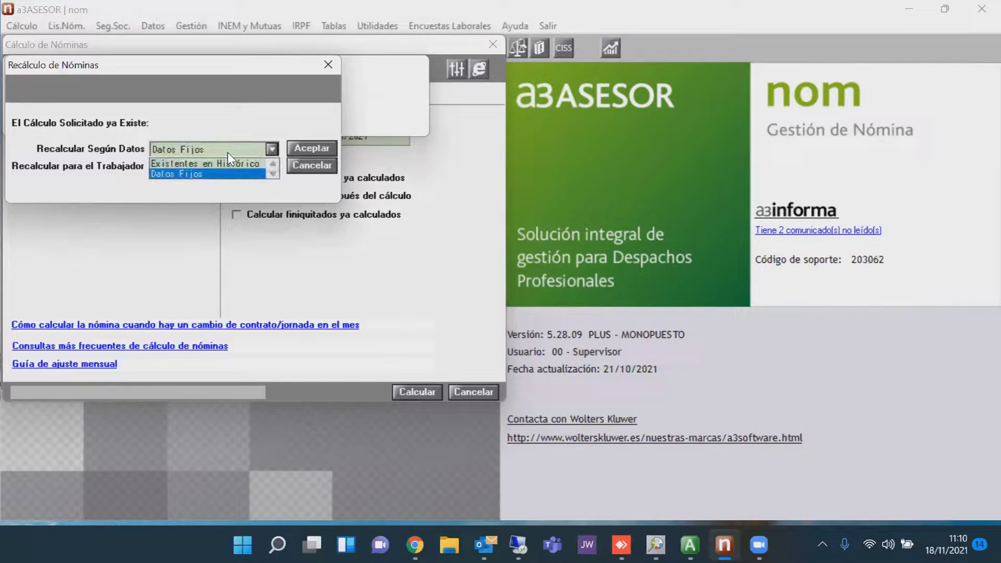
click(230, 174)
click(229, 170)
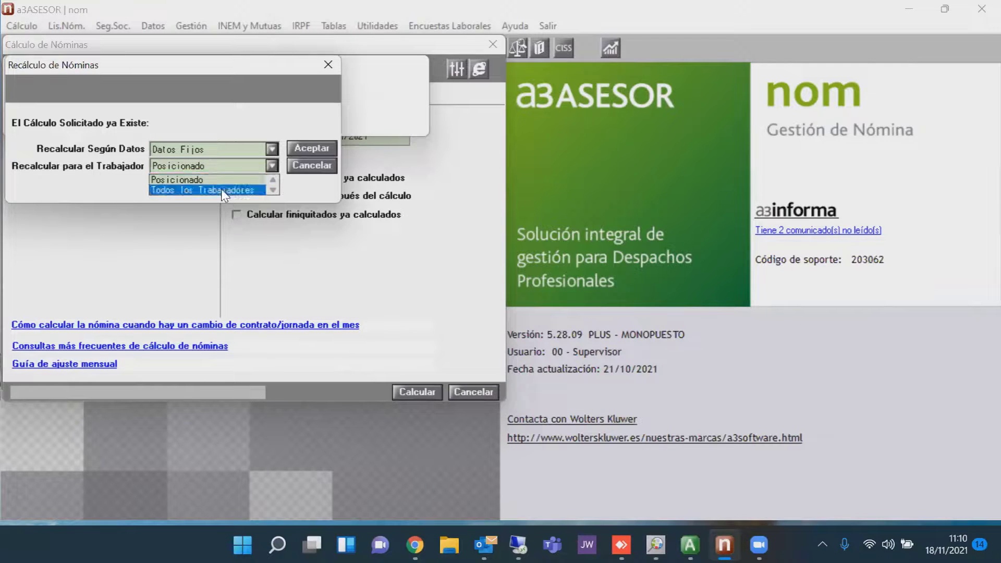
click(223, 190)
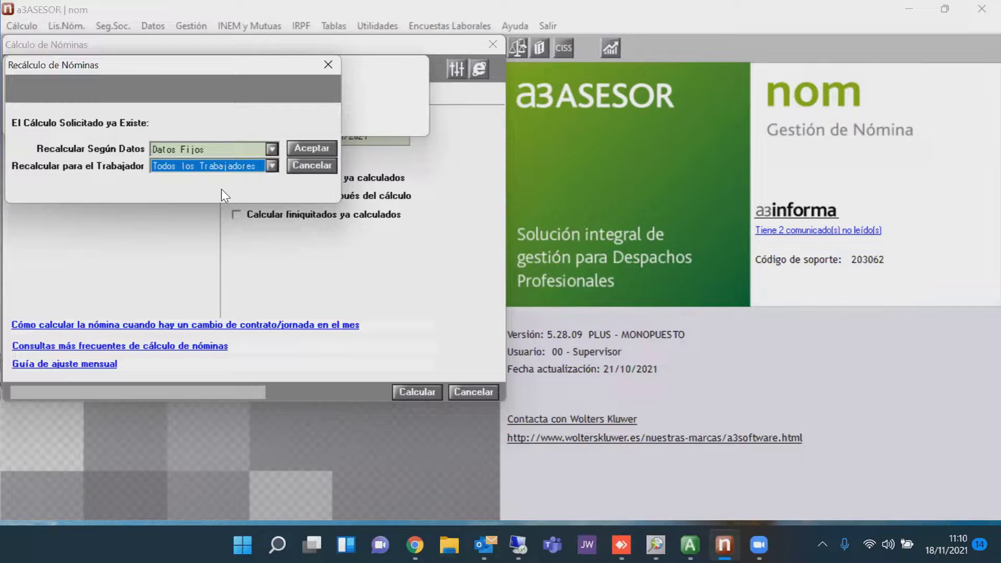
click(313, 151)
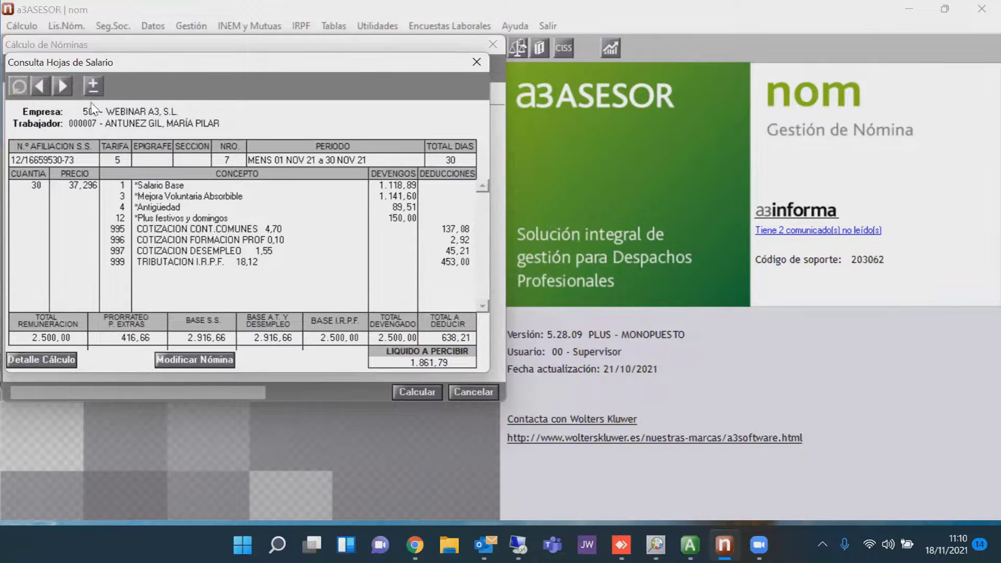
- Review the concepts on each worker's November 2021 payslip in turn, and exit the payroll calculation
click(63, 85)
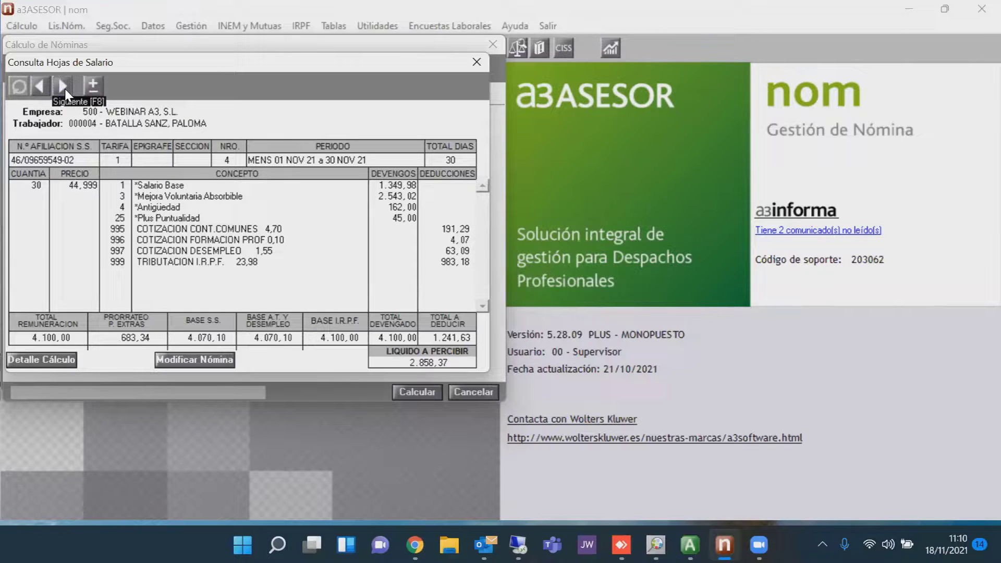
click(63, 85)
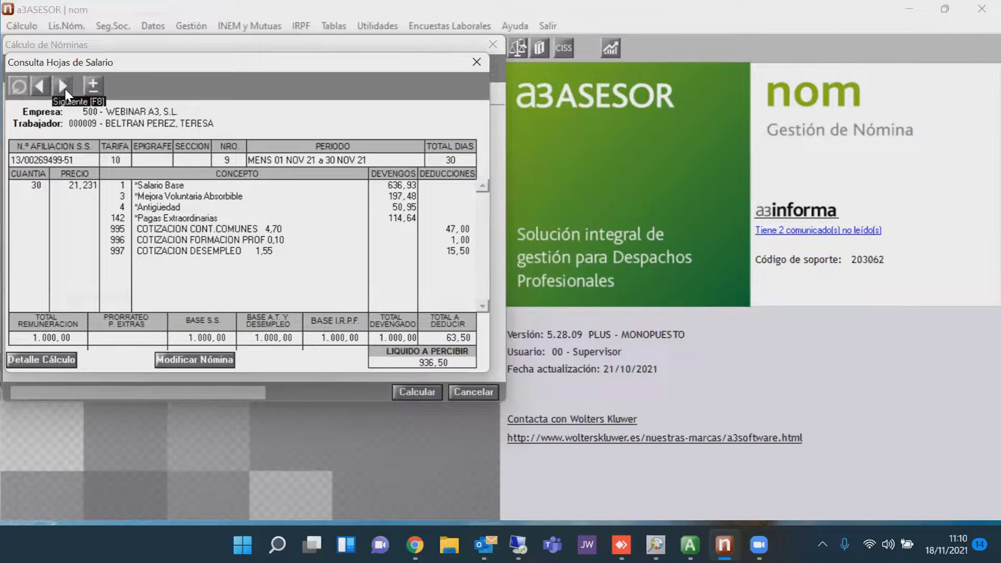
click(63, 86)
click(63, 85)
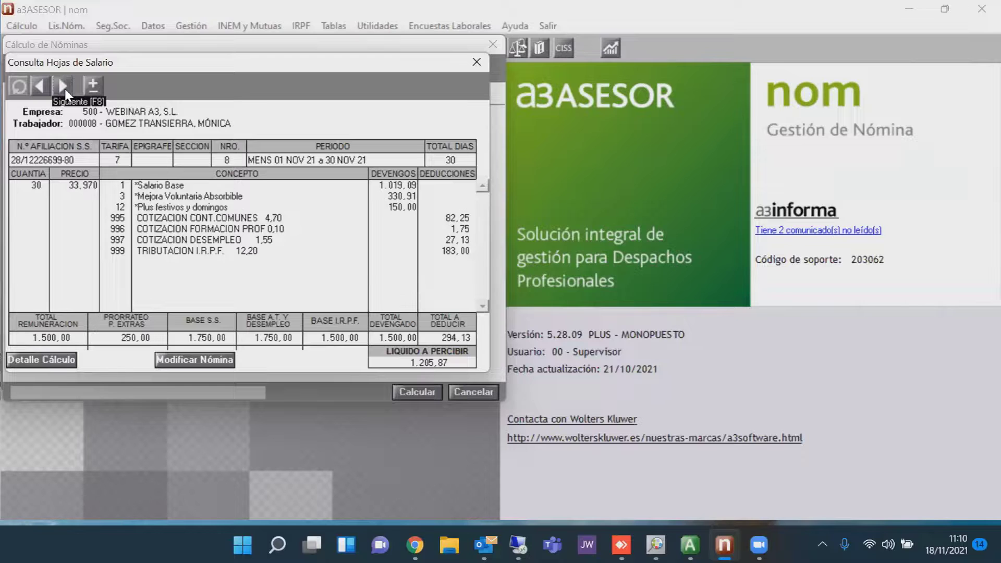
click(65, 88)
click(65, 88)
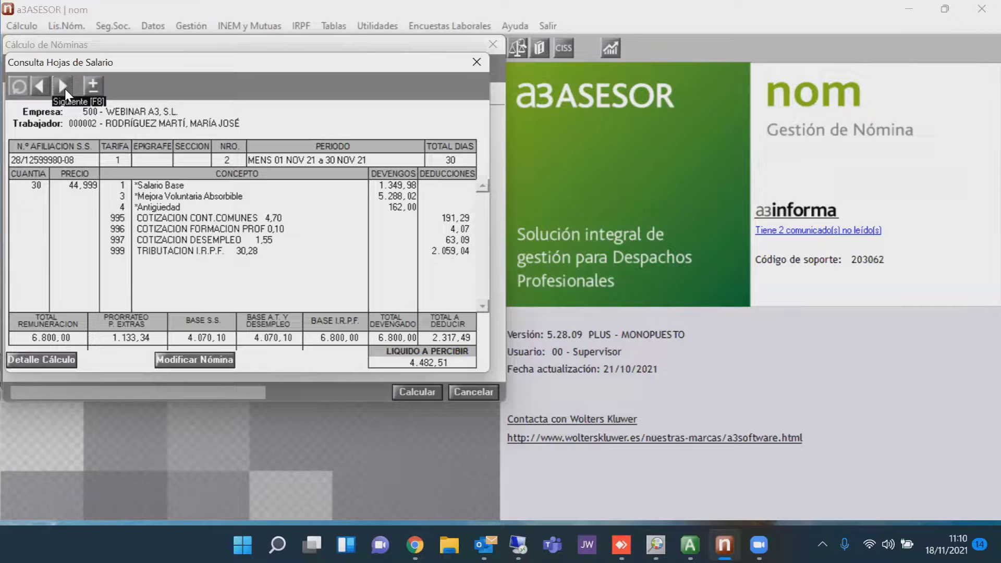
click(64, 88)
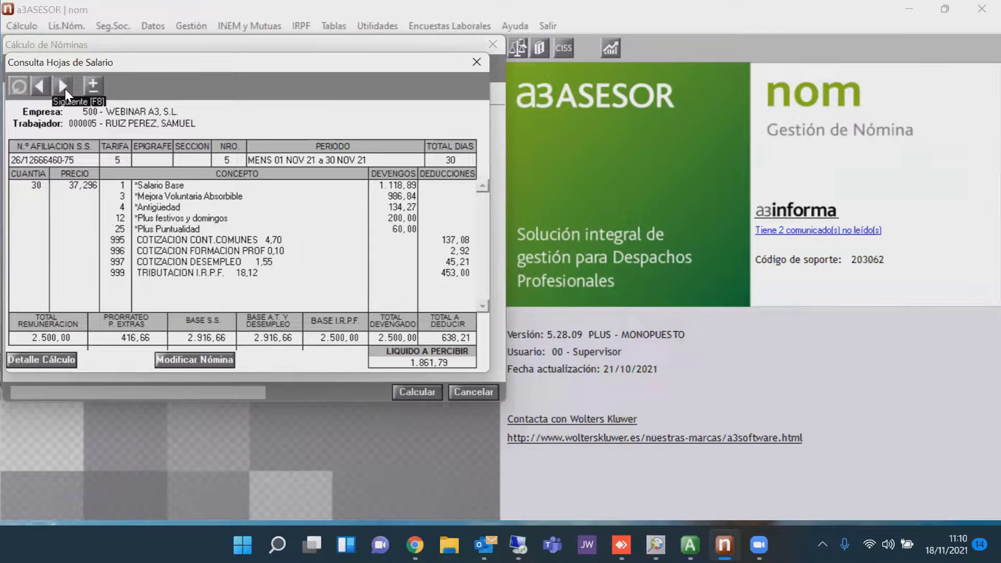
click(65, 89)
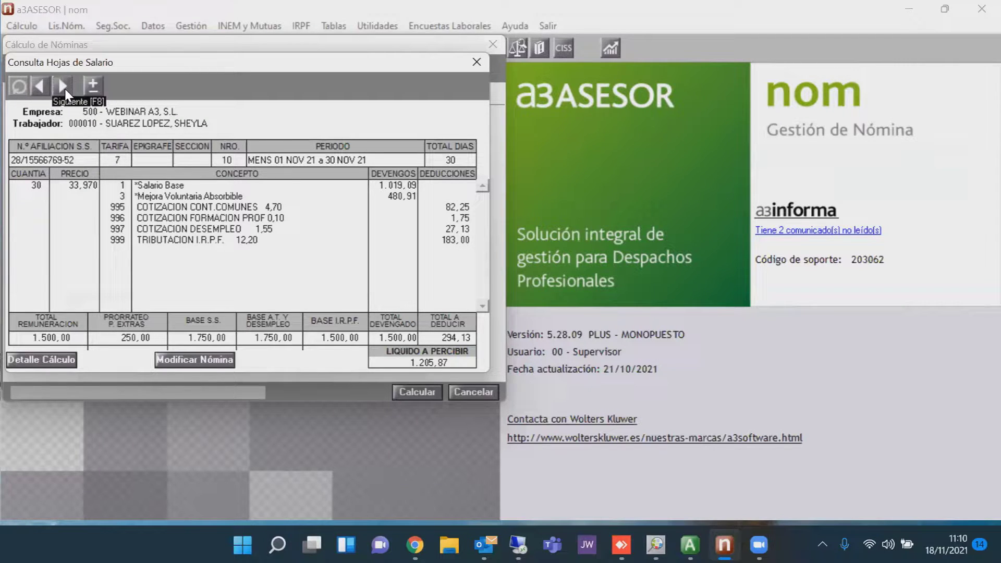
click(65, 89)
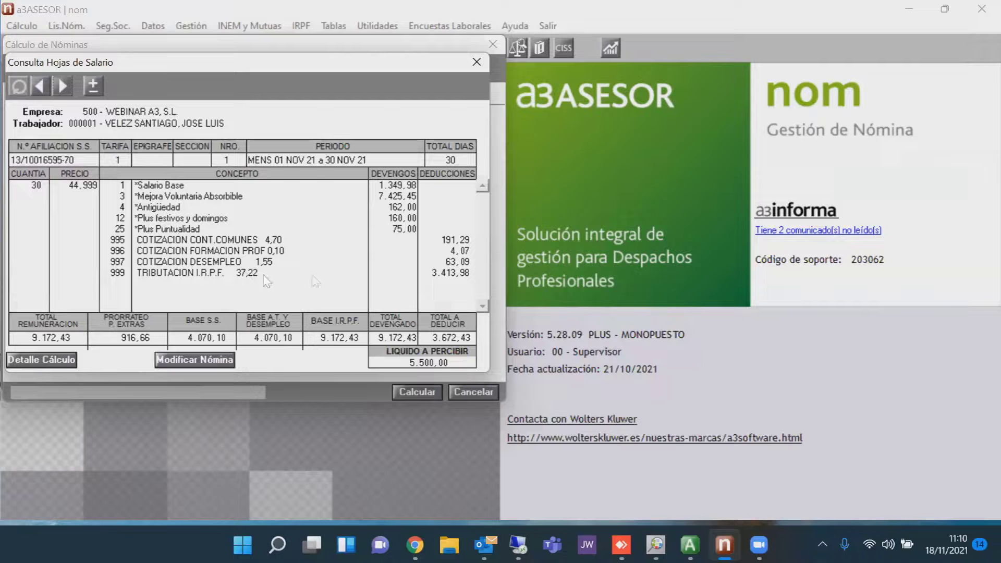
click(476, 63)
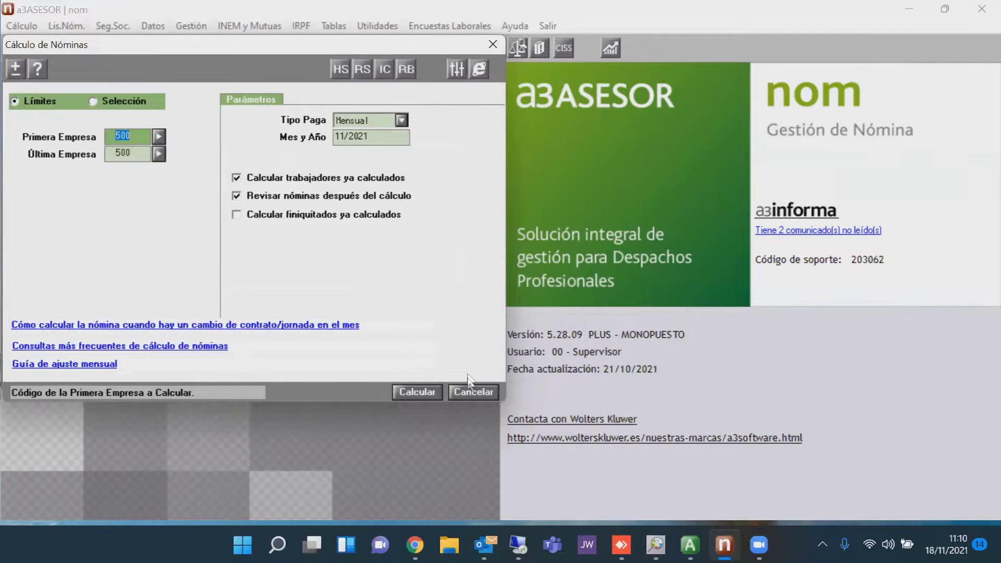
click(464, 389)
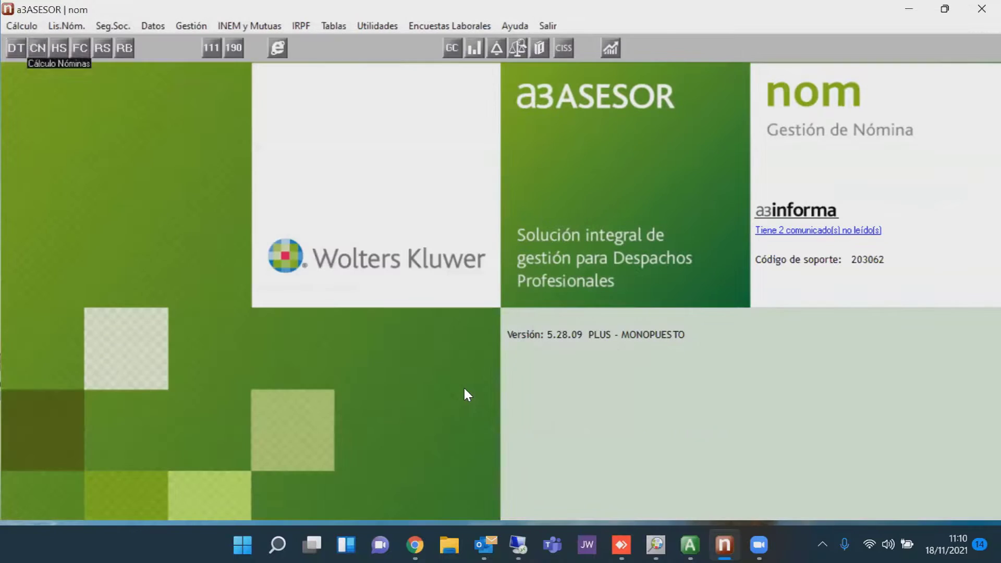